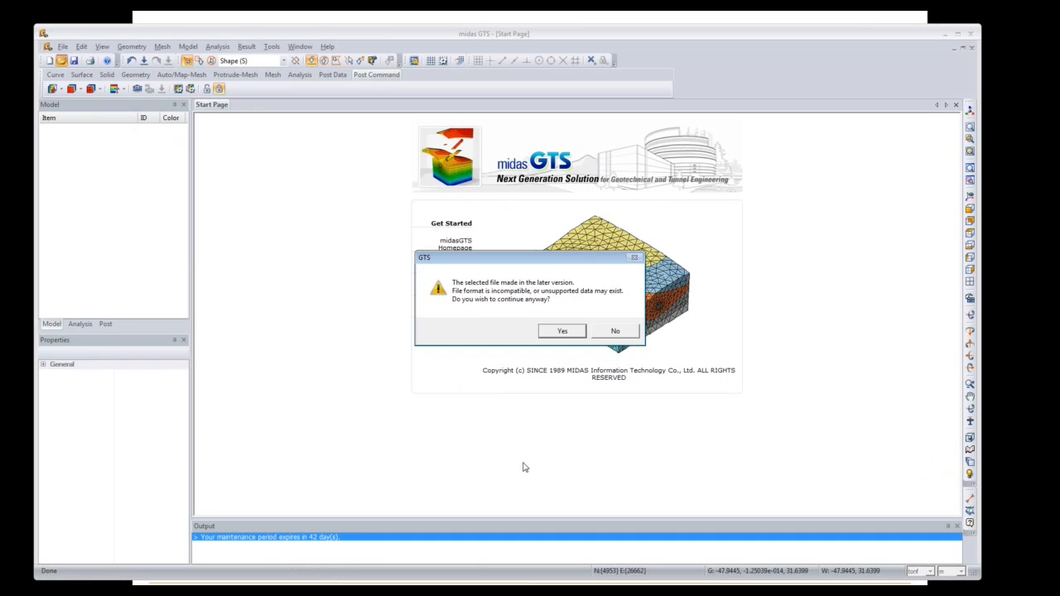
Step: Accept the version warning to open ShieldTBM_start.gtb, then hide the background grid
left_click(563, 331)
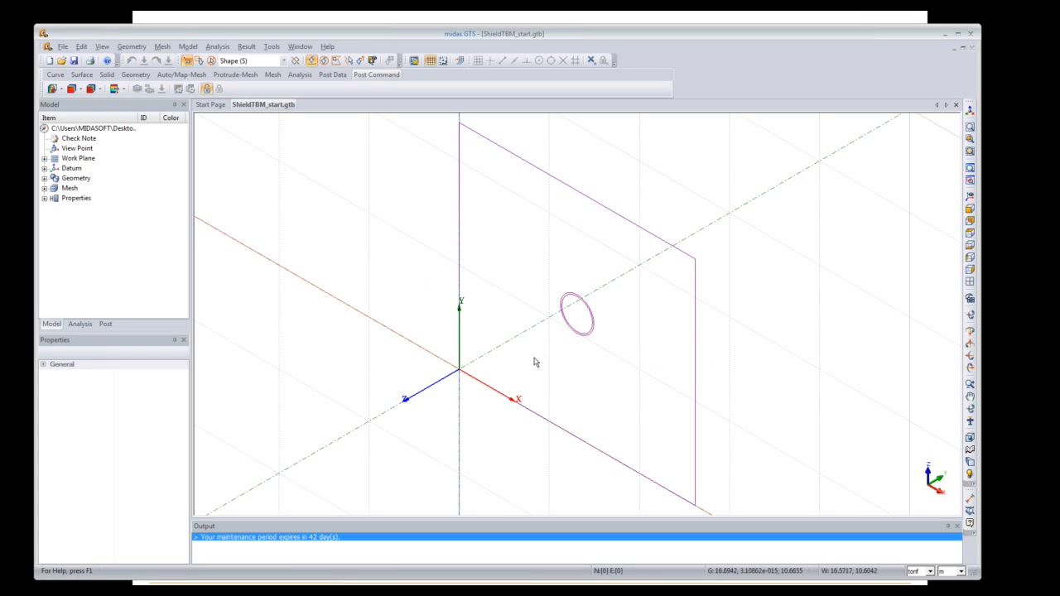
left_click(431, 60)
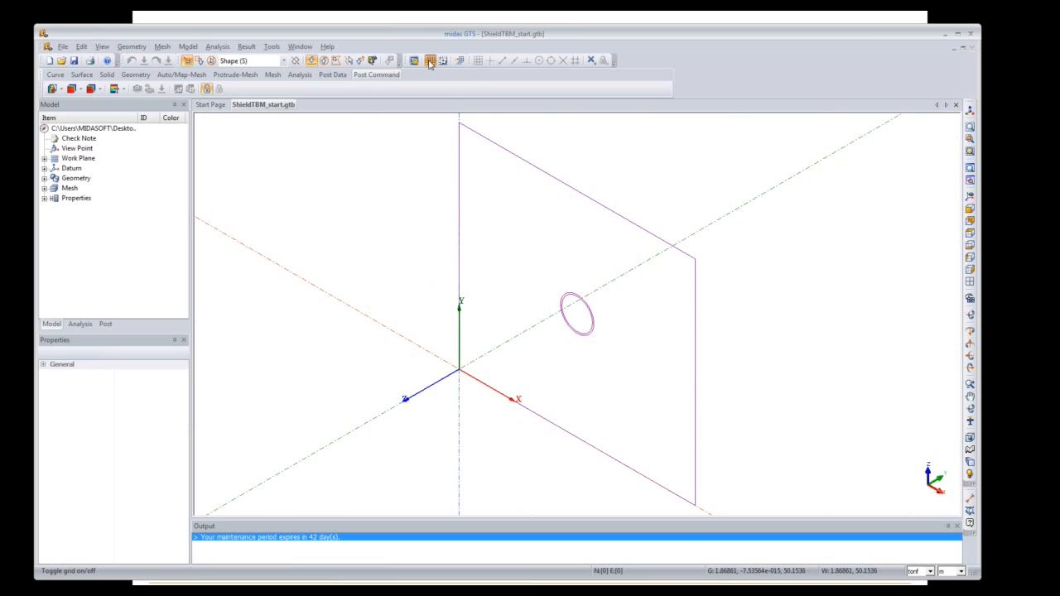
Step: Show the Shield and Grout plane attributes and Ground and Segment solid attributes
left_click(44, 198)
left_click(55, 208)
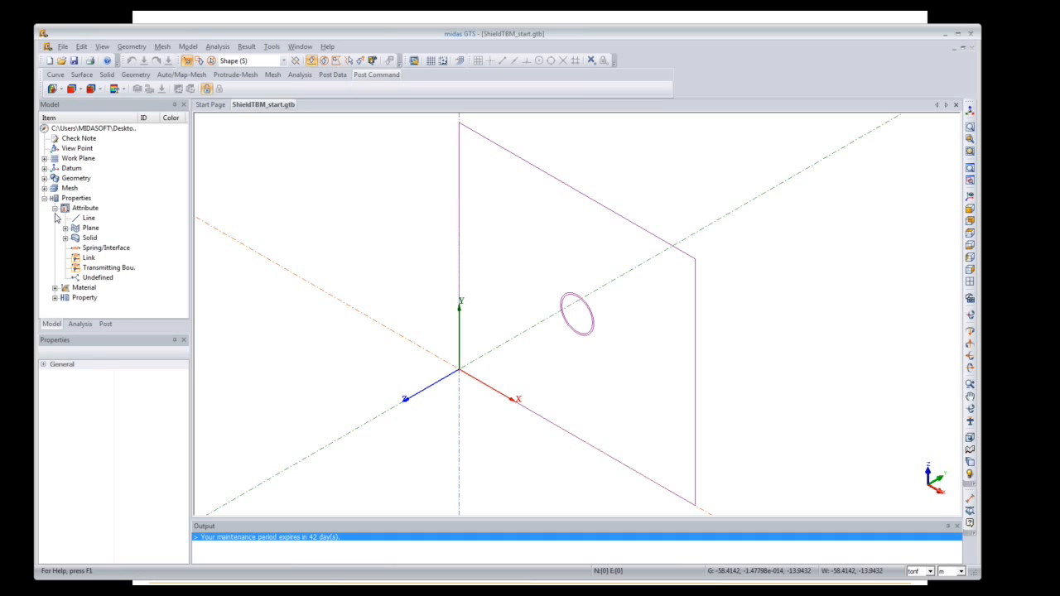
left_click(66, 228)
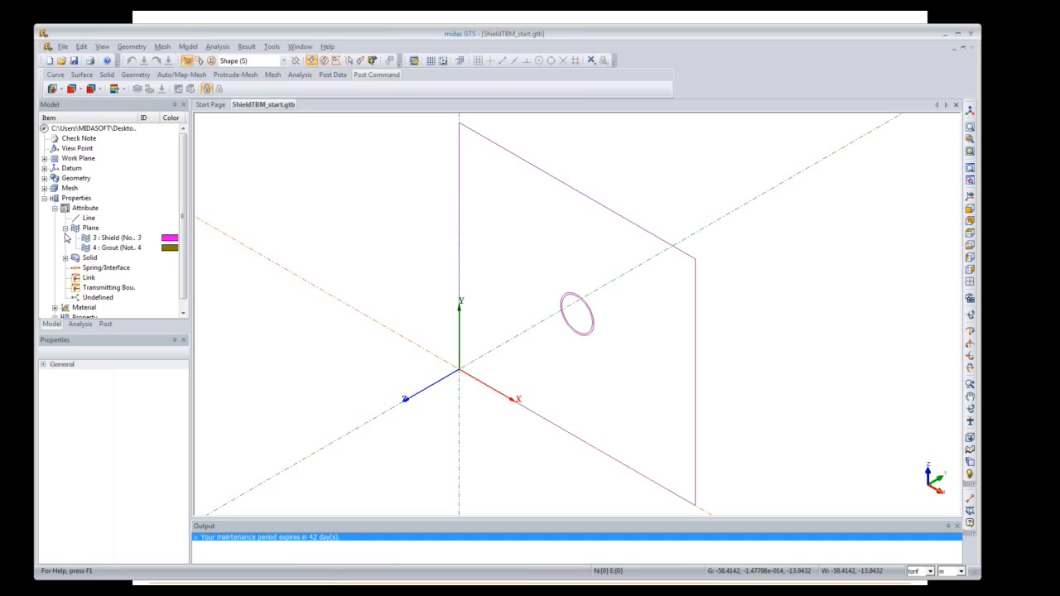
left_click(65, 259)
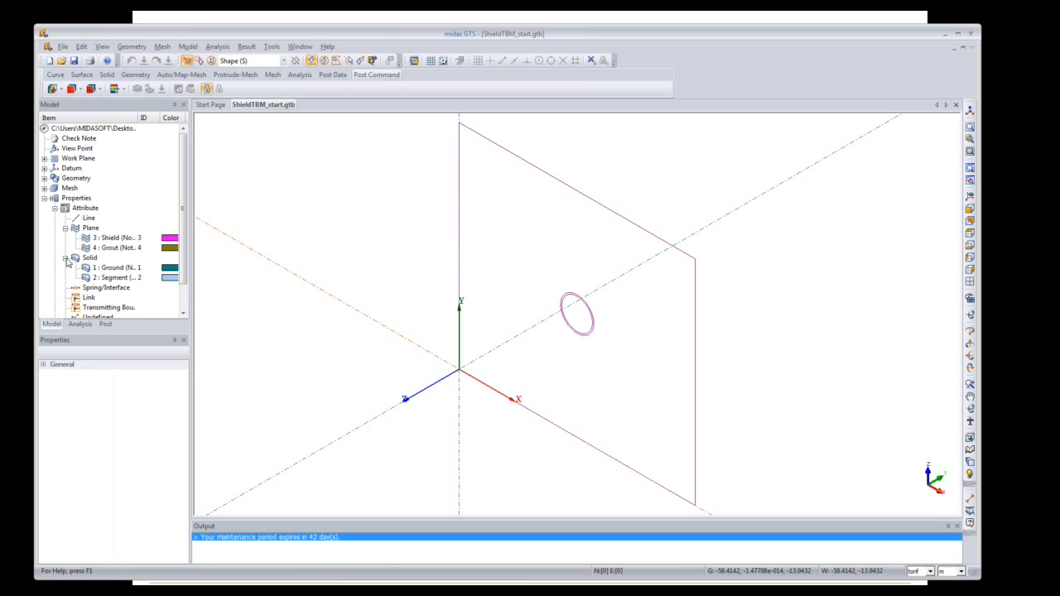
left_click_drag(181, 251, 182, 293)
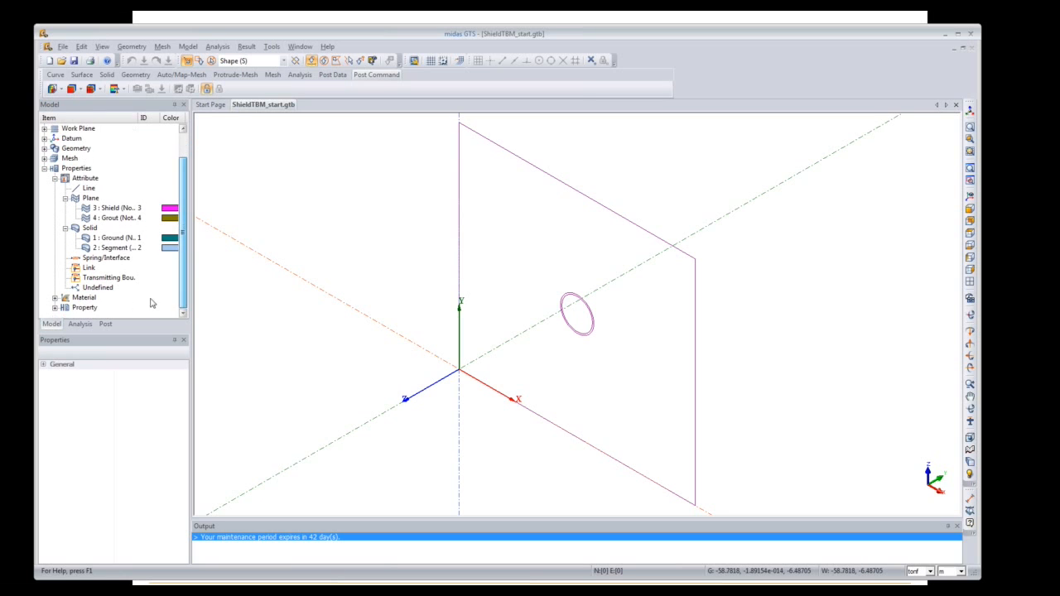
Step: Show the steel, Grout, Ground and Segment materials and select 1 : Ground
left_click(54, 297)
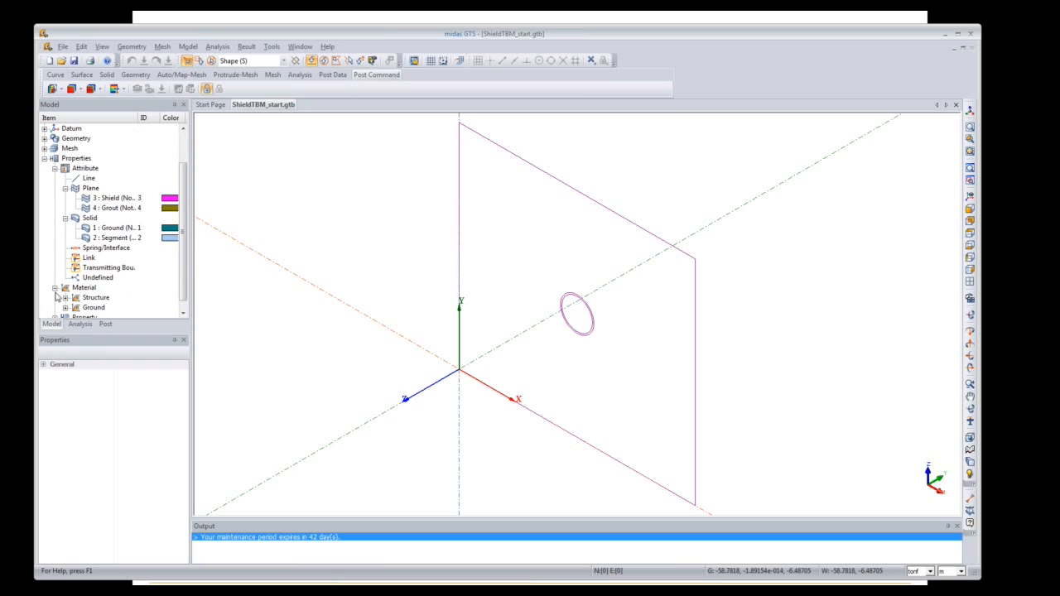
left_click(66, 297)
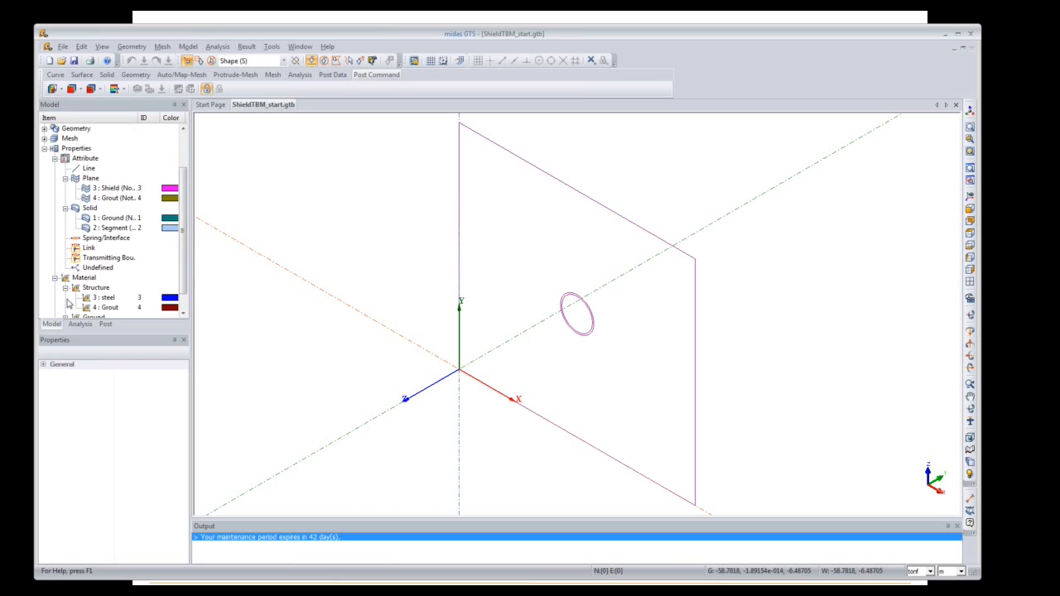
scroll(184, 278, "down", 1)
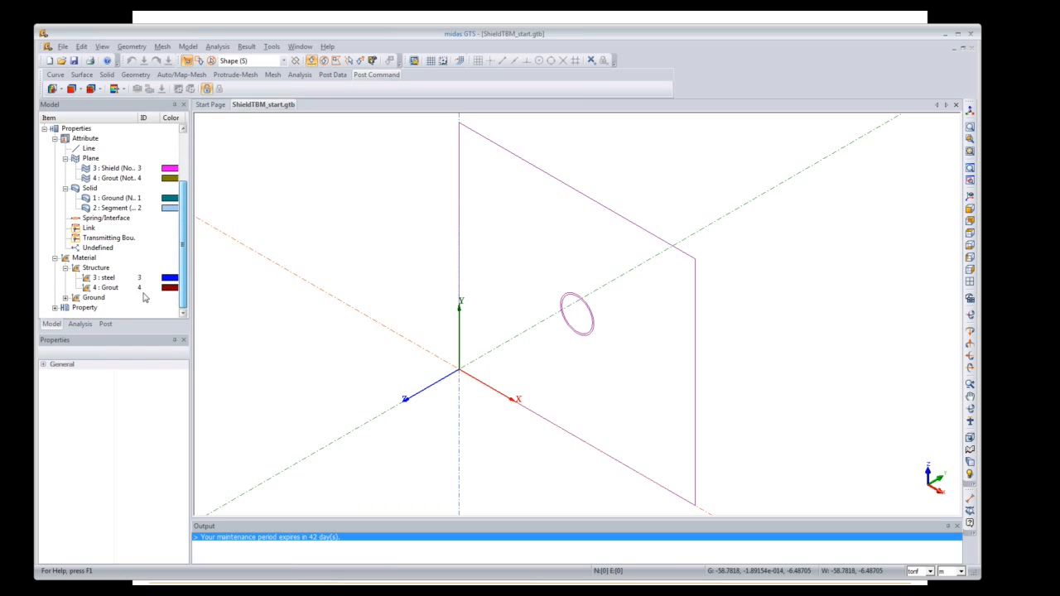
left_click(66, 297)
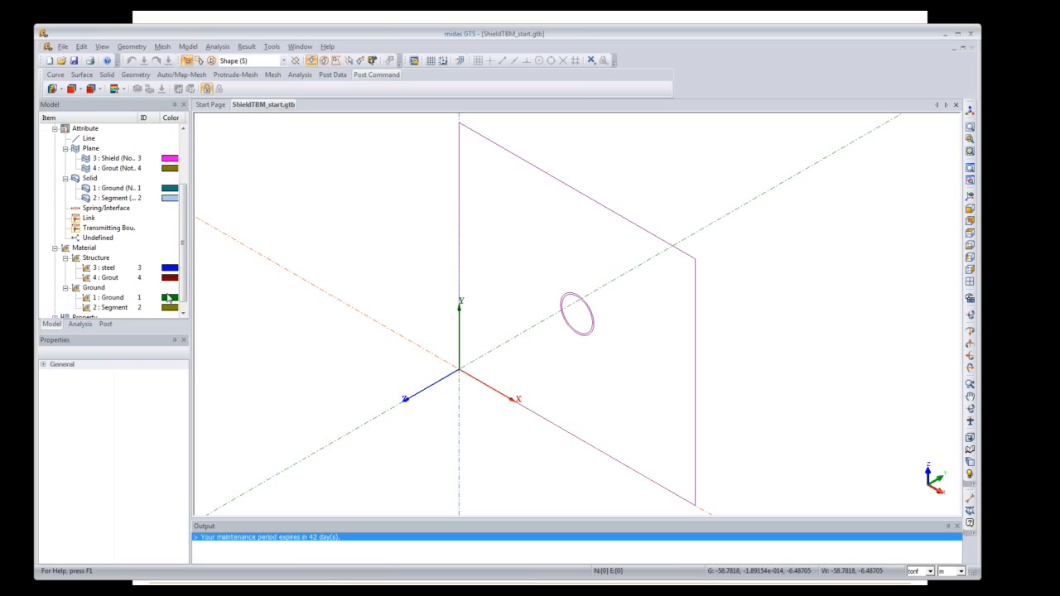
scroll(181, 286, "down", 1)
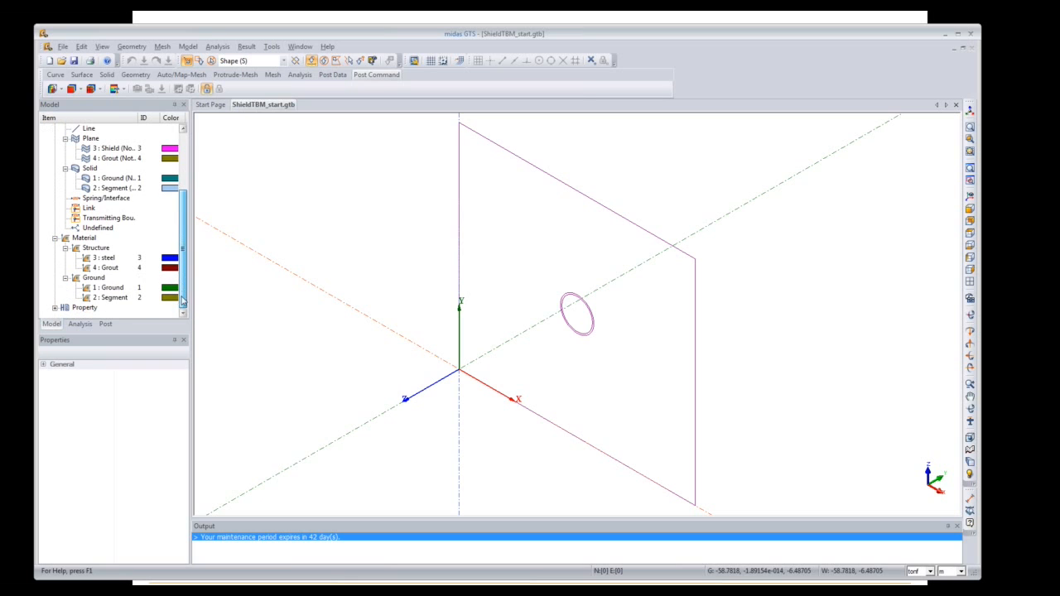
left_click(122, 288)
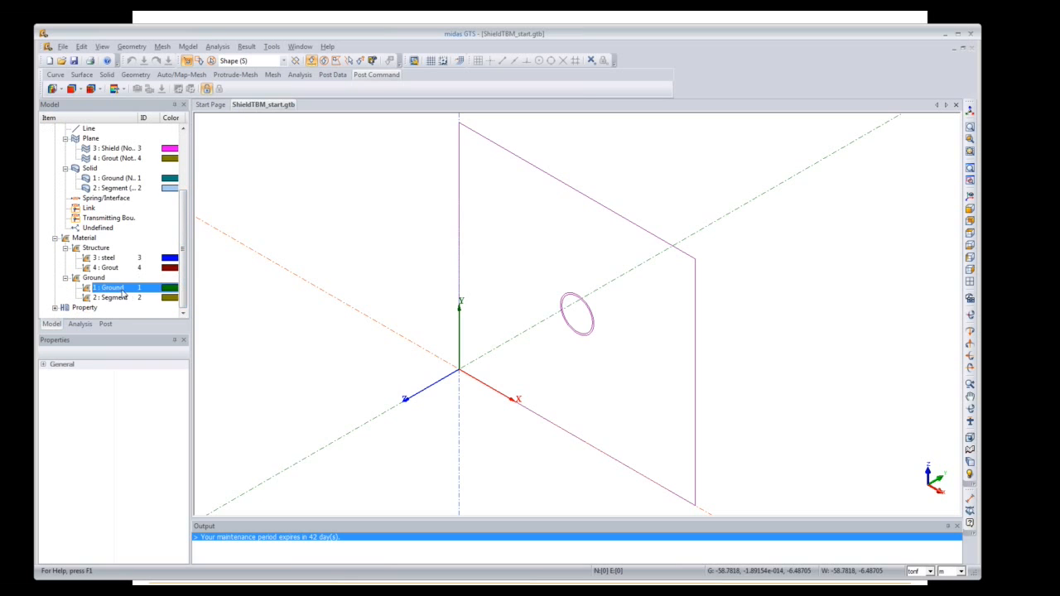
Step: Inspect the Ground material's model types, keep Mohr Coulomb and close without changes
right_click(123, 287)
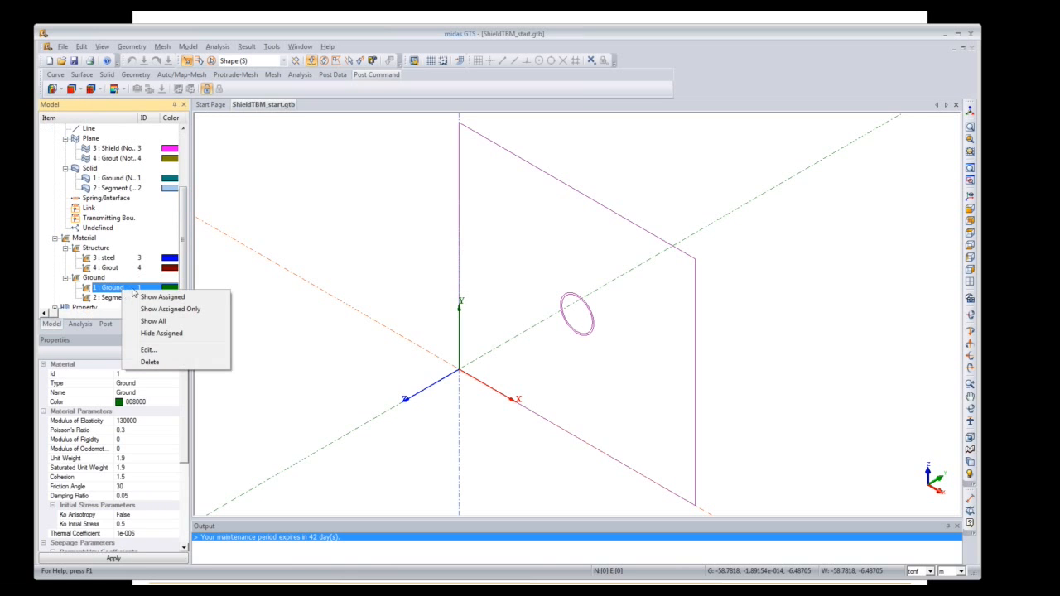
left_click(162, 352)
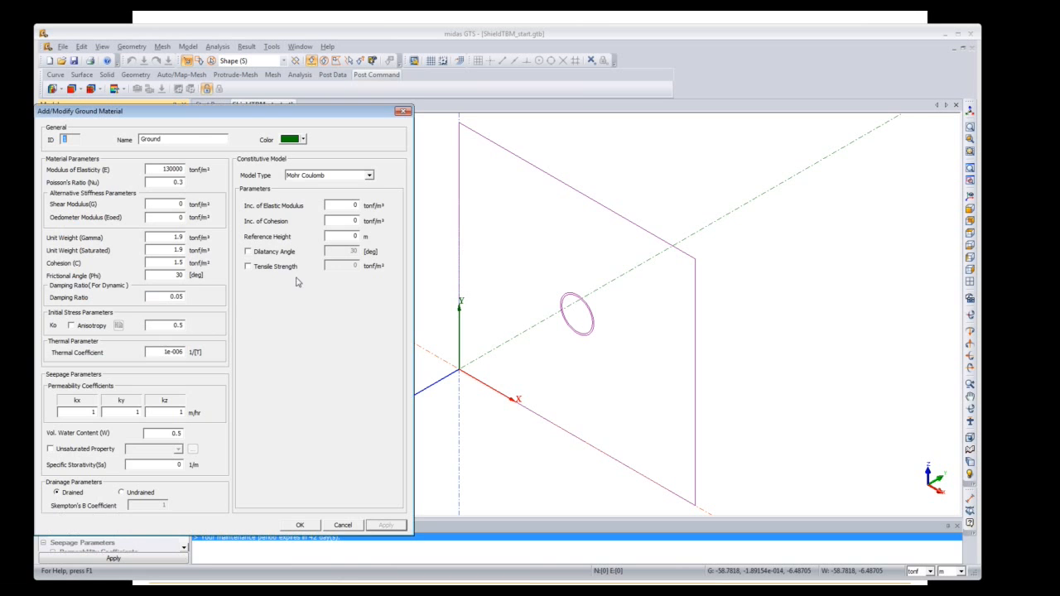
left_click_drag(278, 117, 564, 94)
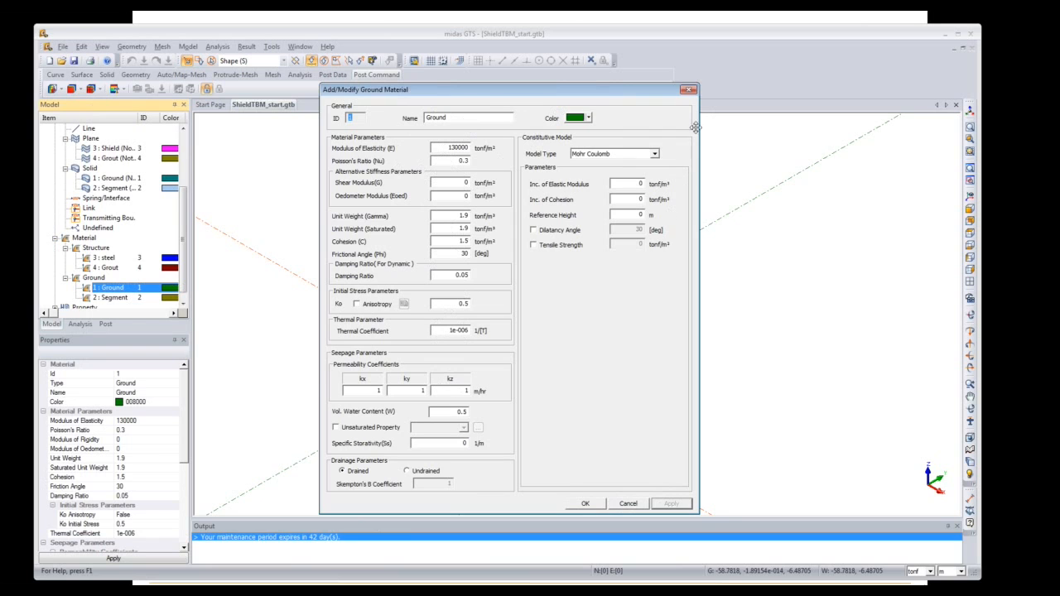
left_click(656, 154)
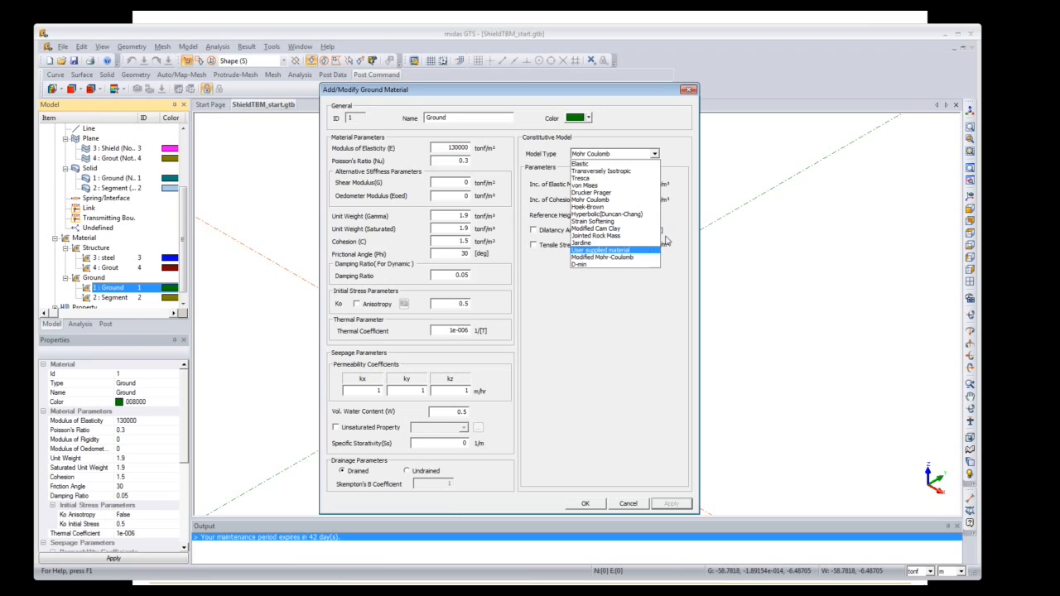
left_click(687, 169)
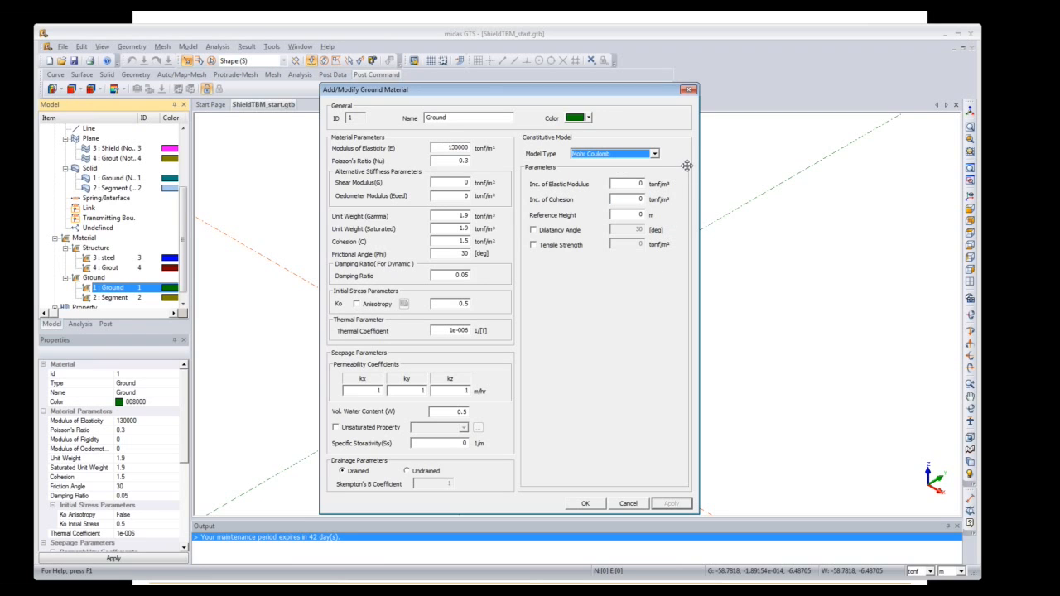
left_click(687, 90)
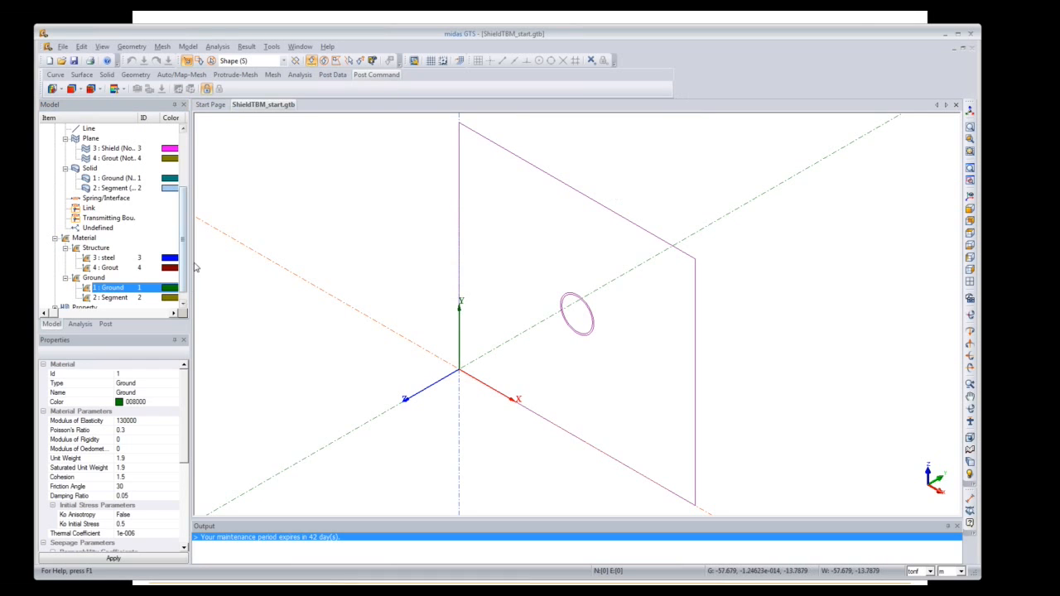
scroll(184, 271, "down", 2)
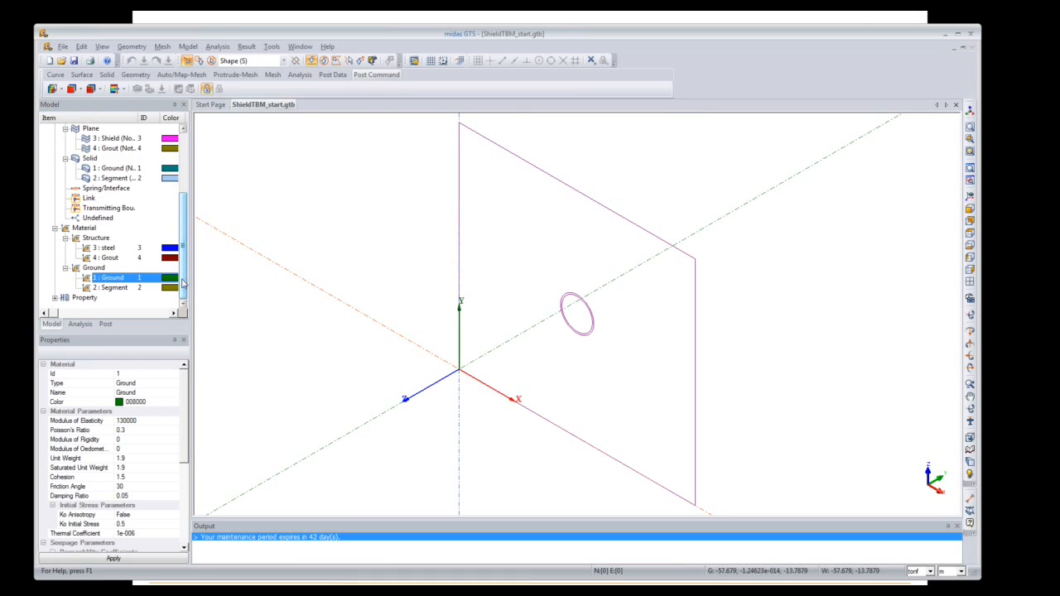
left_click(66, 288)
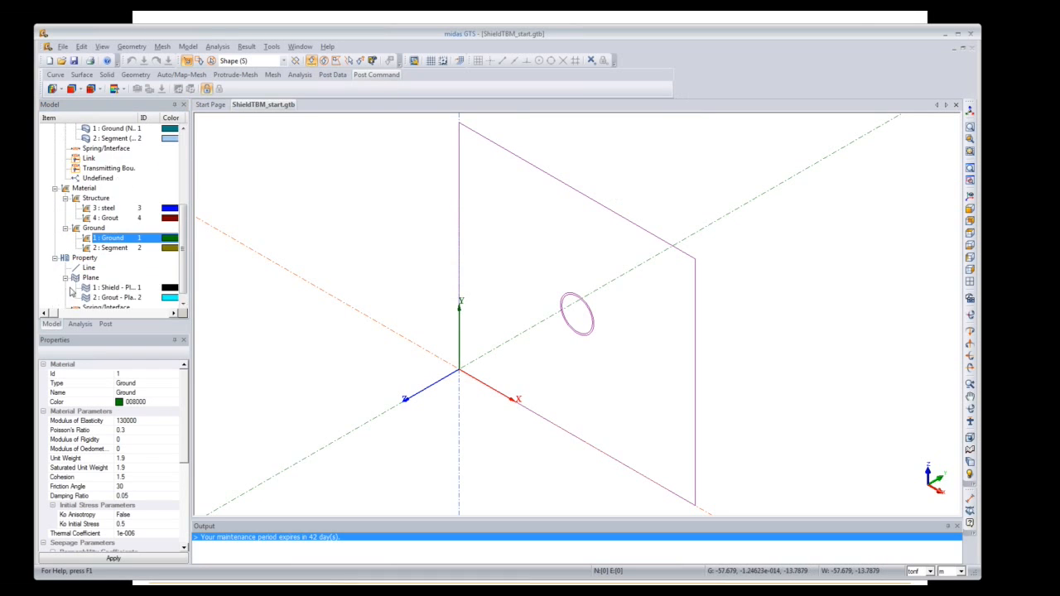
left_click(188, 46)
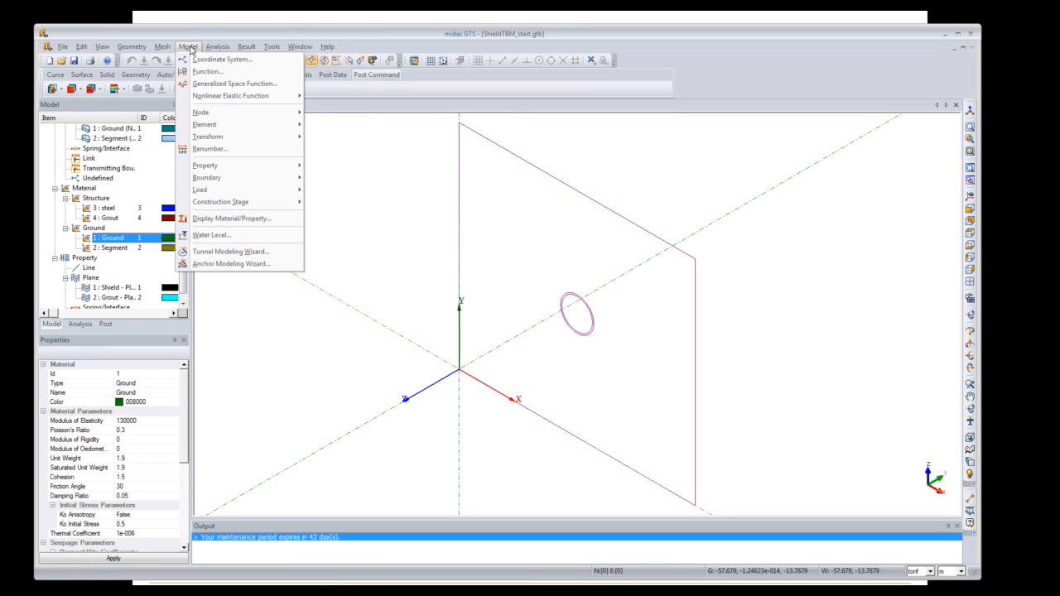
mouse_move(228, 170)
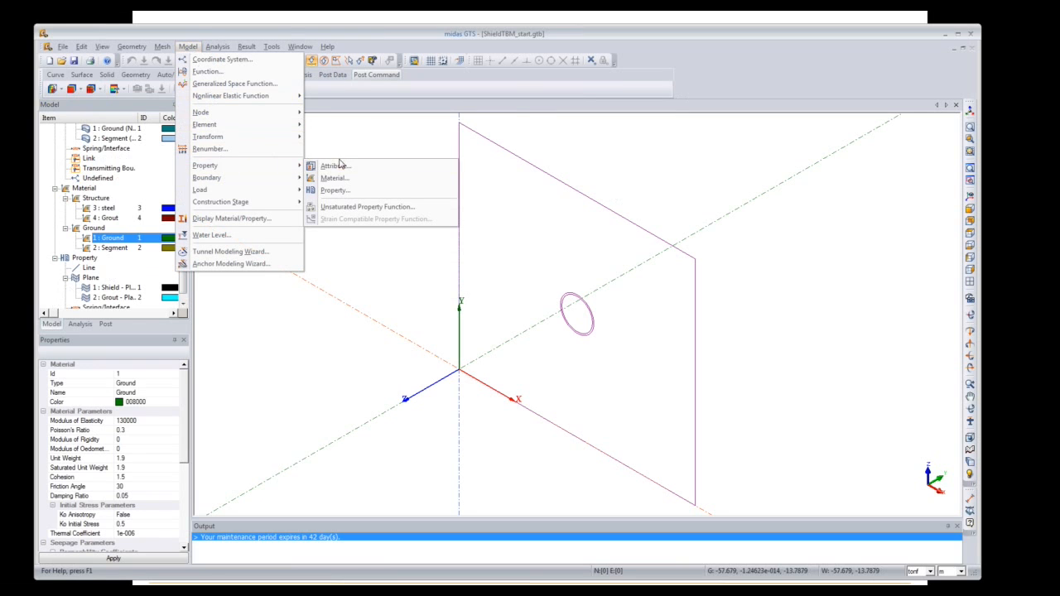
left_click(339, 191)
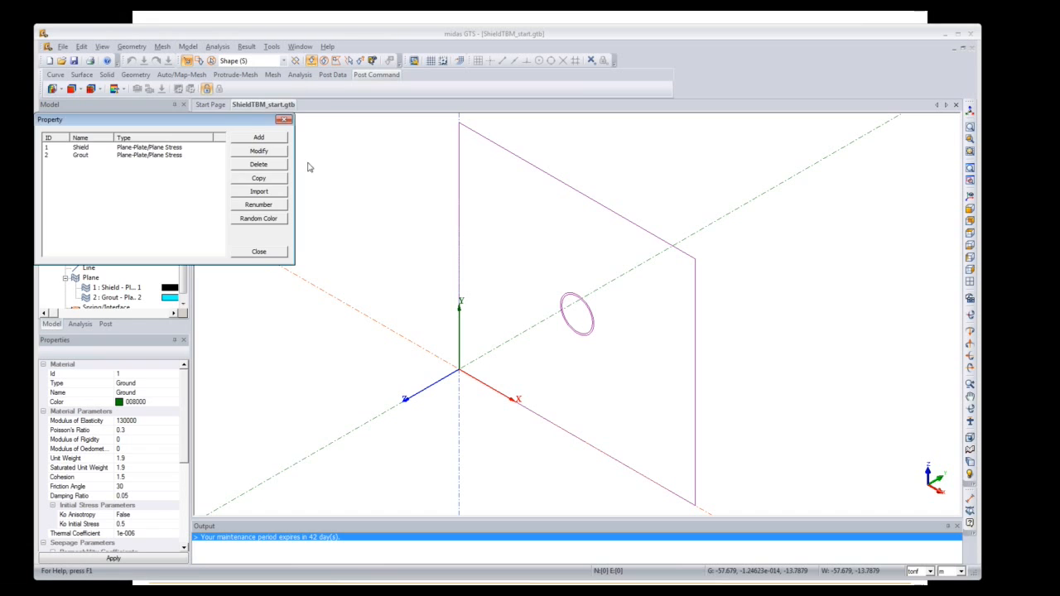
left_click_drag(226, 120, 395, 114)
left_click(424, 126)
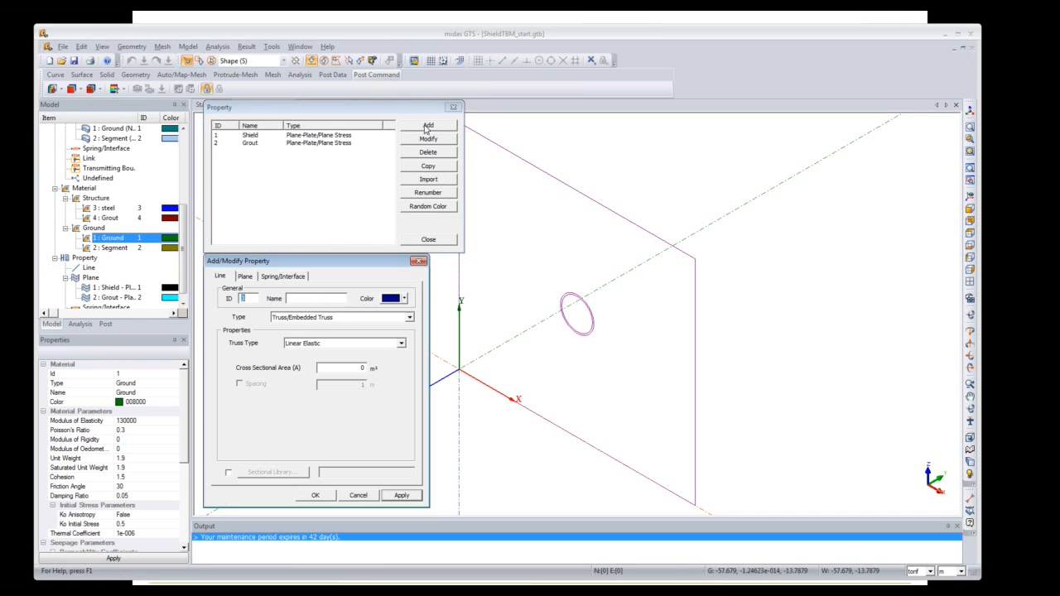
left_click_drag(327, 258, 607, 113)
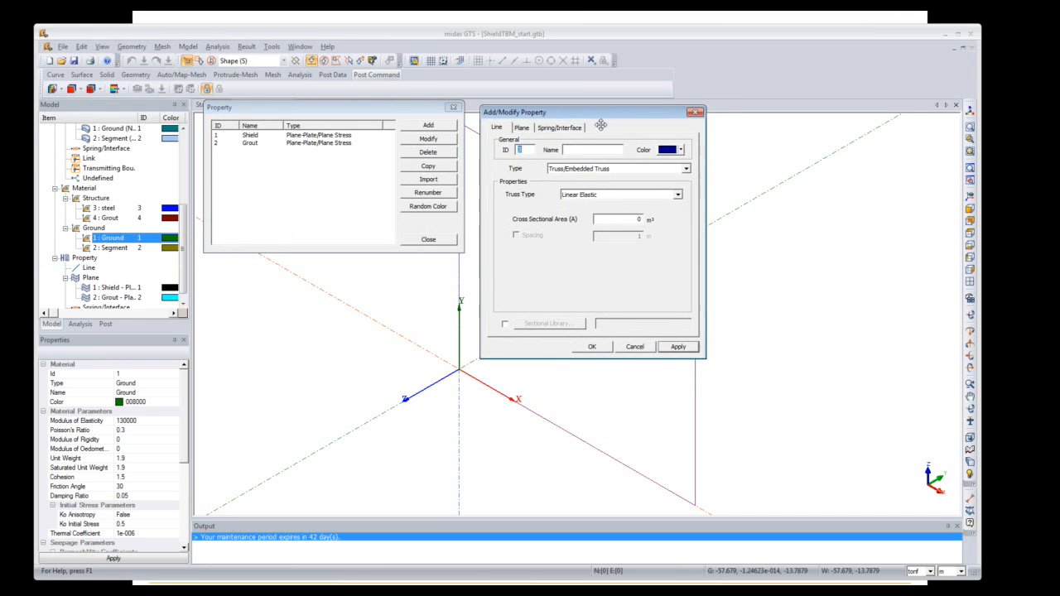
left_click(686, 169)
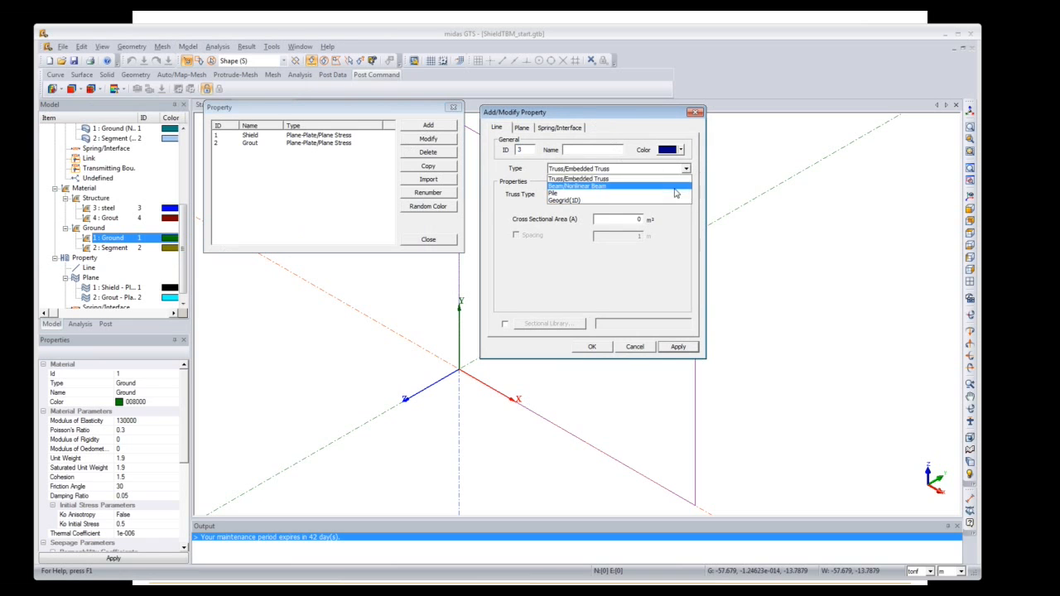
left_click(532, 131)
left_click(530, 130)
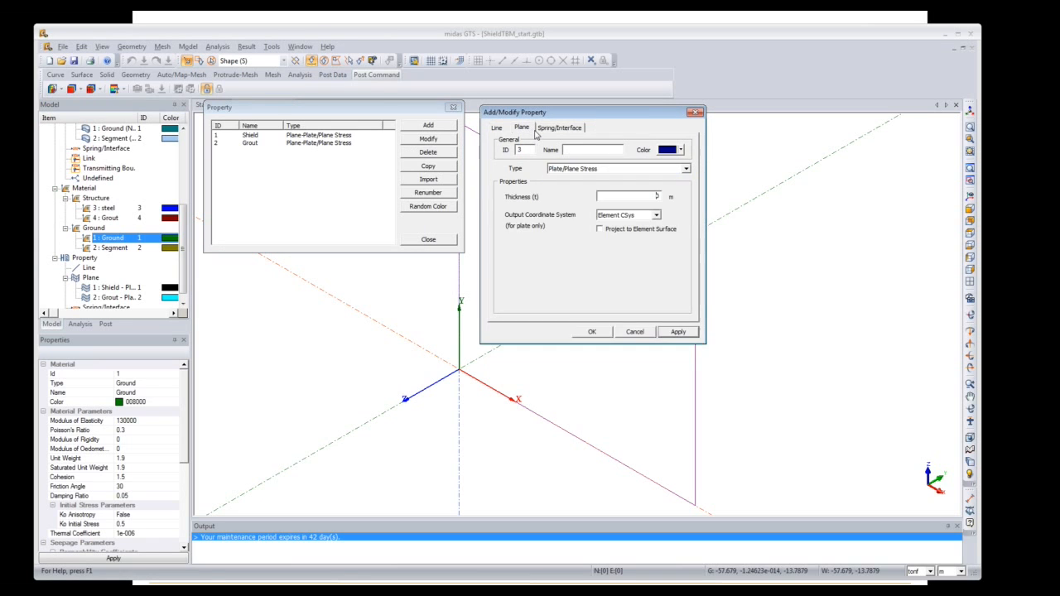
left_click(687, 169)
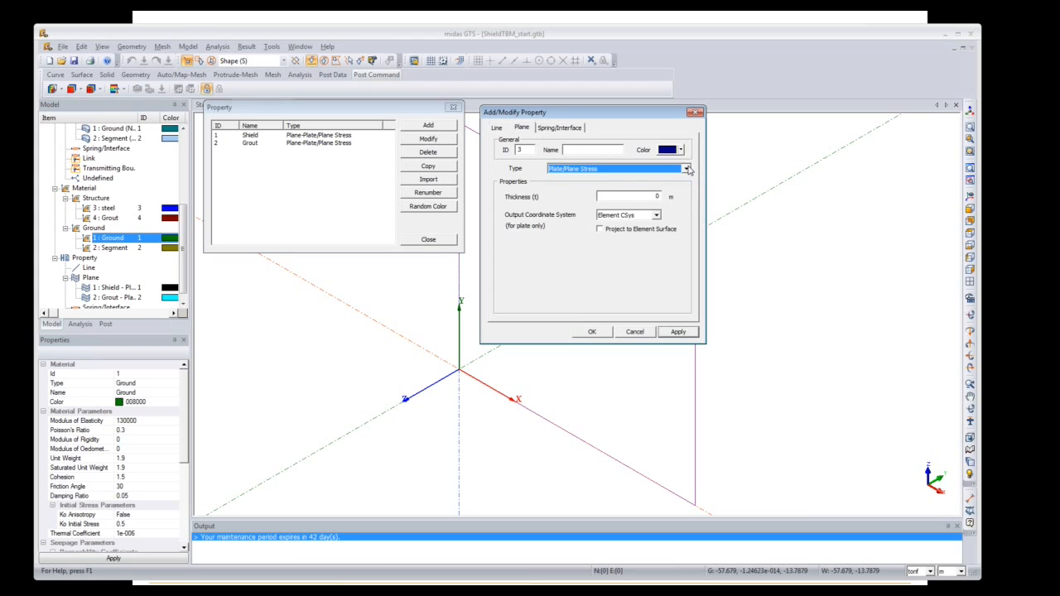
left_click(657, 195)
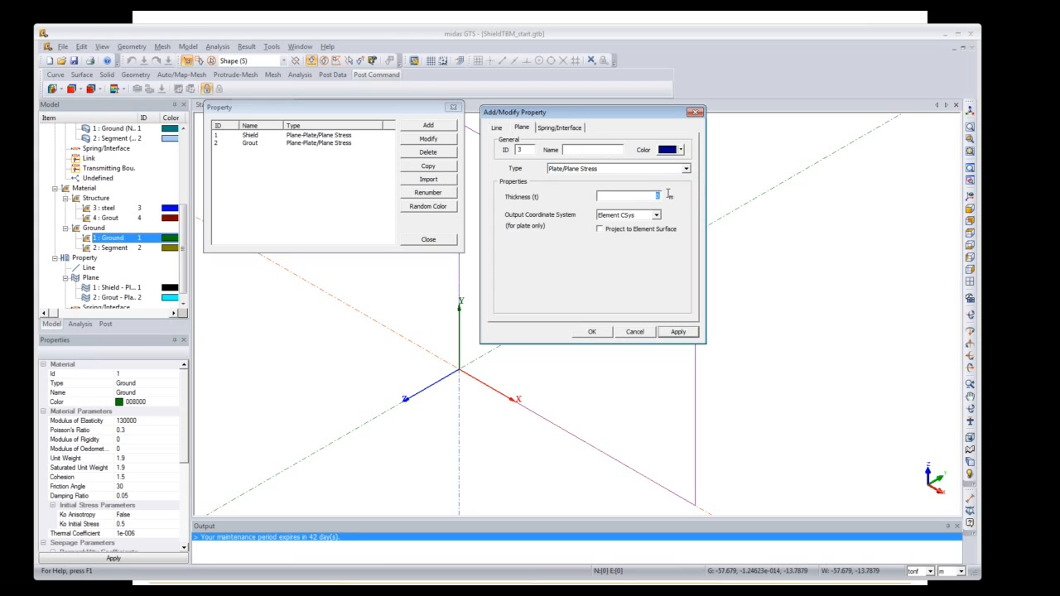
left_click(696, 112)
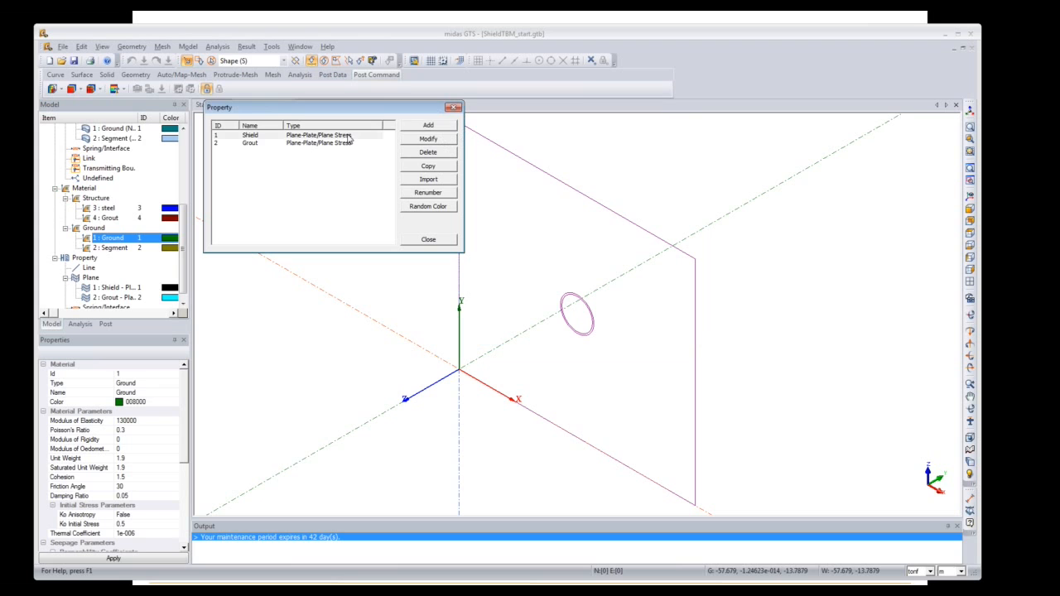
left_click(348, 135)
left_click(349, 143)
left_click(456, 109)
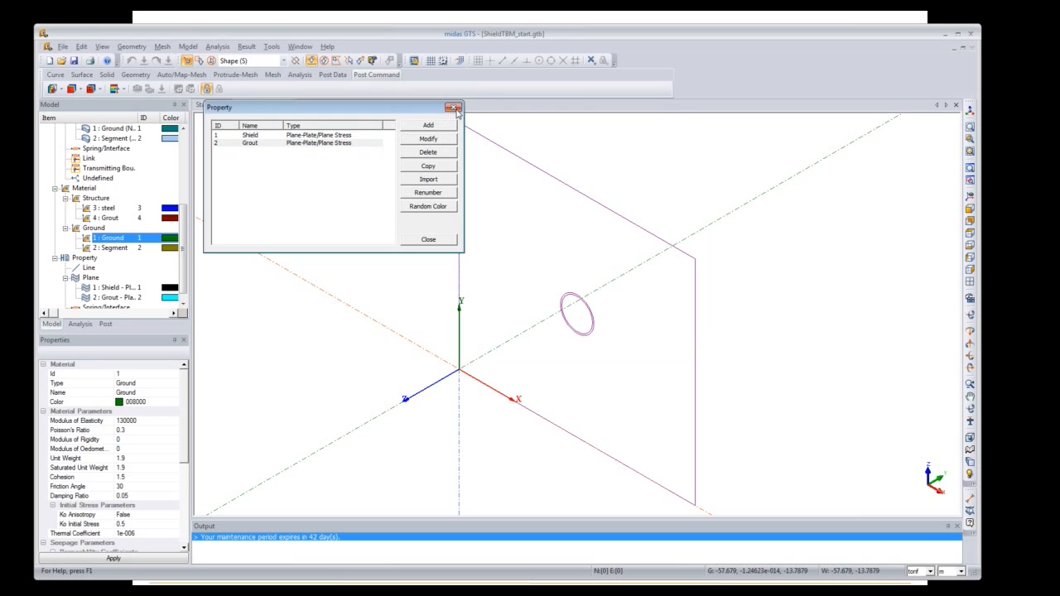
left_click(191, 48)
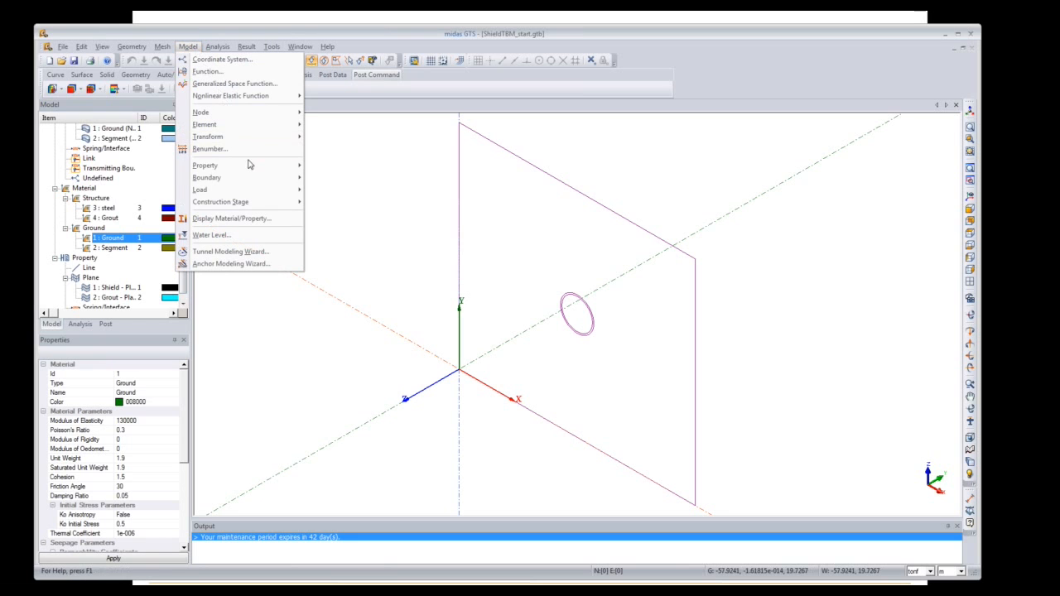
mouse_move(258, 169)
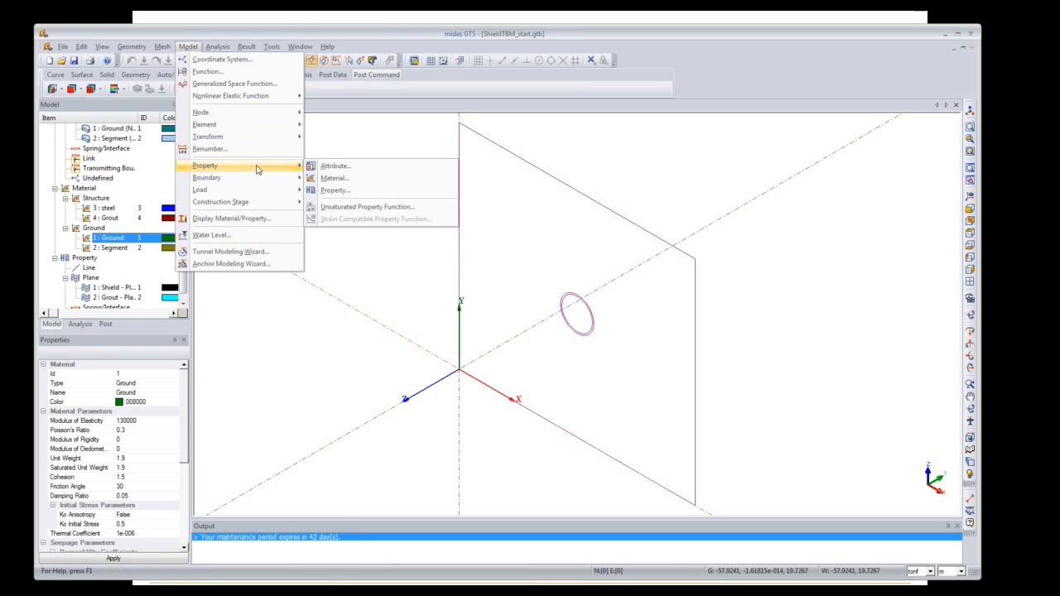
left_click(341, 167)
left_click_drag(280, 120, 512, 110)
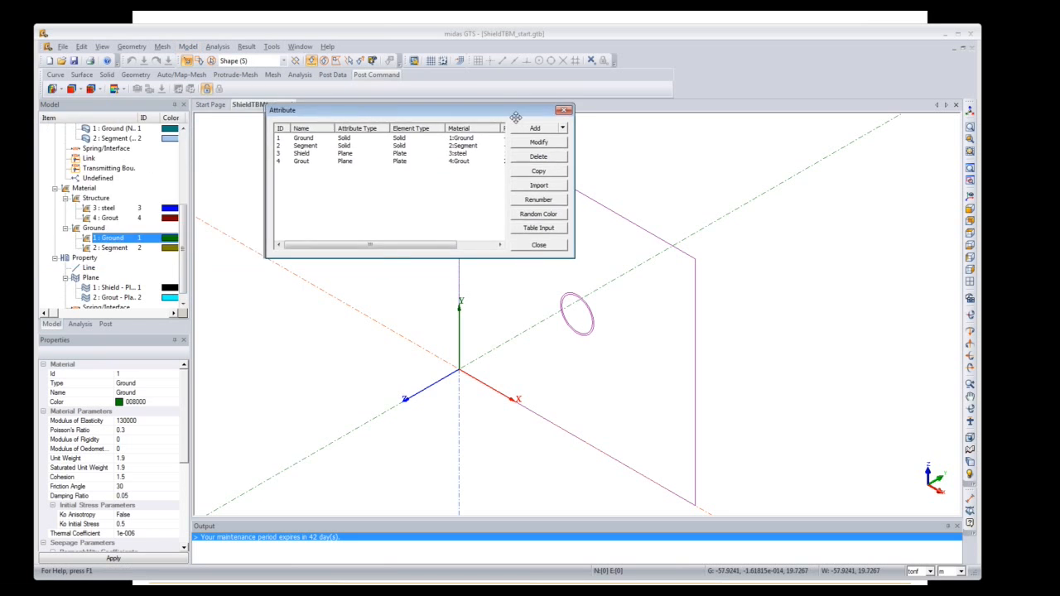
left_click(564, 128)
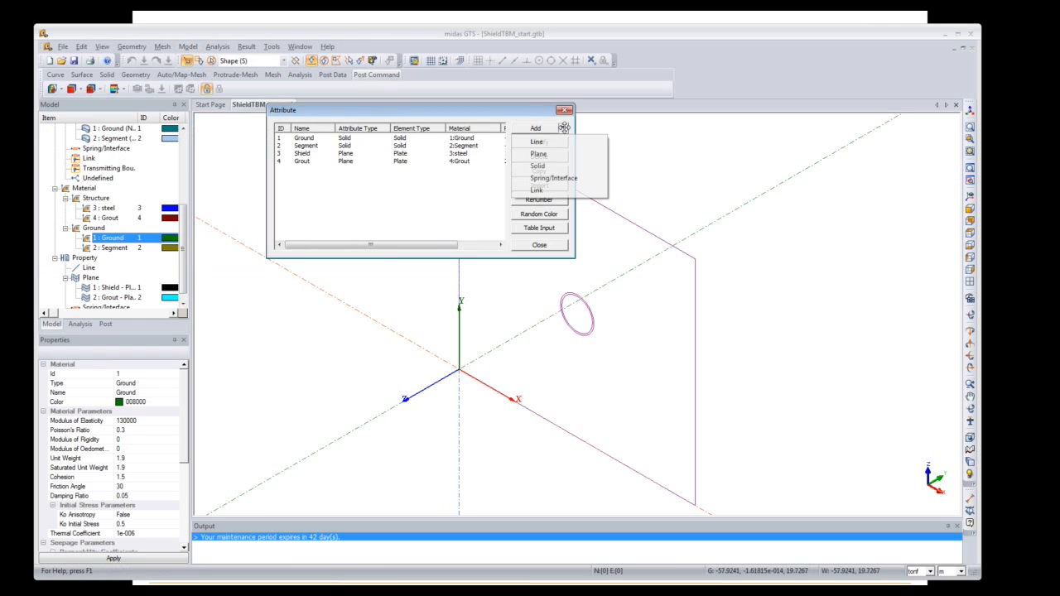
left_click(547, 165)
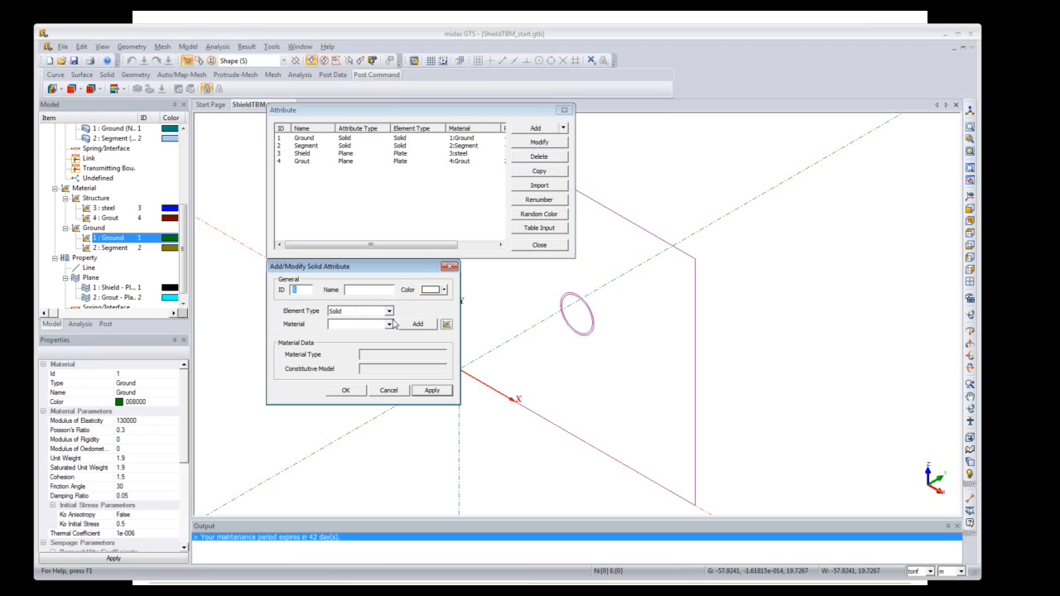
left_click(389, 324)
left_click(387, 333)
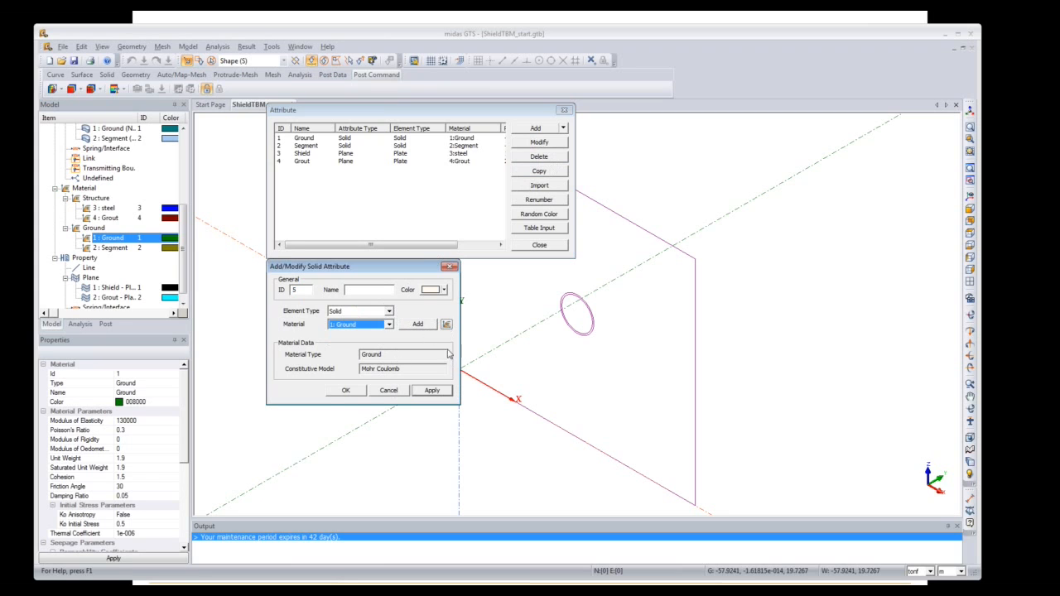
left_click(450, 267)
left_click(308, 138)
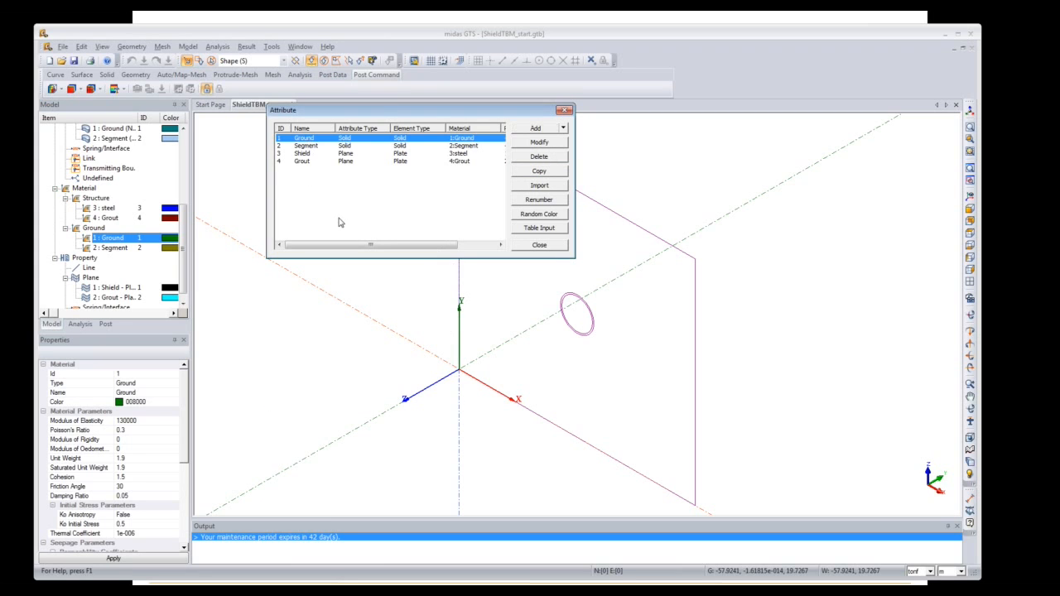
left_click(308, 147)
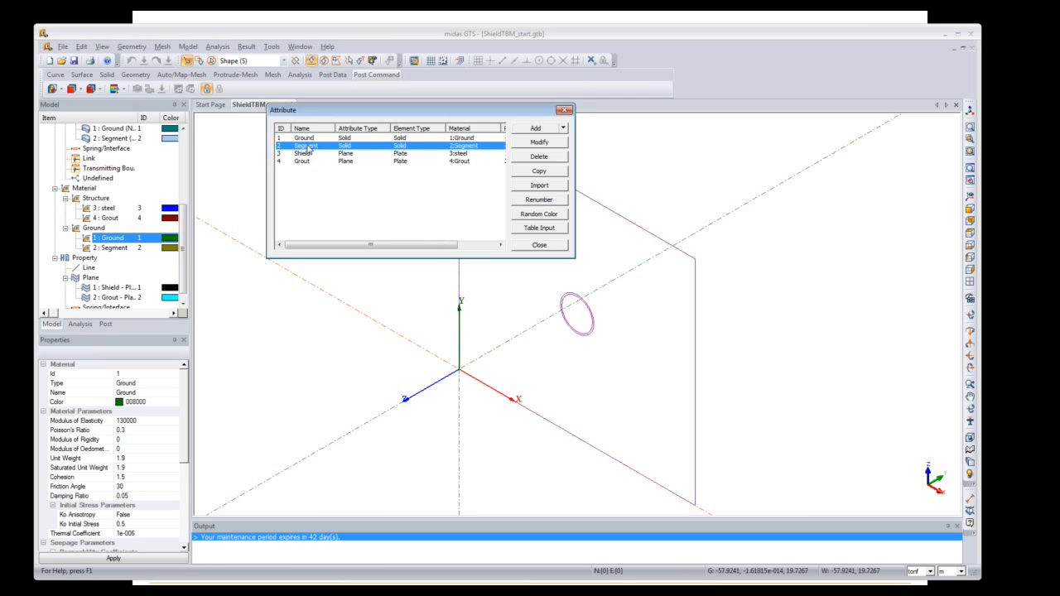
left_click(308, 154)
left_click(309, 161)
double_click(305, 154)
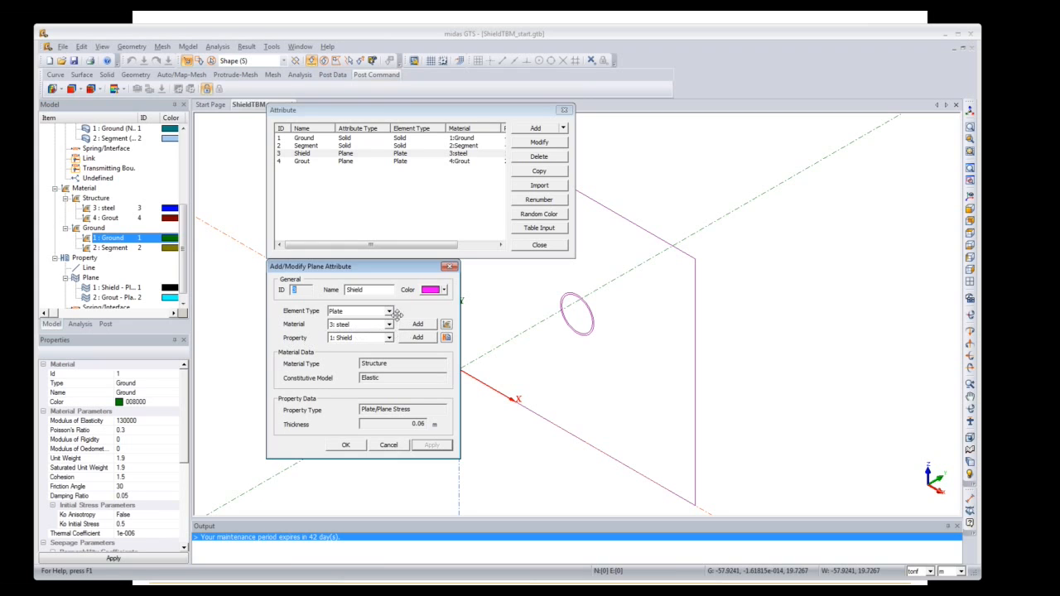
left_click(448, 267)
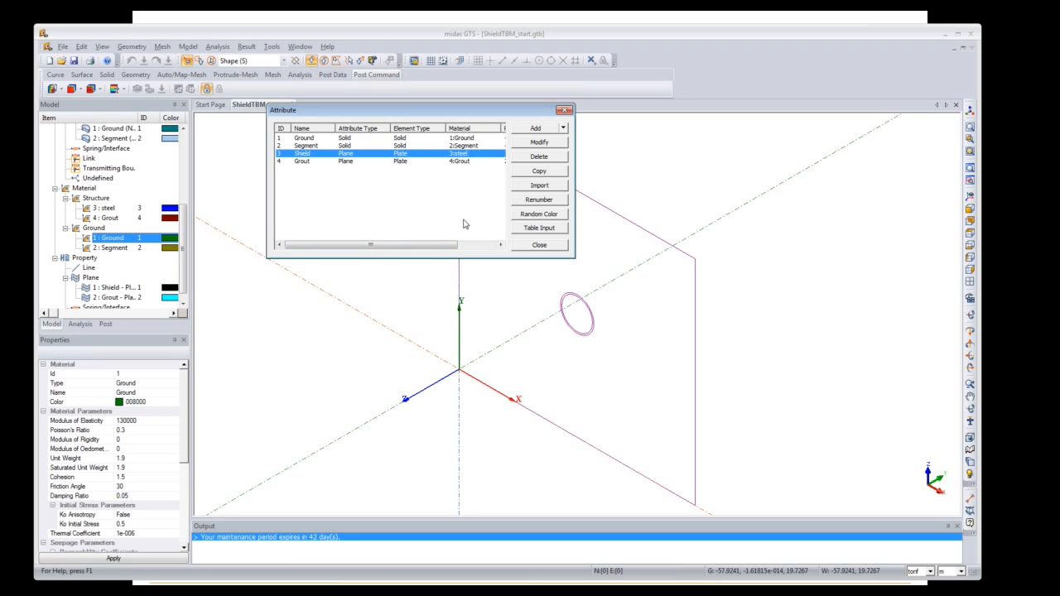
left_click(540, 186)
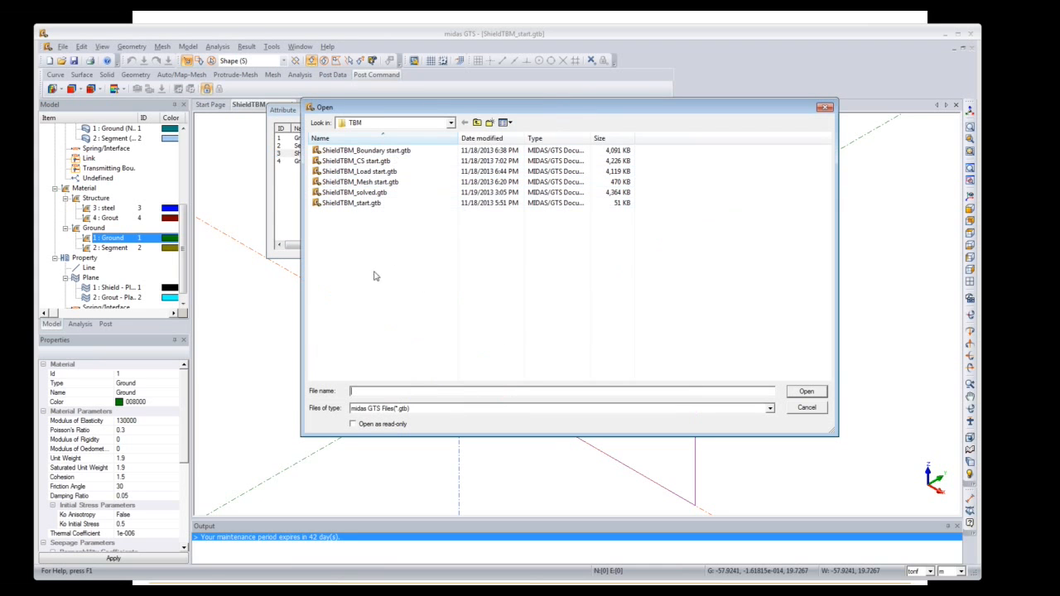
left_click(825, 109)
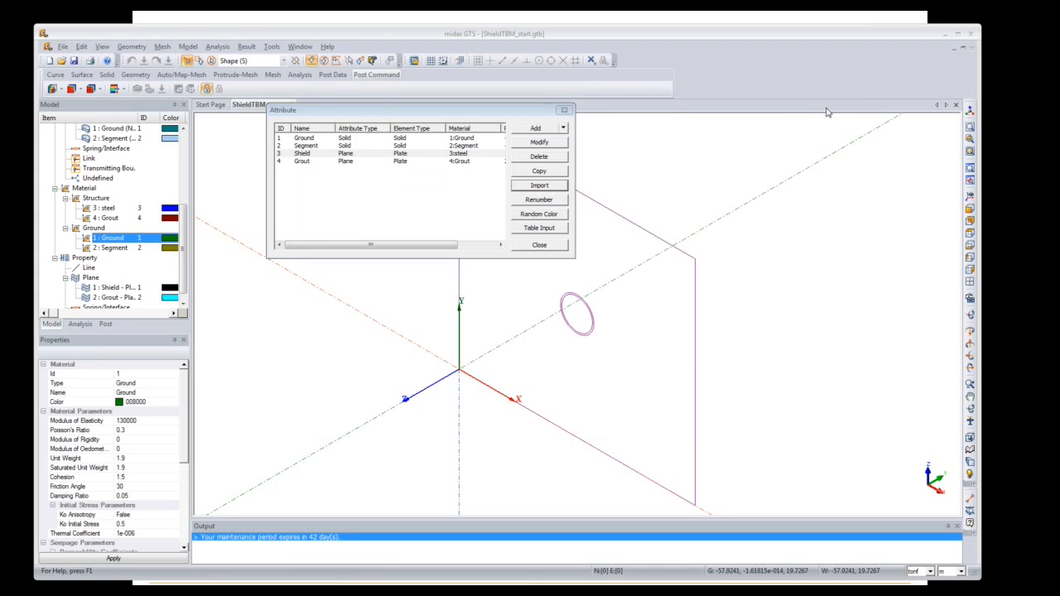
left_click(566, 111)
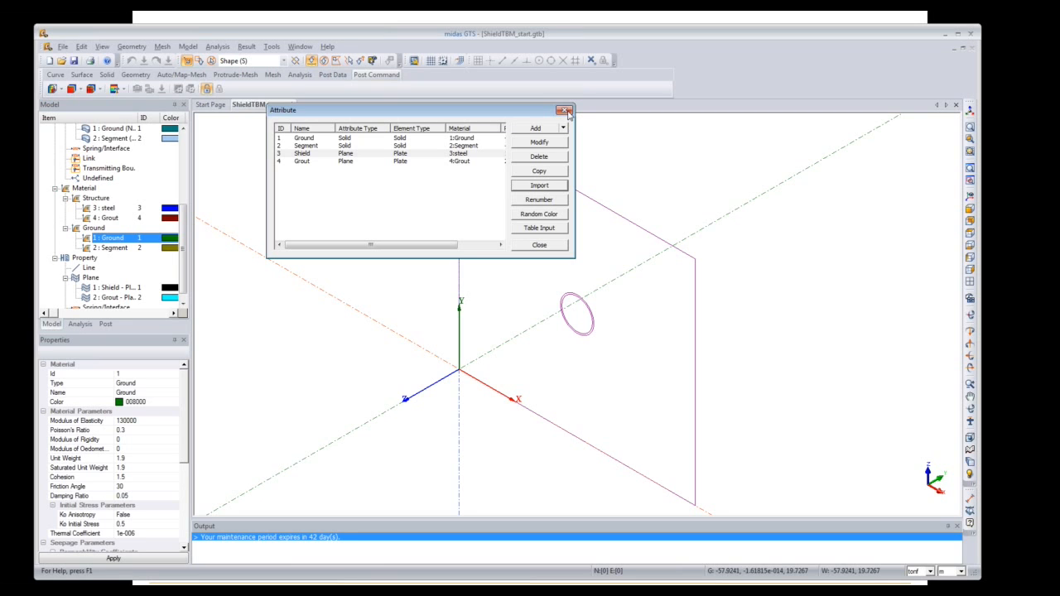
left_click(565, 111)
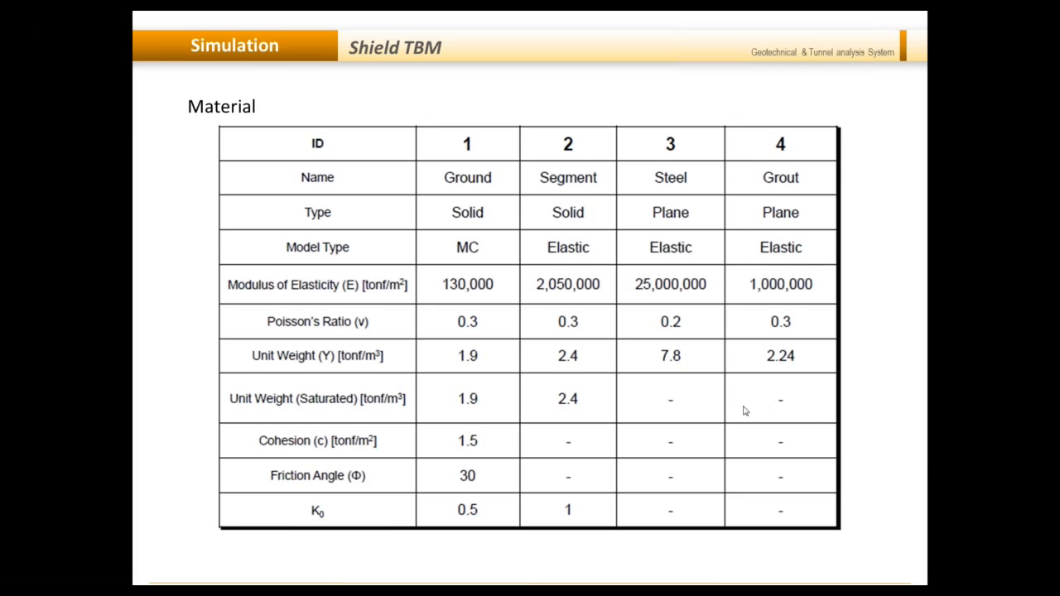
Step: Advance from the Material table slide to the Geometry slide
left_click(864, 412)
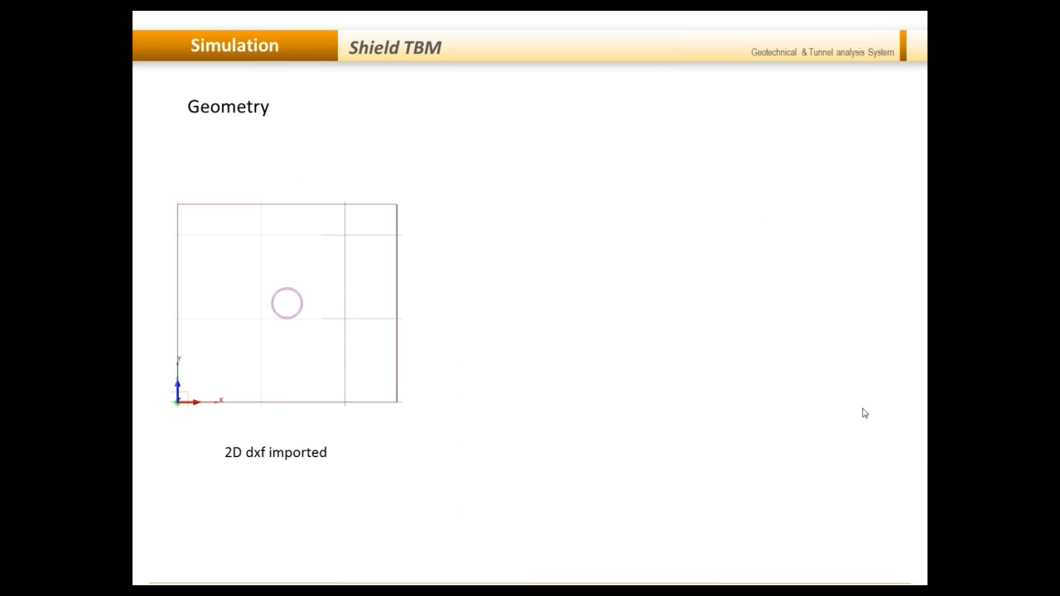
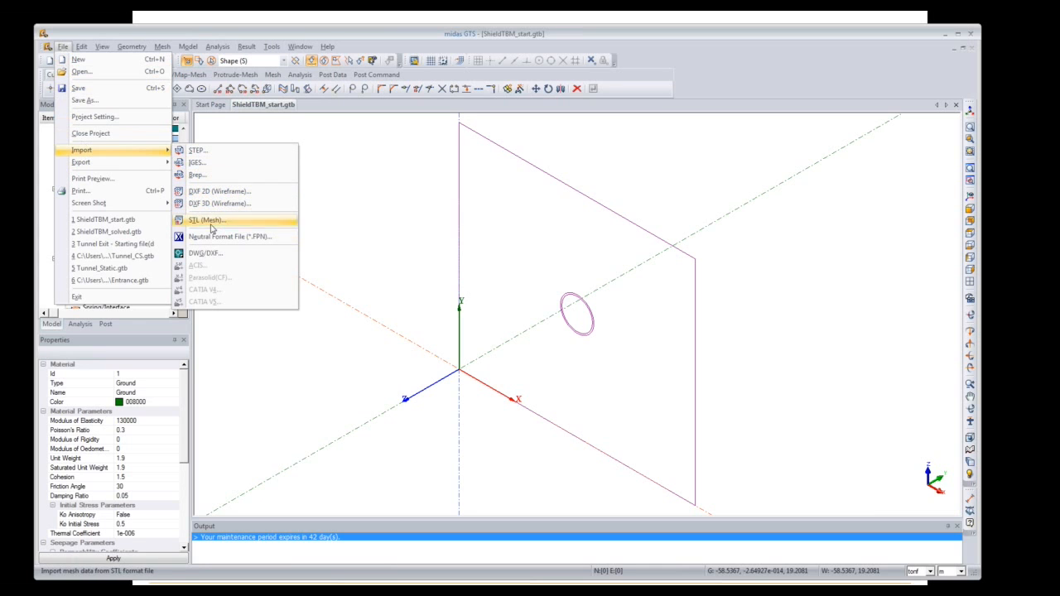
Step: Close the File menu, collapse the Material, Property and Attribute branches, and start Extrude on the Solid tab
left_click(702, 101)
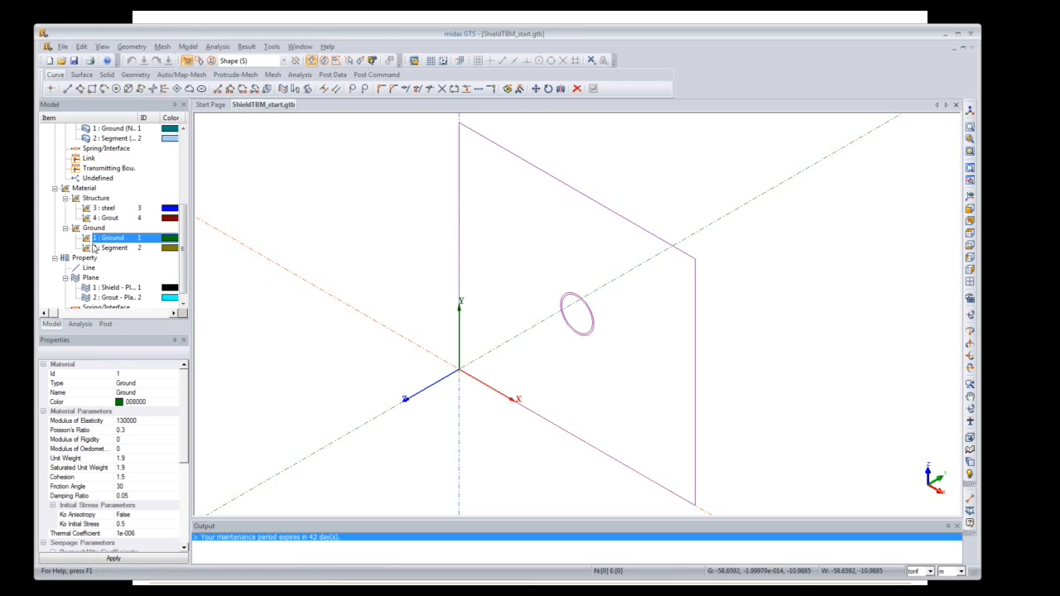
left_click(55, 189)
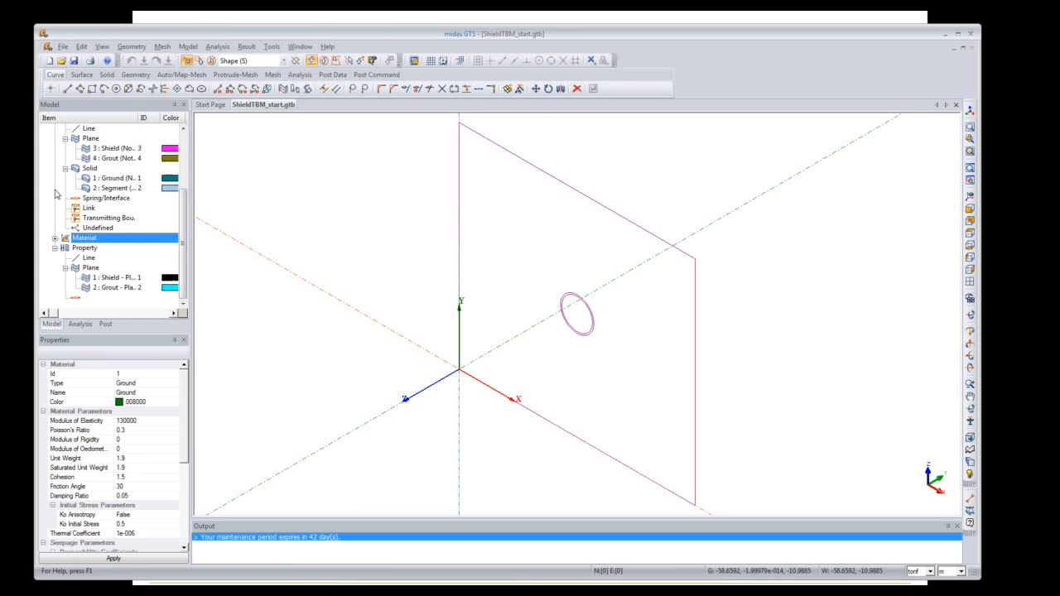
left_click(55, 248)
left_click(64, 218)
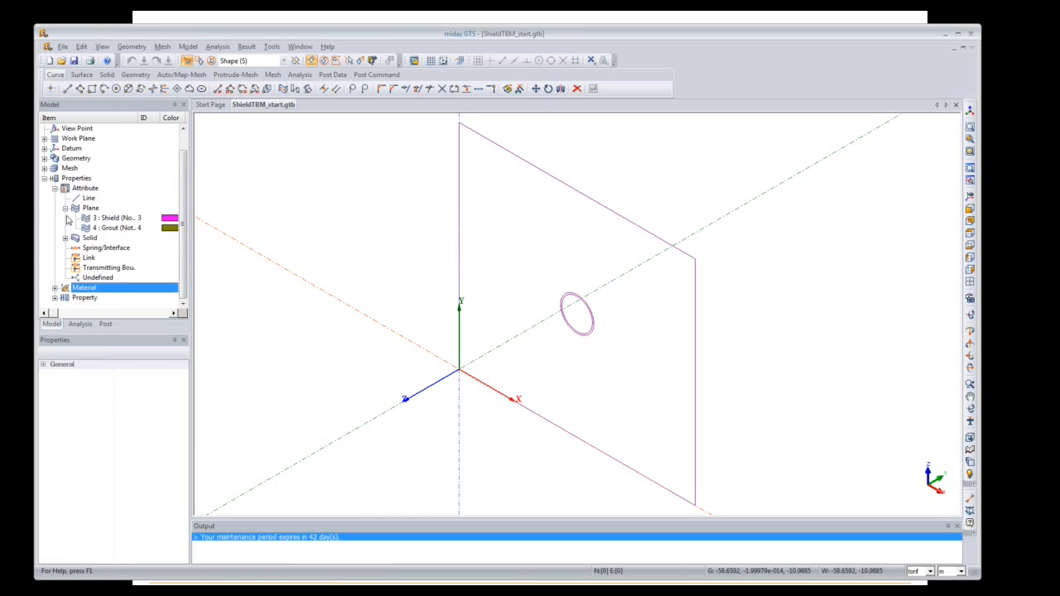
left_click(65, 208)
left_click(54, 208)
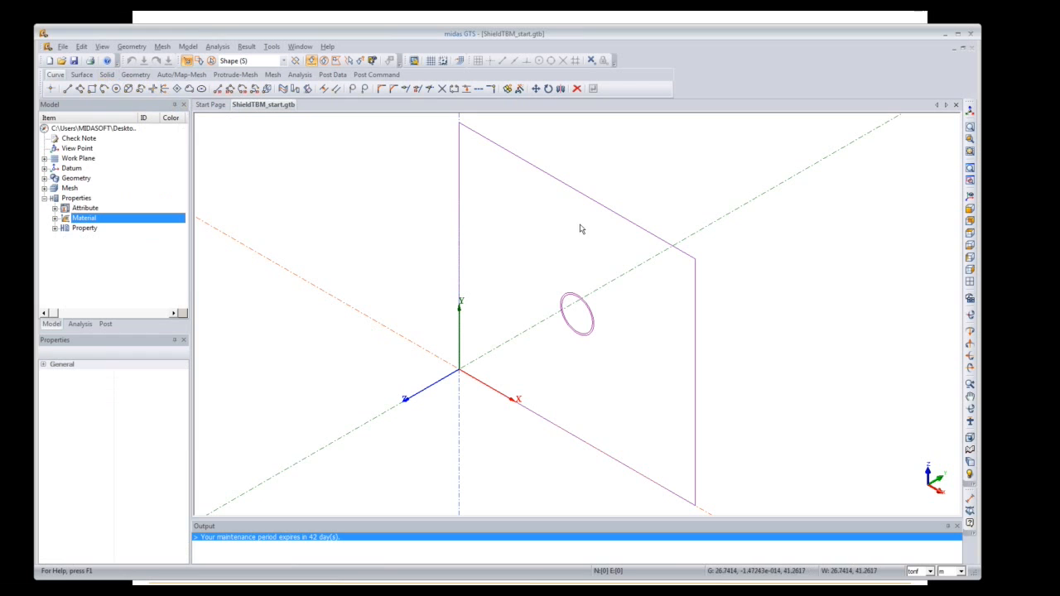
left_click(106, 75)
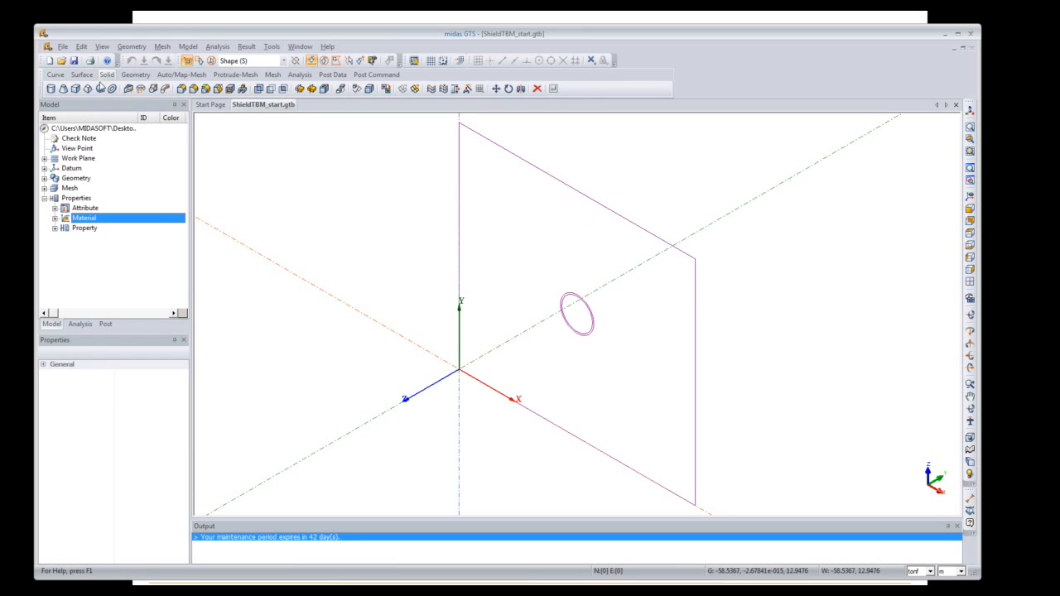
left_click(129, 89)
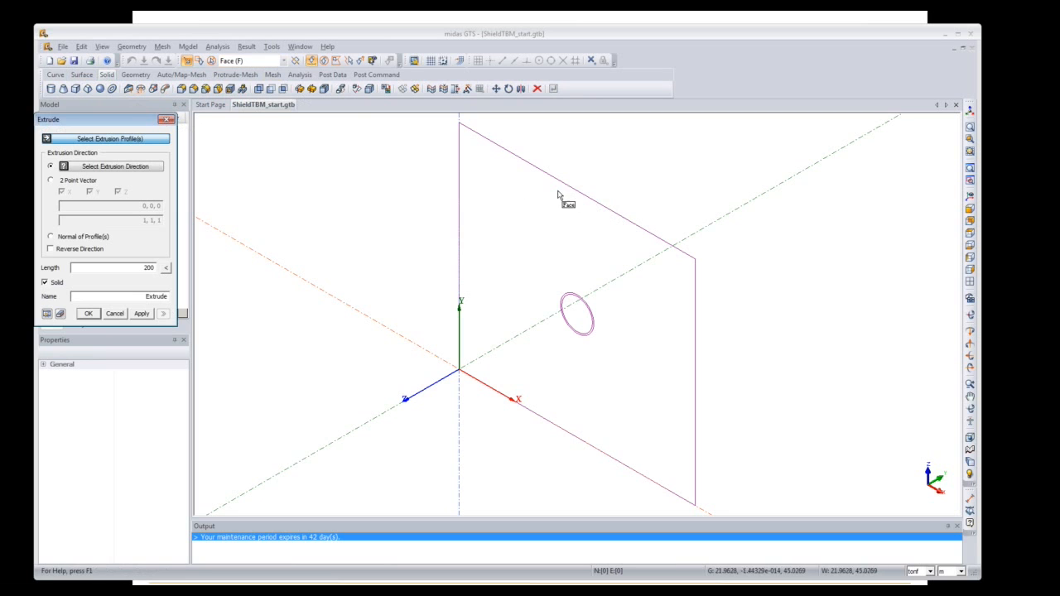
Step: With the Wire filter, extrude the rectangle and both tunnel circles 20 along Z into solids
left_click(249, 62)
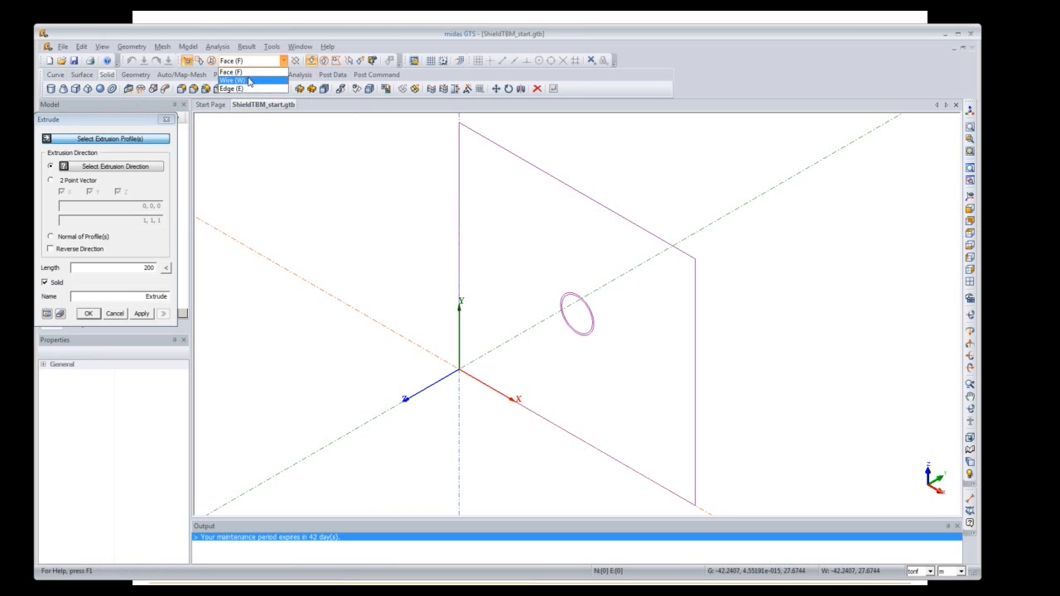
left_click(245, 69)
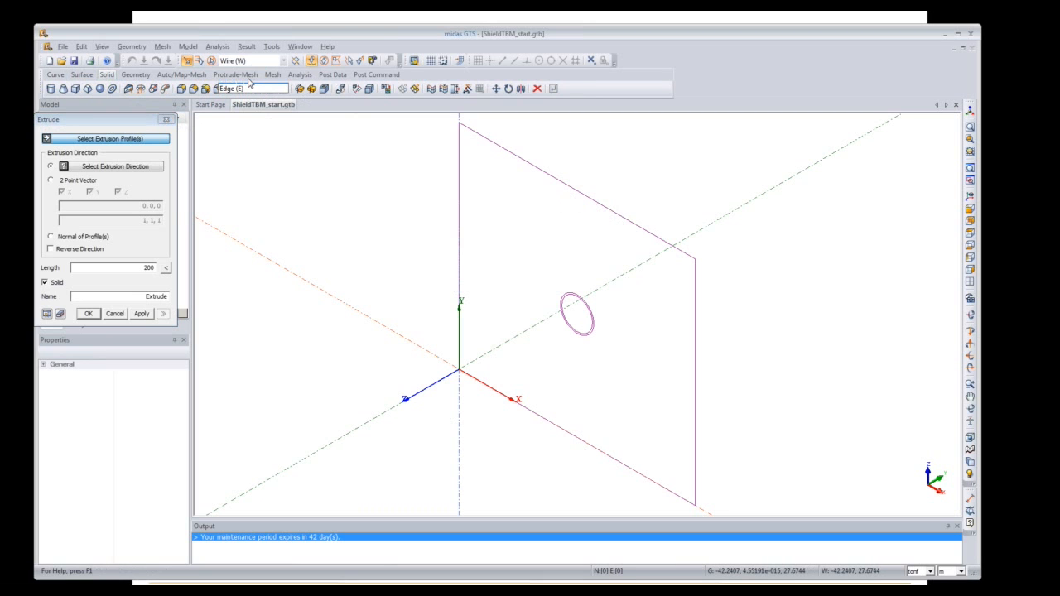
left_click(561, 182)
left_click(571, 299)
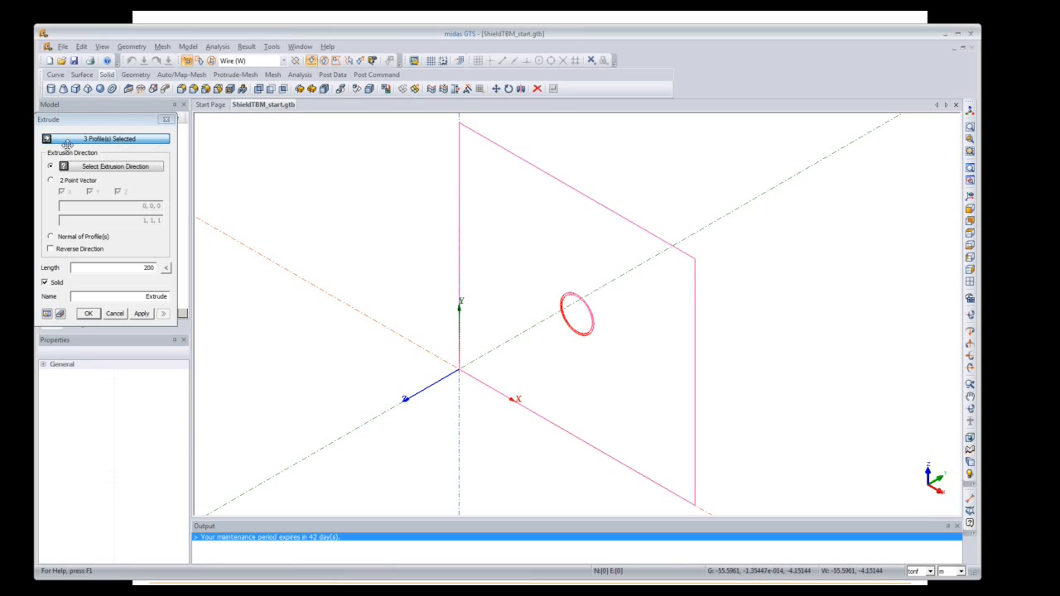
left_click(140, 169)
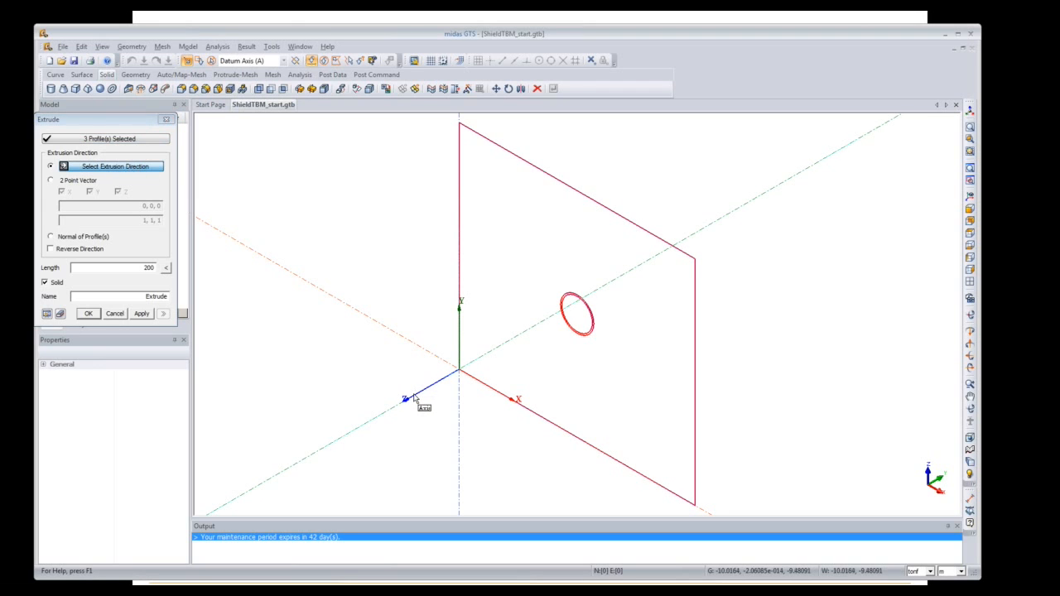
left_click(415, 401)
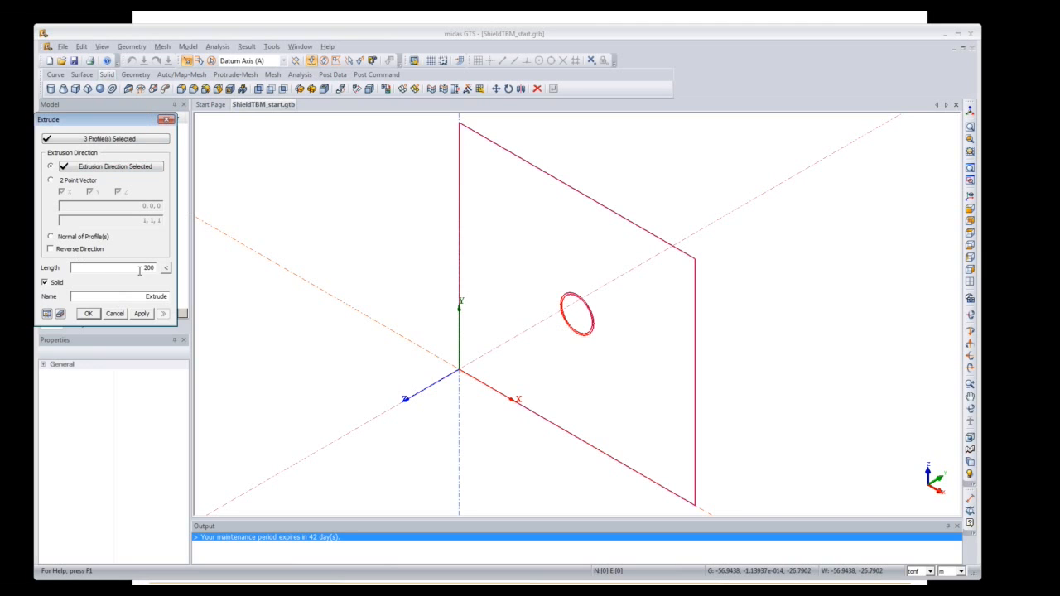
left_click_drag(139, 269, 158, 270)
type("1")
left_click_drag(139, 296, 164, 300)
left_click(48, 314)
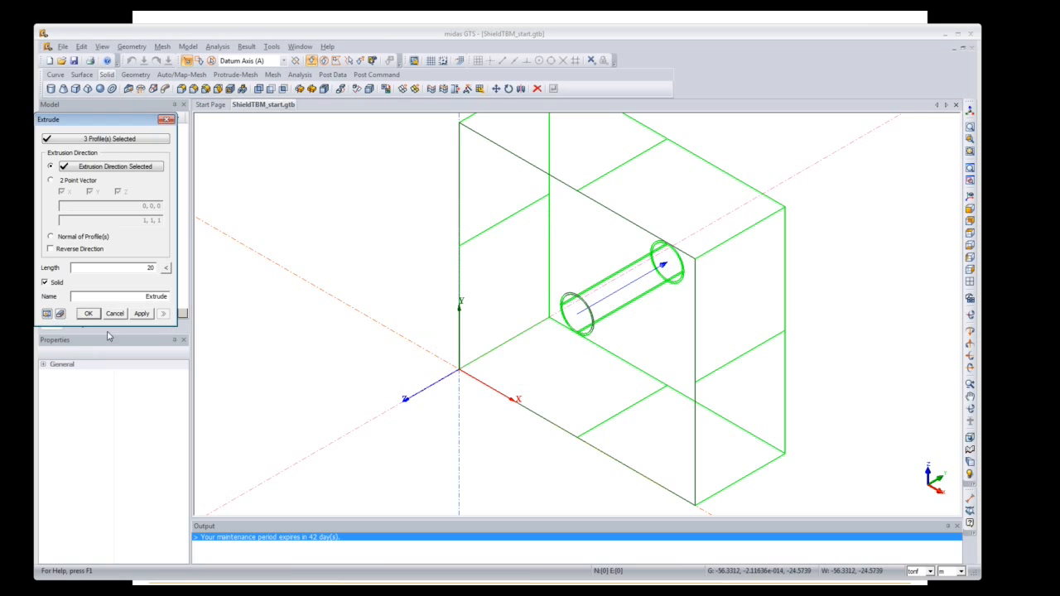
left_click(87, 314)
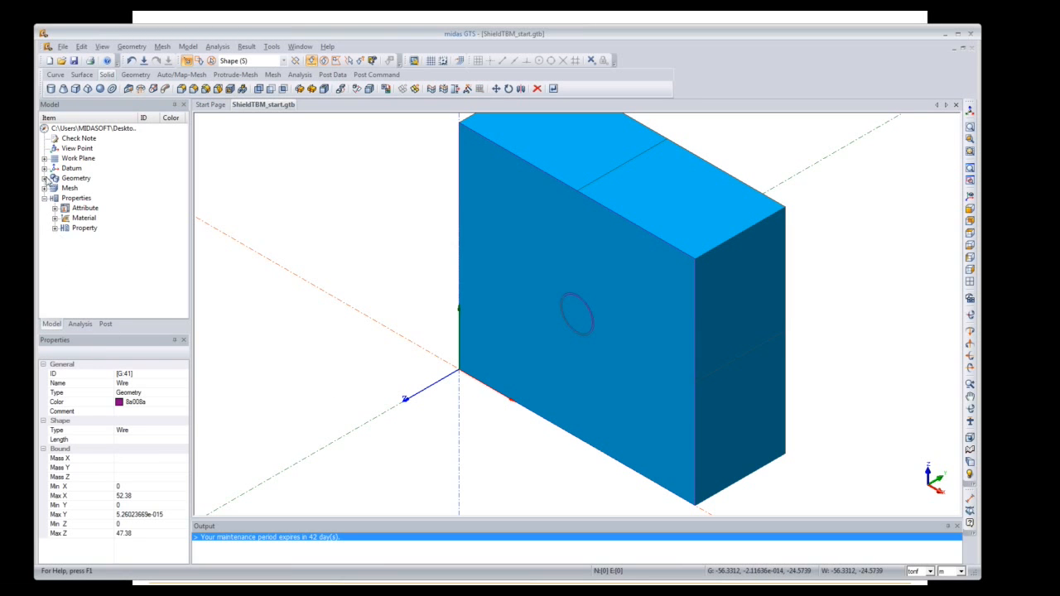
Step: Expand Geometry > Solid in the model tree and rename solid 417 to Ground
left_click(45, 178)
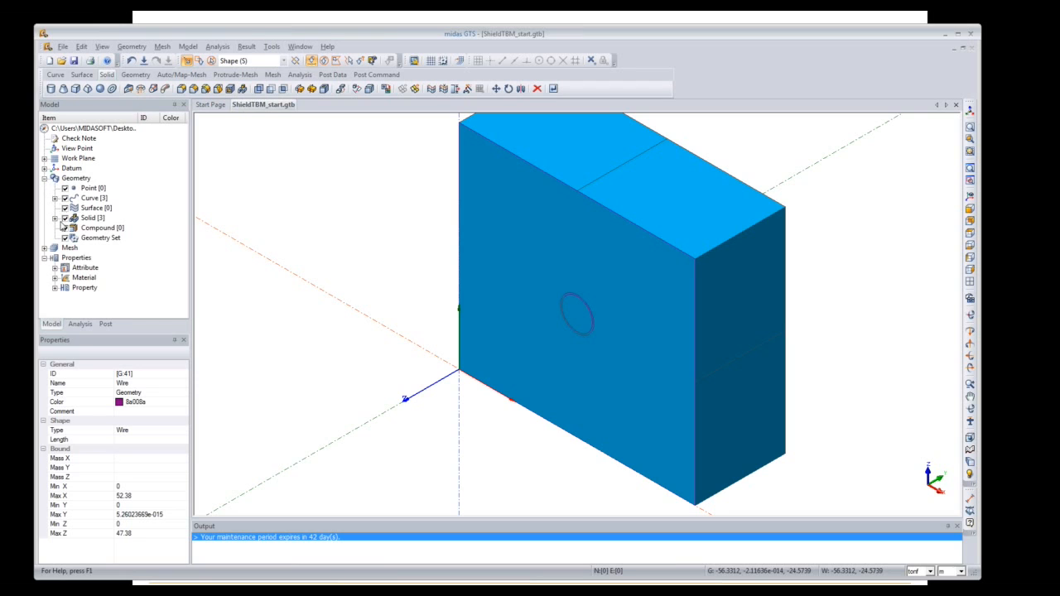
left_click(55, 218)
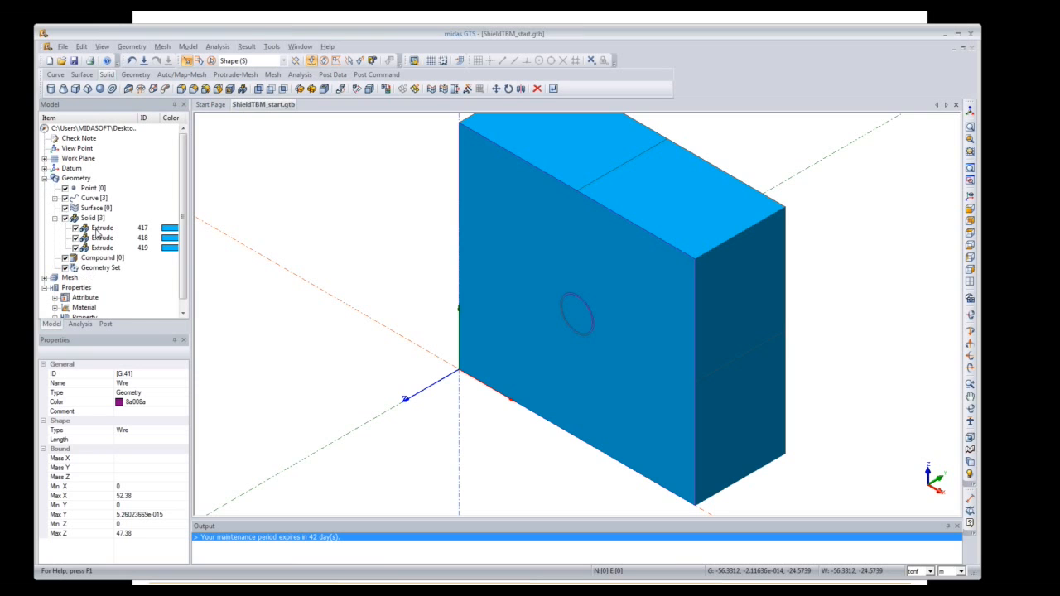
left_click(103, 229)
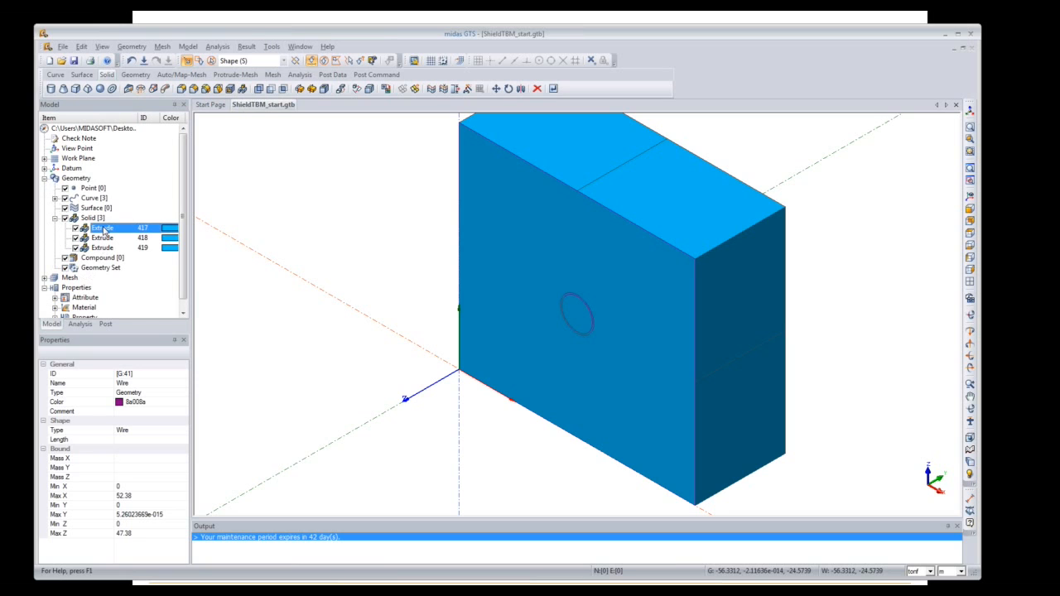
left_click(104, 230)
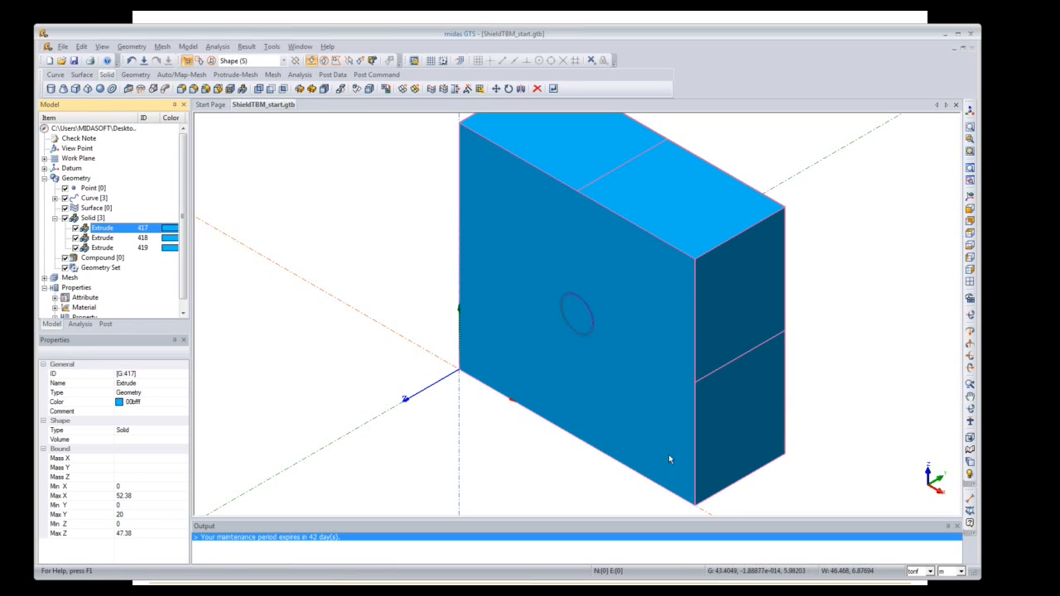
left_click(112, 231)
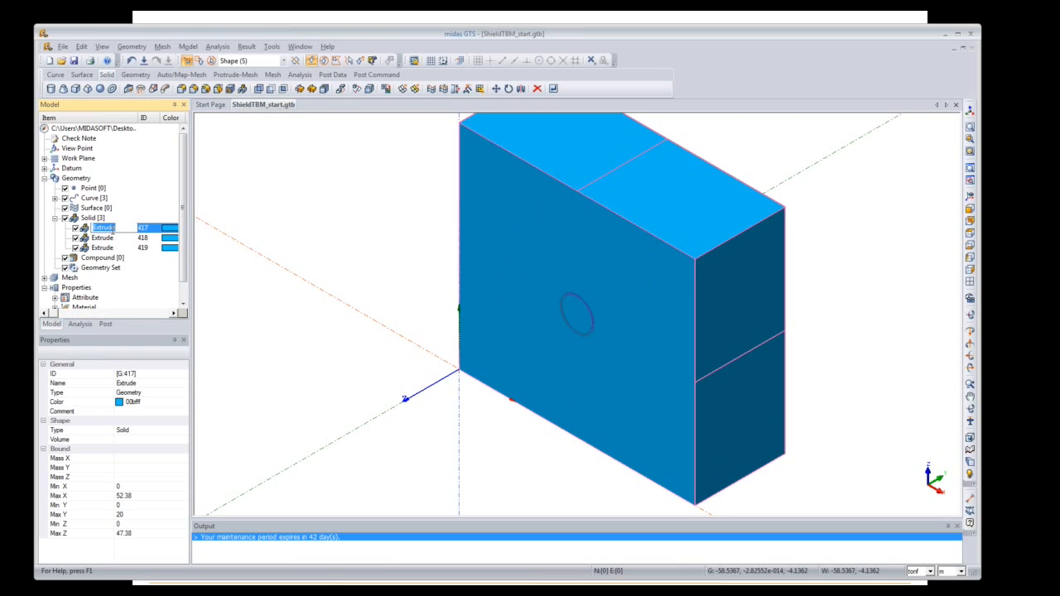
type("Ground")
key("Return")
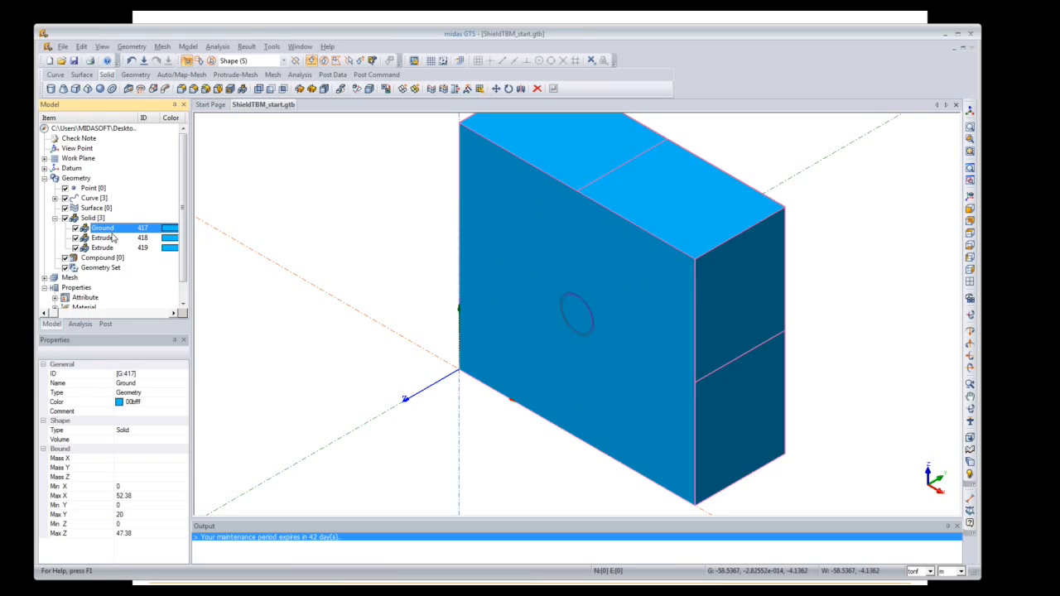
Step: Rename solid 418 to Inner
left_click(114, 238)
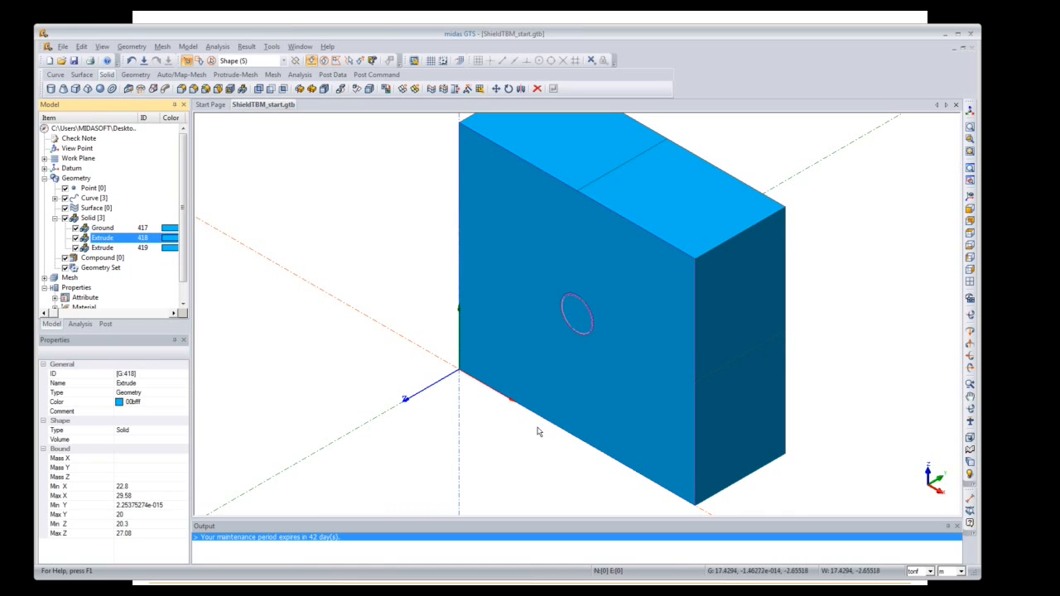
scroll(542, 426, "up", 3)
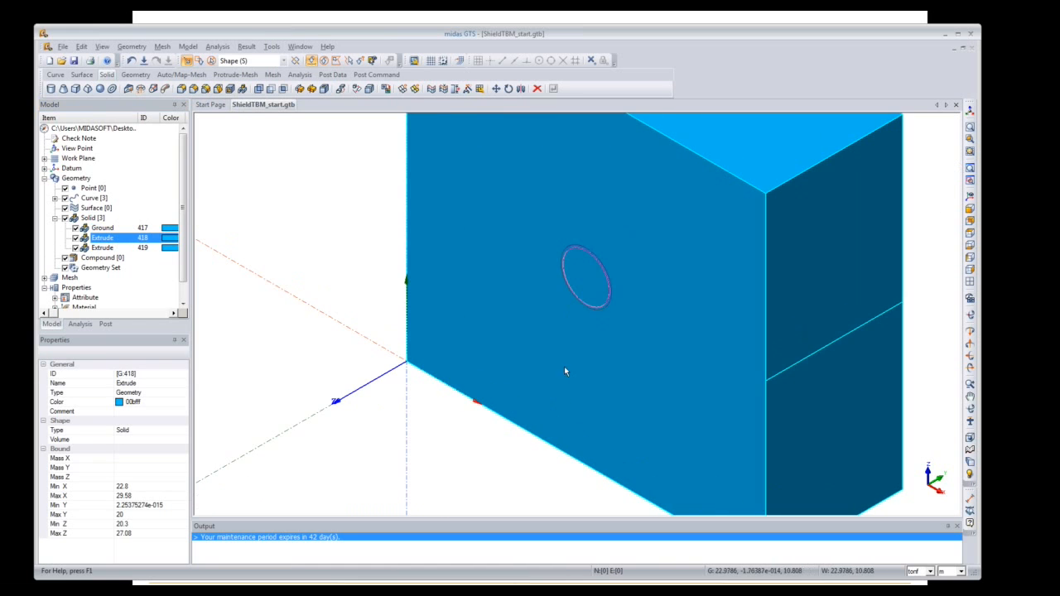
scroll(604, 300, "up", 1)
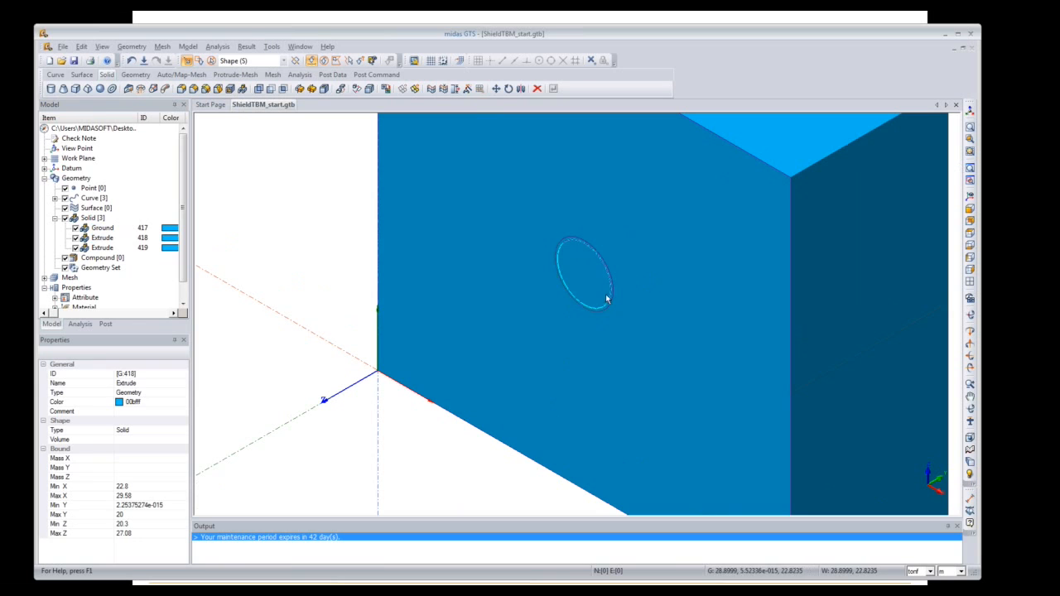
left_click(118, 240)
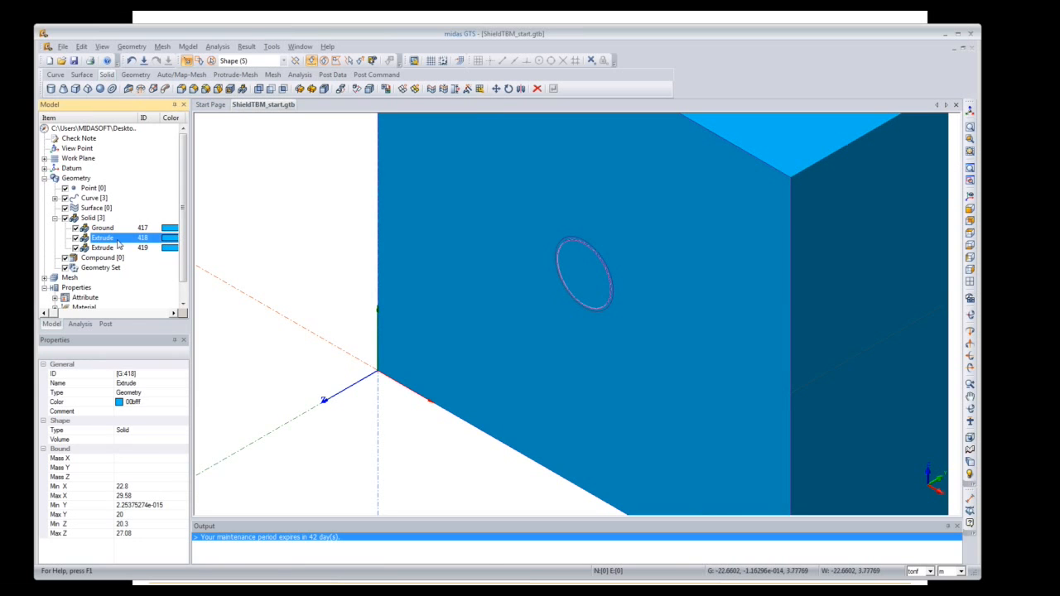
left_click(95, 238)
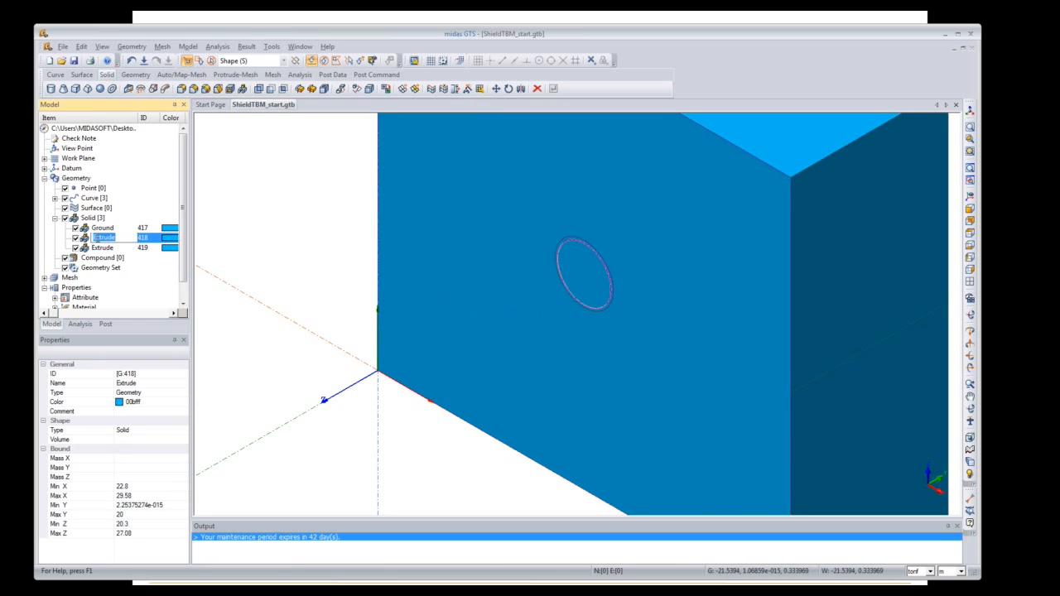
type("Inner")
key("Return")
Step: Rename solid 419 to Outer
left_click(101, 247)
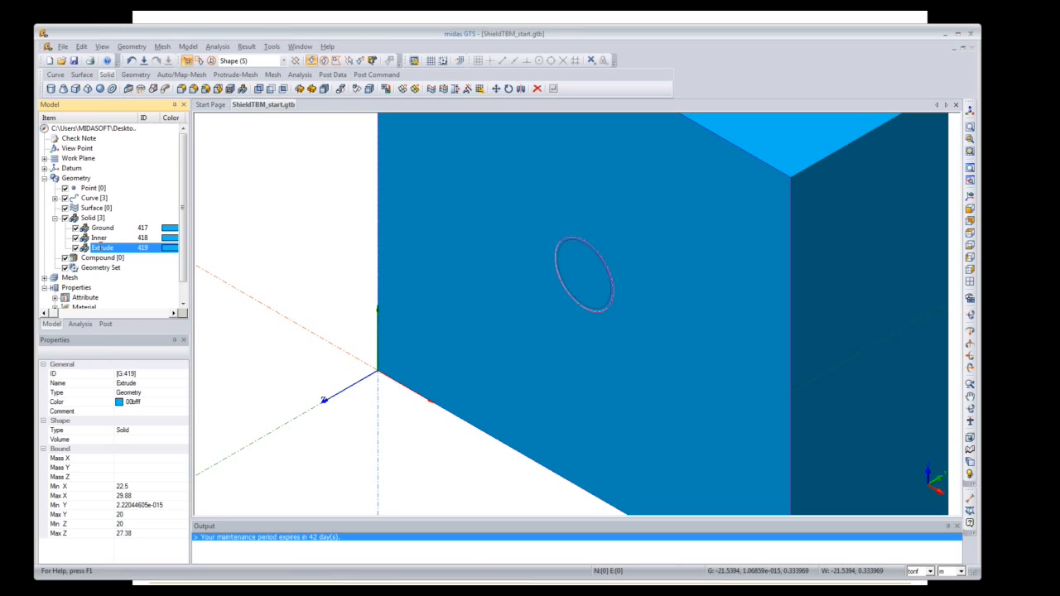
left_click(101, 248)
type("Outer")
key("Return")
Step: Hide the construction curves, show the Ground and Inner solids, and fit the whole model to view
left_click(75, 228)
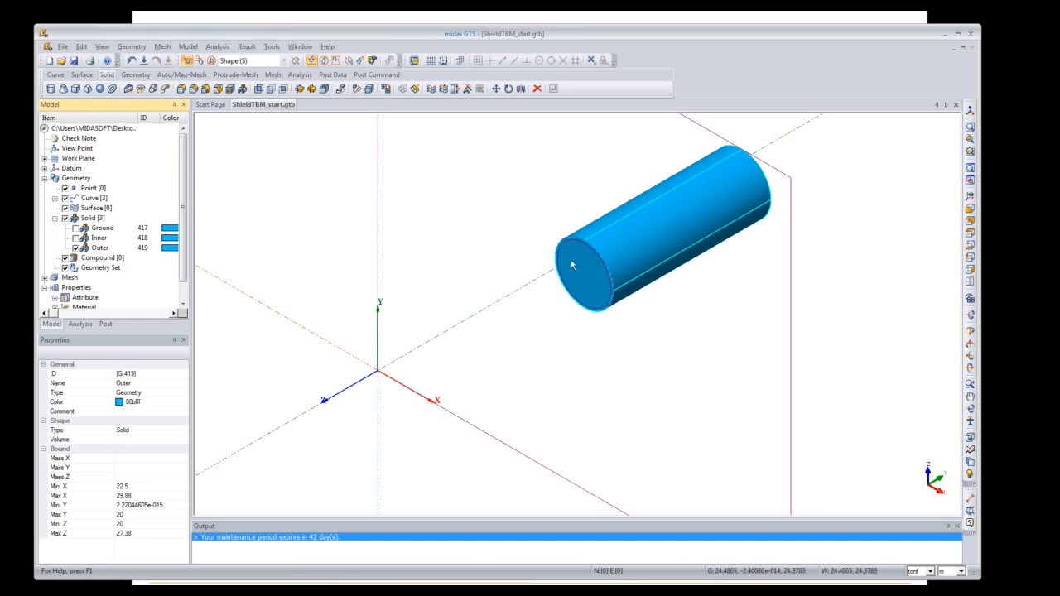
left_click(66, 198)
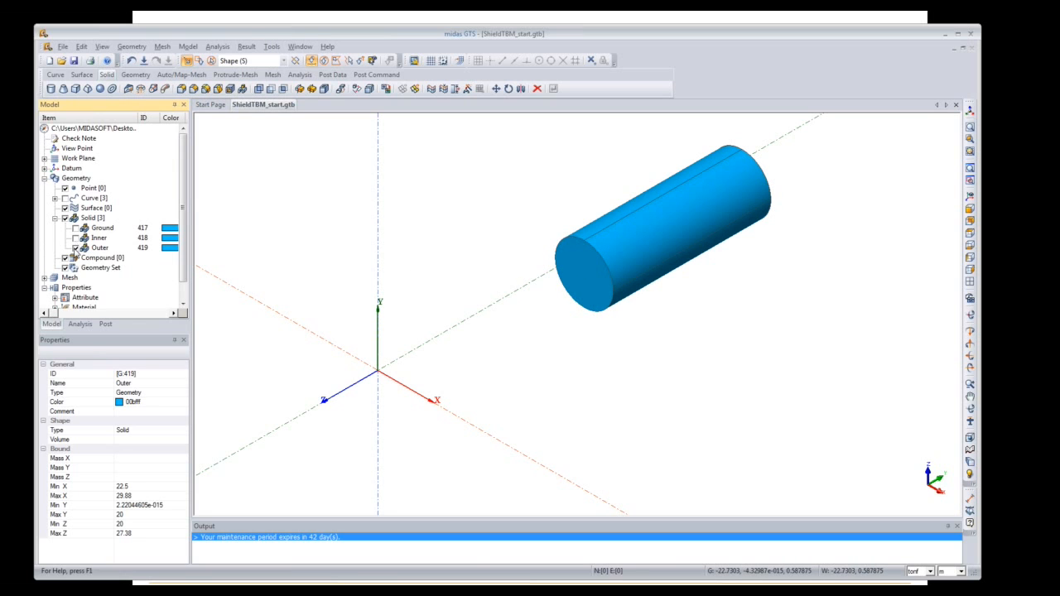
left_click(75, 248)
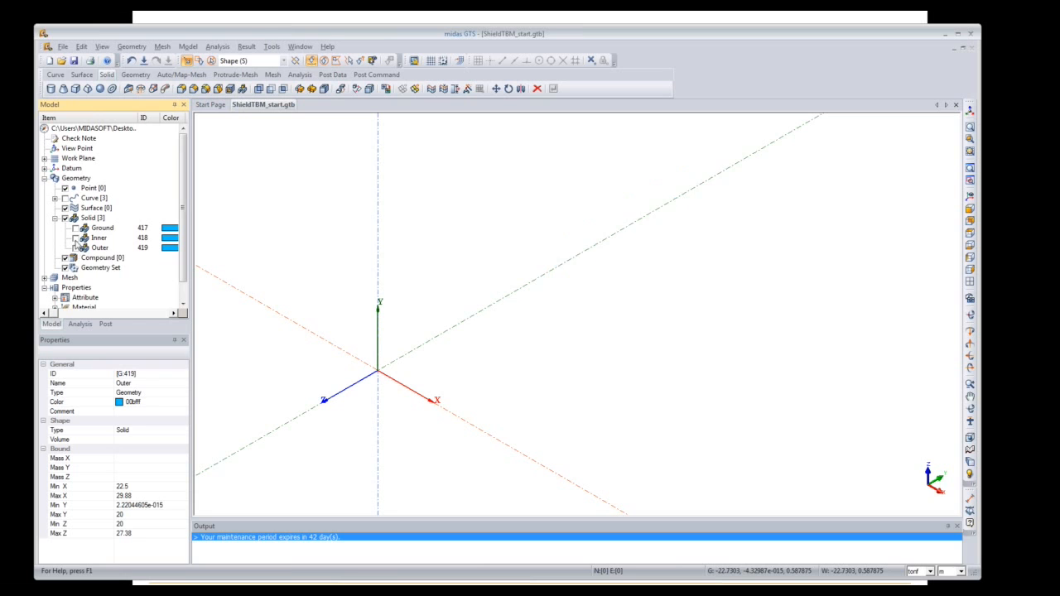
left_click(75, 228)
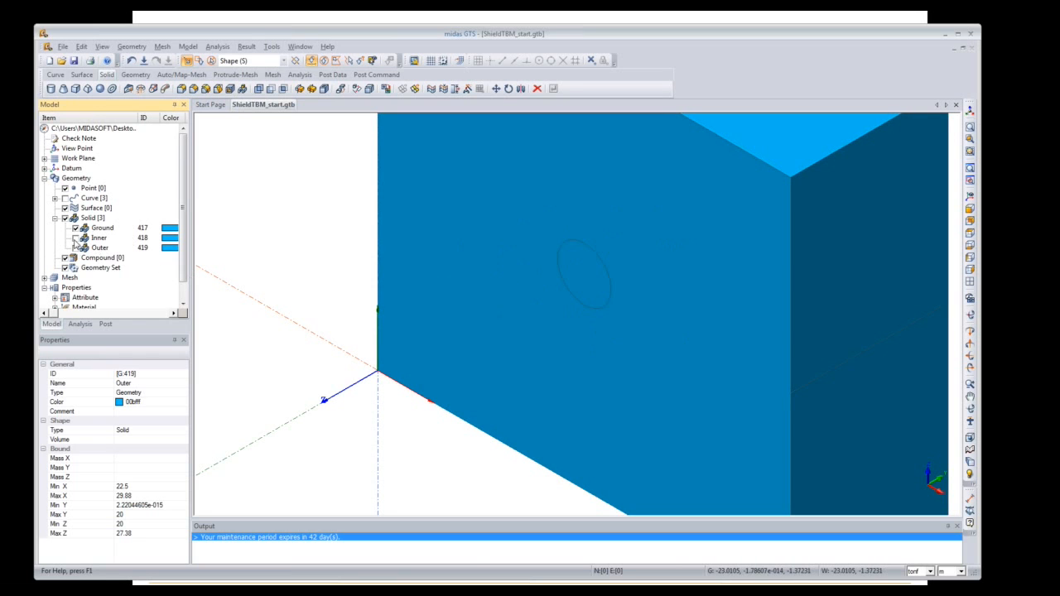
left_click(75, 237)
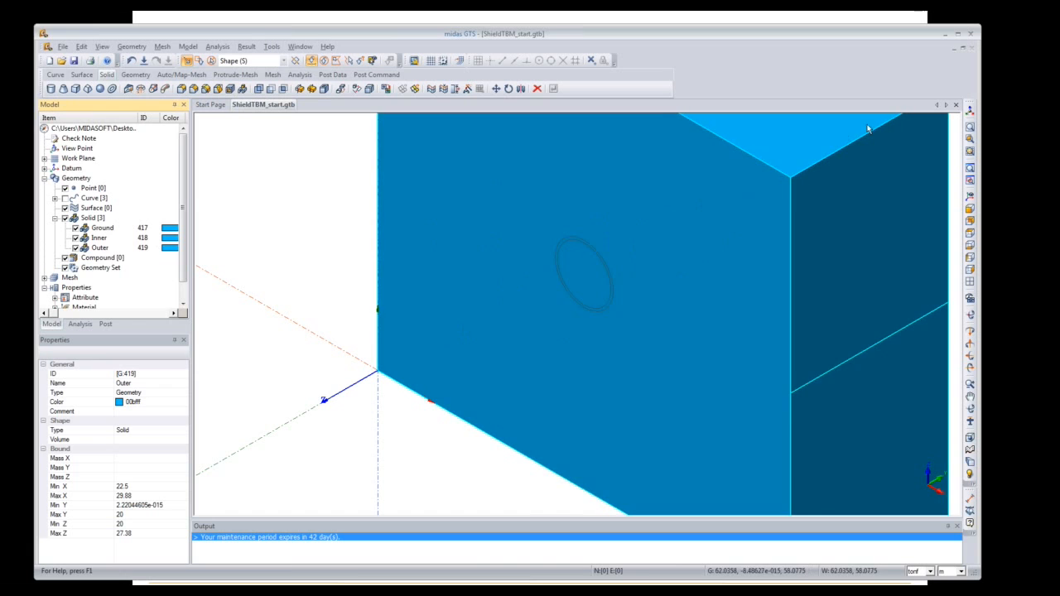
left_click(970, 111)
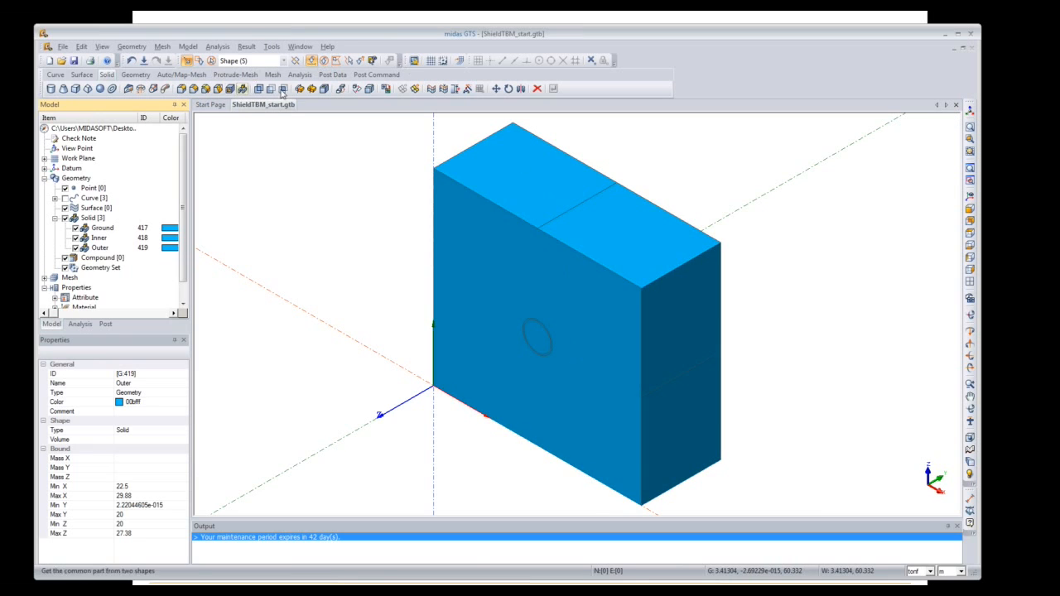
Step: Embed the Outer cylinder into the Ground block as master solid
left_click(324, 89)
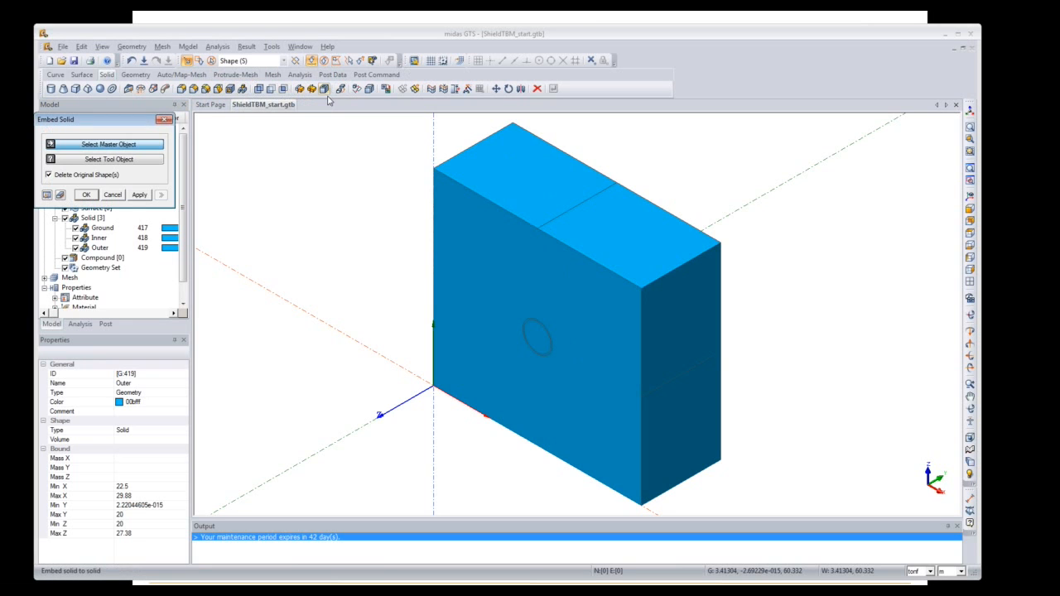
left_click(498, 242)
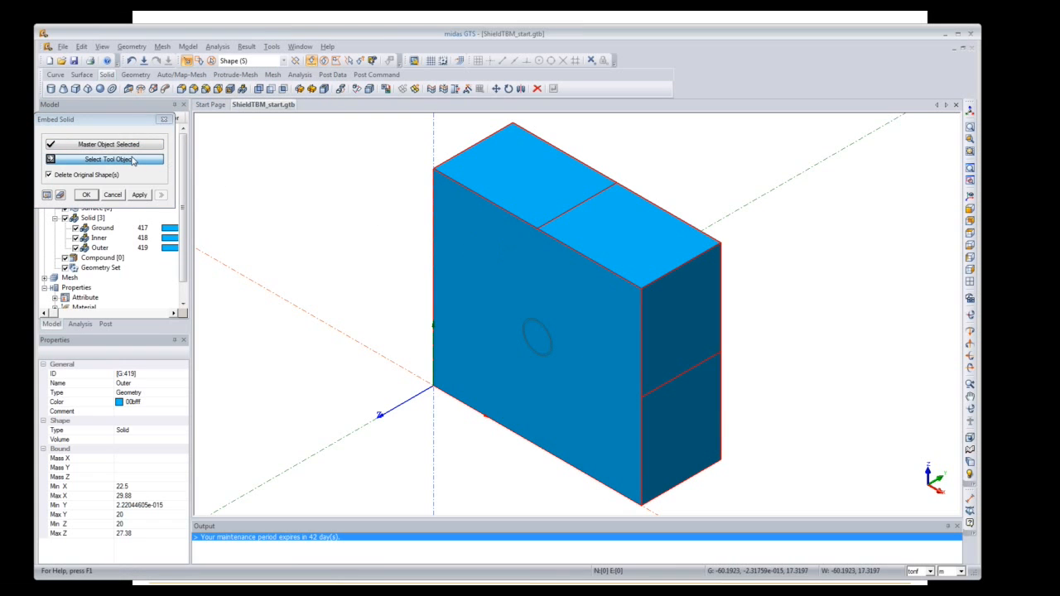
left_click_drag(82, 120, 240, 122)
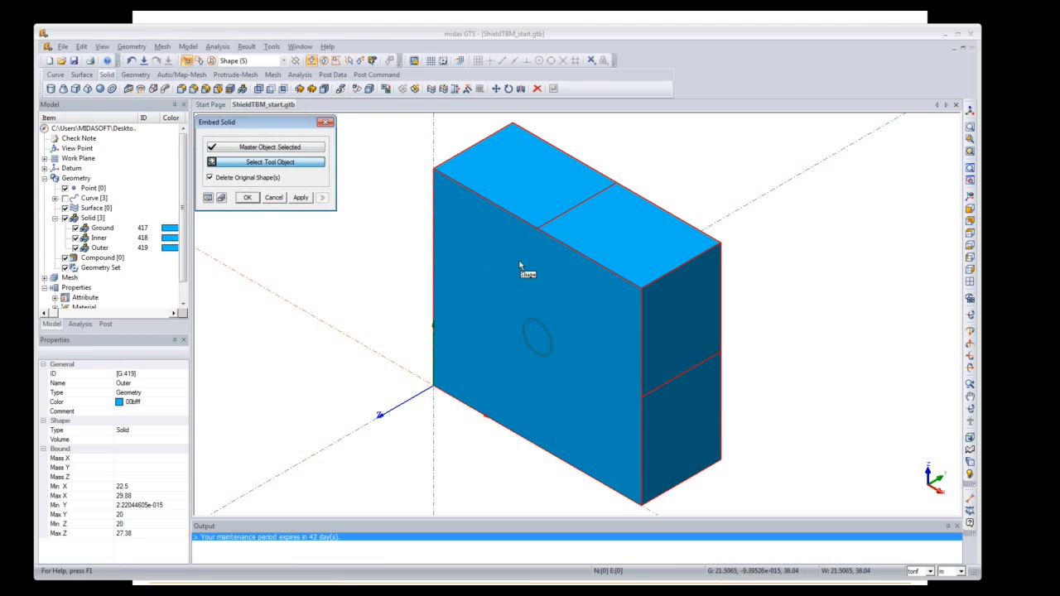
left_click(101, 250)
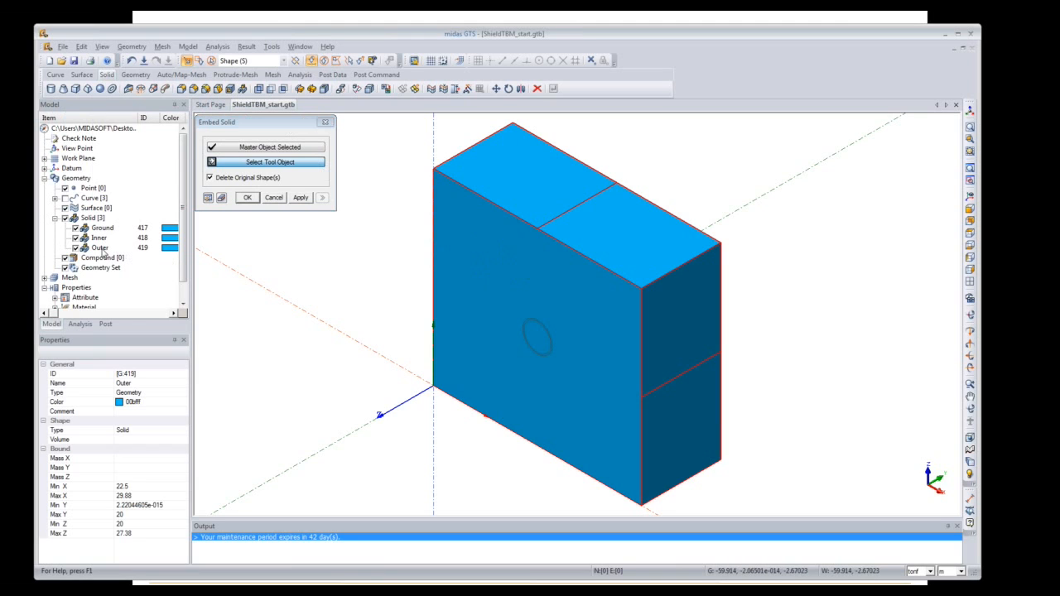
left_click(93, 250)
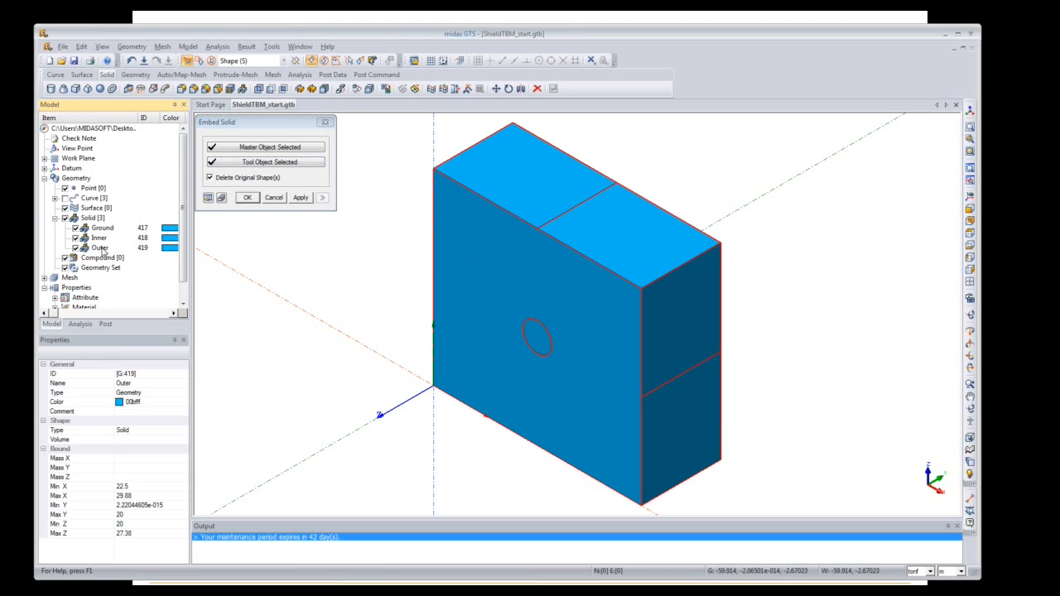
left_click(208, 198)
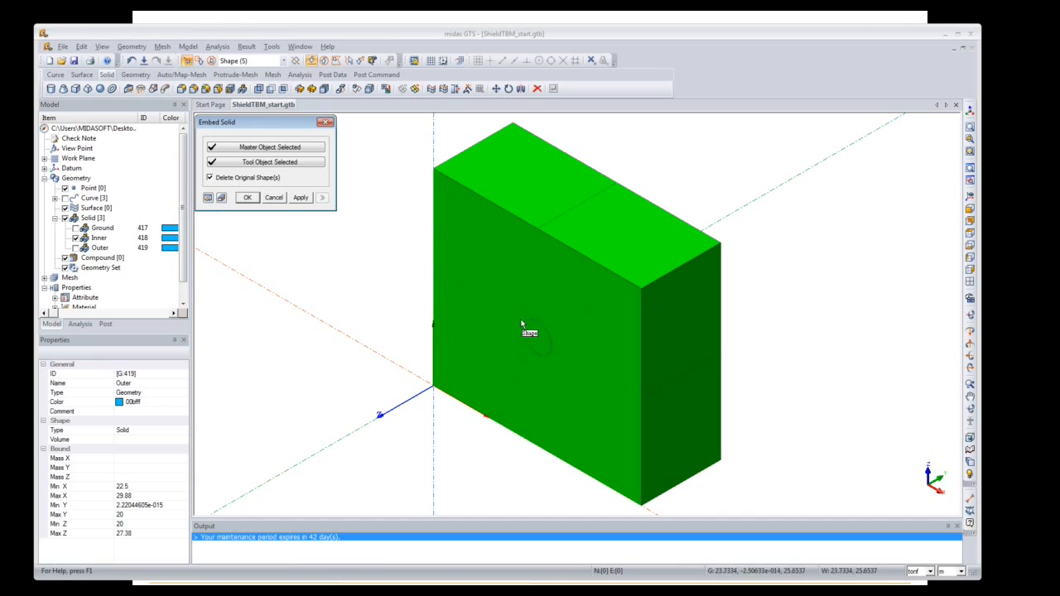
left_click(300, 198)
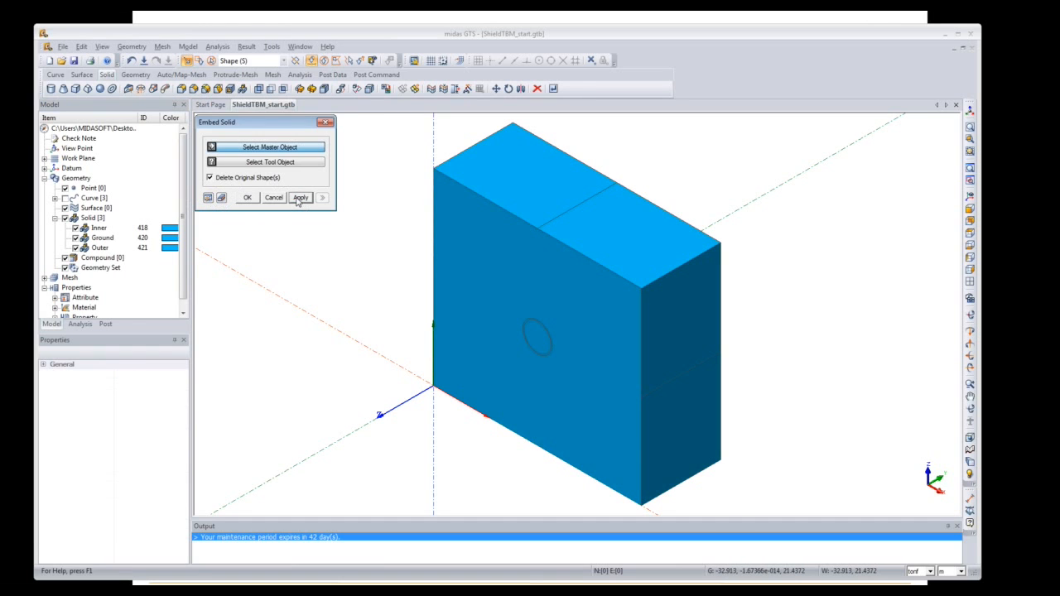
Step: Check the tunnel hole, then embed the Inner cylinder into the Outer cylinder
left_click(76, 249)
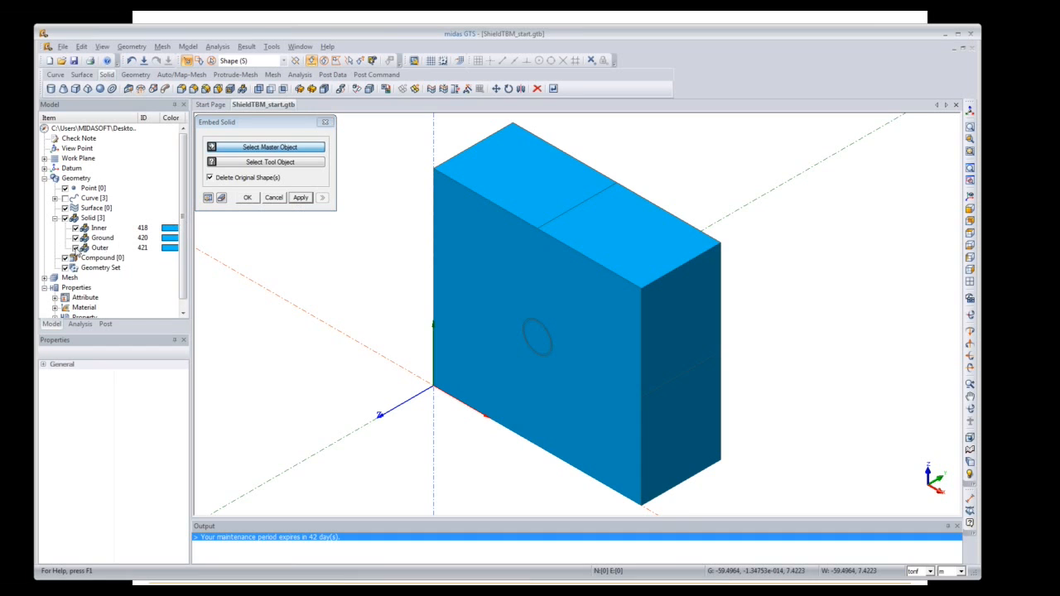
left_click(77, 248)
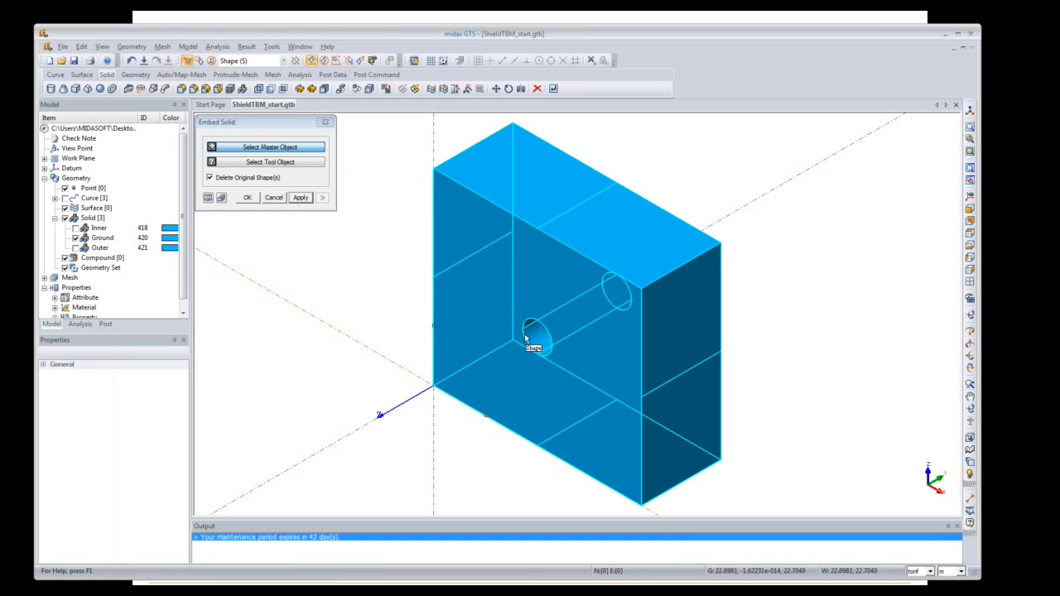
left_click(76, 238)
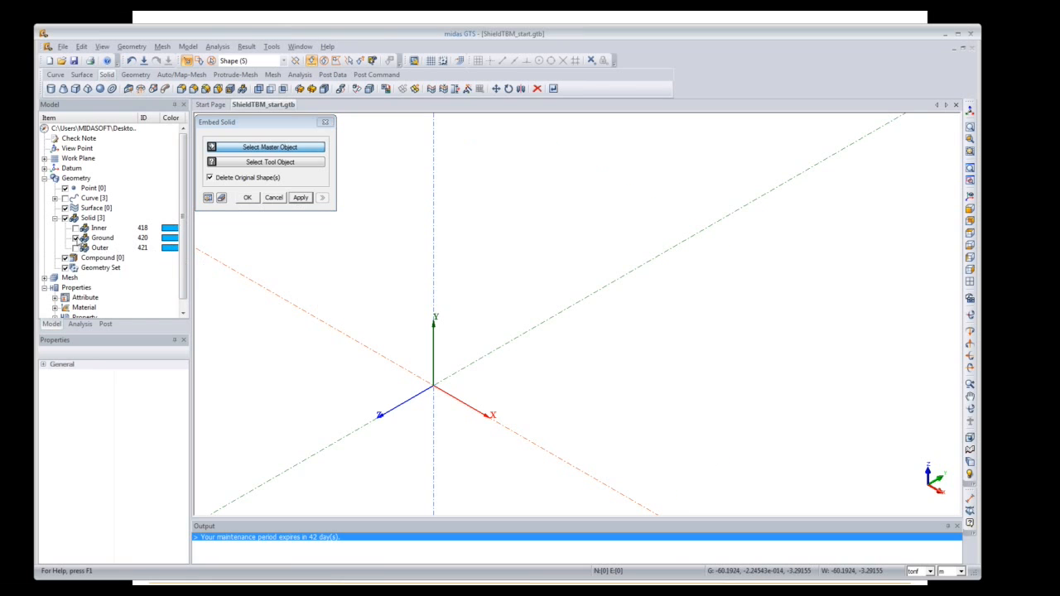
left_click(76, 228)
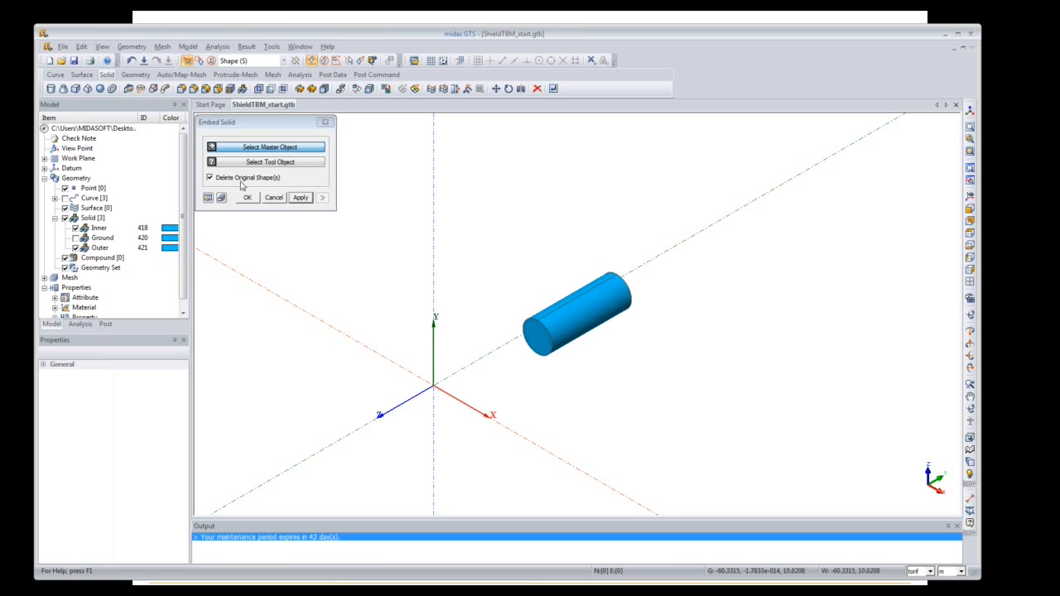
left_click(561, 306)
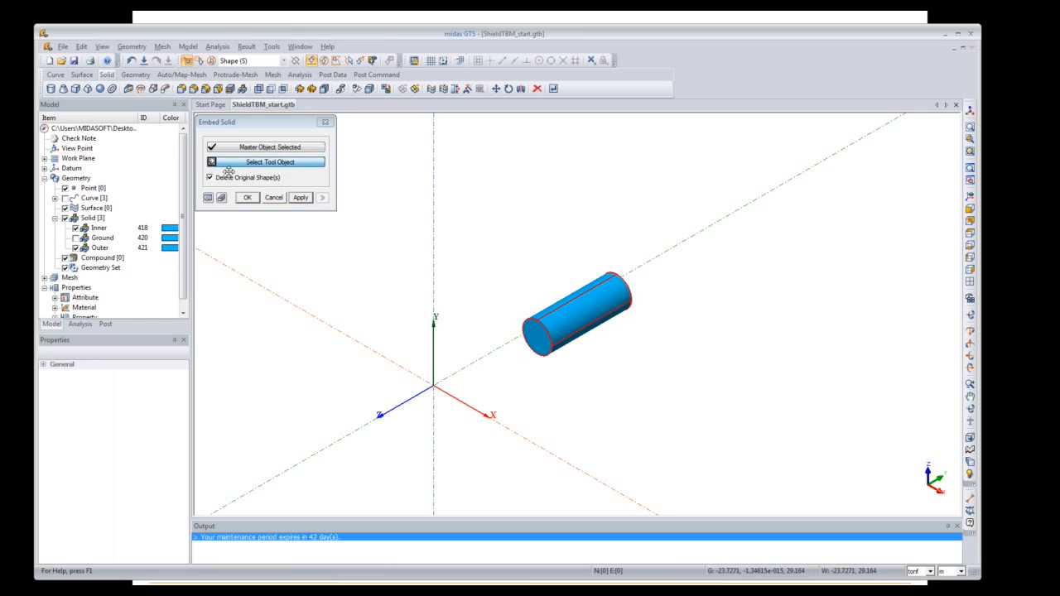
left_click(97, 228)
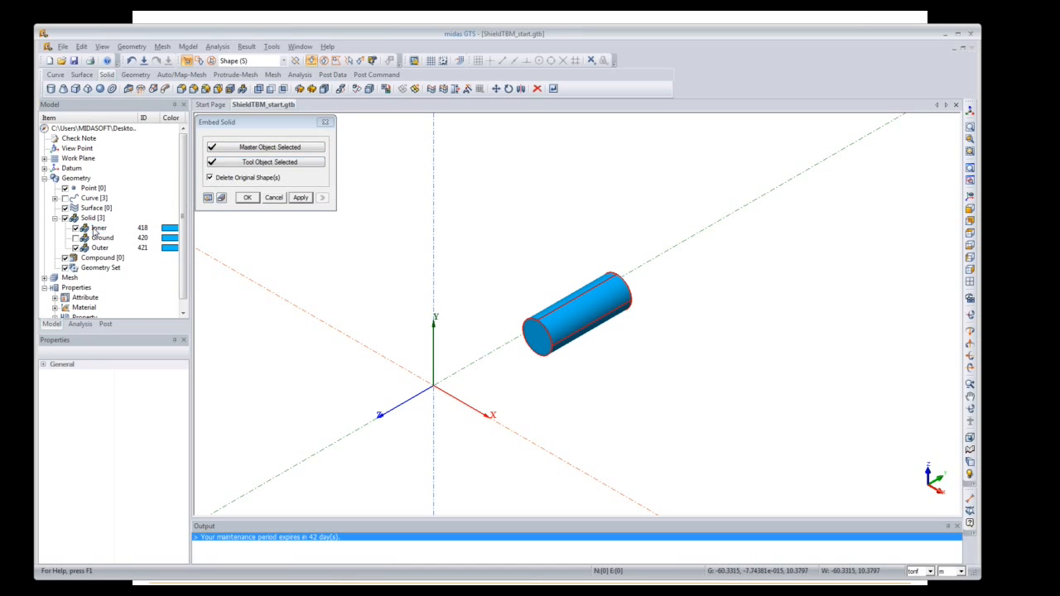
left_click(208, 198)
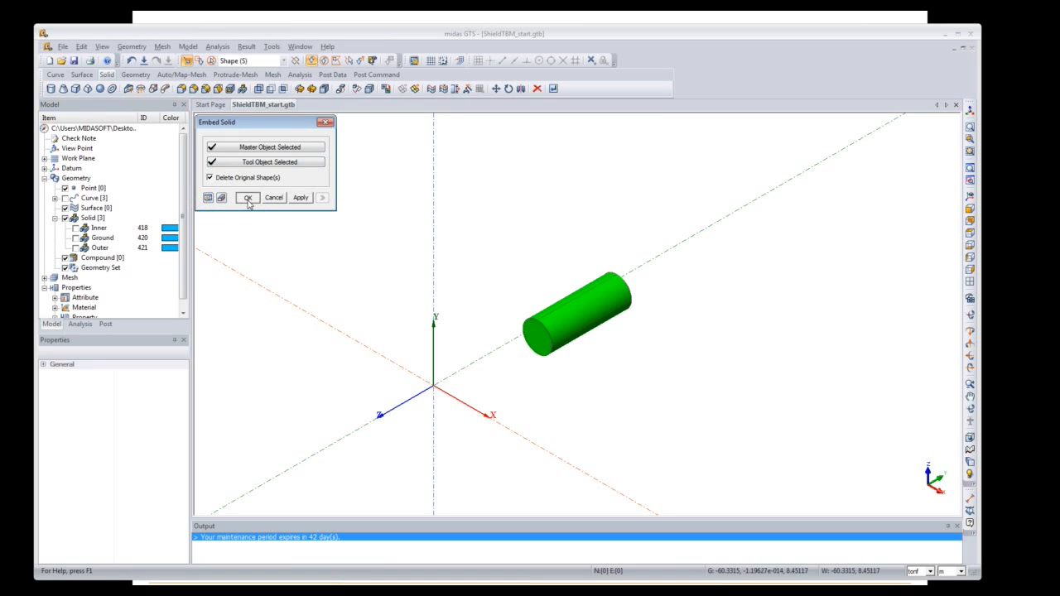
left_click(247, 198)
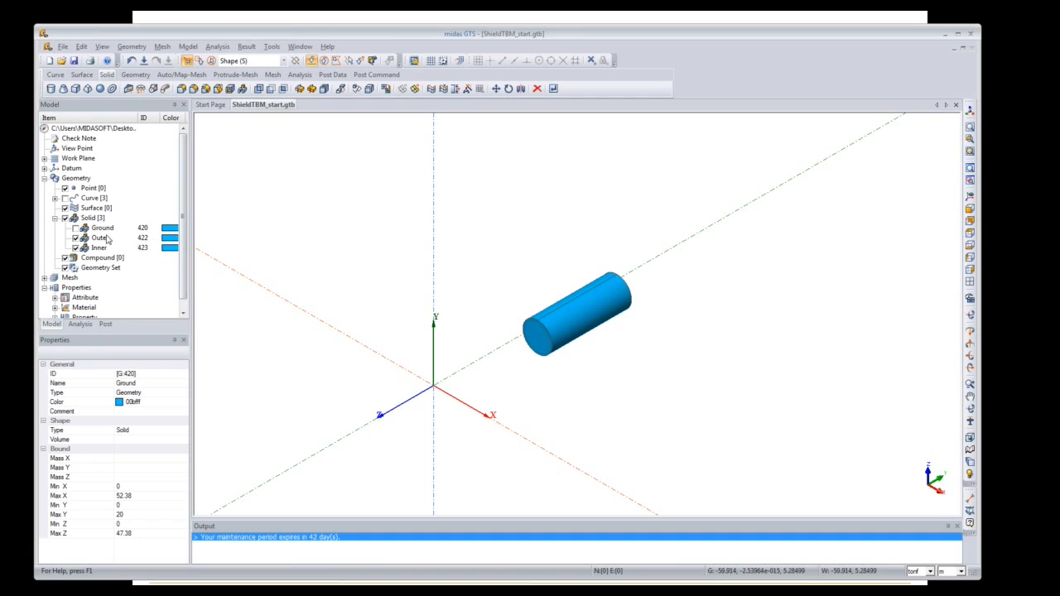
Step: Toggle Inner, Outer and Ground to inspect the hollow lining, then show all three solids again
left_click(76, 247)
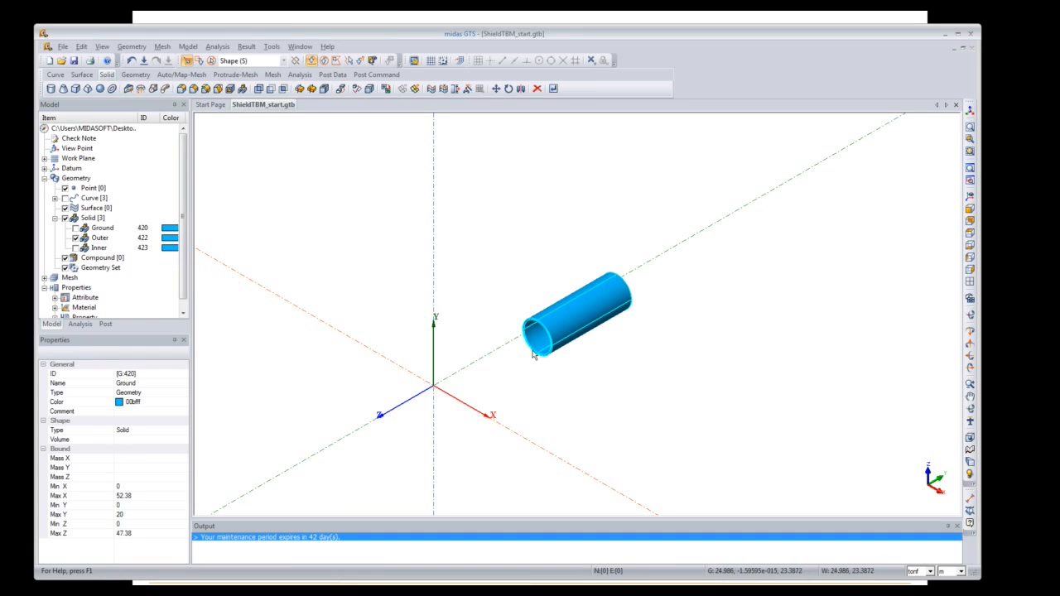
left_click(75, 238)
left_click(76, 248)
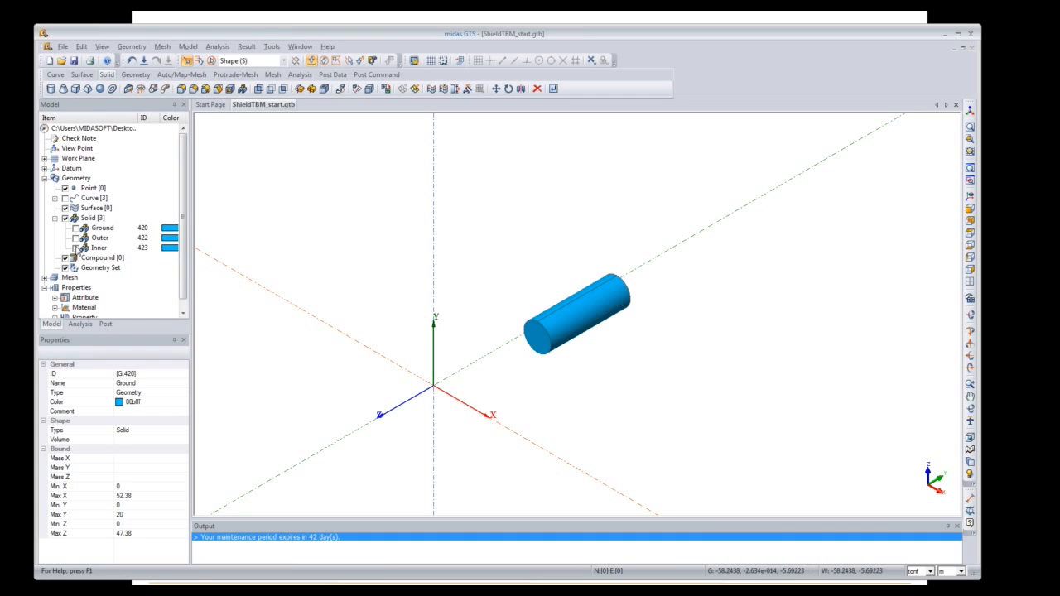
left_click(76, 238)
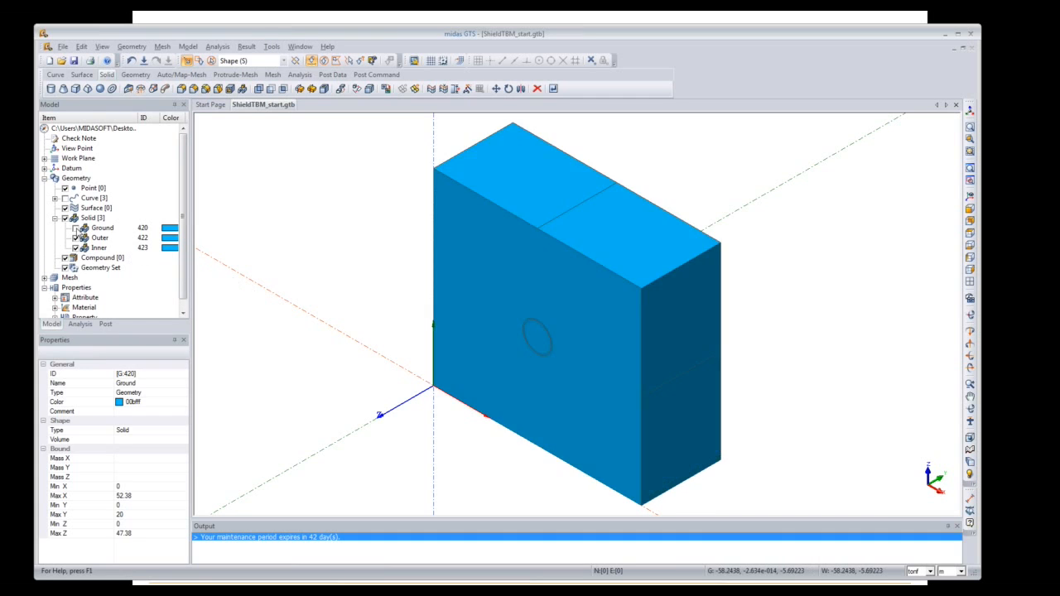
left_click(76, 228)
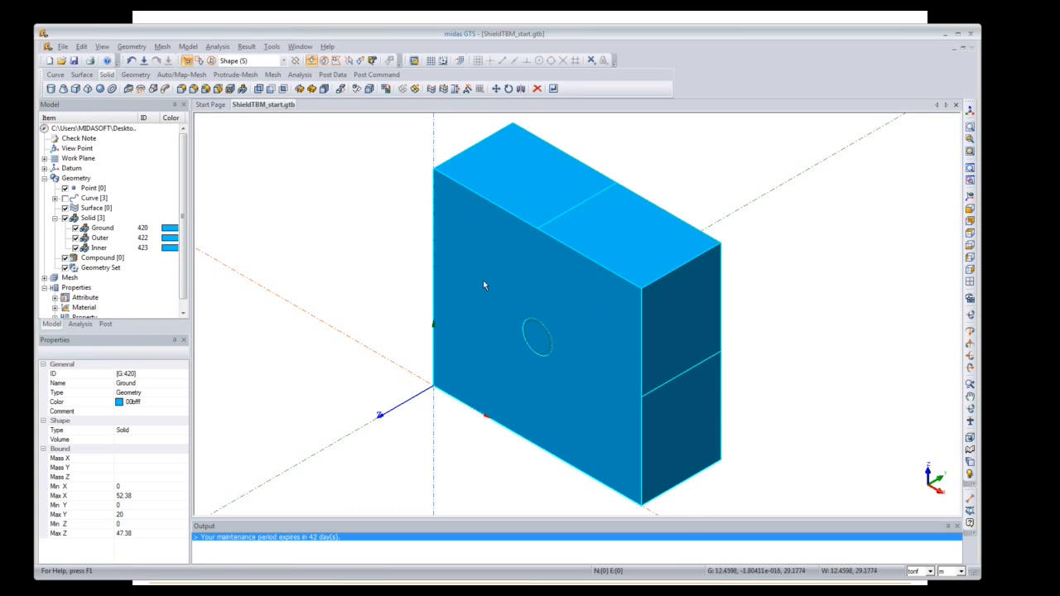
left_click(55, 74)
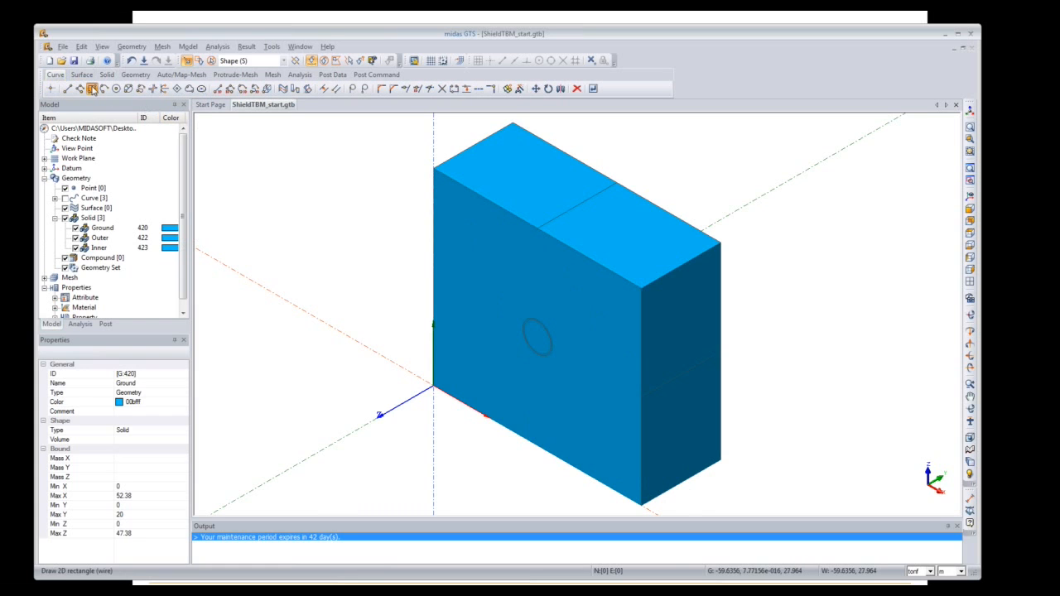
Step: Draw a rectangular face across the front of the ground box
left_click(93, 89)
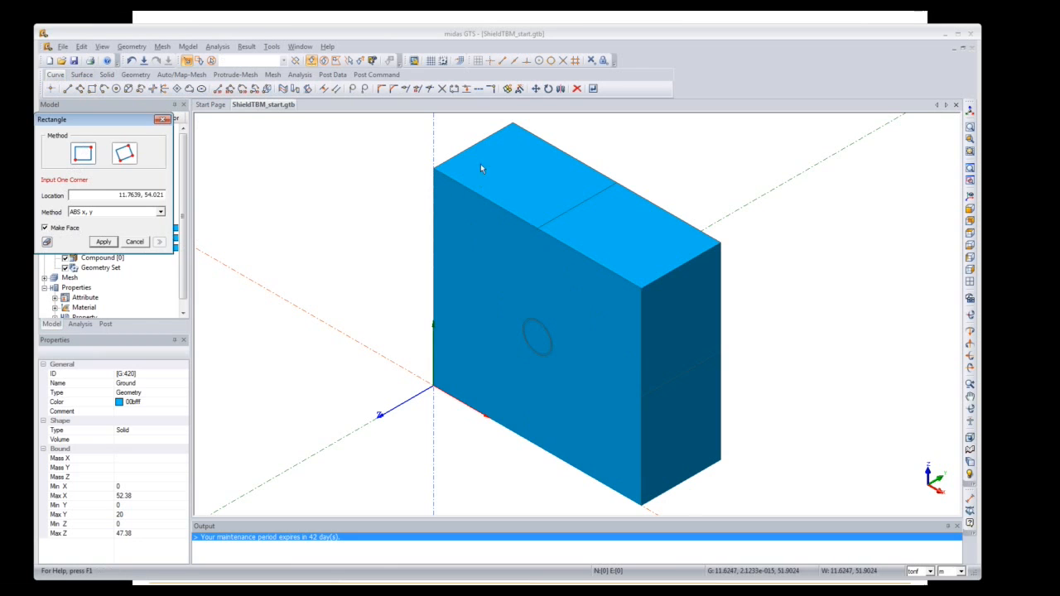
left_click(403, 141)
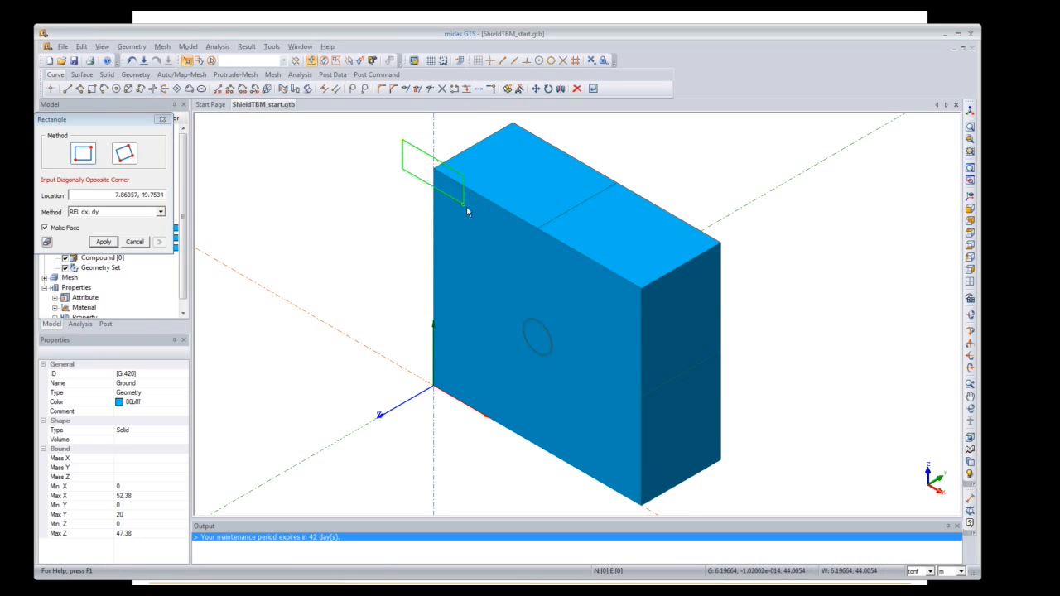
left_click(647, 513)
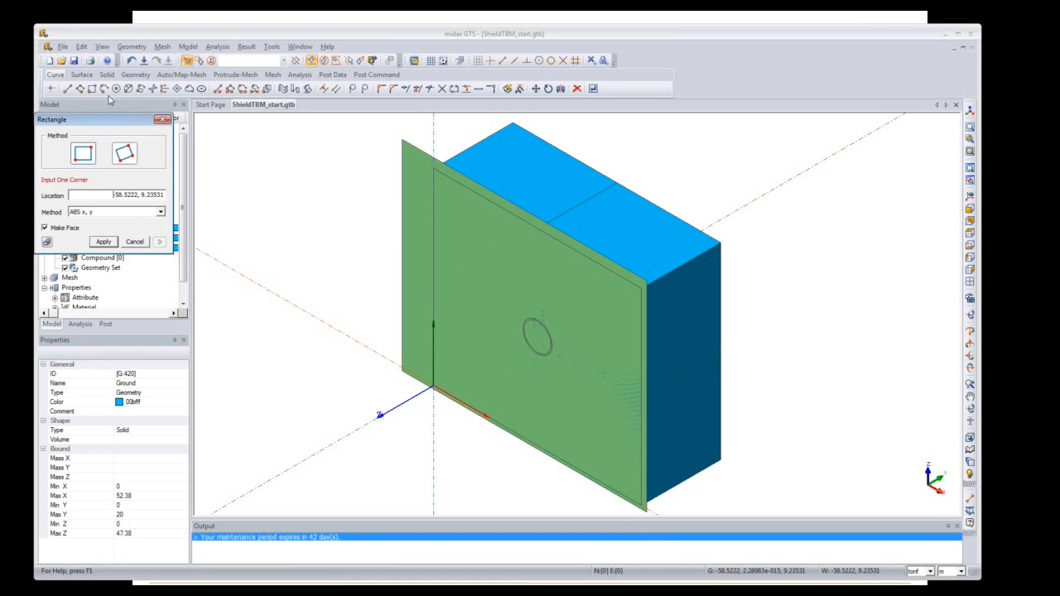
left_click(163, 119)
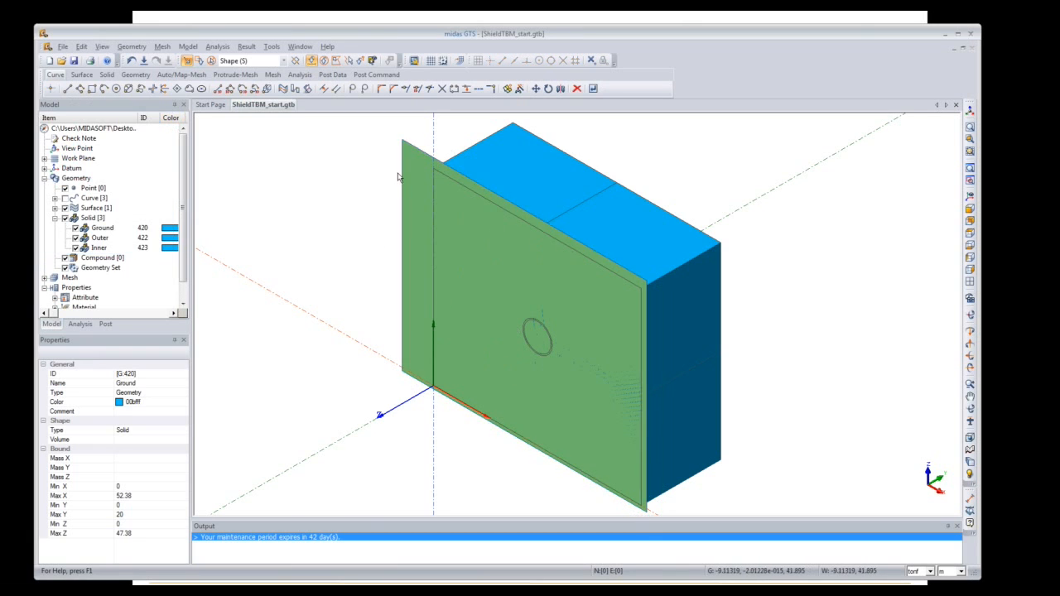
Step: Uniformly copy the rectangle face 19 times along Z at 1 m spacing
left_click(536, 89)
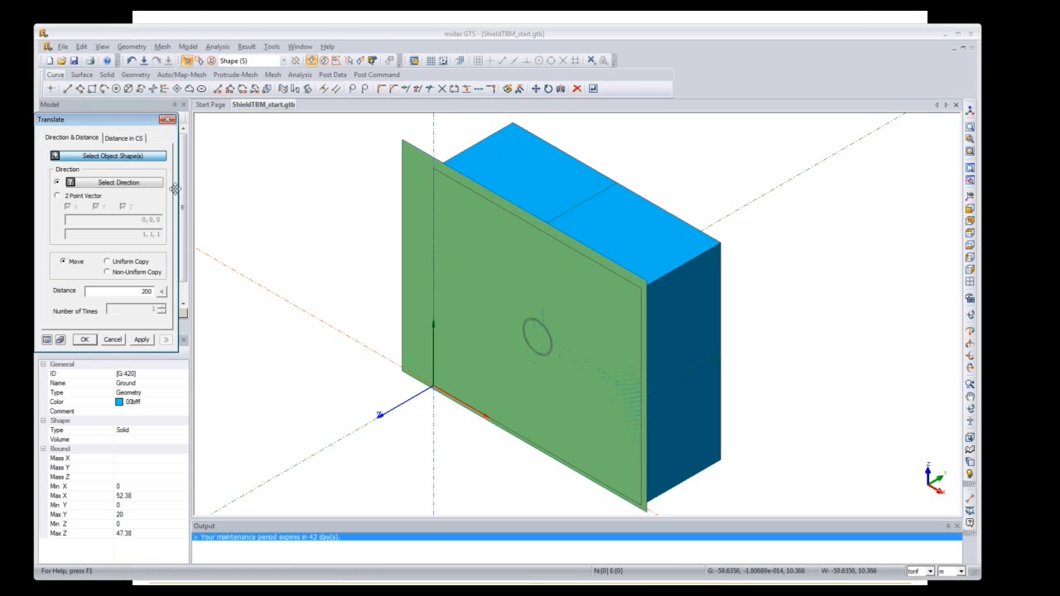
left_click(415, 163)
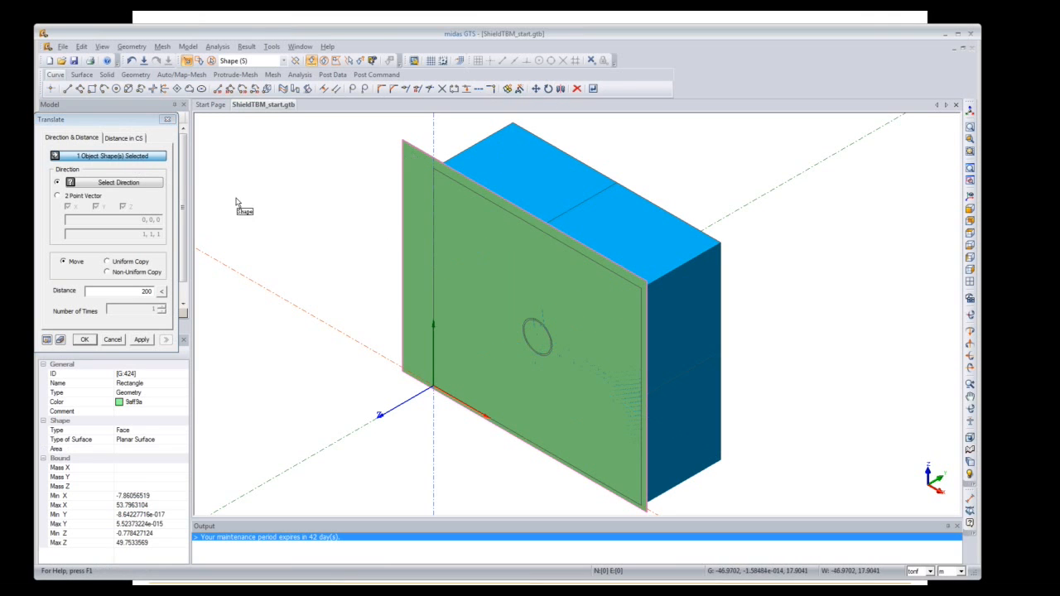
left_click(118, 183)
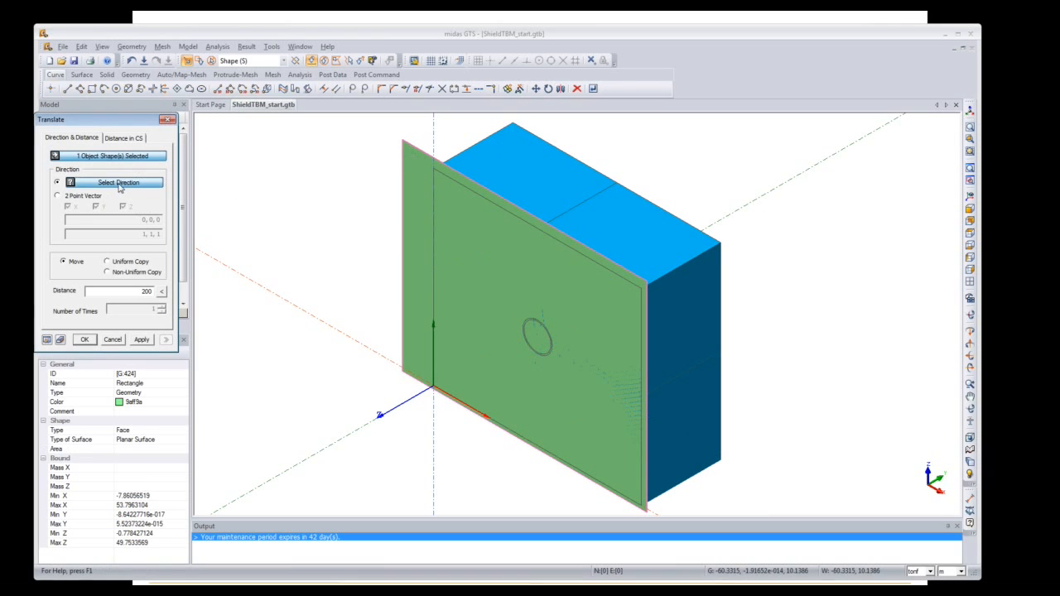
left_click(379, 419)
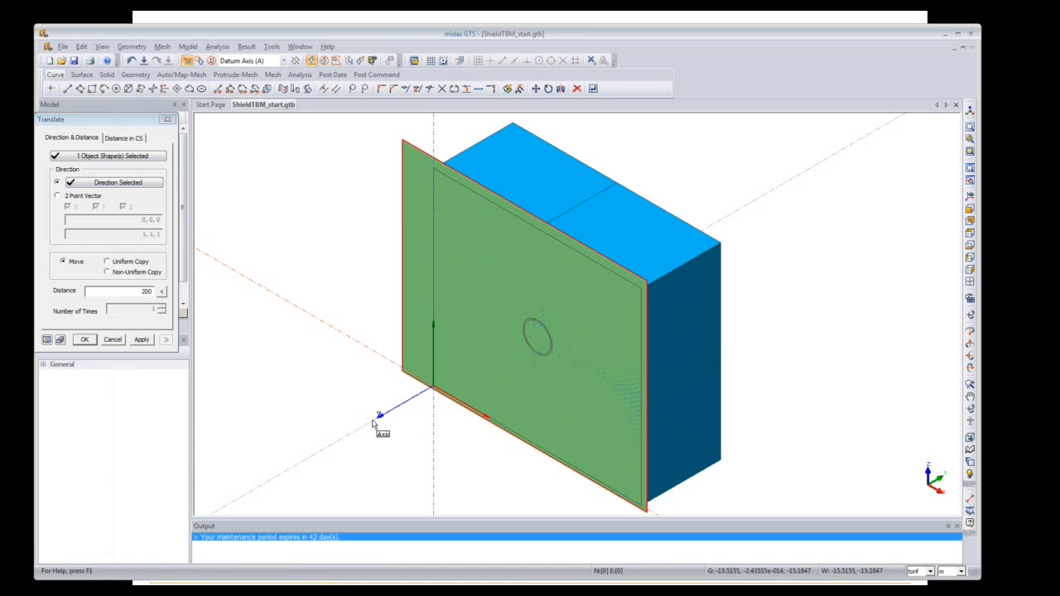
left_click(114, 263)
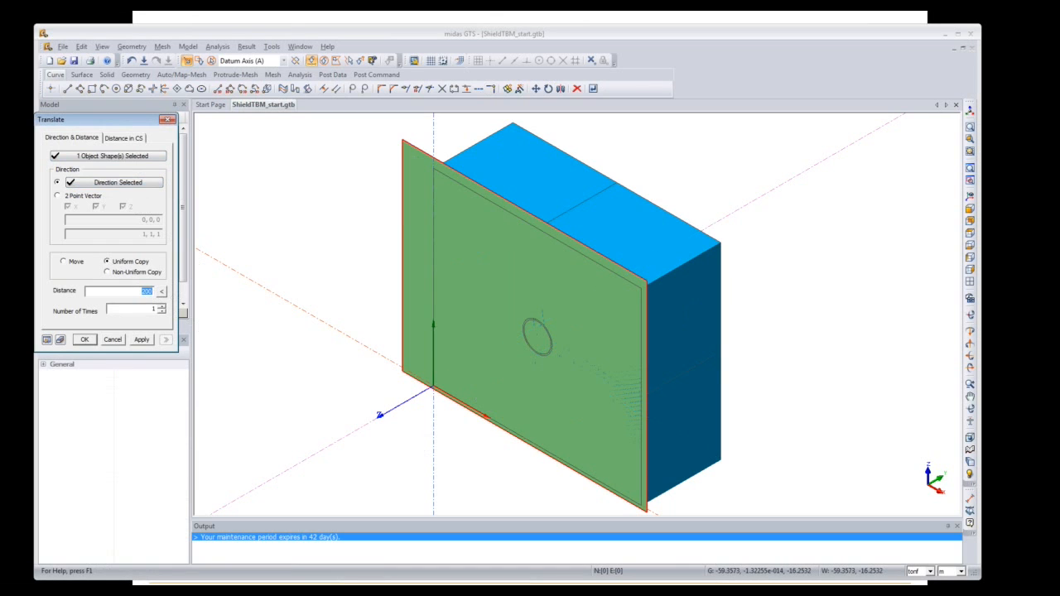
type("1")
left_click(47, 340)
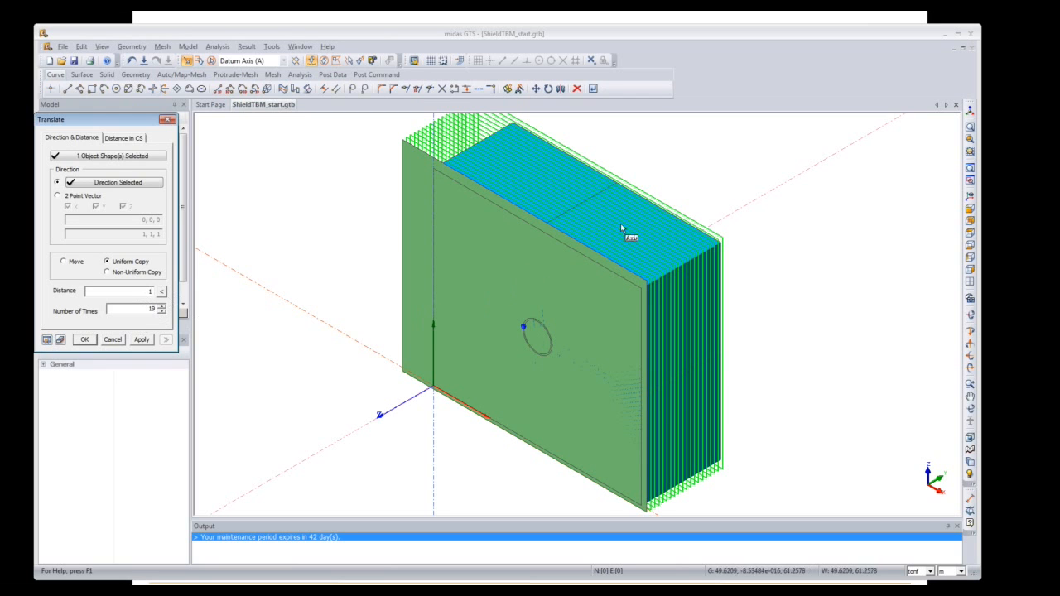
left_click(86, 342)
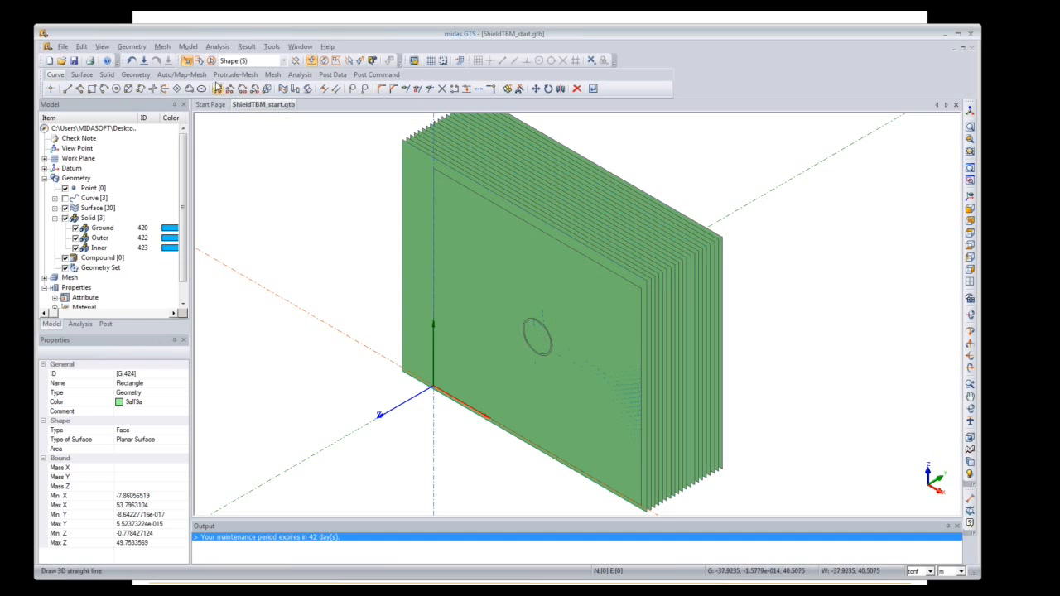
Step: In Divide Solid by Surface, select the Outer and Inner solids to divide
left_click(107, 75)
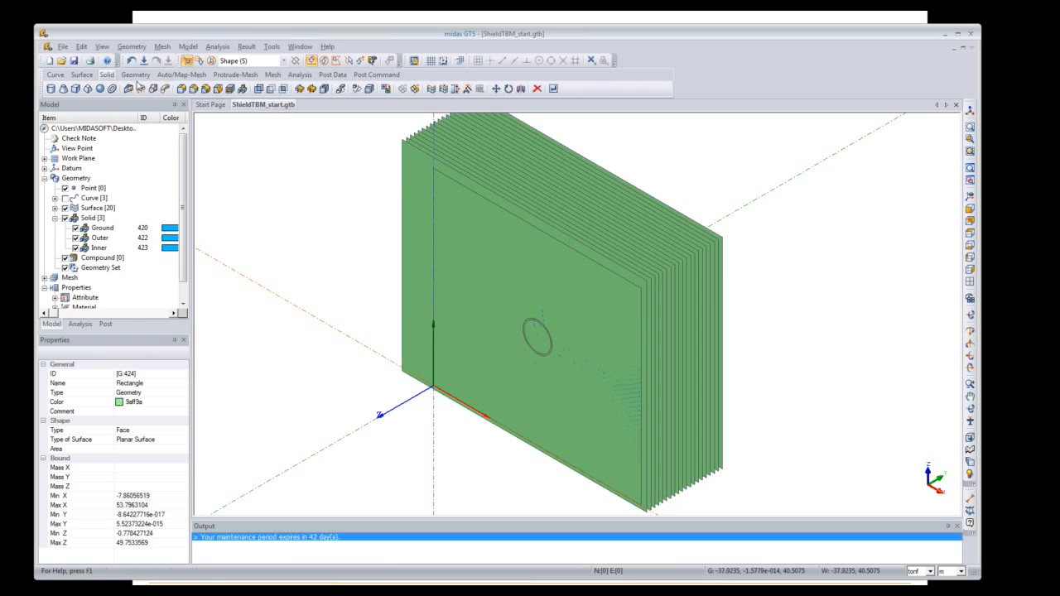
left_click(311, 89)
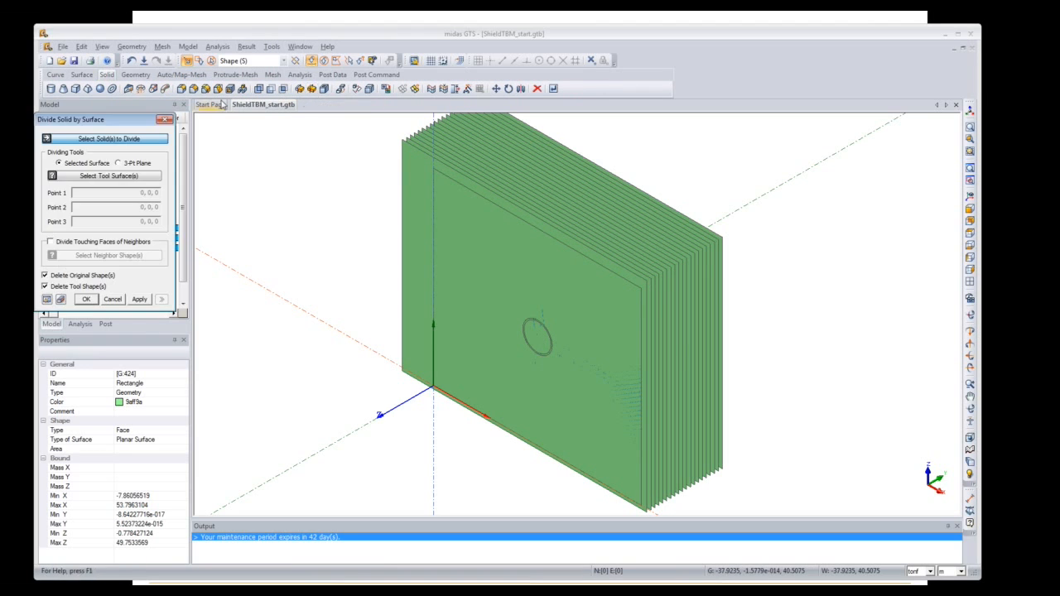
left_click_drag(145, 129, 290, 124)
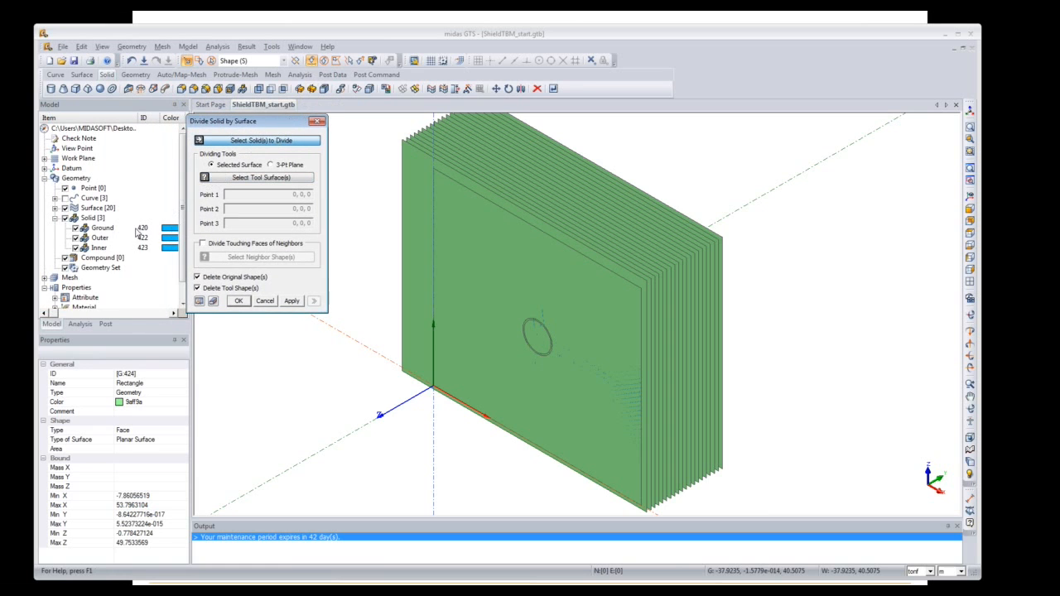
left_click(106, 238)
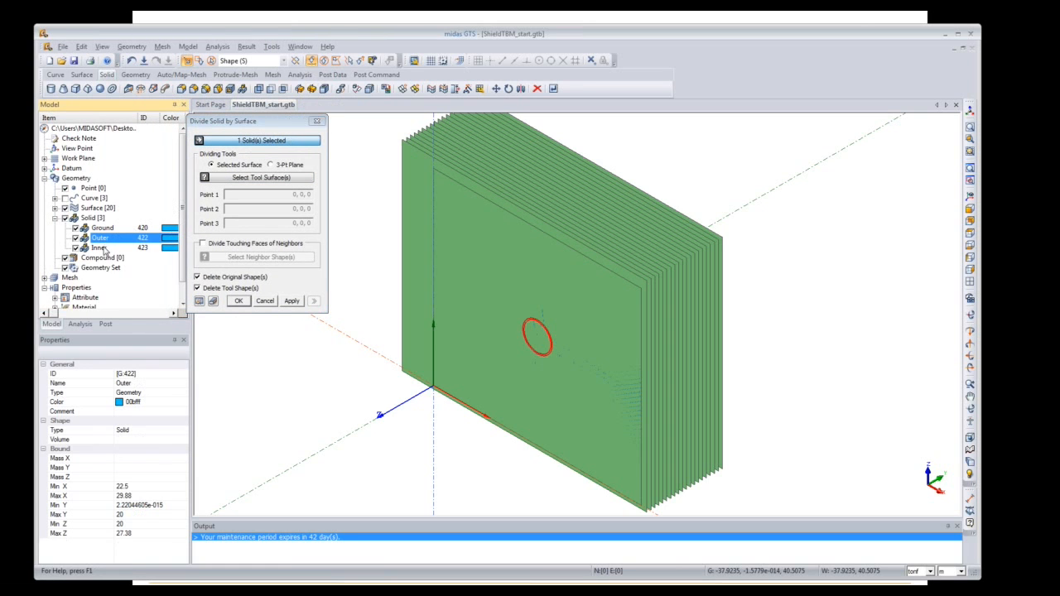
left_click(106, 248, "ctrl")
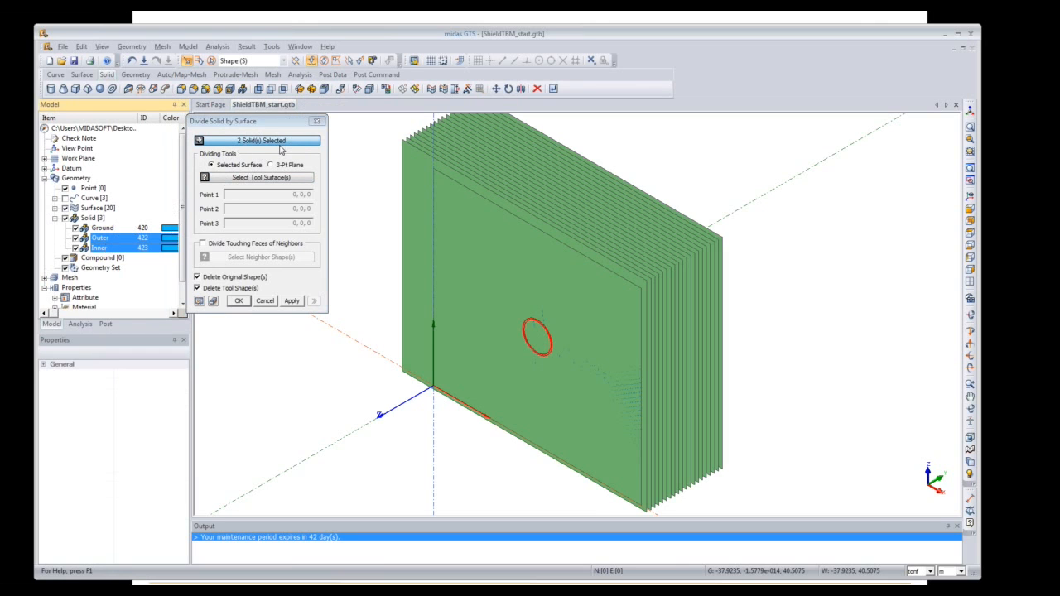
Step: Select all 20 rectangles from the Surface group as tool surfaces
left_click(267, 180)
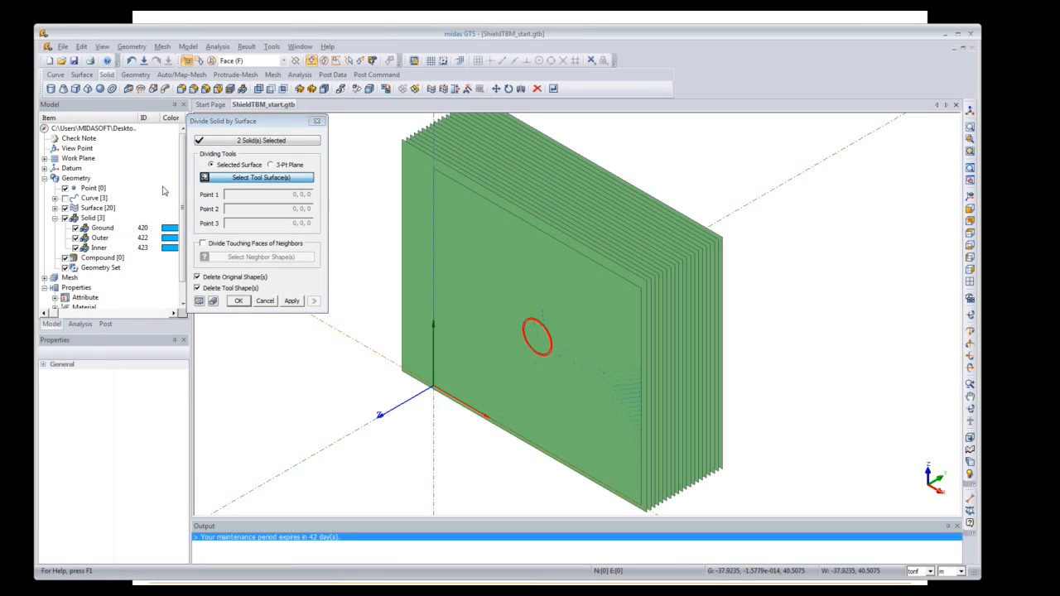
left_click(77, 210)
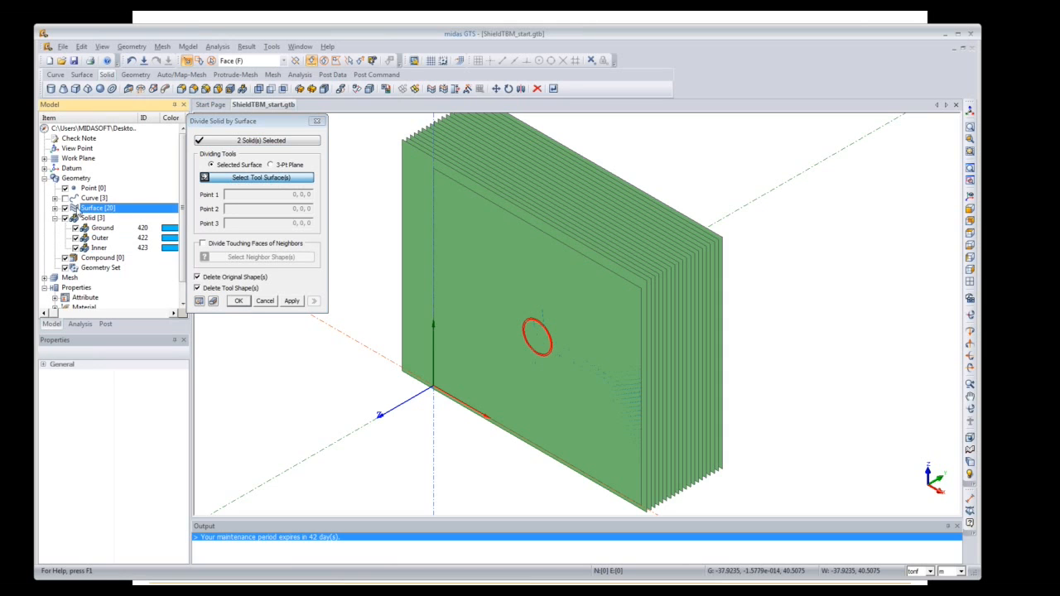
scroll(180, 213, "down", 1)
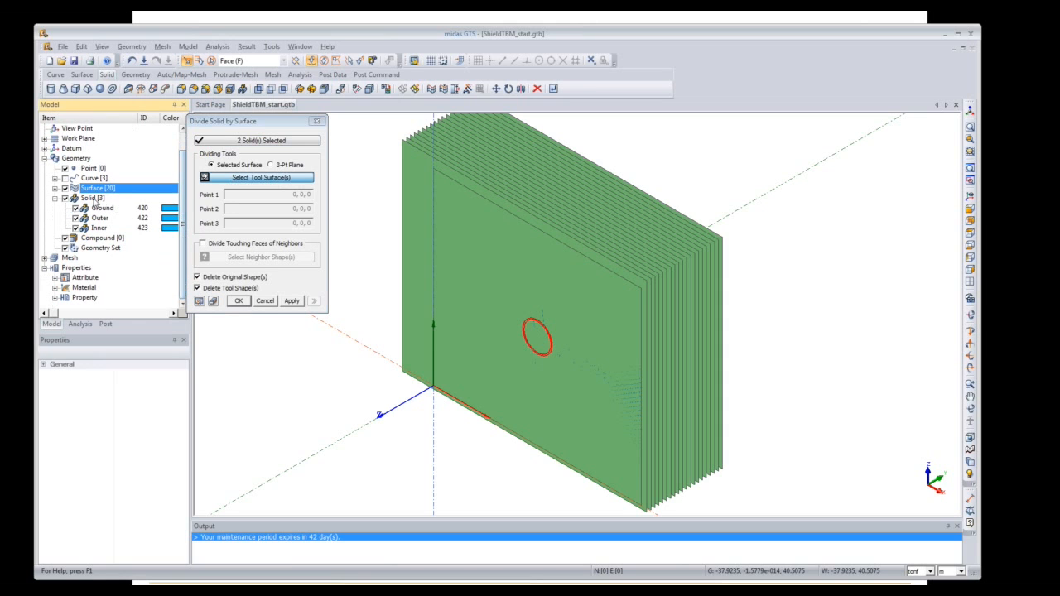
left_click(54, 189)
left_click(125, 142)
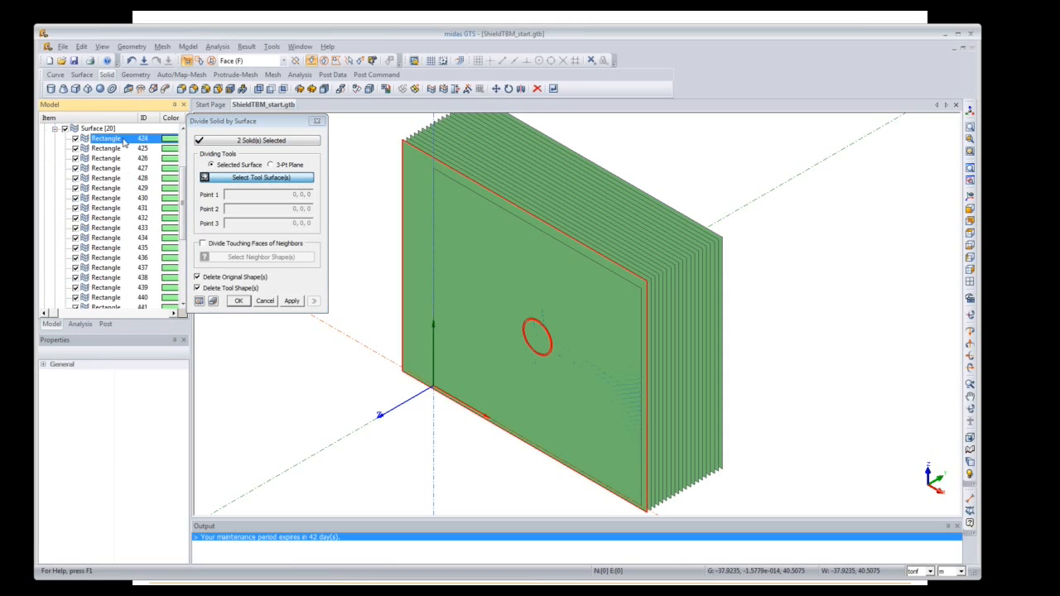
left_click_drag(181, 180, 187, 257)
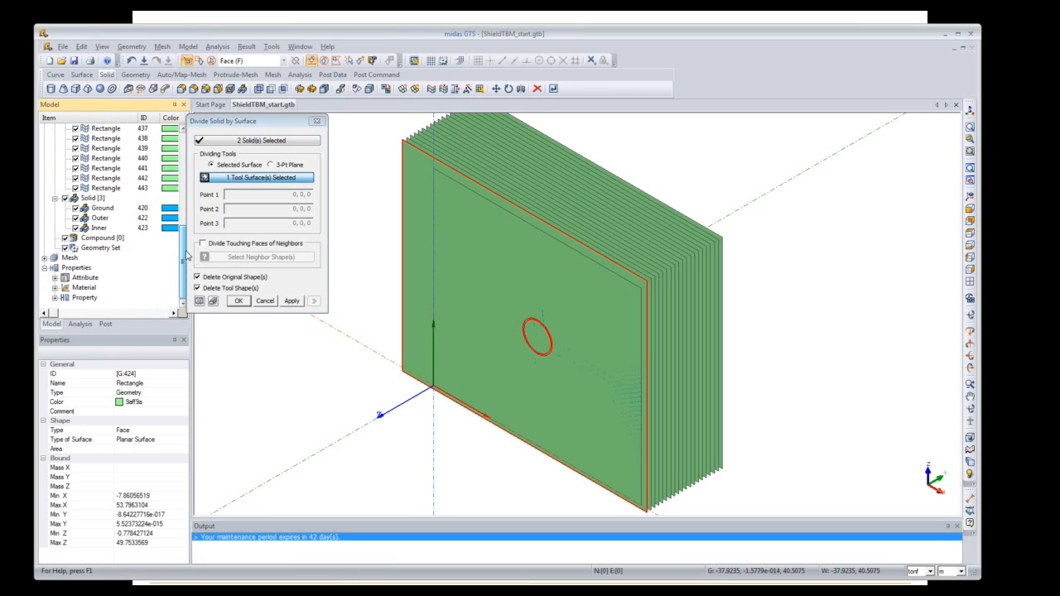
left_click(107, 188, "shift")
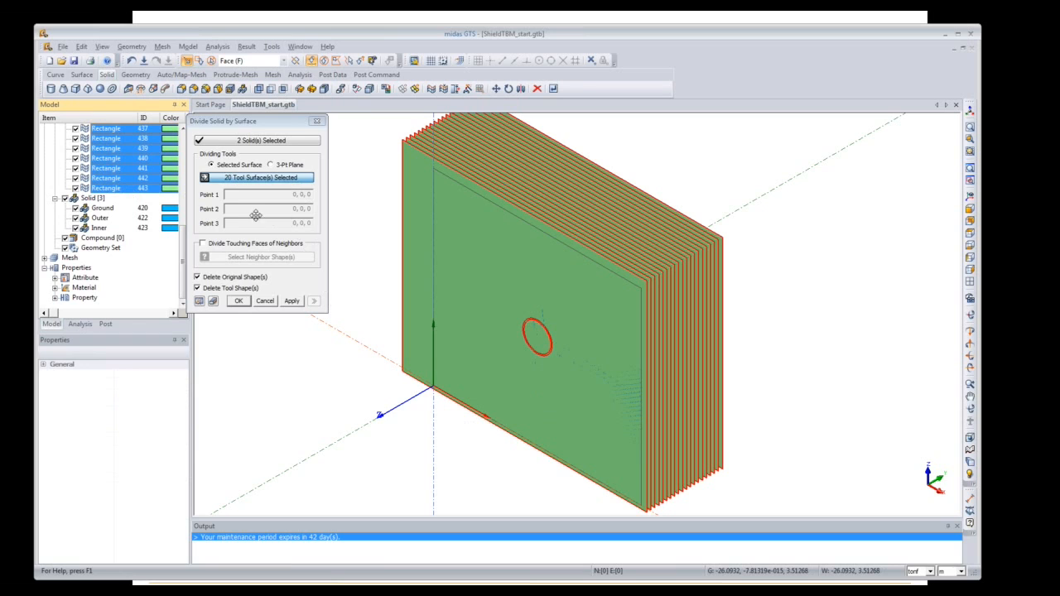
Step: Enable Divide Touching Faces with Ground as neighbour, preview, and apply the division
left_click(228, 244)
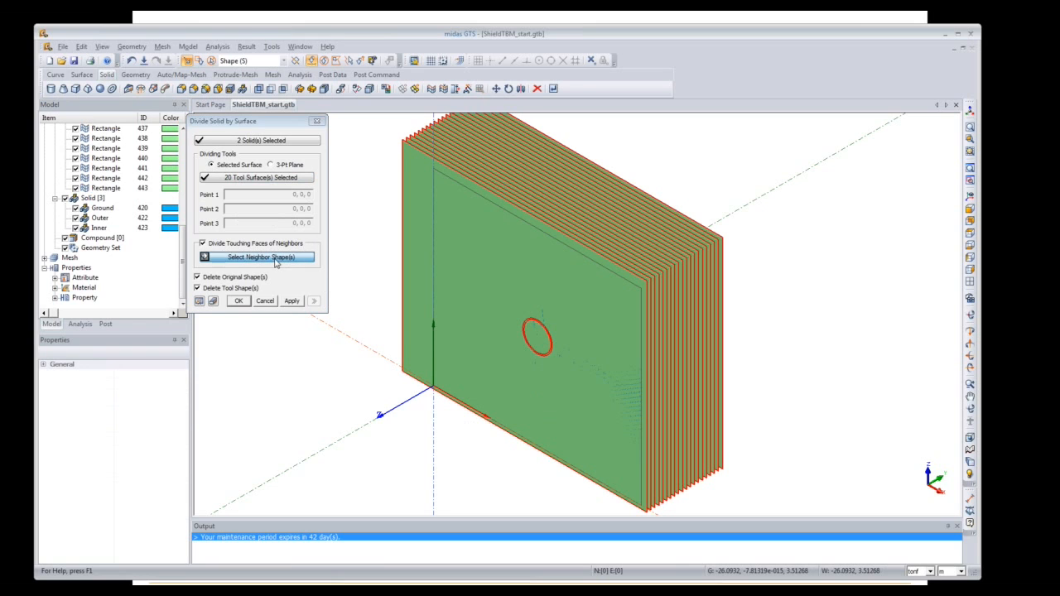
left_click(113, 208)
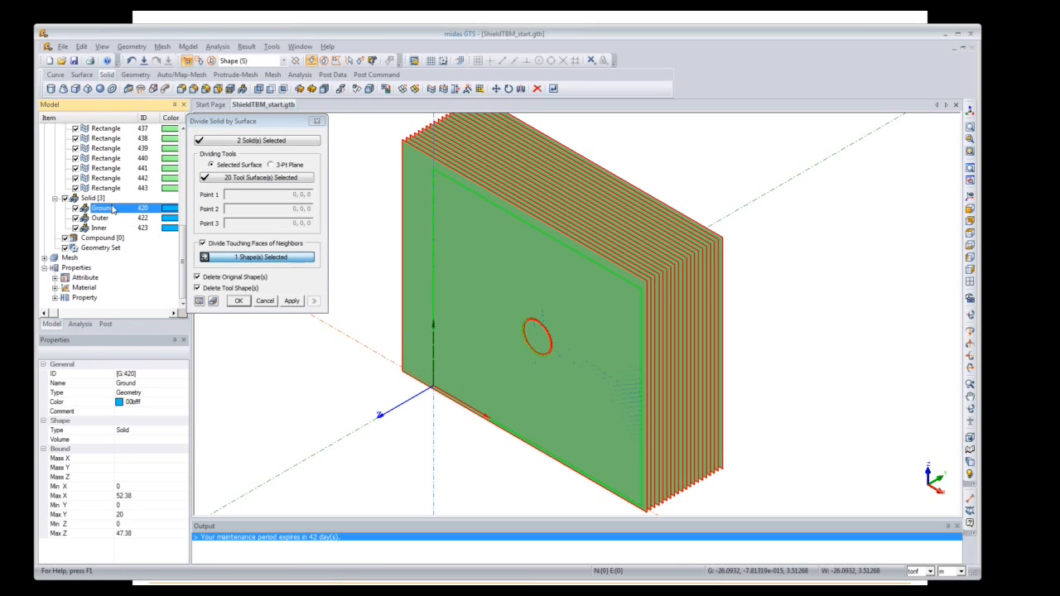
left_click(200, 301)
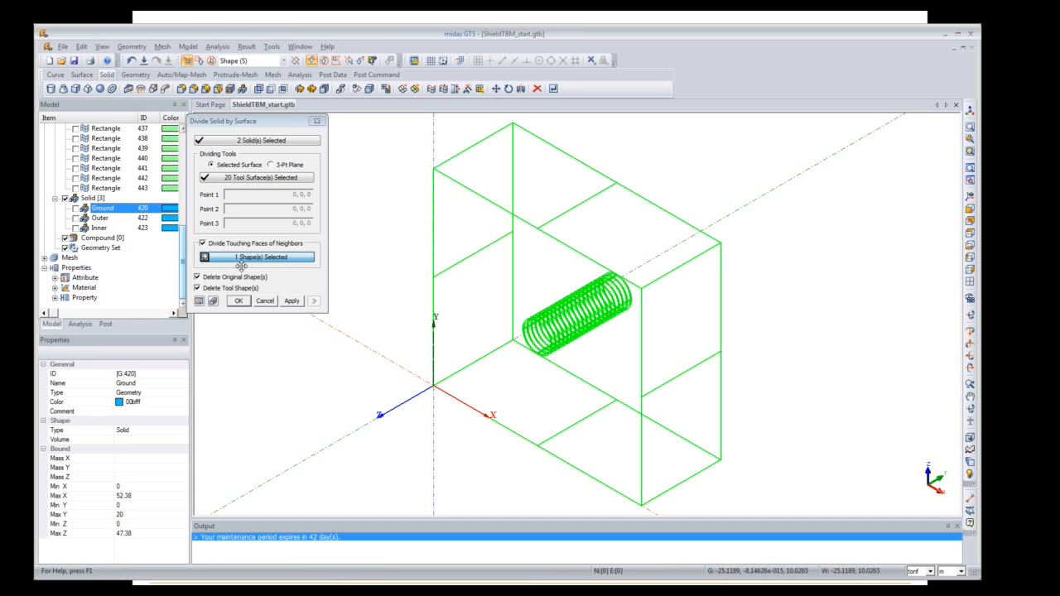
left_click(237, 300)
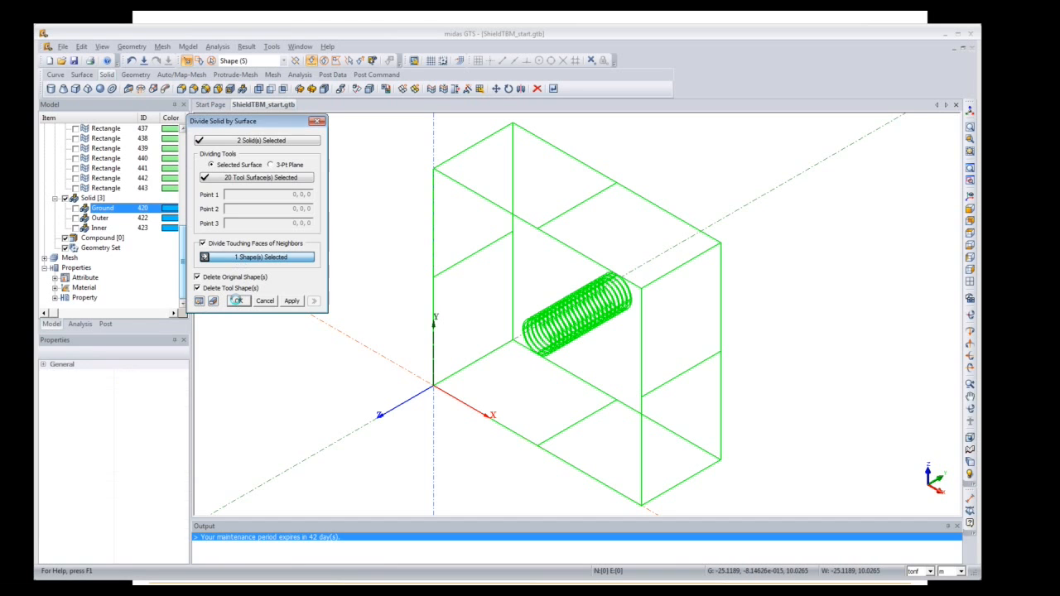
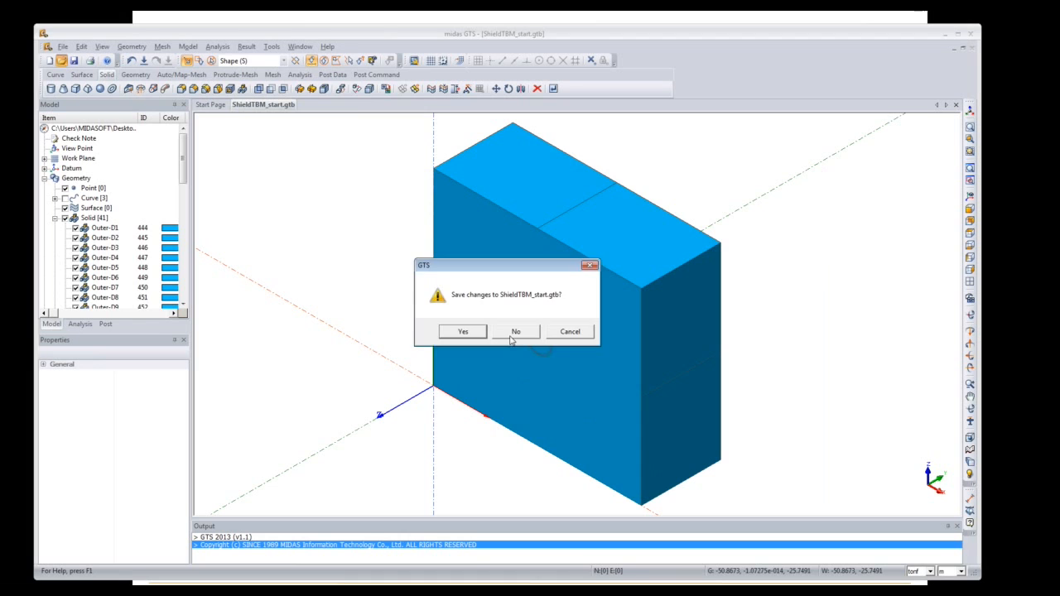
Step: Discard the unsaved changes and open ShieldTBM_Mesh start.gtb, accepting the older-version prompt
left_click(512, 338)
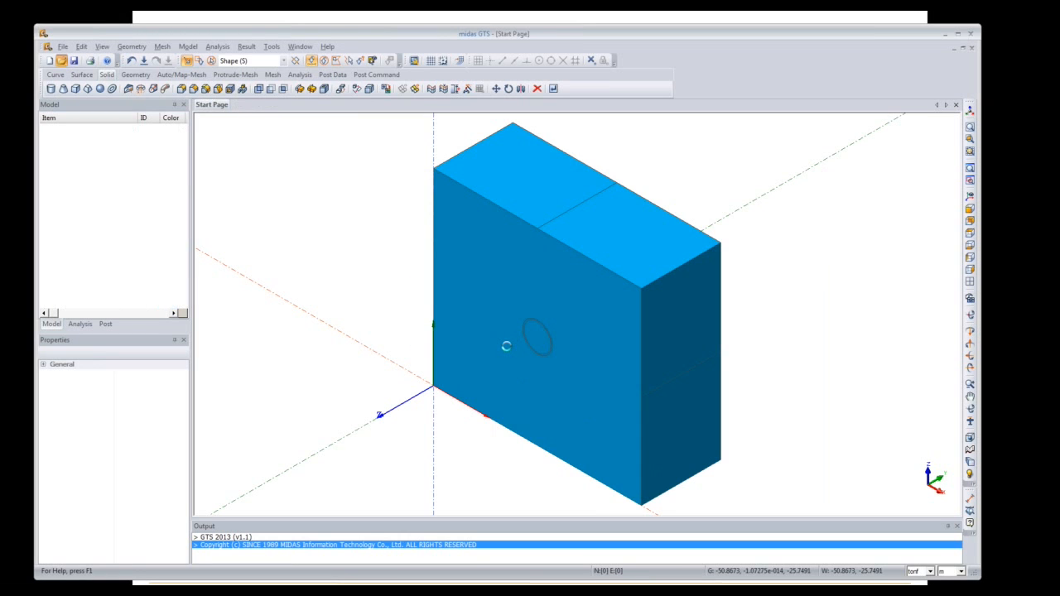
left_click(571, 329)
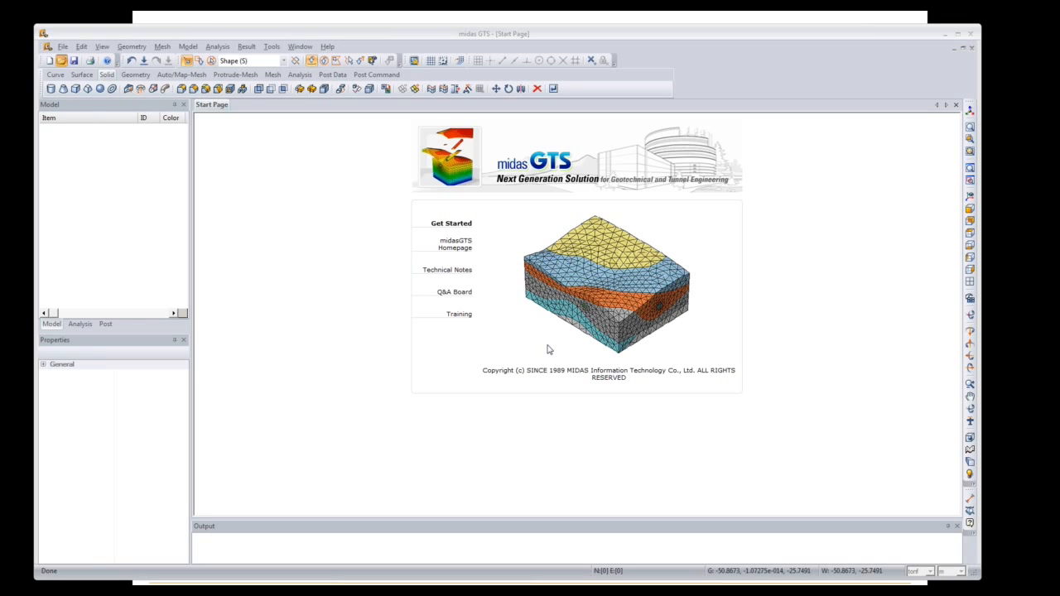
left_click(555, 333)
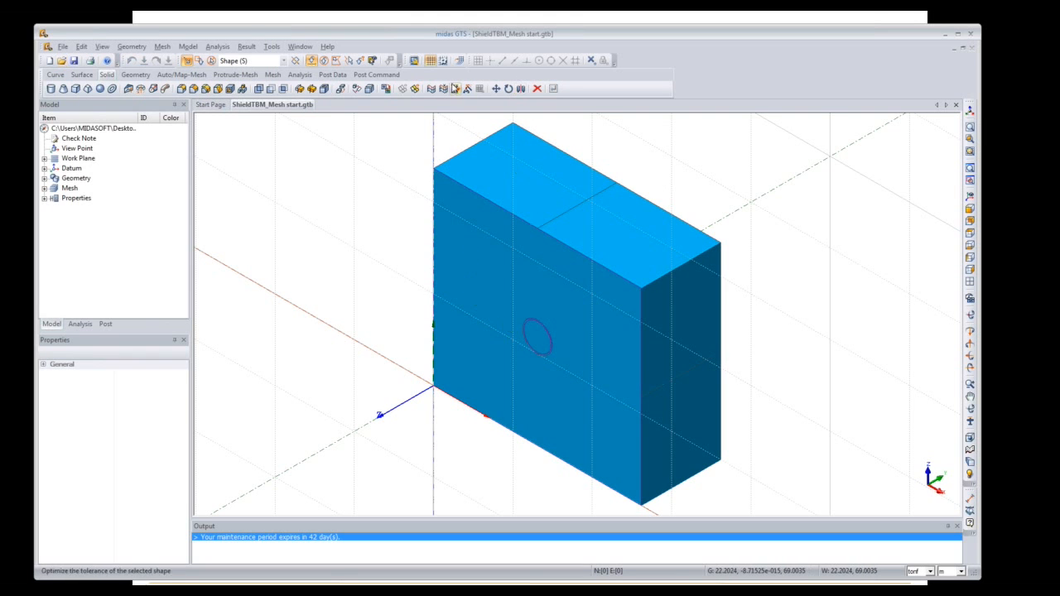
Step: Hide the grid and expand the Mesh, Geometry and Solid tree branches to list the solids
left_click(438, 63)
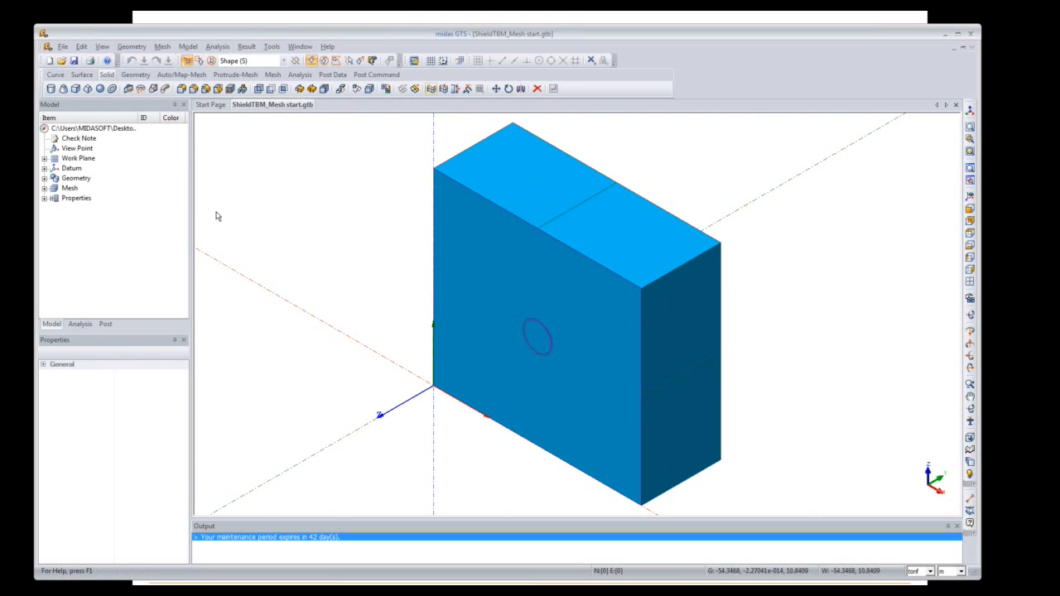
left_click(44, 189)
left_click(45, 178)
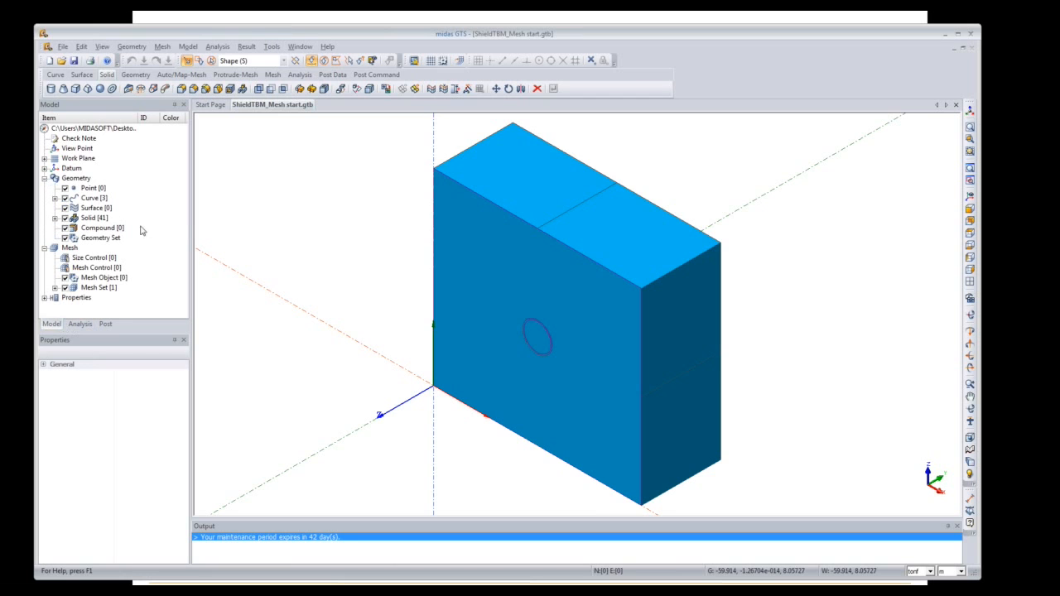
left_click(54, 218)
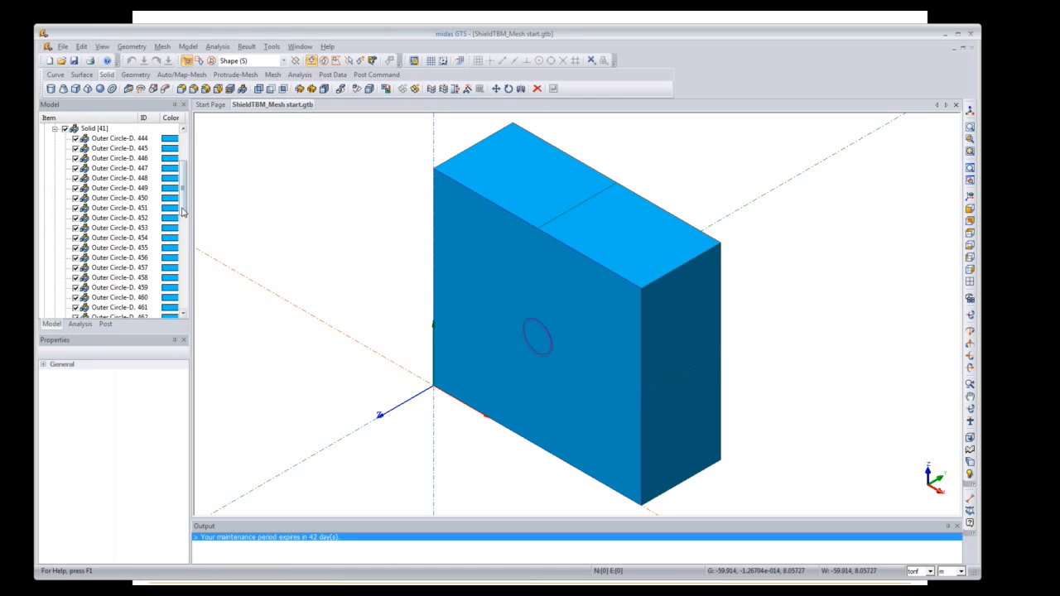
scroll(184, 217, "down", 2)
mouse_move(184, 215)
left_mouse_down()
mouse_move(186, 295)
mouse_move(189, 220)
mouse_move(203, 217)
left_mouse_up()
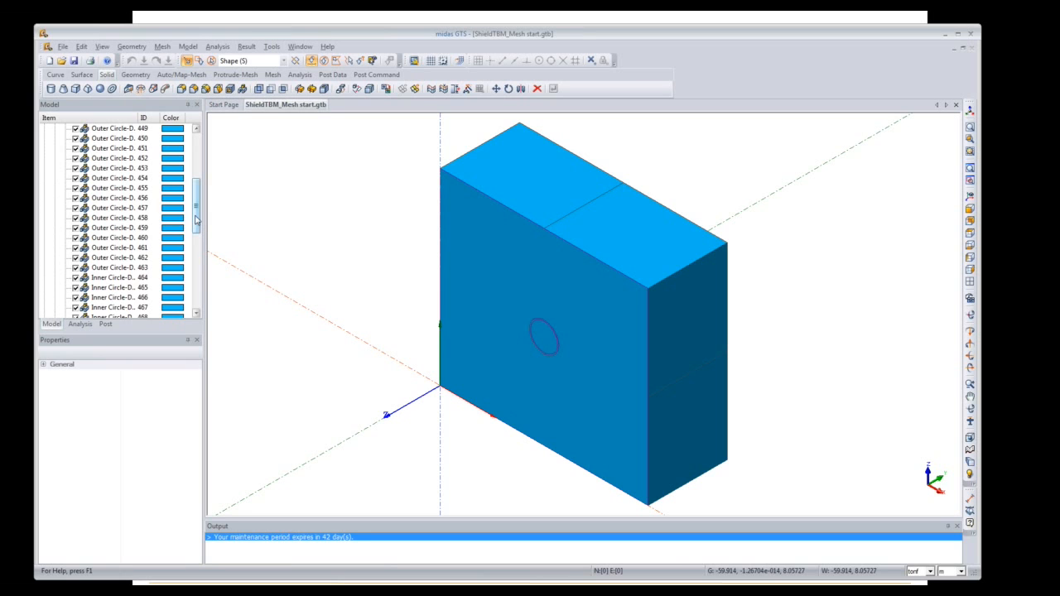
left_click(161, 47)
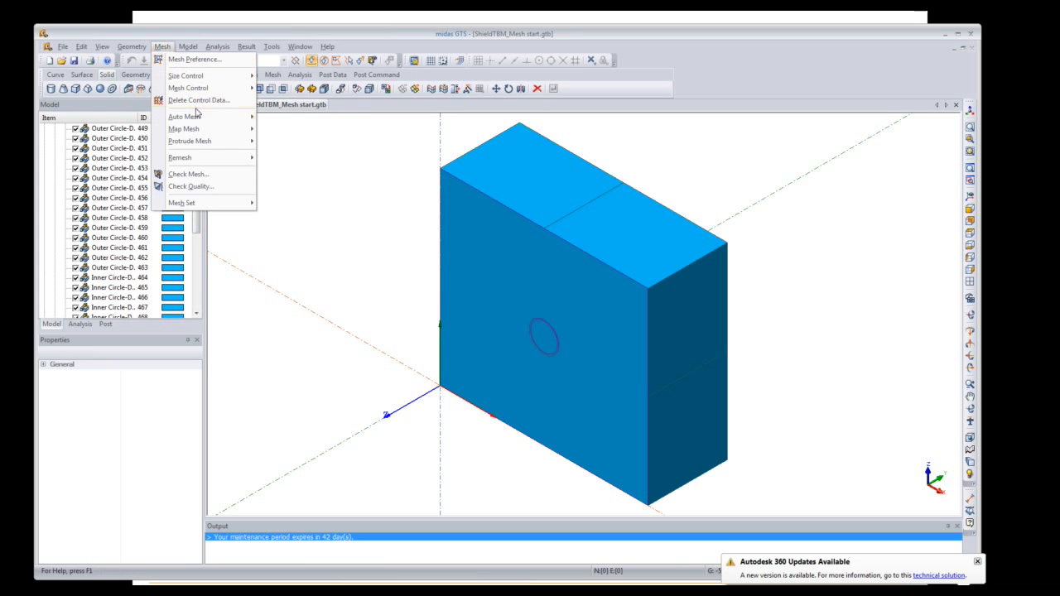
Step: Start Auto Mesh Solid and select the 20 Inner Circle solids, D1 through D20
mouse_move(199, 118)
left_click(291, 144)
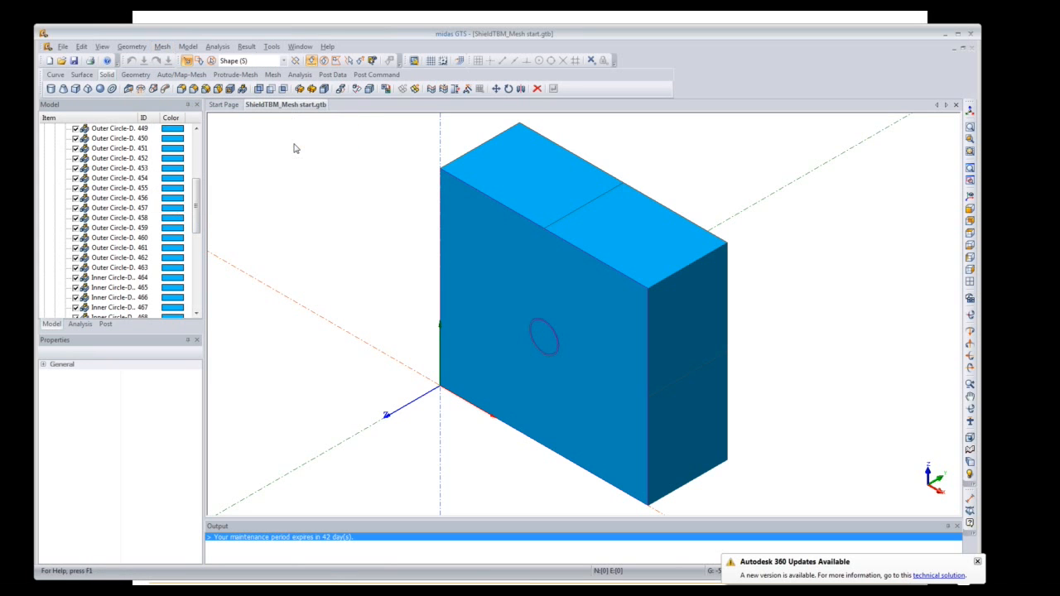
left_click_drag(127, 125, 312, 118)
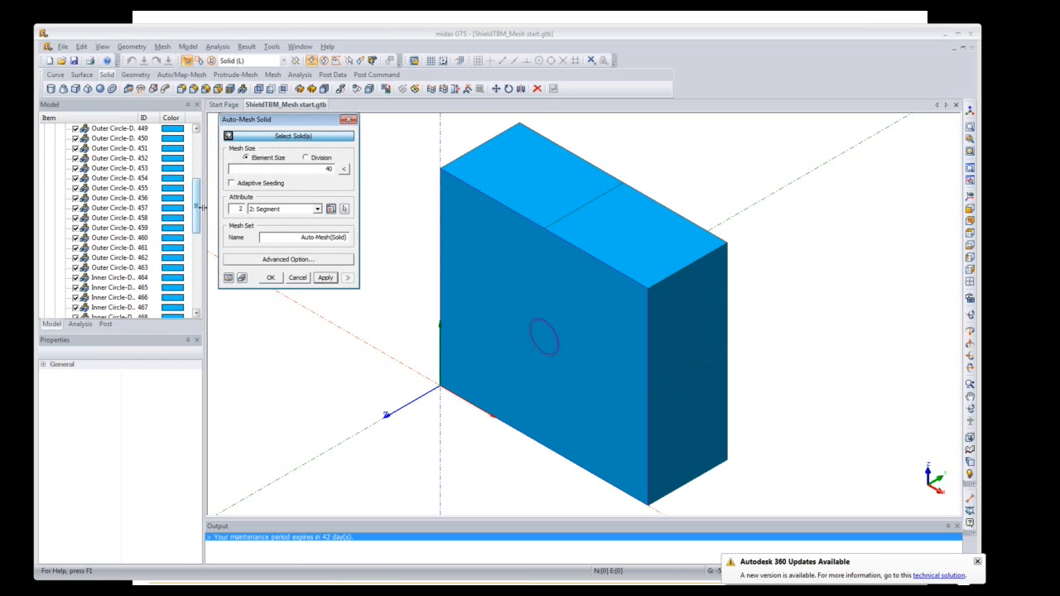
left_click(543, 337)
left_click_drag(198, 221, 199, 267)
left_click(135, 249)
left_click(125, 278, "shift")
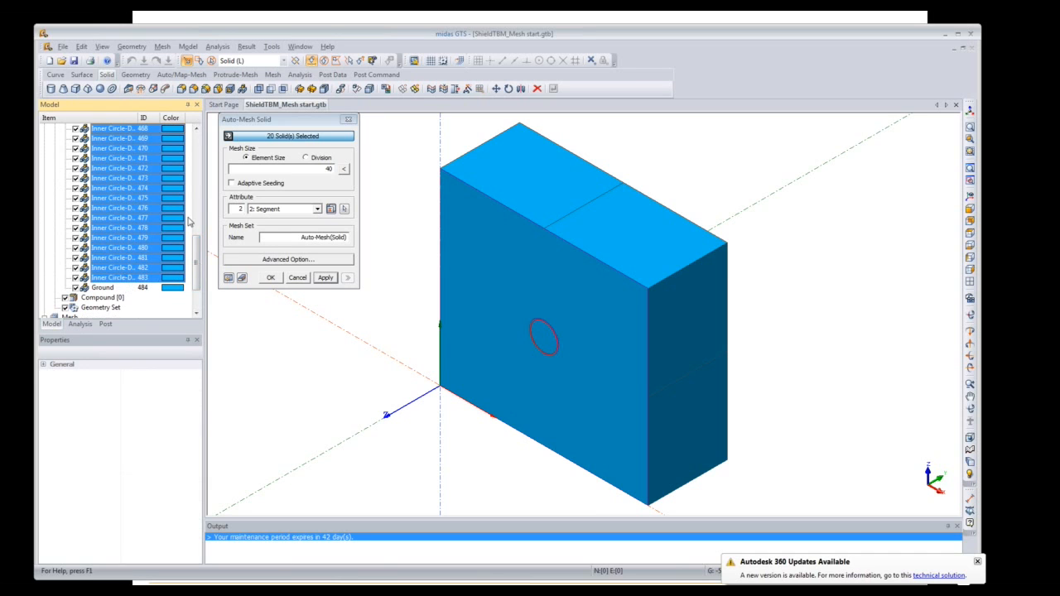
Step: Set element size 1, attribute Ground and mesh set name Inner-Circle, then apply
double_click(329, 169)
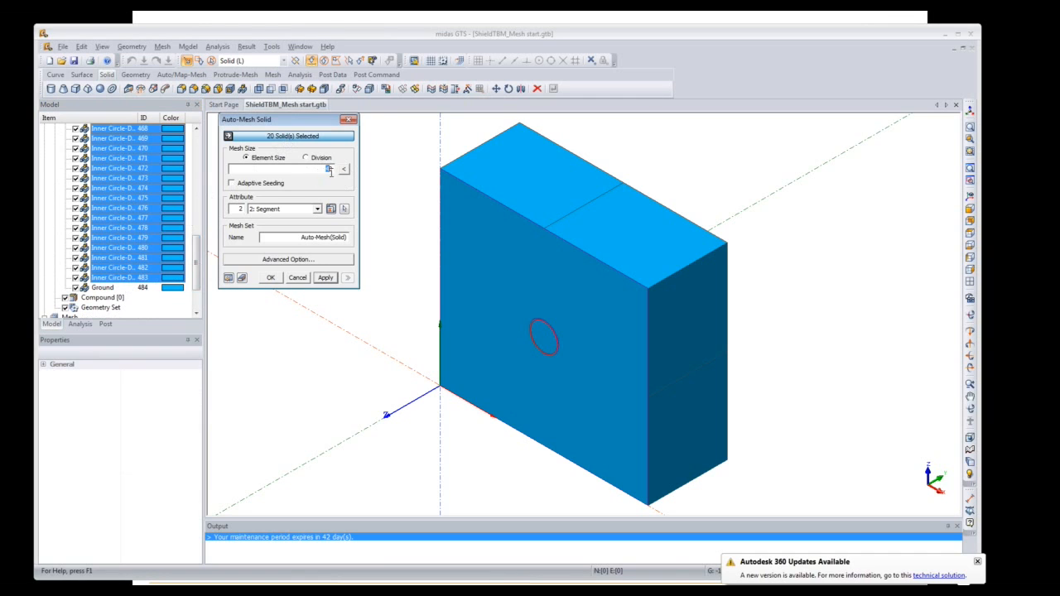
type("1")
left_click(317, 208)
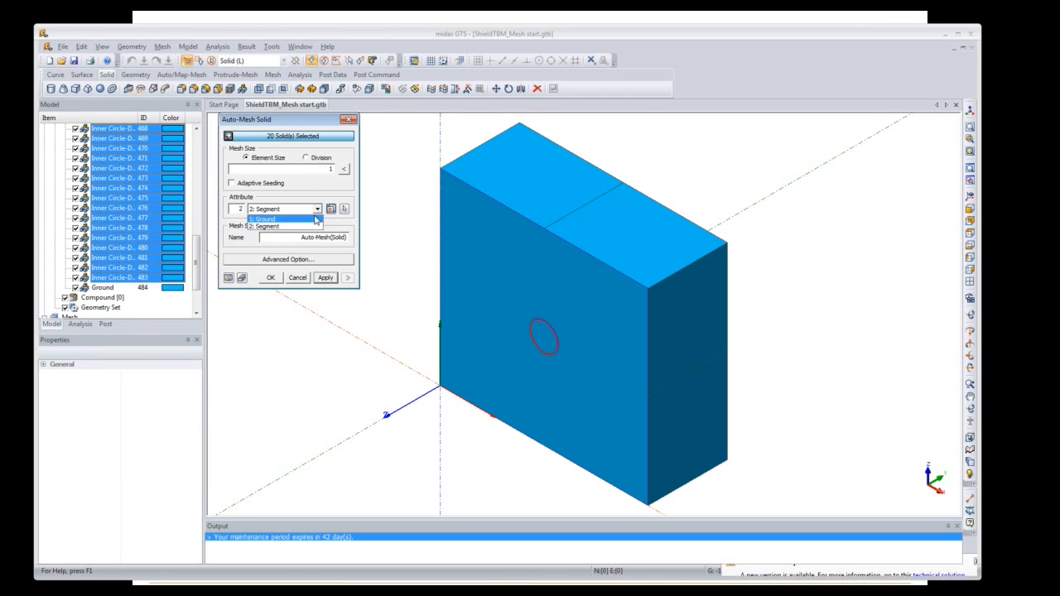
left_click(316, 219)
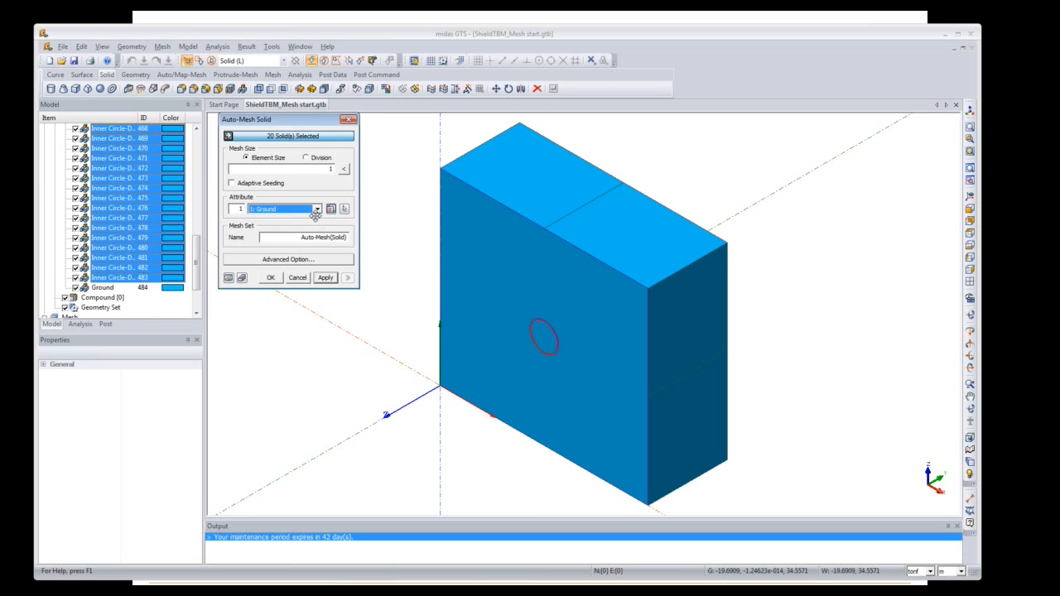
left_click_drag(297, 240, 349, 241)
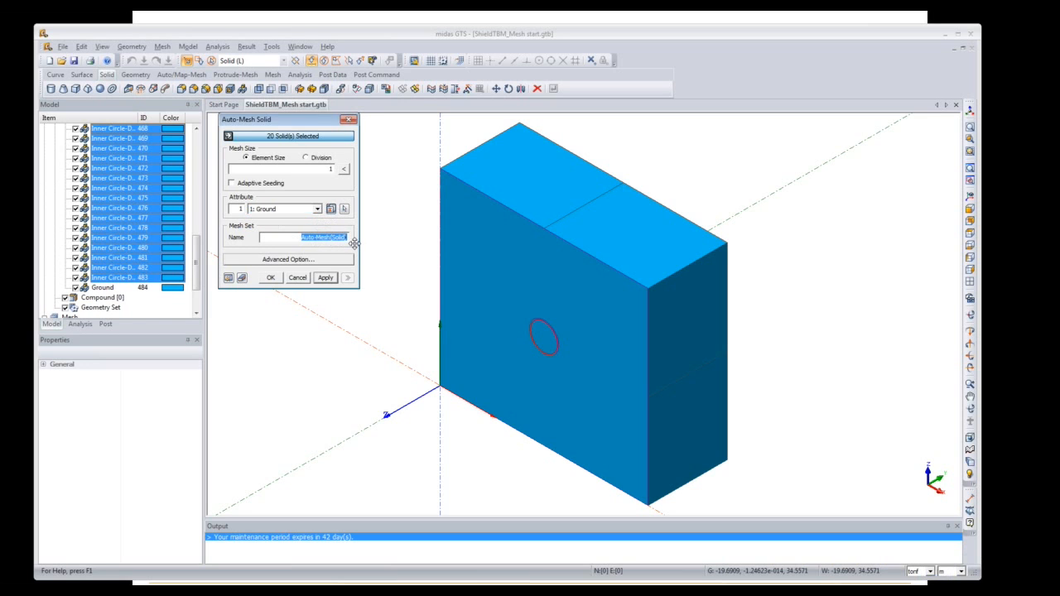
key("BackSpace")
type("Inner-Circle")
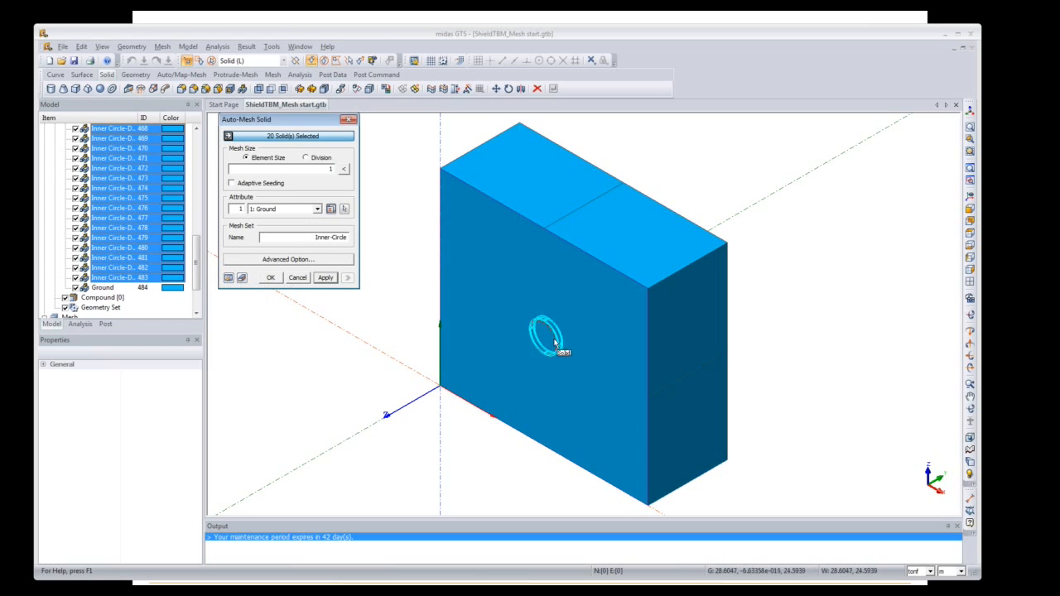
left_click(325, 279)
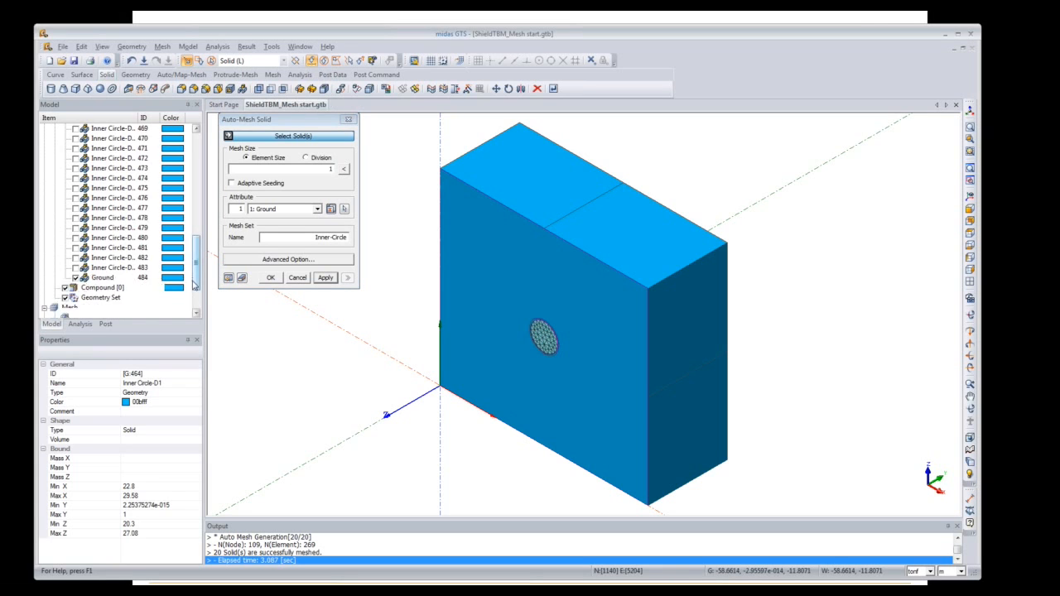
Step: Select Outer Circle D1–D20, rename the mesh set to Outer-Circle, and apply at size 1
scroll(104, 304, "down", 2)
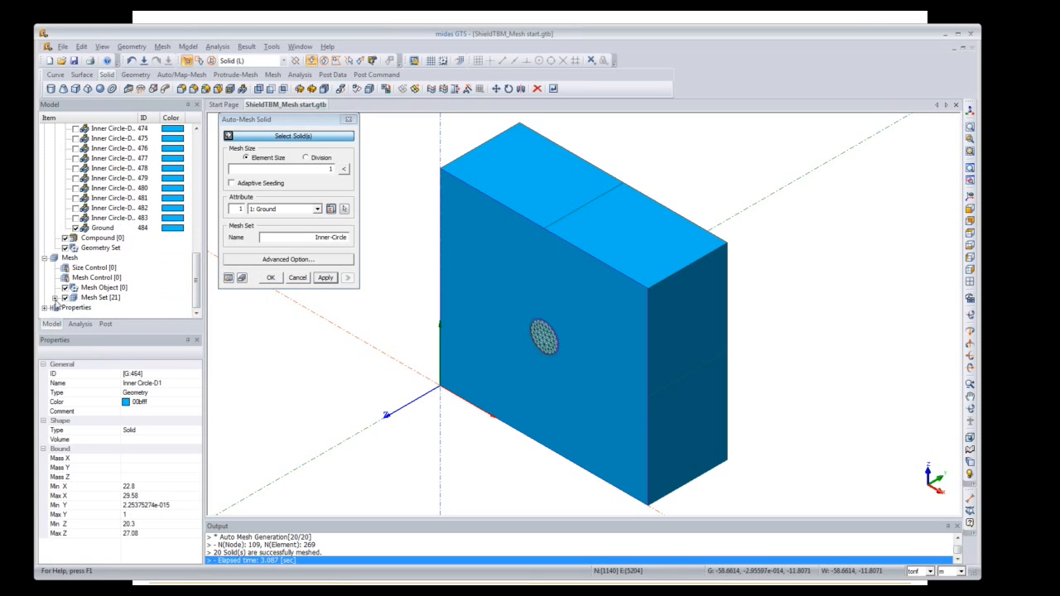
left_click(54, 298)
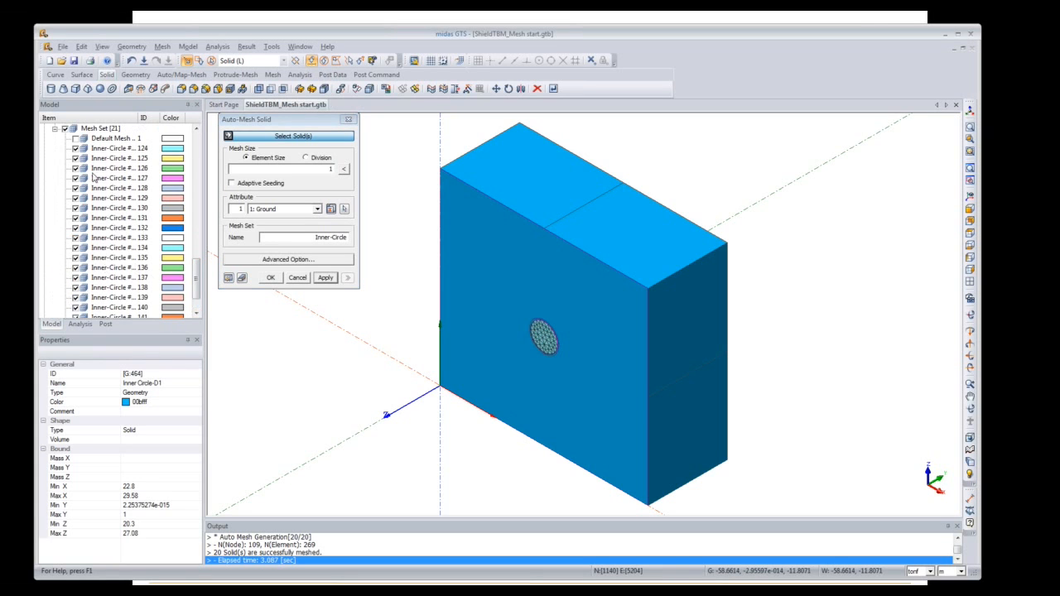
left_click_drag(197, 280, 197, 189)
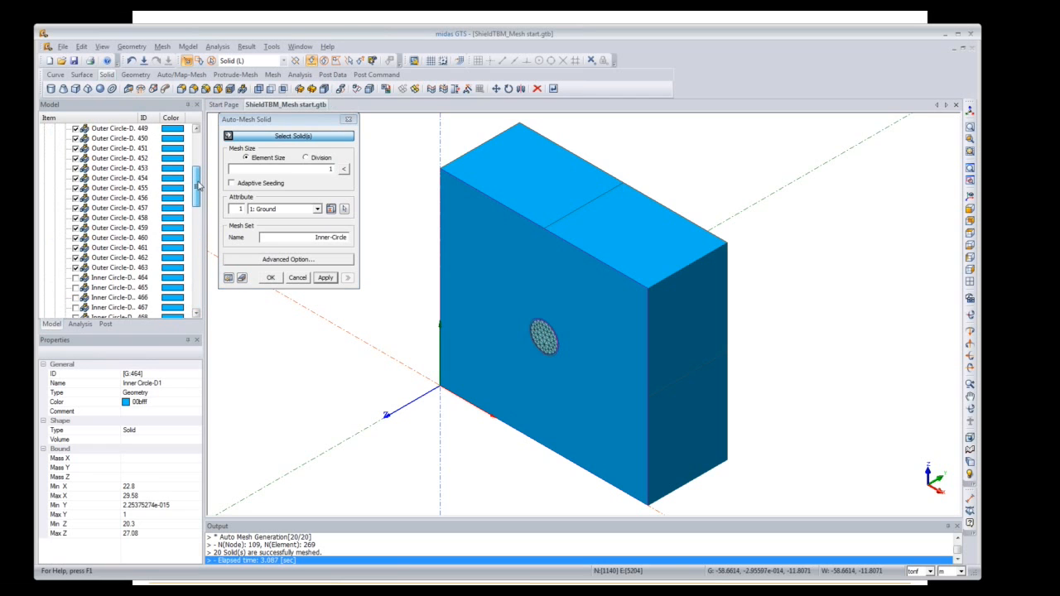
left_click(120, 268)
scroll(162, 184, "up", 4)
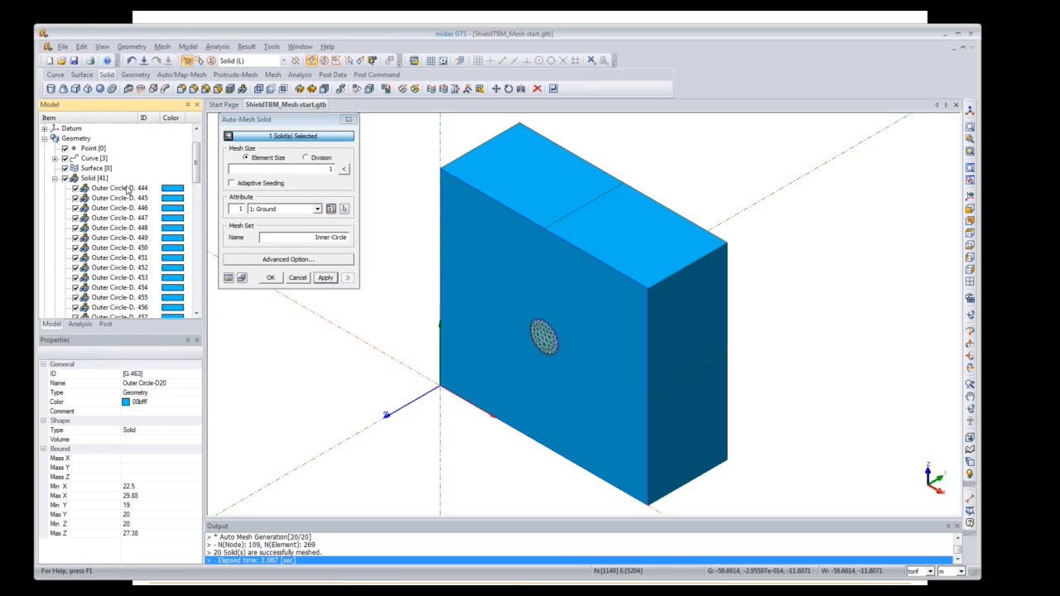
left_click(129, 190, "shift")
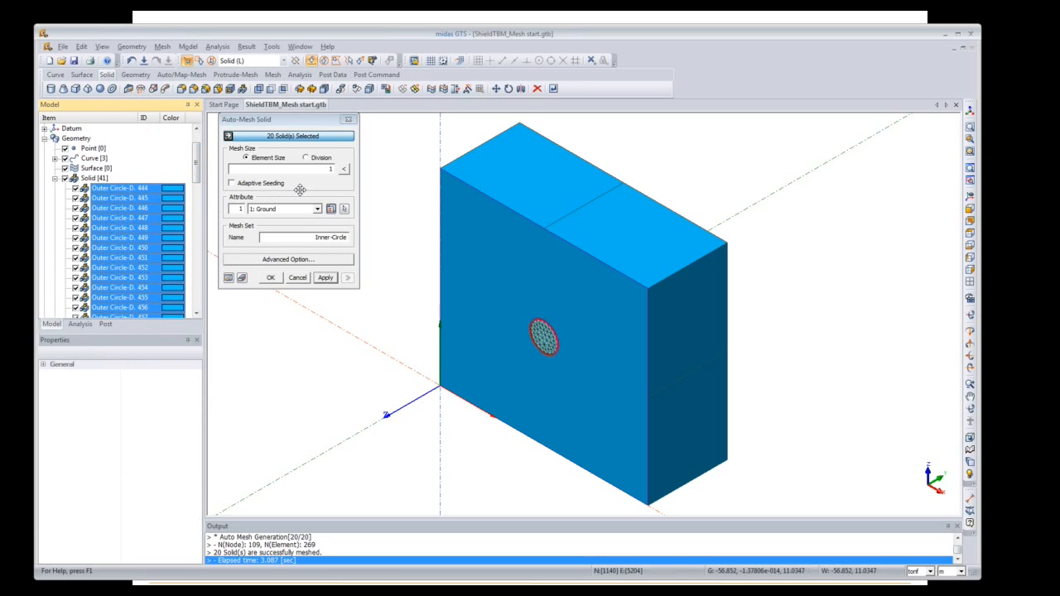
left_click(318, 238)
left_click_drag(318, 238, 329, 240)
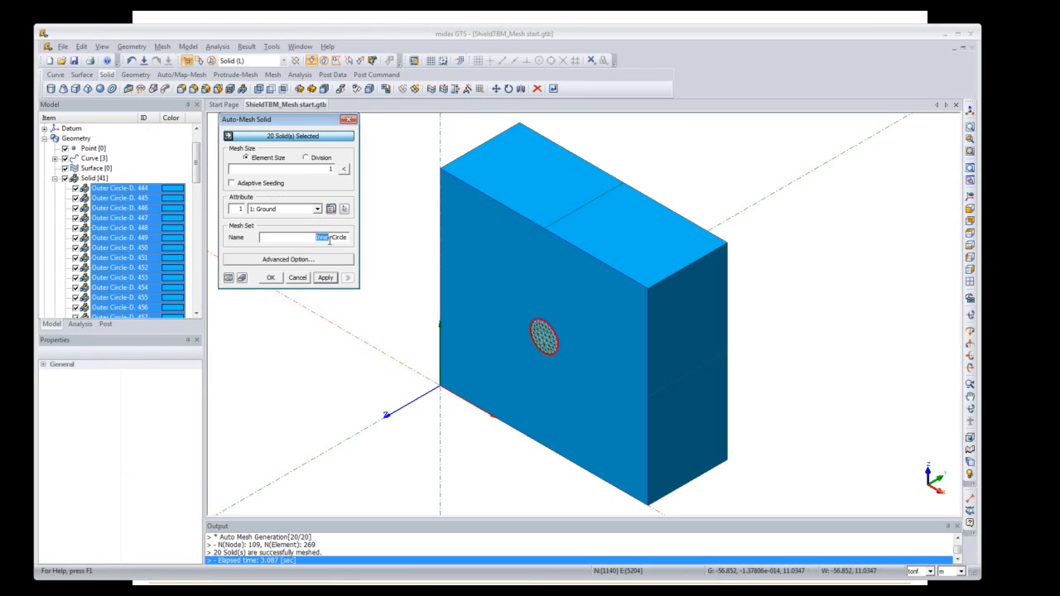
type("Out")
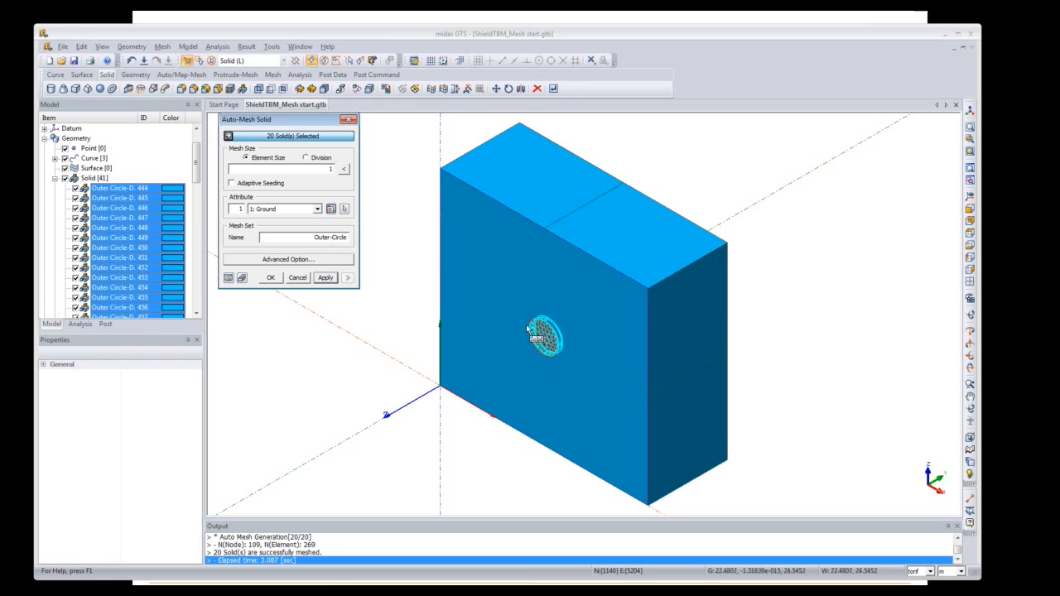
left_click(326, 278)
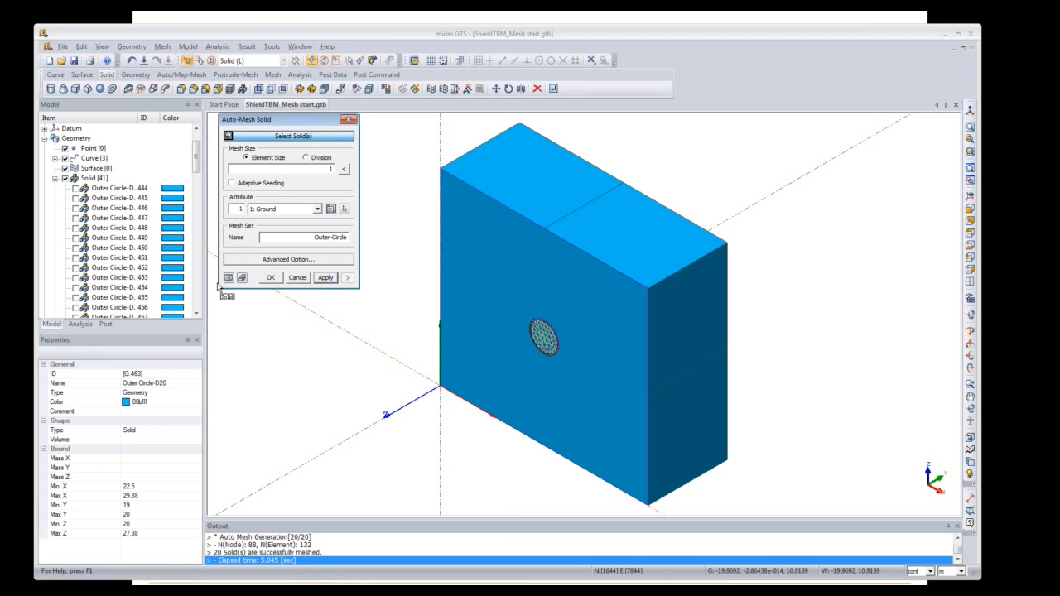
Step: Change the element size to 4 and the mesh set name to Ground
left_click_drag(197, 165, 212, 256)
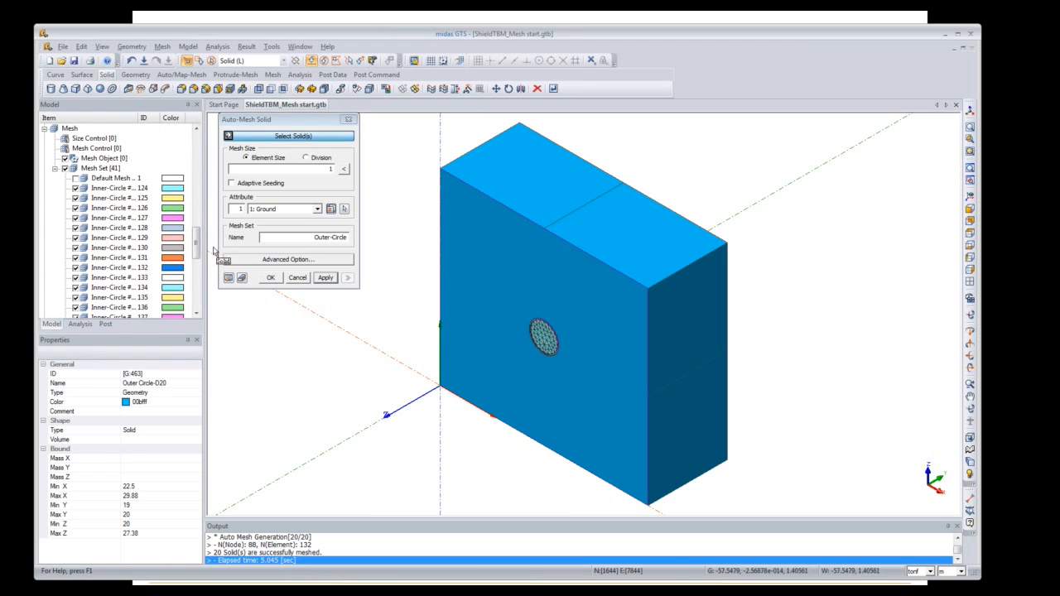
left_click_drag(322, 169, 351, 170)
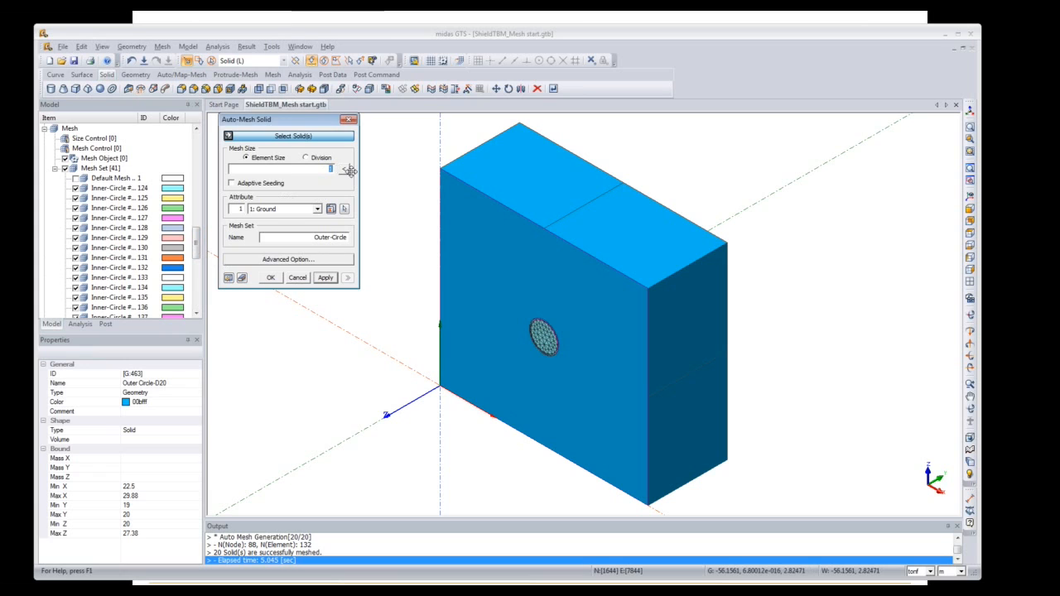
type("4")
left_click_drag(307, 240, 352, 239)
type("Ground")
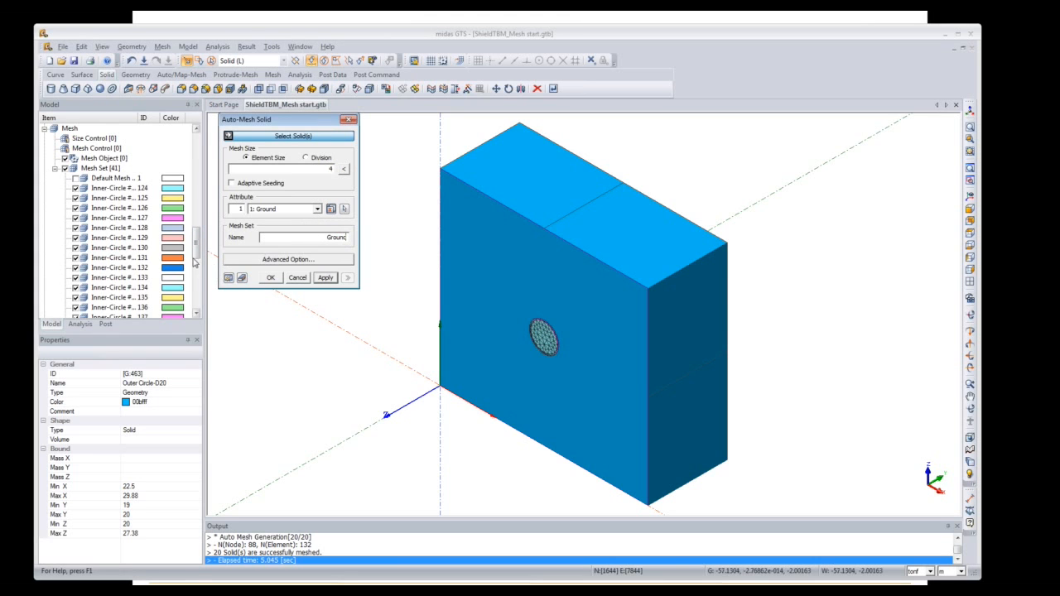
left_click_drag(191, 249, 192, 229)
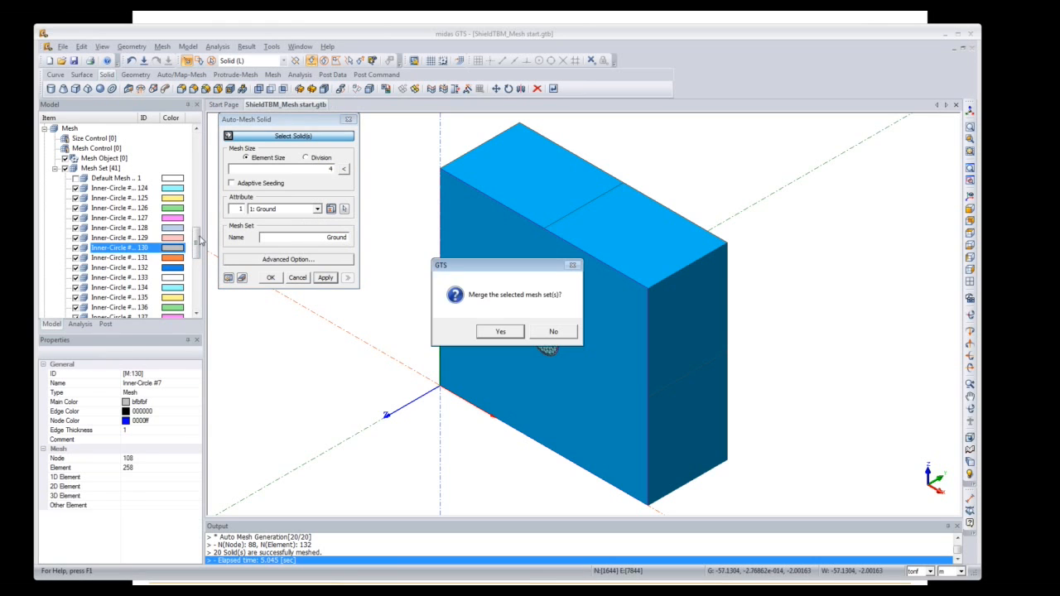
left_click(553, 332)
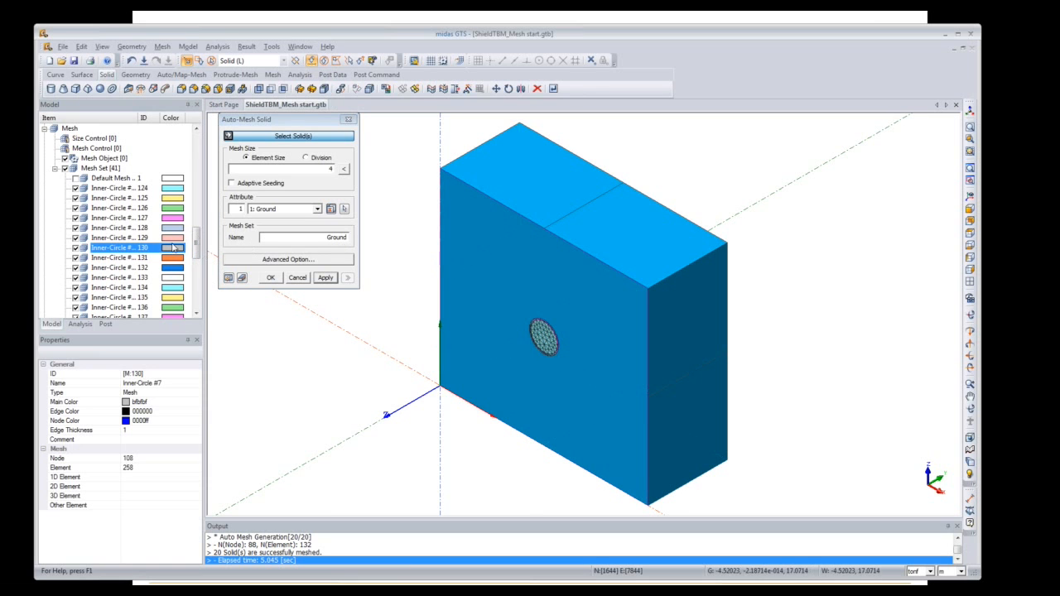
Step: Select the Ground block, preview its mesh seeds, and generate the mesh
left_click_drag(199, 247, 198, 214)
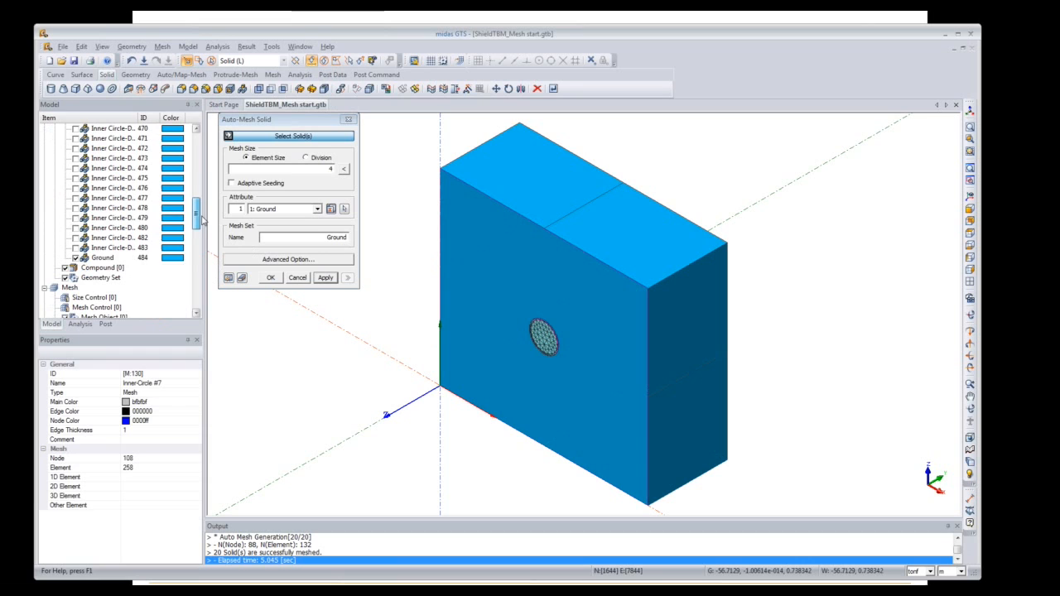
left_click(117, 258)
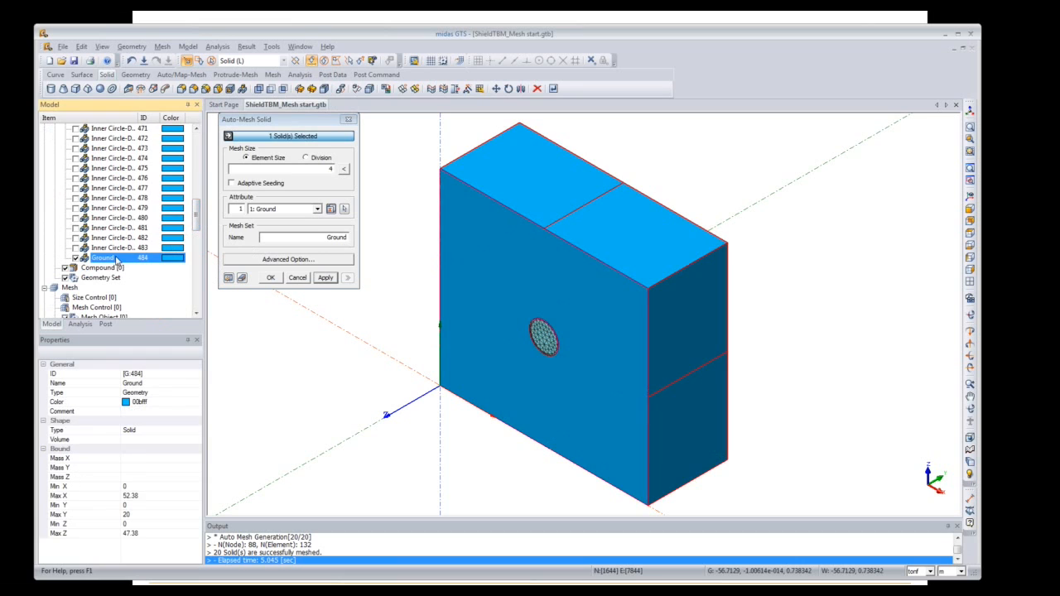
left_click(229, 279)
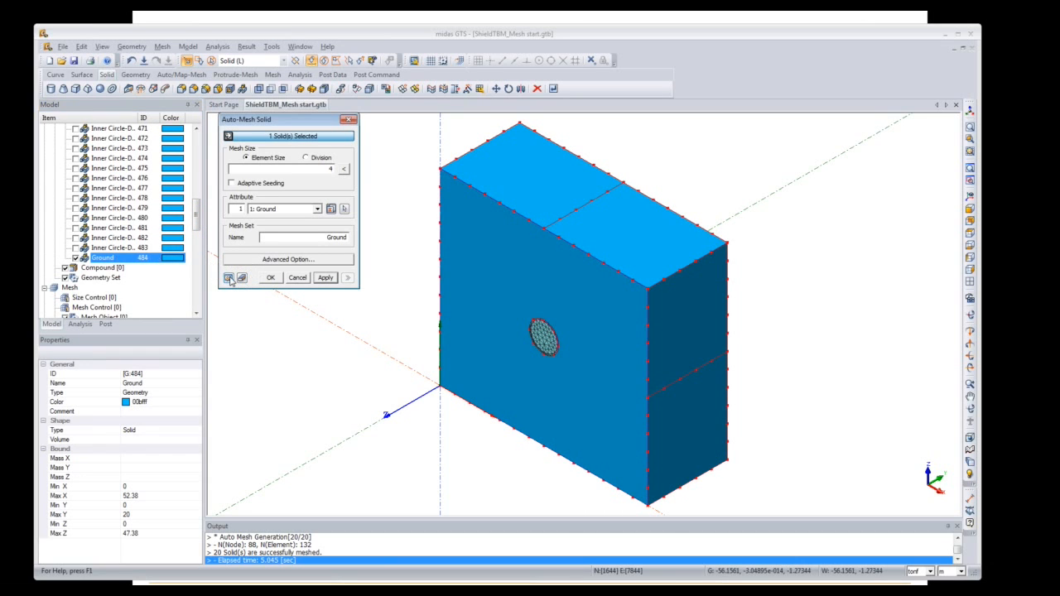
left_click(270, 278)
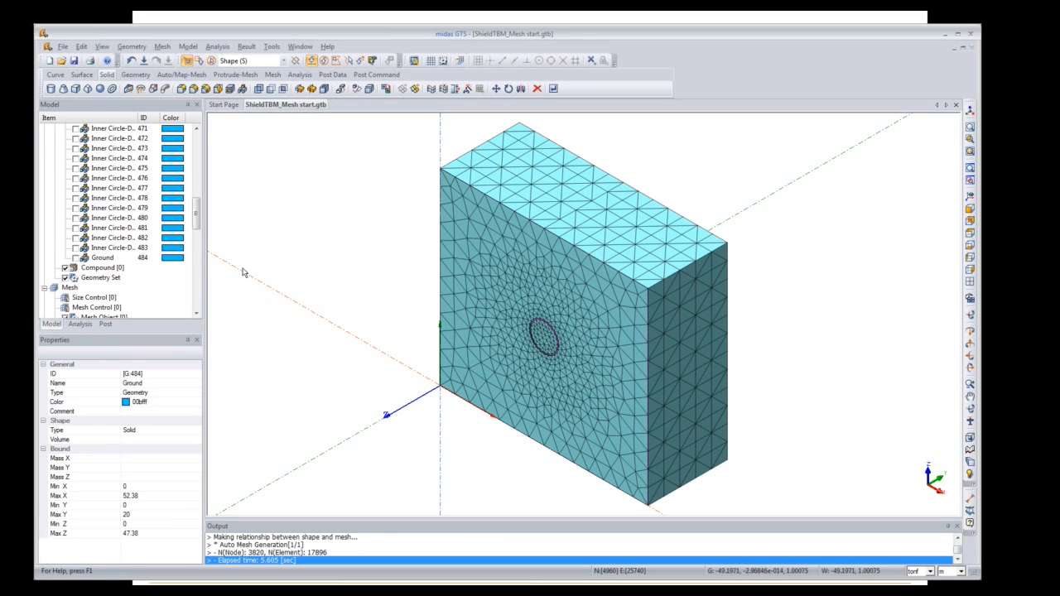
Step: Collapse the solid list, widen the Model panel and name column, and uncheck the Ground mesh set
left_click_drag(194, 216, 195, 156)
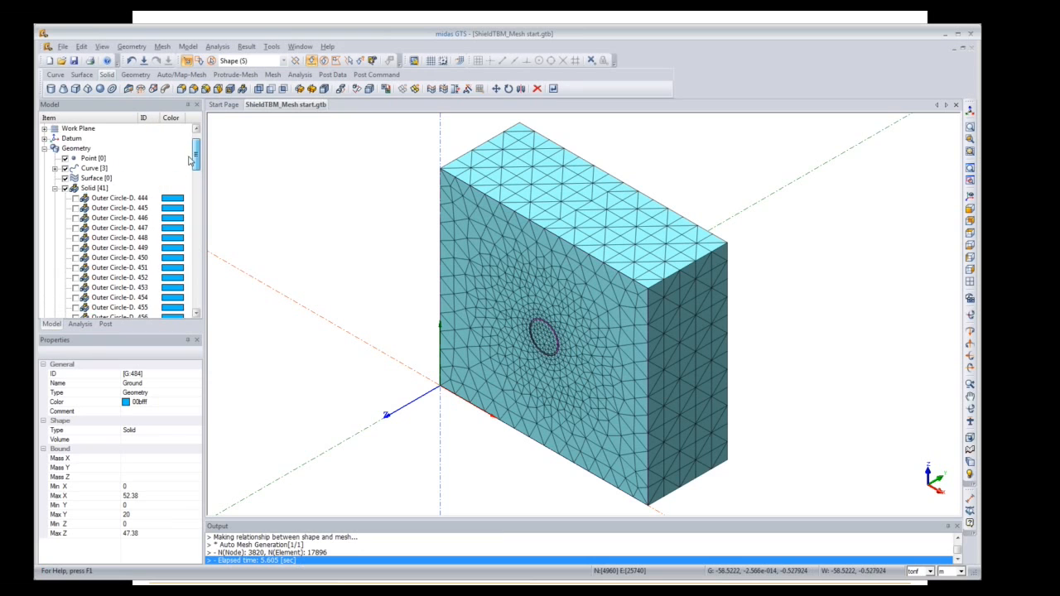
left_click(55, 190)
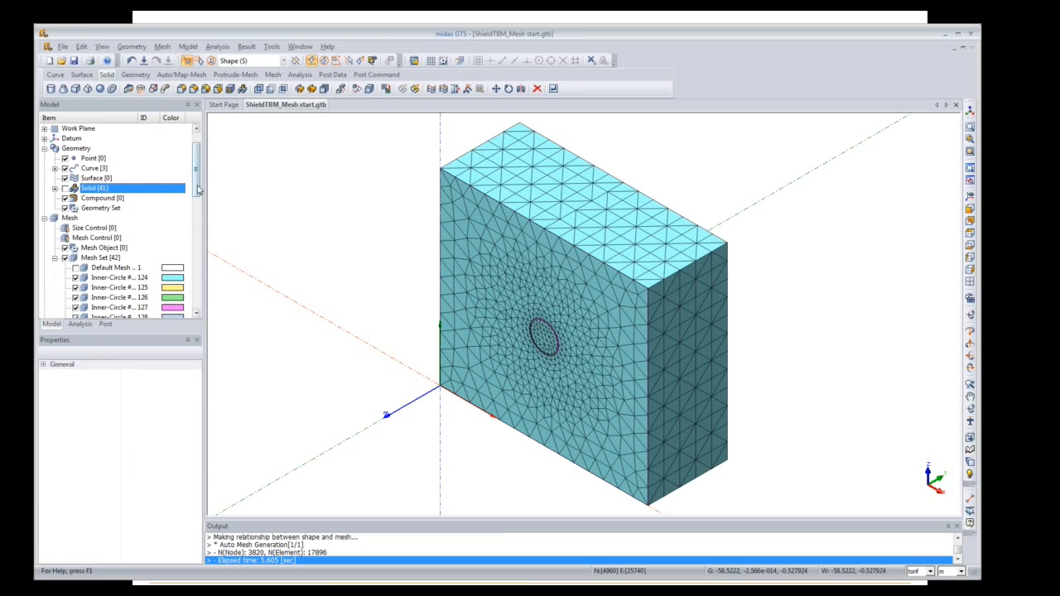
left_click_drag(197, 190, 203, 216)
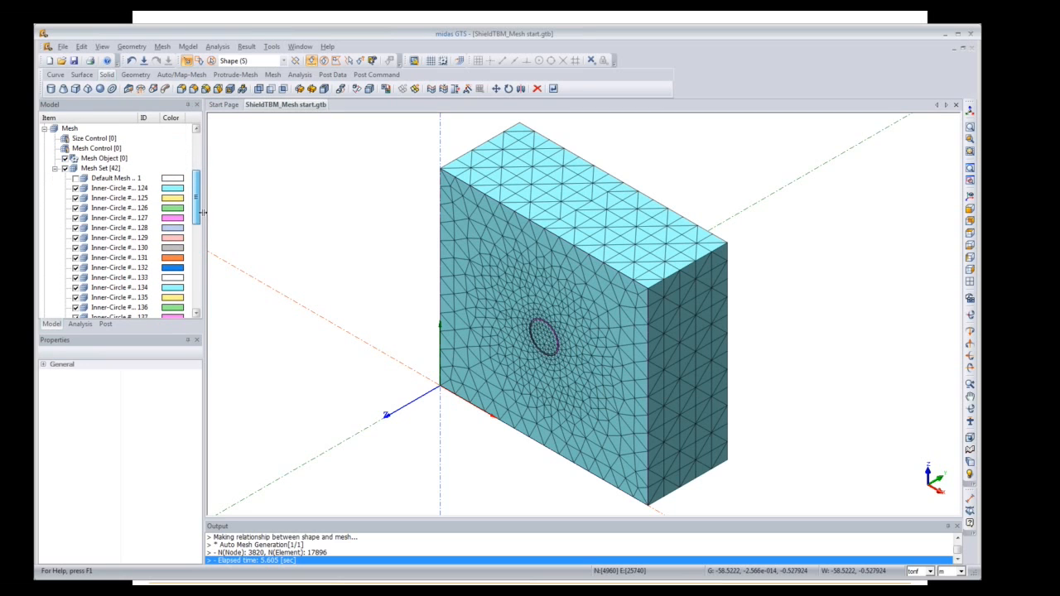
left_click_drag(198, 203, 201, 292)
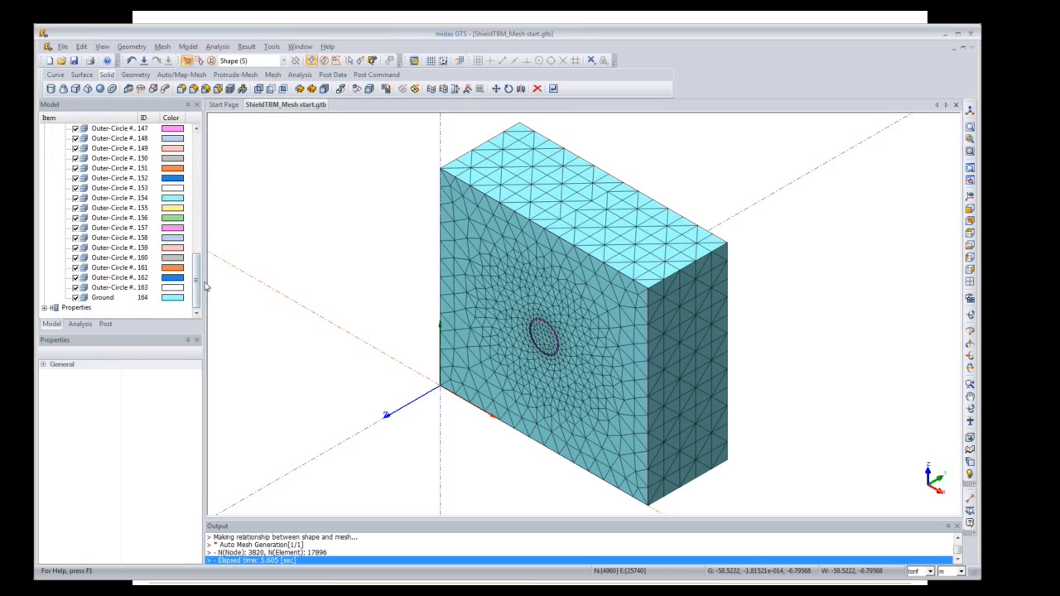
left_click_drag(204, 285, 233, 282)
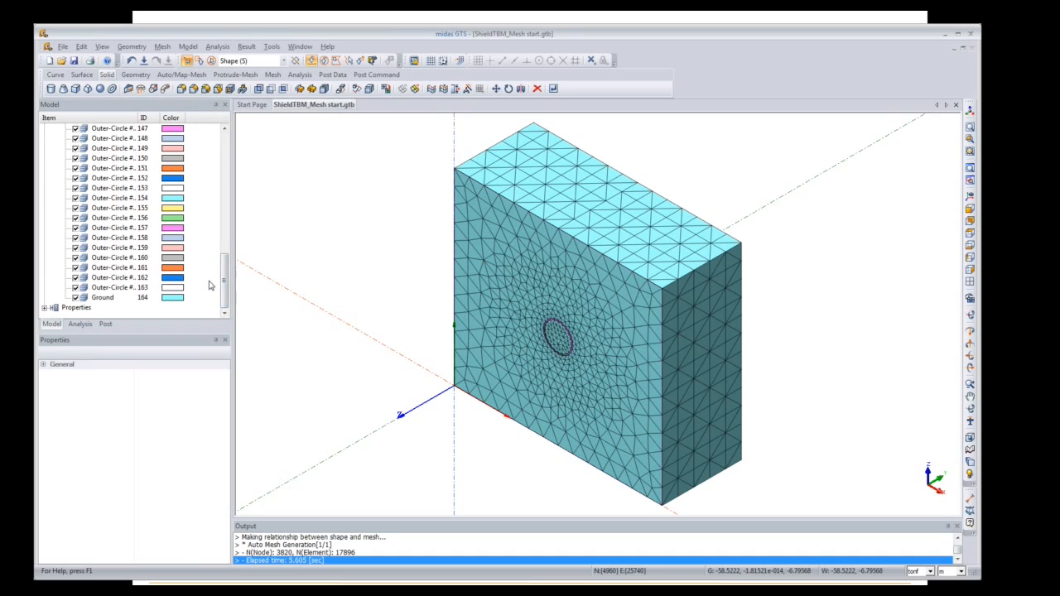
double_click(150, 119)
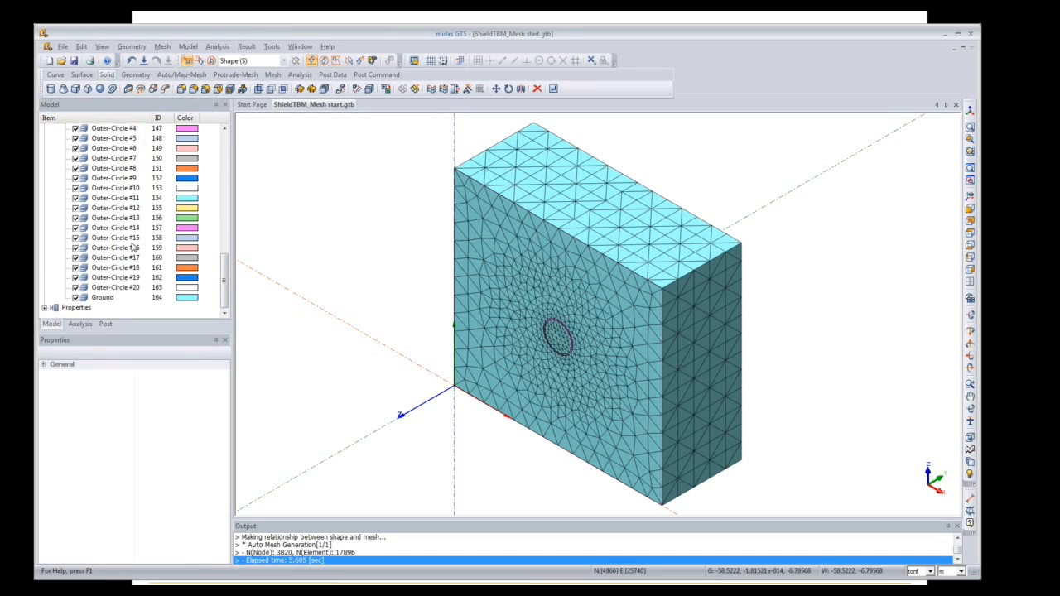
left_click(131, 287)
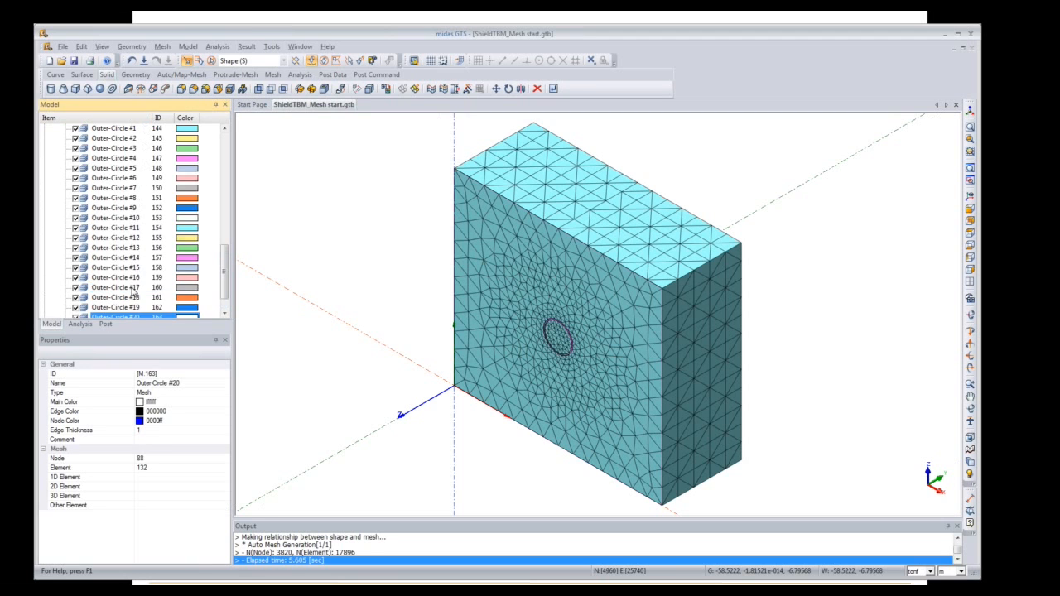
scroll(132, 292, "up", 5)
scroll(133, 291, "up", 5)
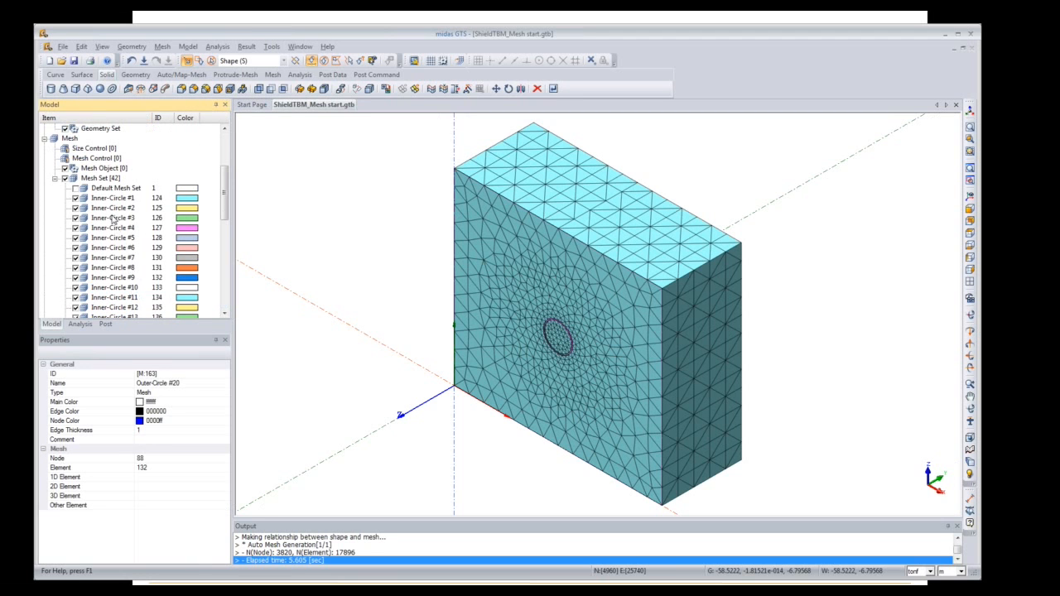
left_click_drag(224, 193, 212, 288)
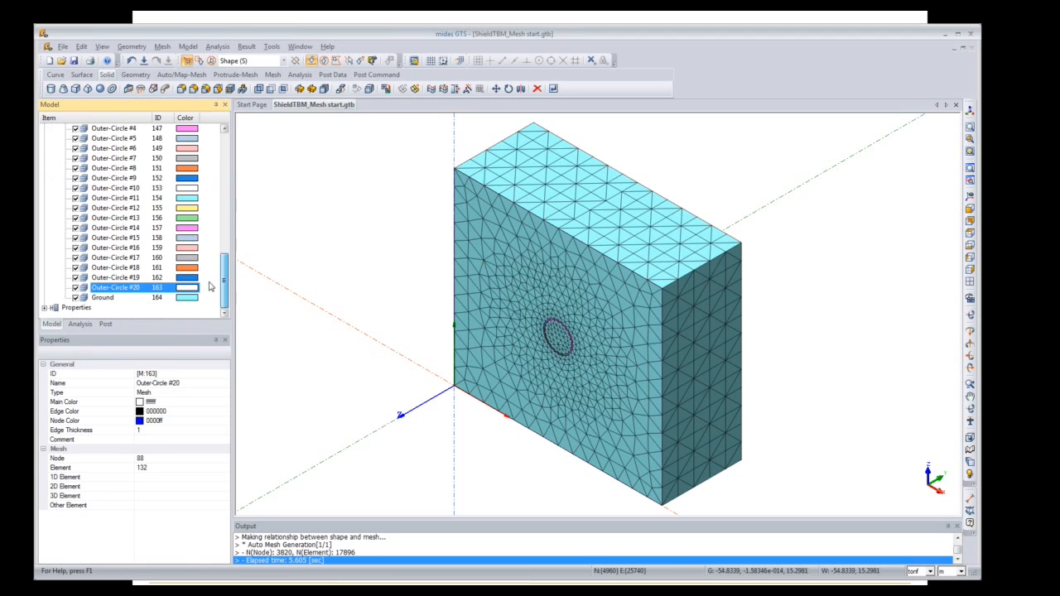
left_click(75, 298)
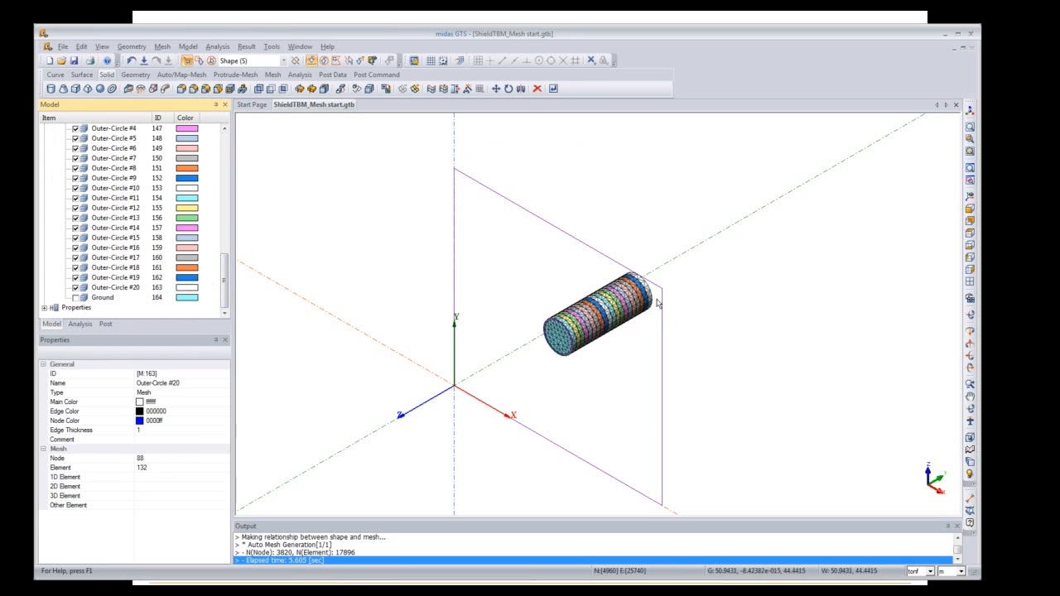
Step: Hide the plane outline curves and step through the first Inner-Circle mesh sets
left_click_drag(223, 289, 224, 176)
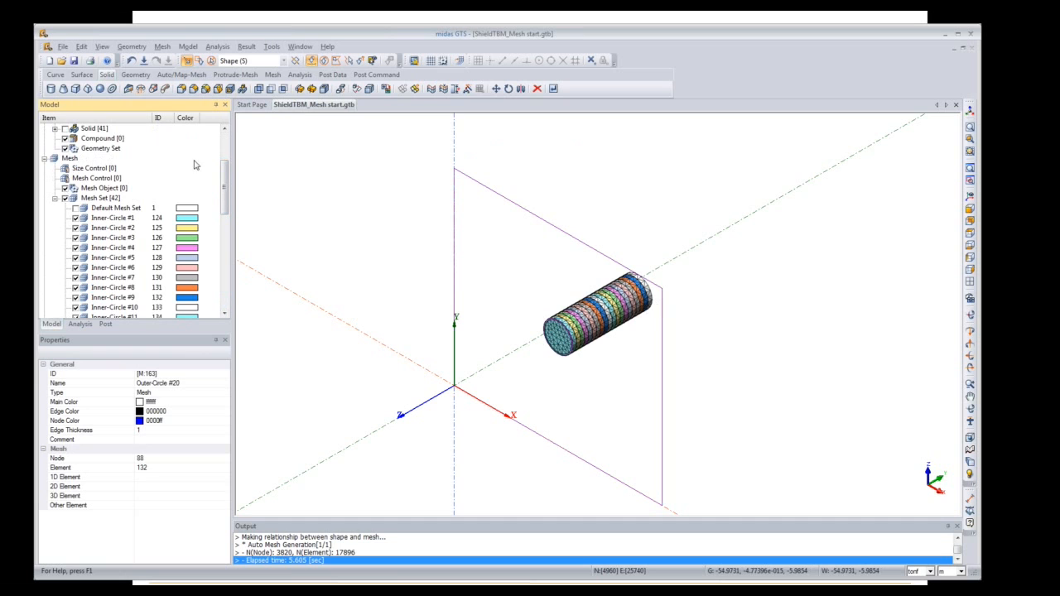
left_click_drag(223, 181, 224, 164)
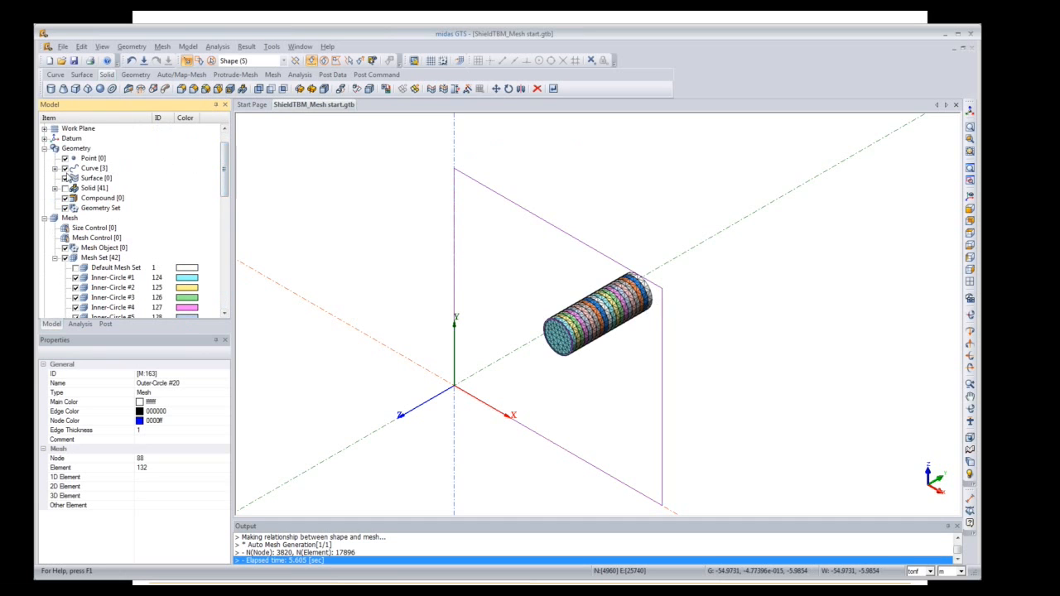
left_click(66, 169)
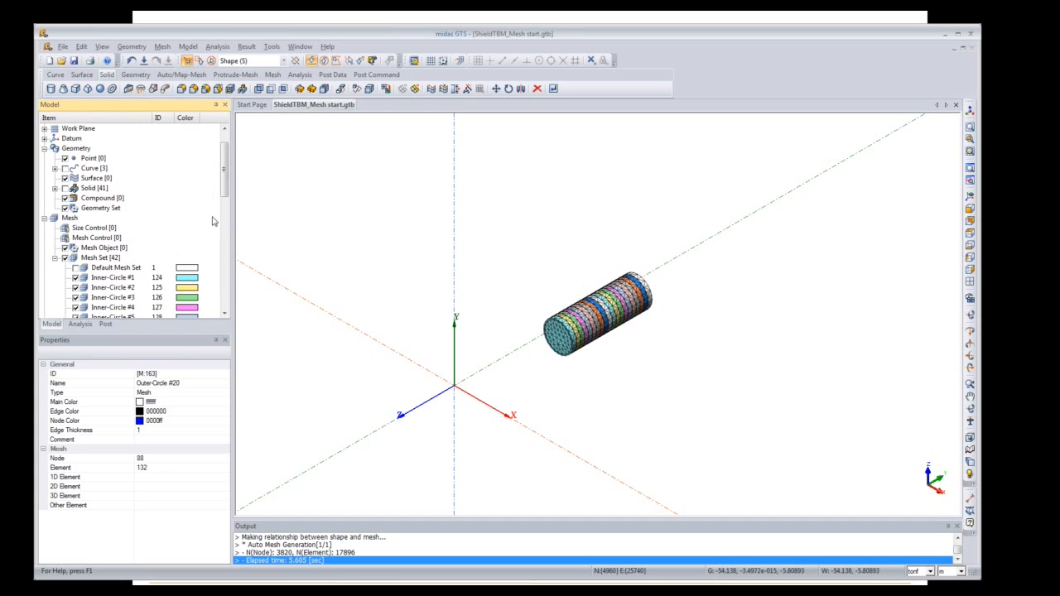
scroll(212, 221, "down", 5)
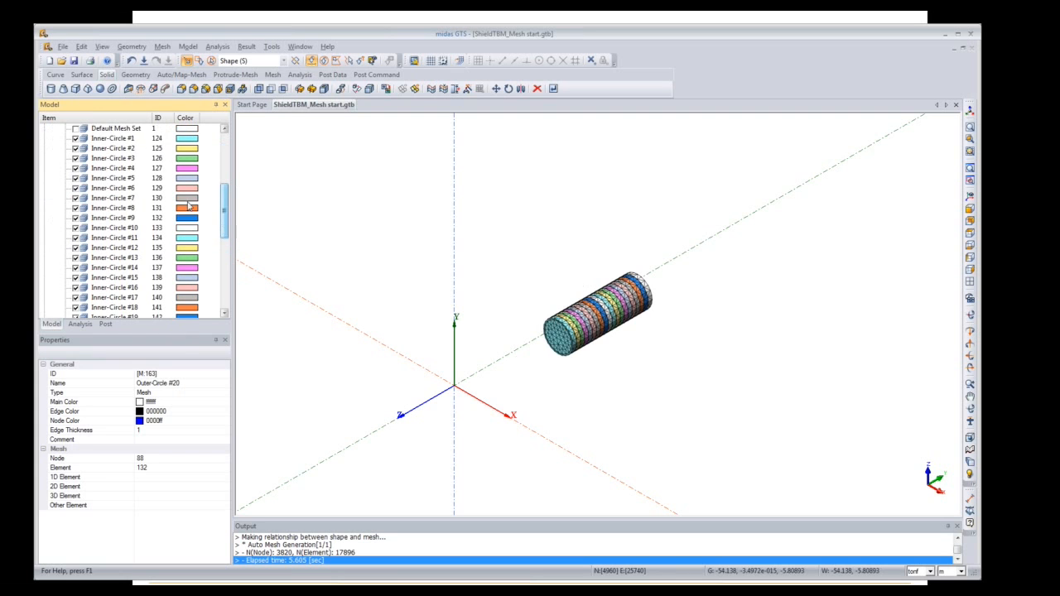
left_click(124, 139)
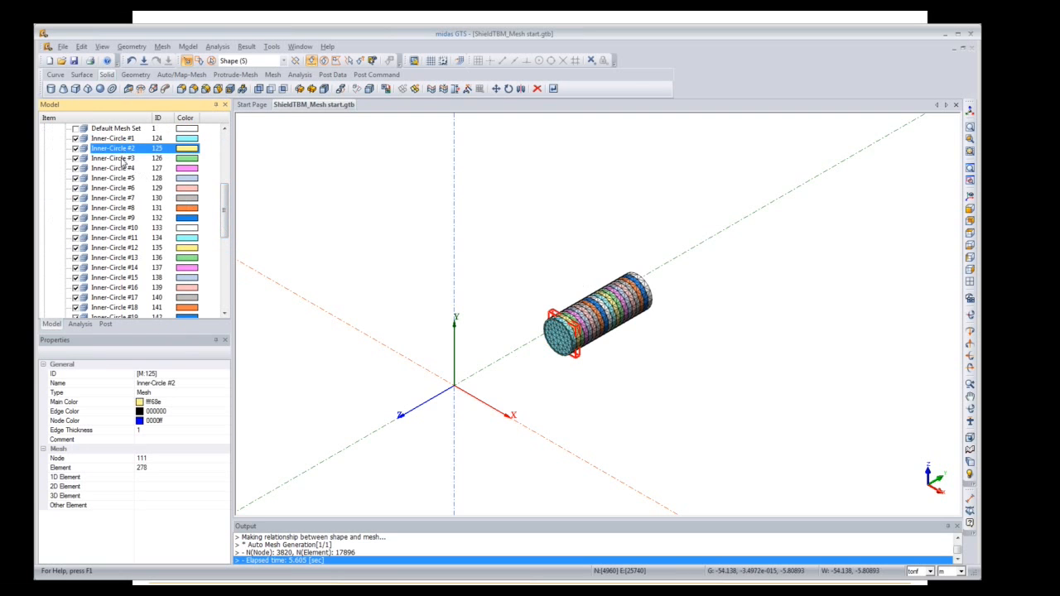
left_click(123, 158)
left_click(121, 170)
left_click(119, 179)
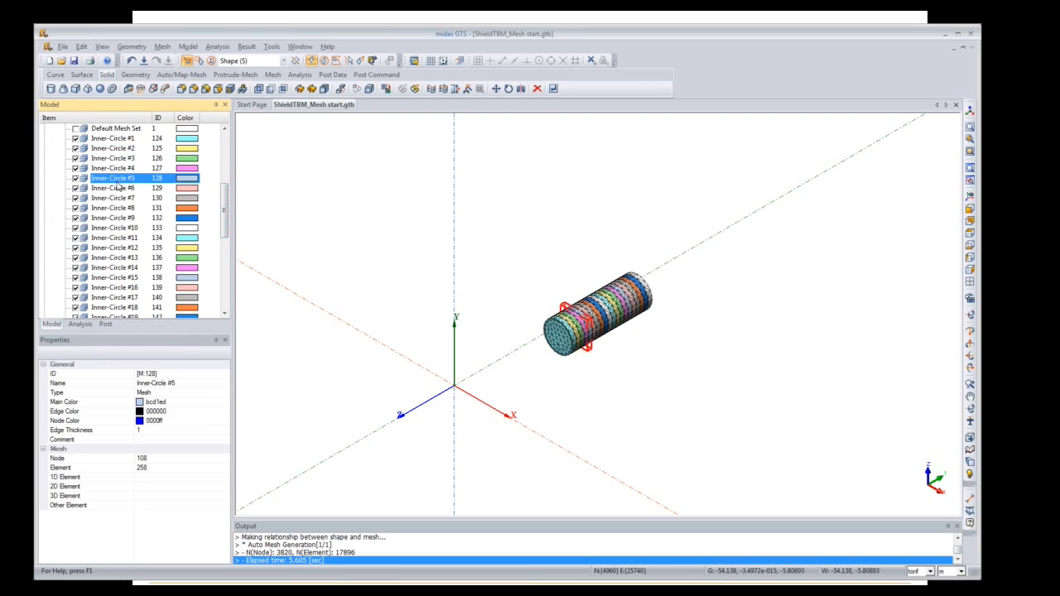
left_click(118, 189)
Step: Step through the Outer-Circle mesh sets from #1, then hide all mesh sets
left_click_drag(226, 217, 225, 270)
left_click(114, 162)
left_click(114, 168)
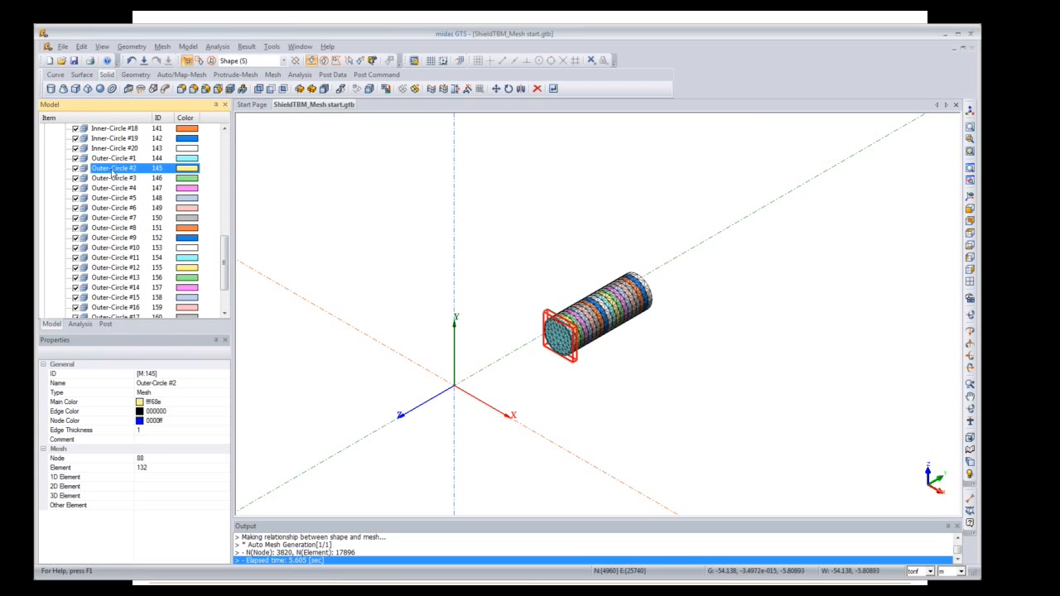
left_click(114, 178)
left_click(114, 188)
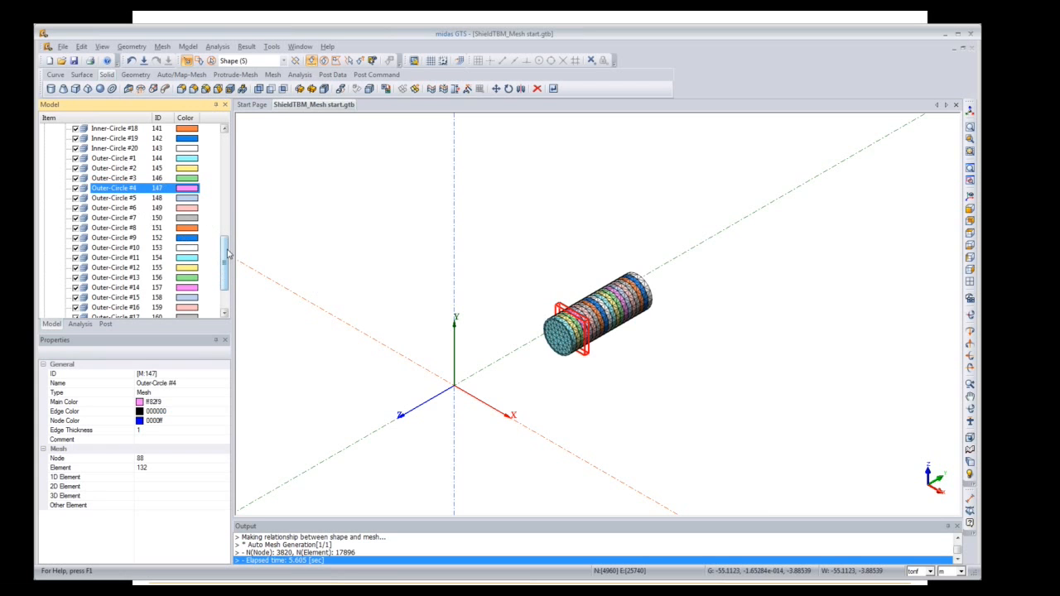
scroll(228, 253, "up", 10)
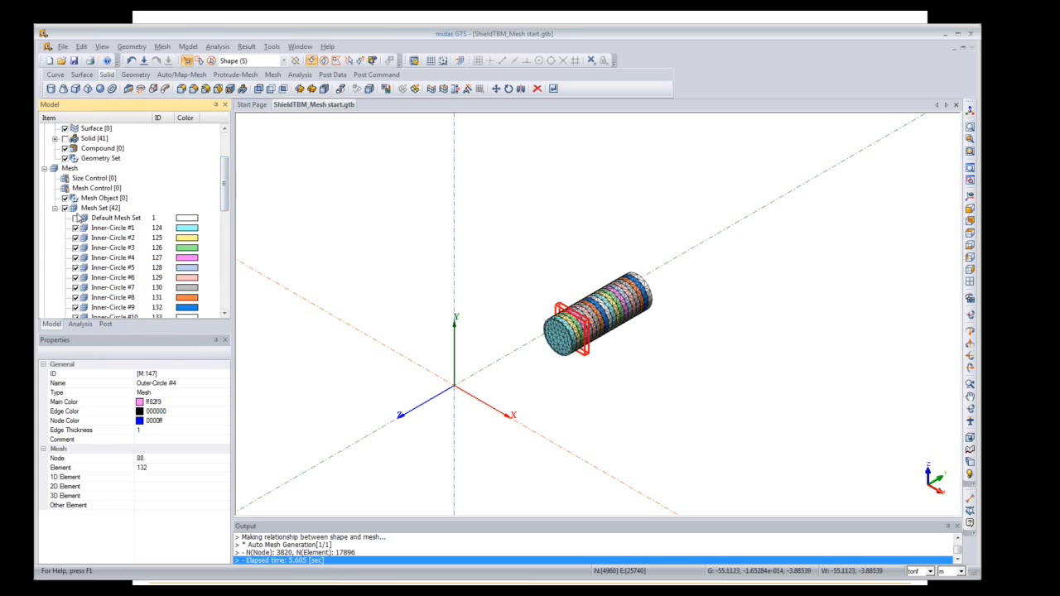
left_click(65, 208)
Step: Show the solids again and display only Outer Circle-D1 to D20
double_click(66, 210)
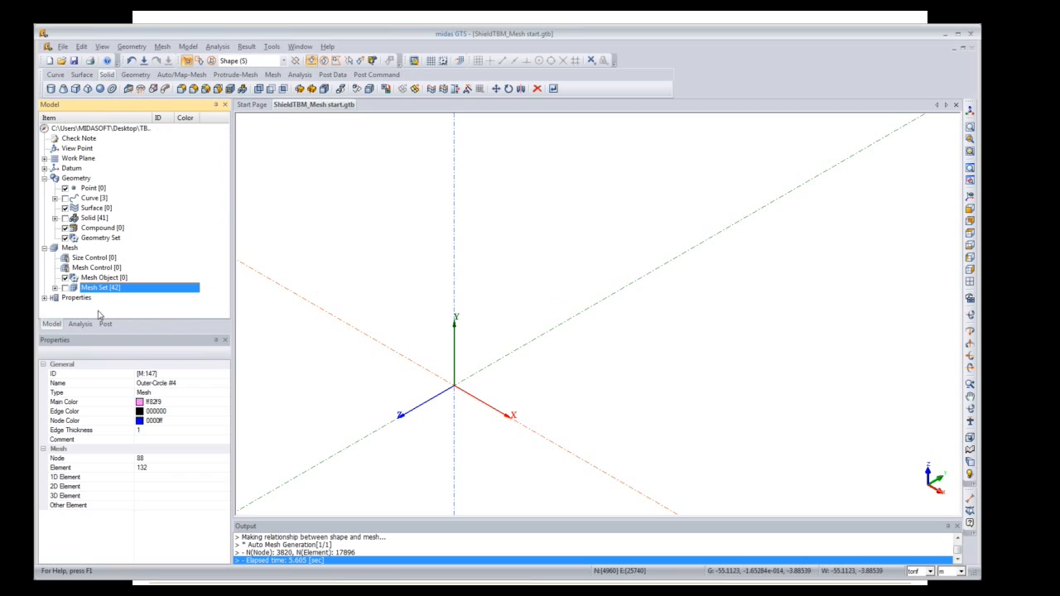
left_click(65, 218)
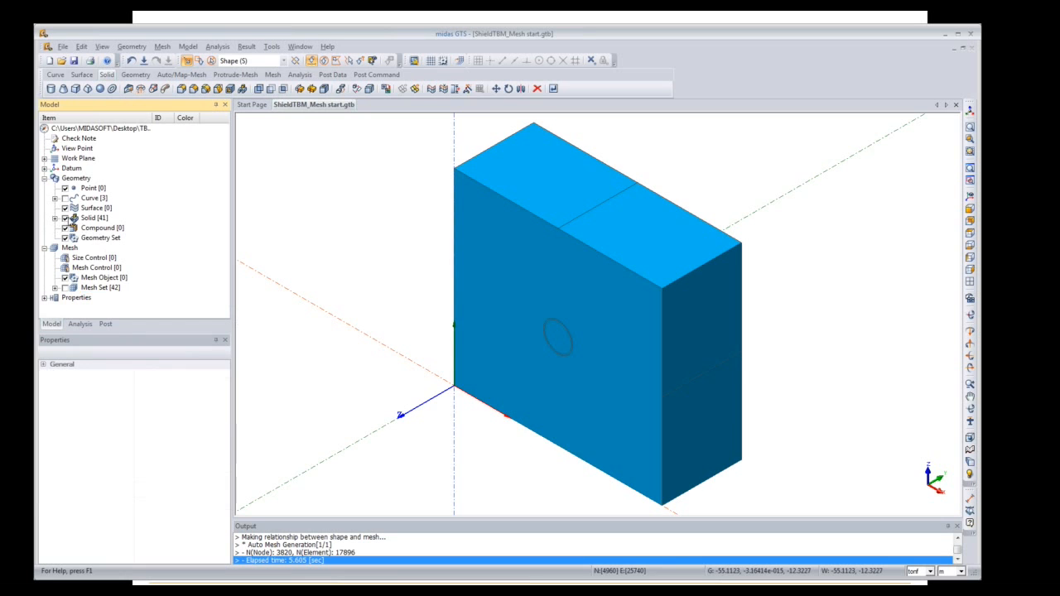
left_click(55, 218)
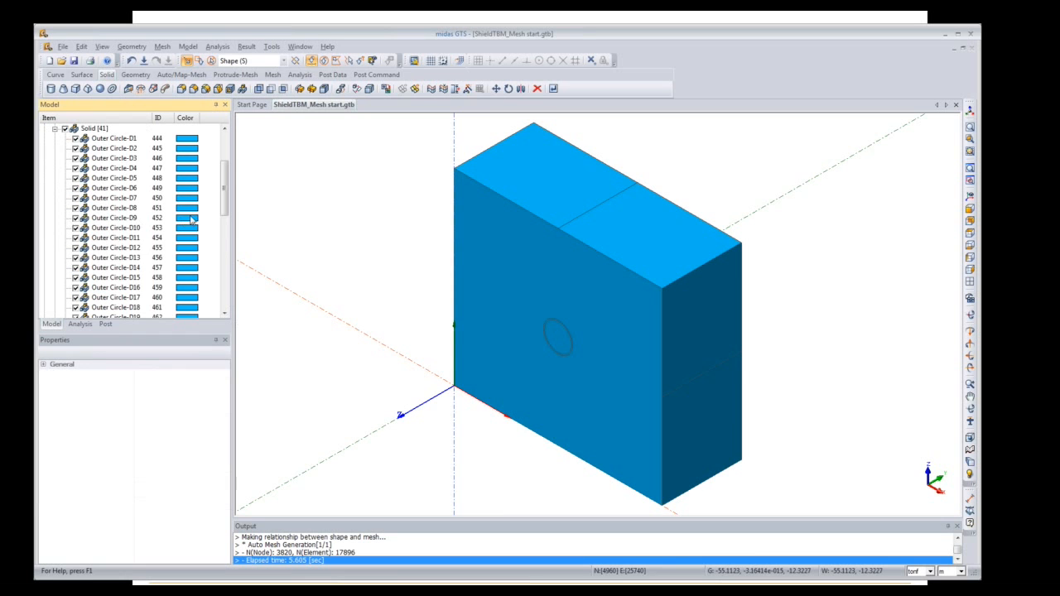
left_click_drag(223, 207, 227, 246)
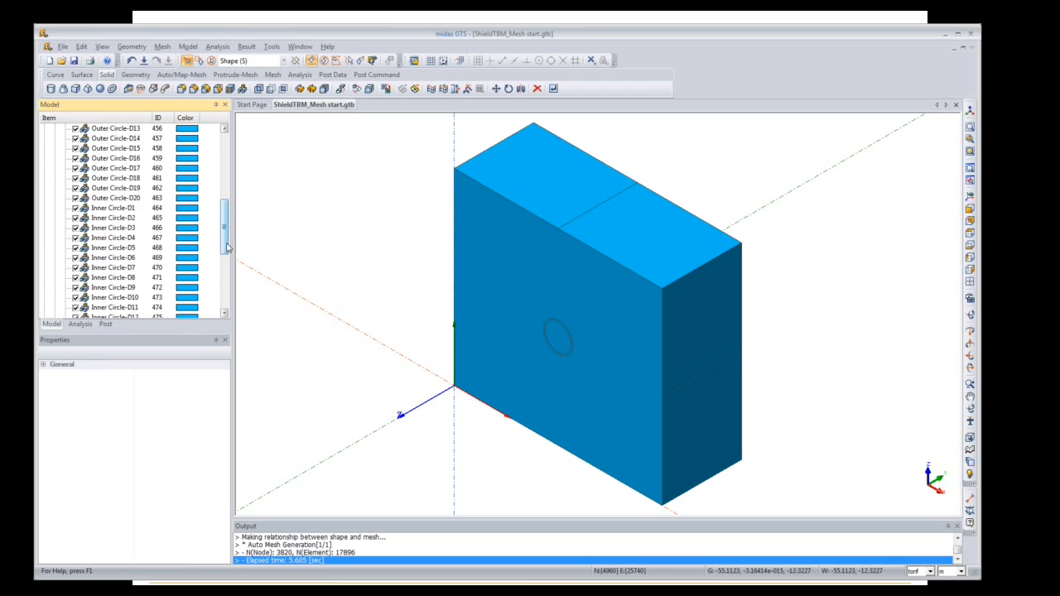
left_click_drag(227, 247, 222, 184)
left_click(118, 209)
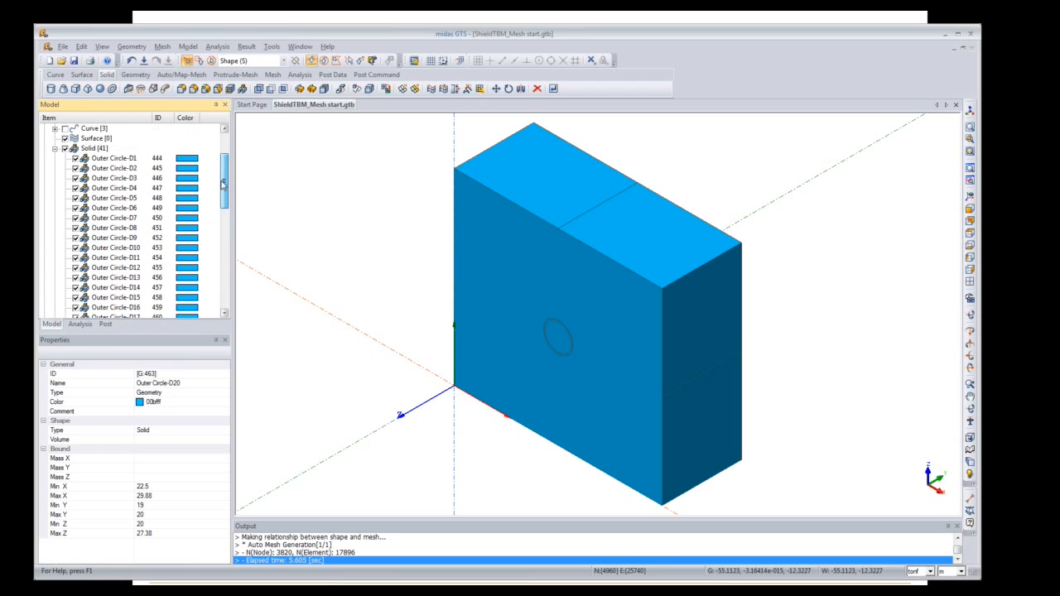
left_click(102, 160, "shift")
right_click(102, 163)
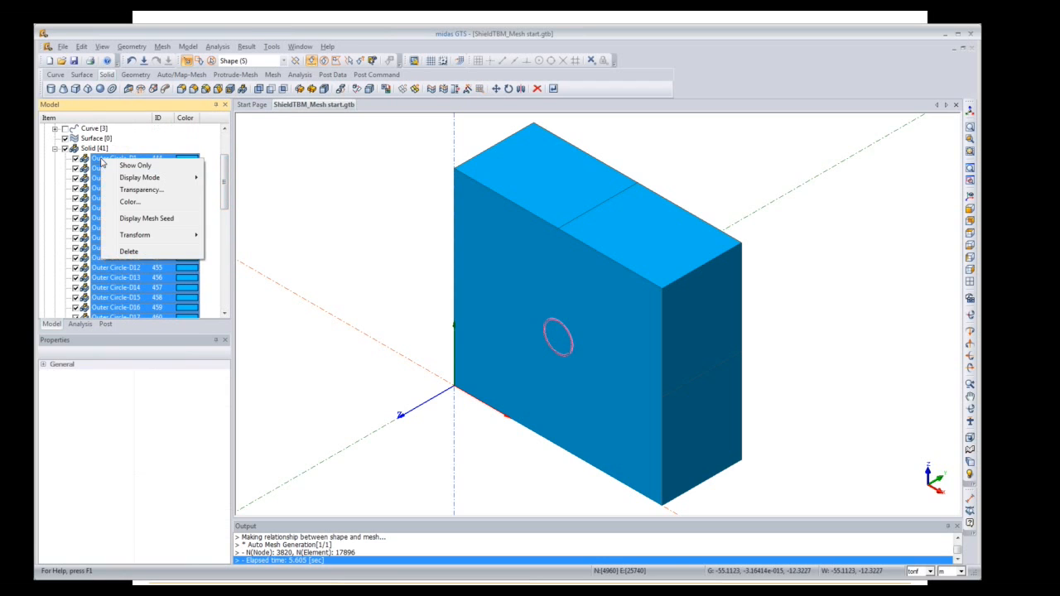
left_click(136, 167)
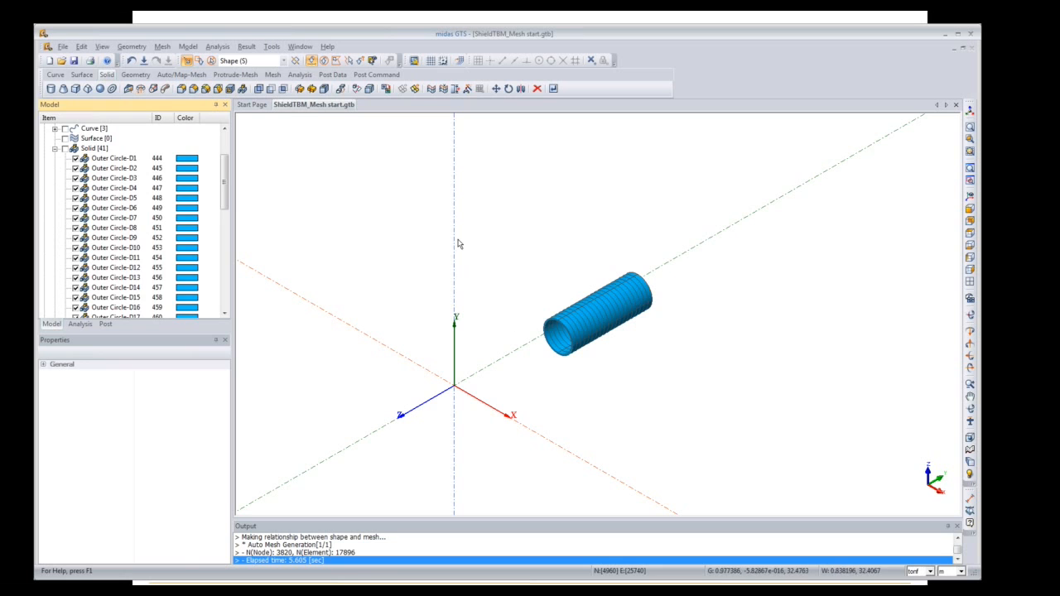
Step: Open Extract Element from the Model > Element menu
left_click(188, 46)
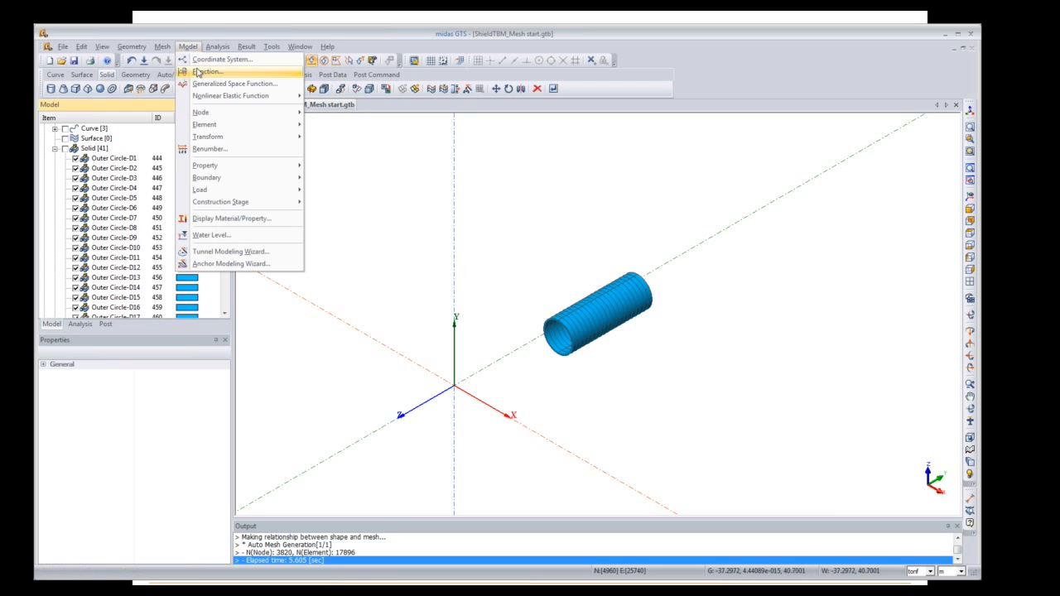
mouse_move(243, 169)
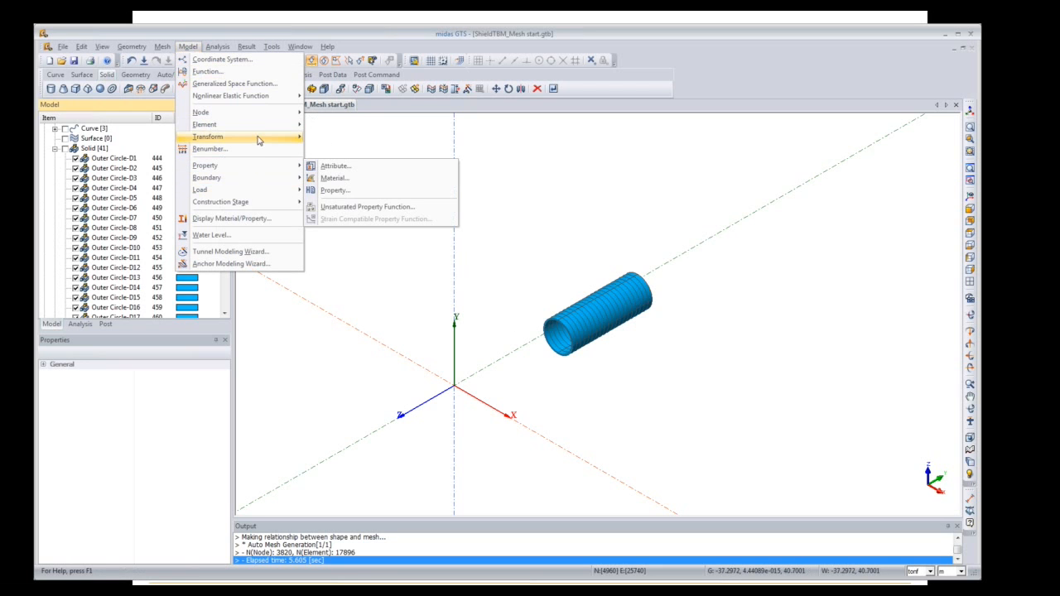
mouse_move(265, 125)
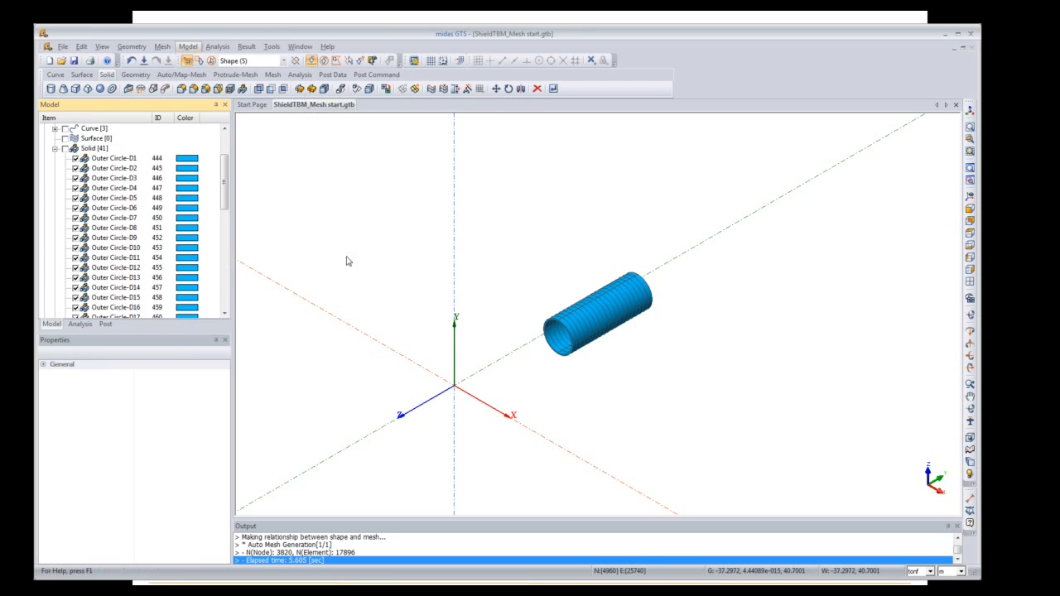
left_click(345, 250)
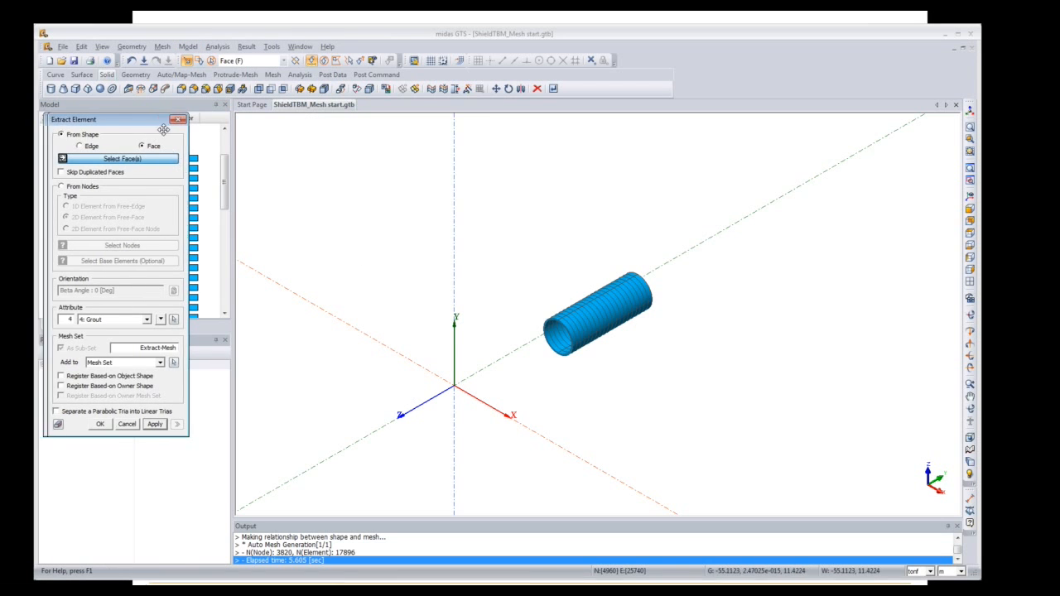
Step: In side view, window-select all 200 tunnel faces and extract them with attribute 3: Shield into set Shield
left_click_drag(134, 122, 250, 119)
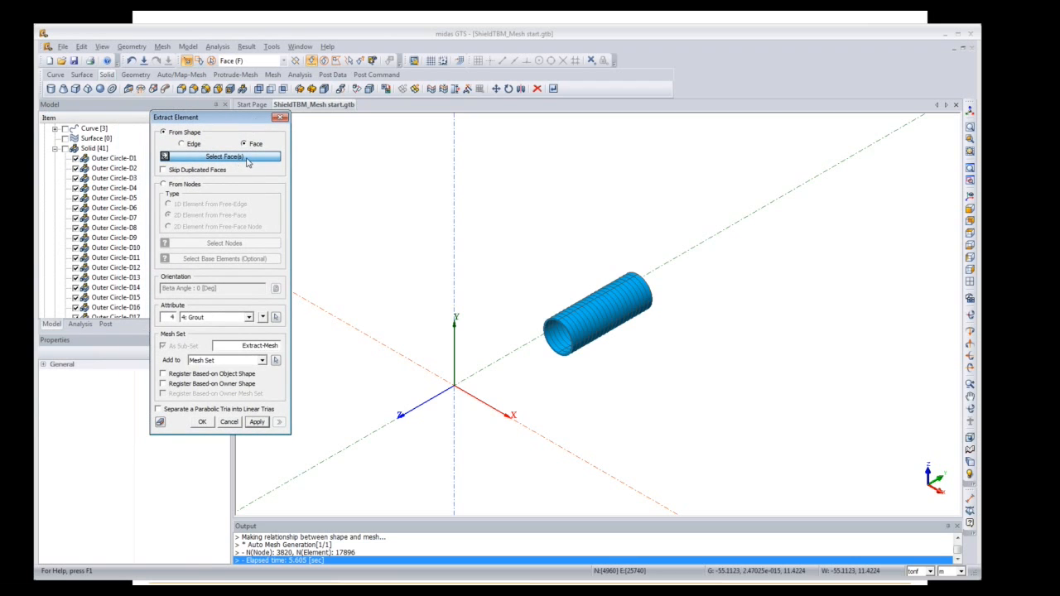
left_click(970, 246)
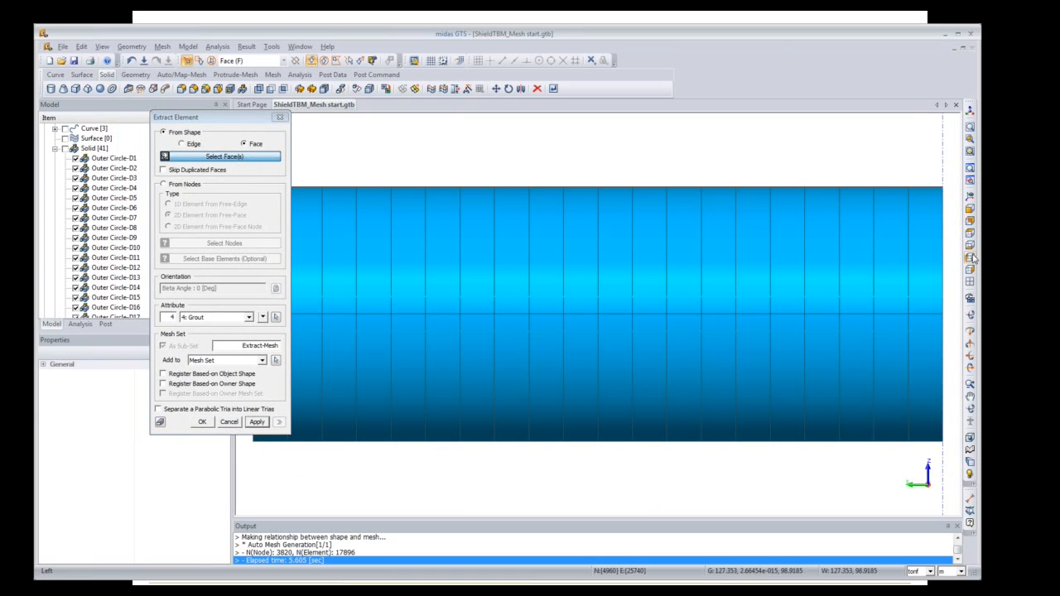
left_click_drag(211, 114, 144, 111)
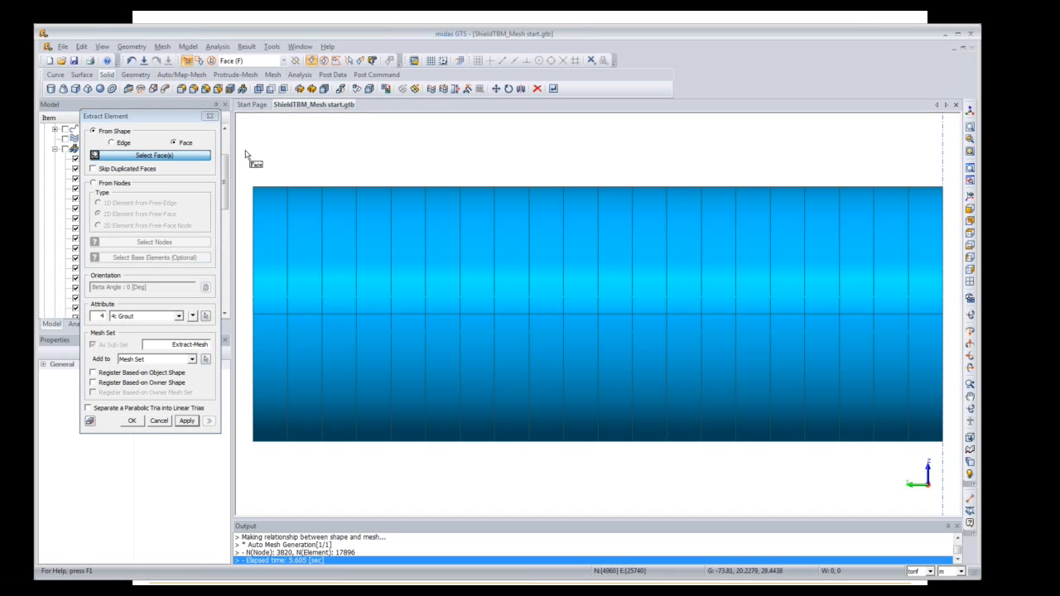
left_click_drag(244, 142, 950, 487)
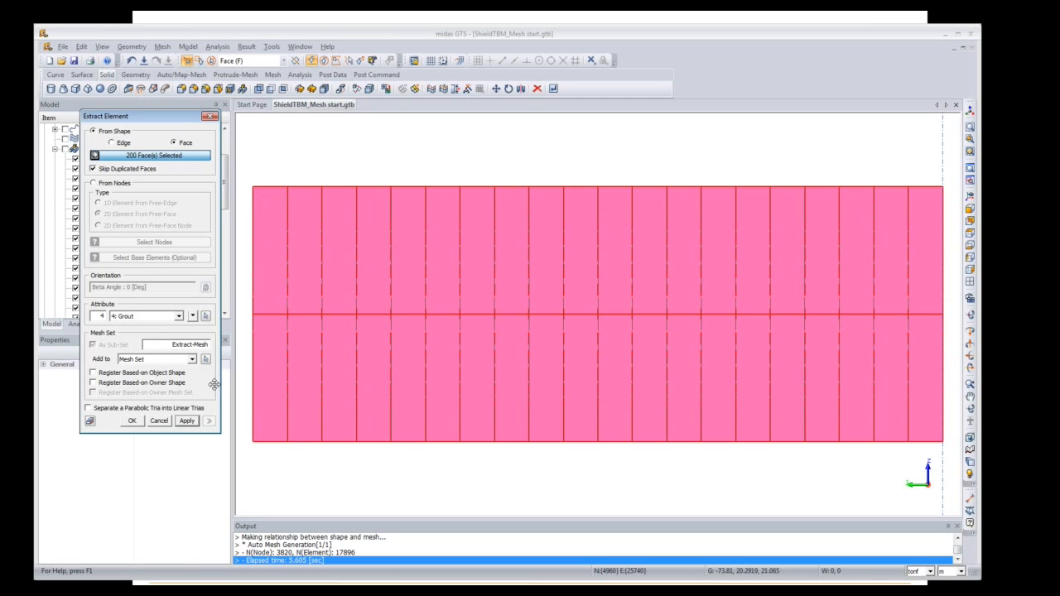
left_click(173, 324)
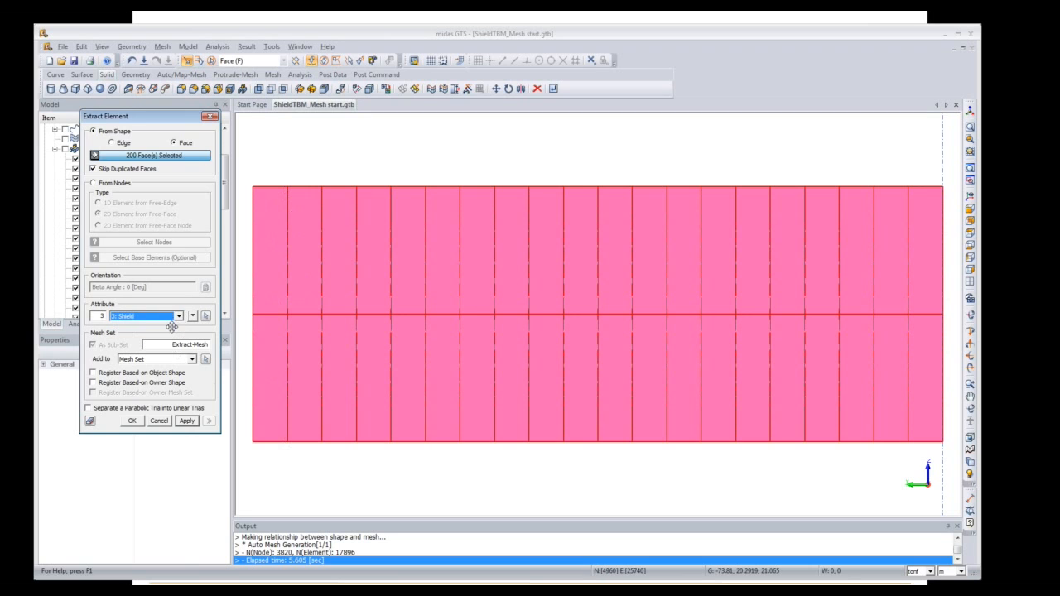
left_click(170, 343)
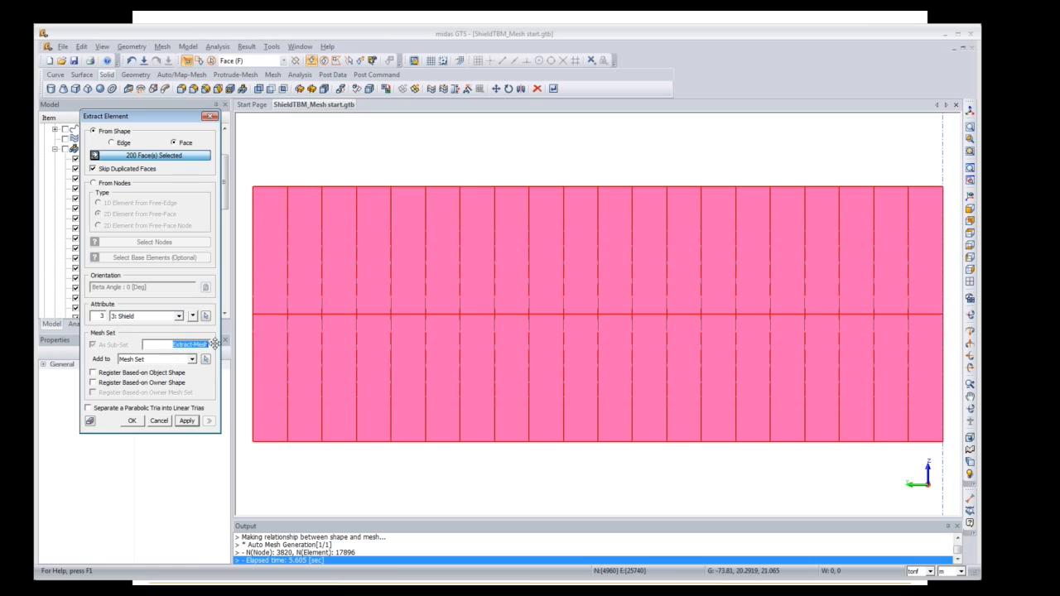
key("Delete")
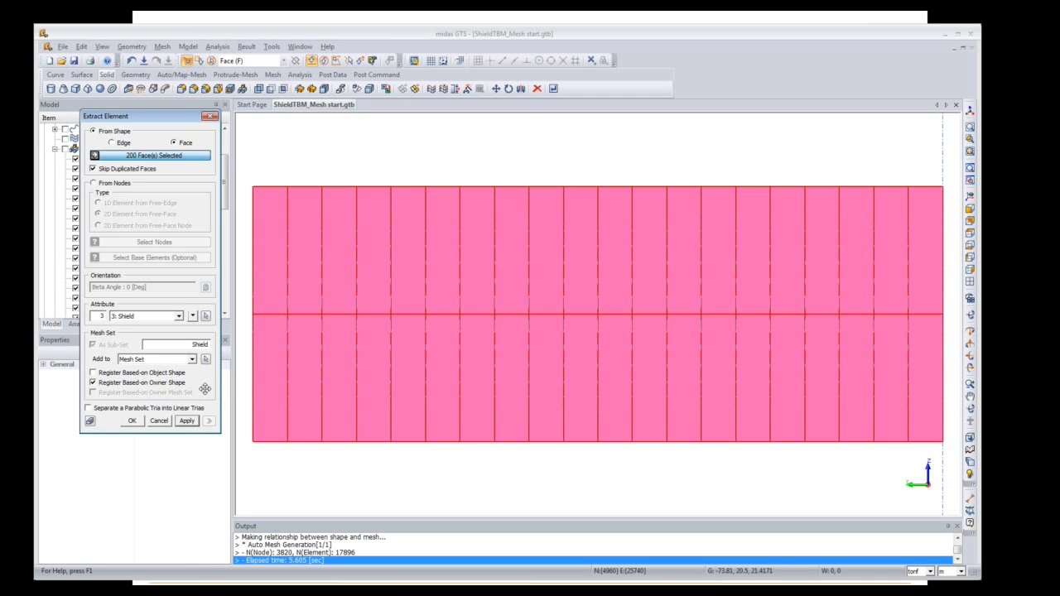
left_click(134, 422)
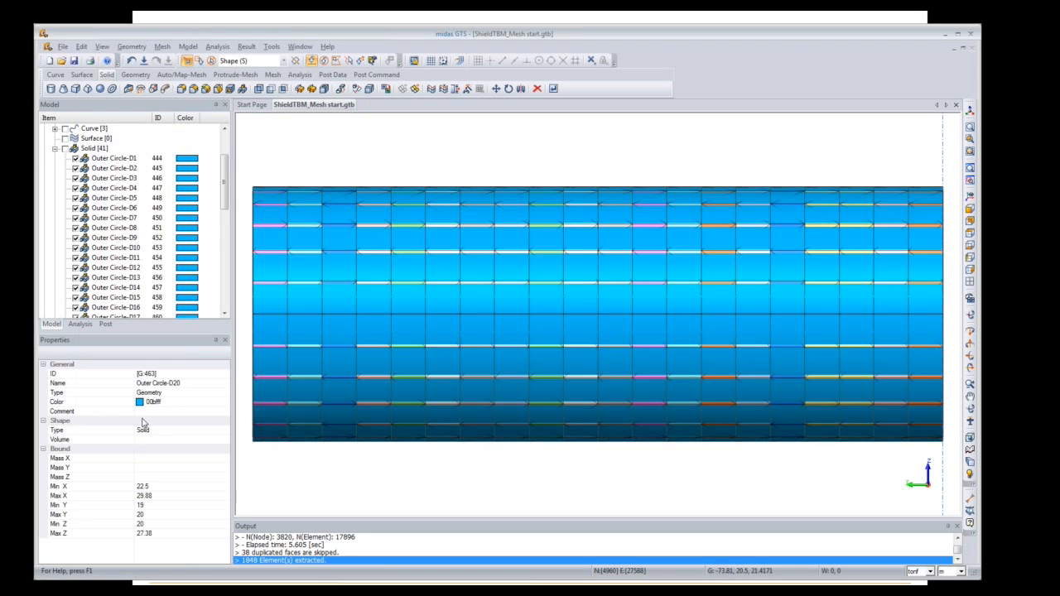
Step: In isometric view, hide Outer Circle-D1 to D20, then switch to the Left view
left_click(971, 113)
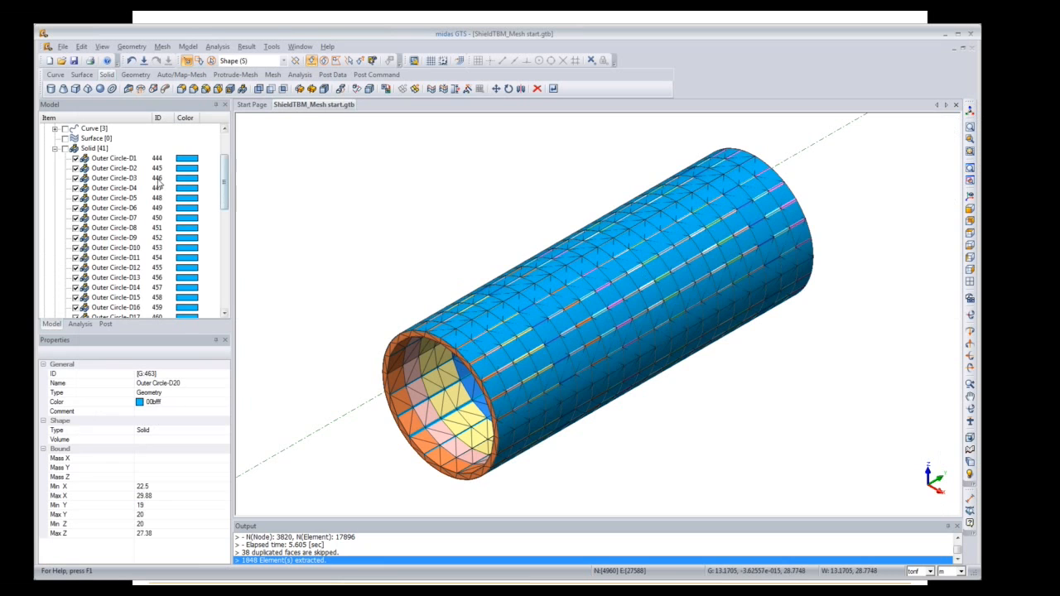
left_click(113, 159)
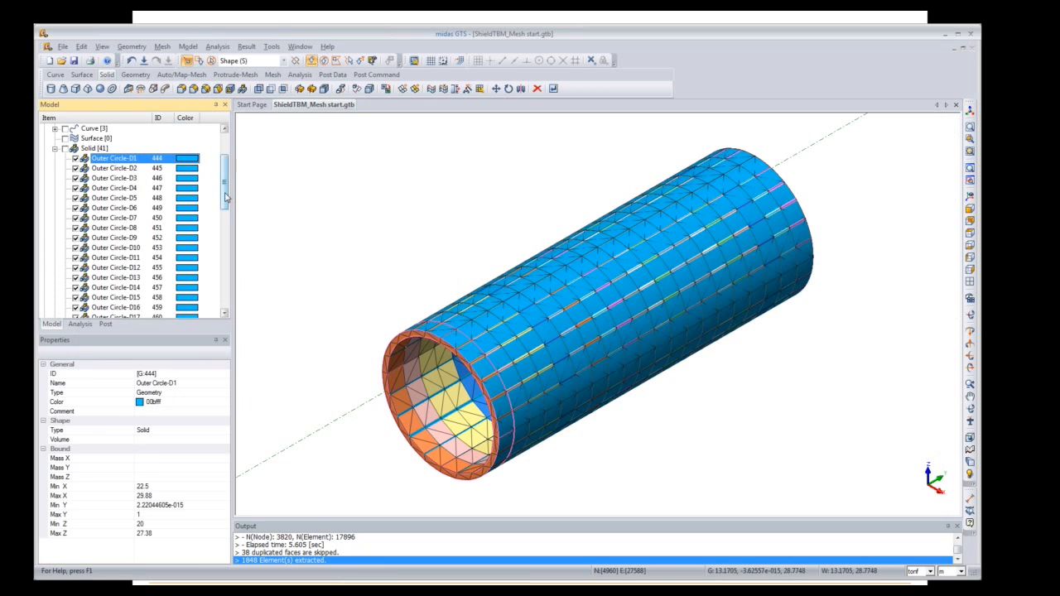
left_click_drag(226, 197, 218, 282)
scroll(218, 283, "up", 6)
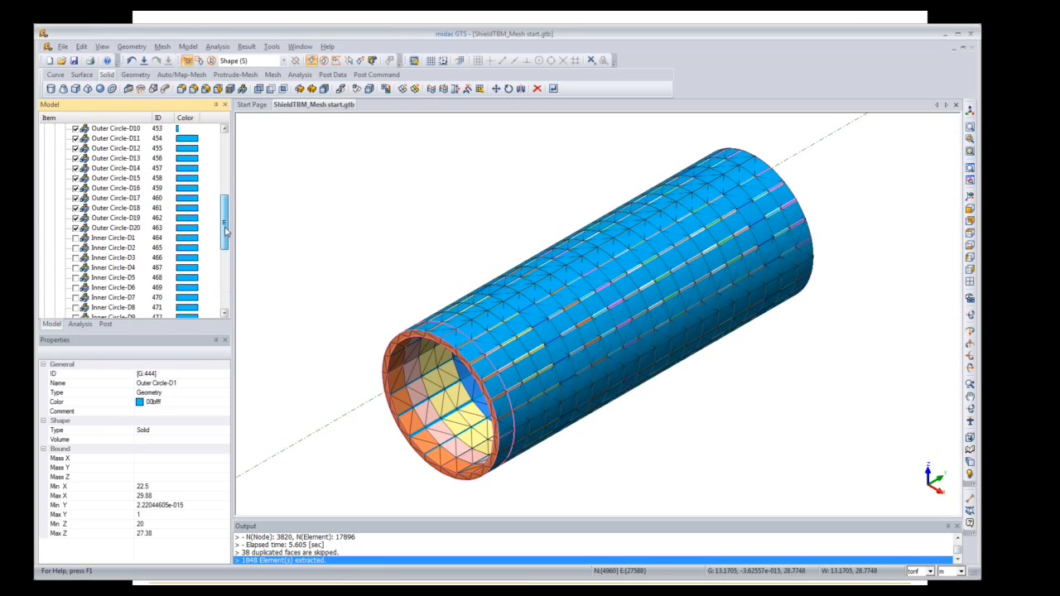
left_click(120, 239, "shift")
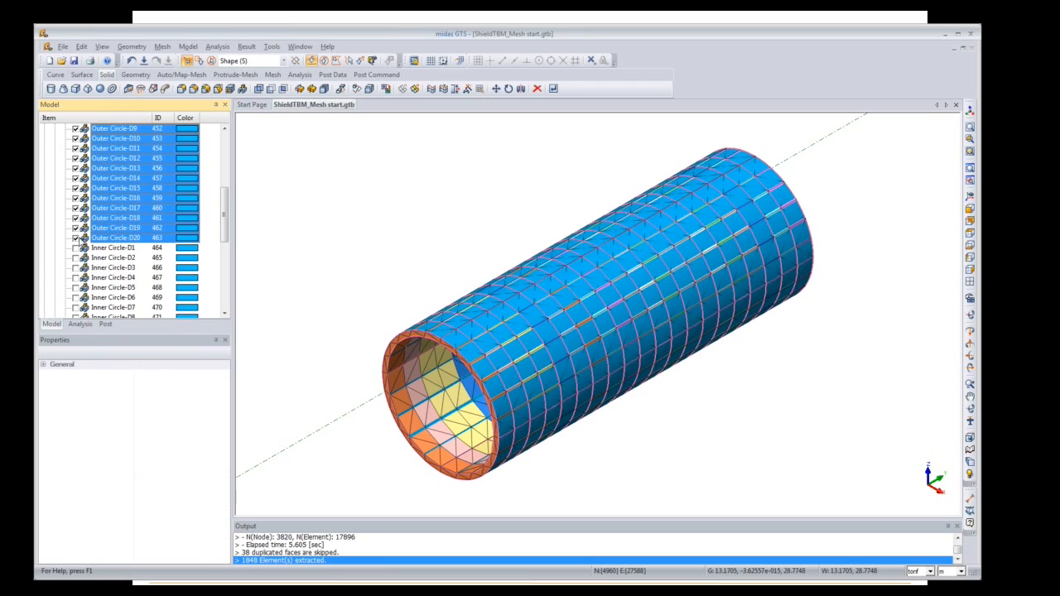
left_click(76, 239)
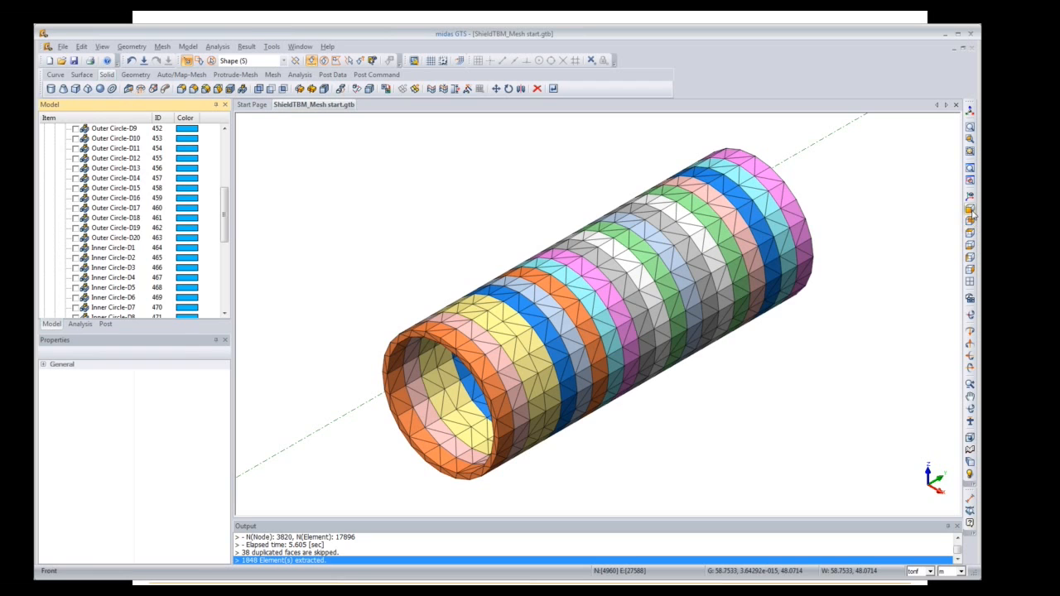
left_click(971, 257)
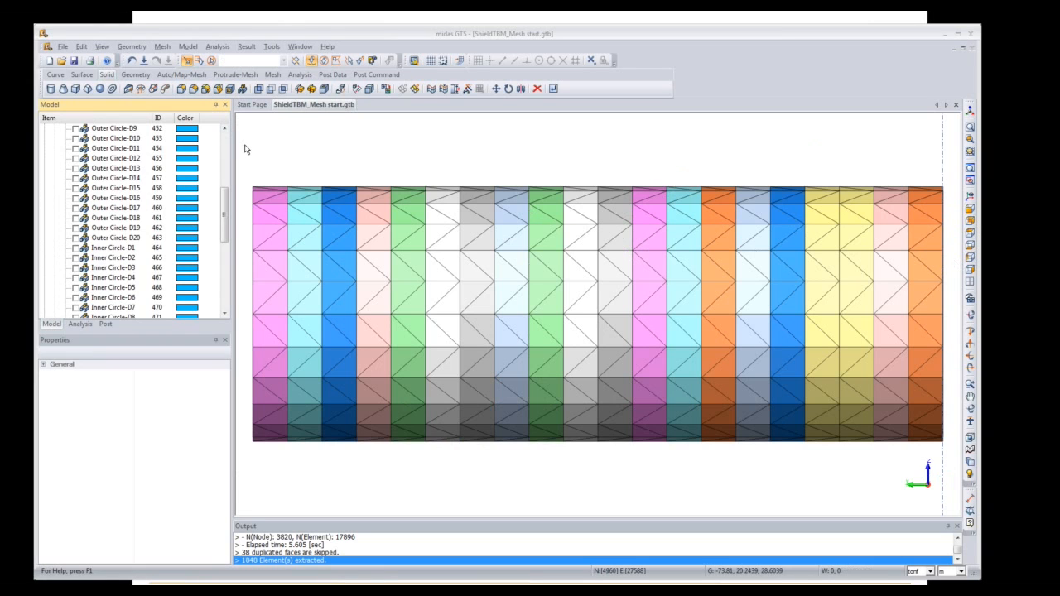
Step: Delete the 88 elements along the tunnel's left and right ends, then view the ring from the front
key("Delete")
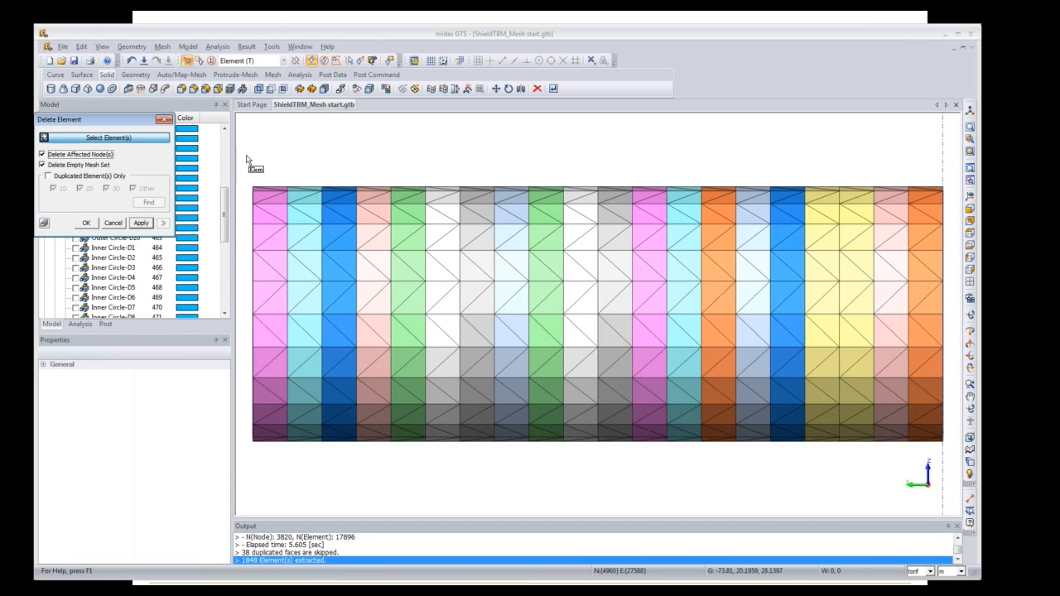
left_click_drag(245, 168, 268, 470)
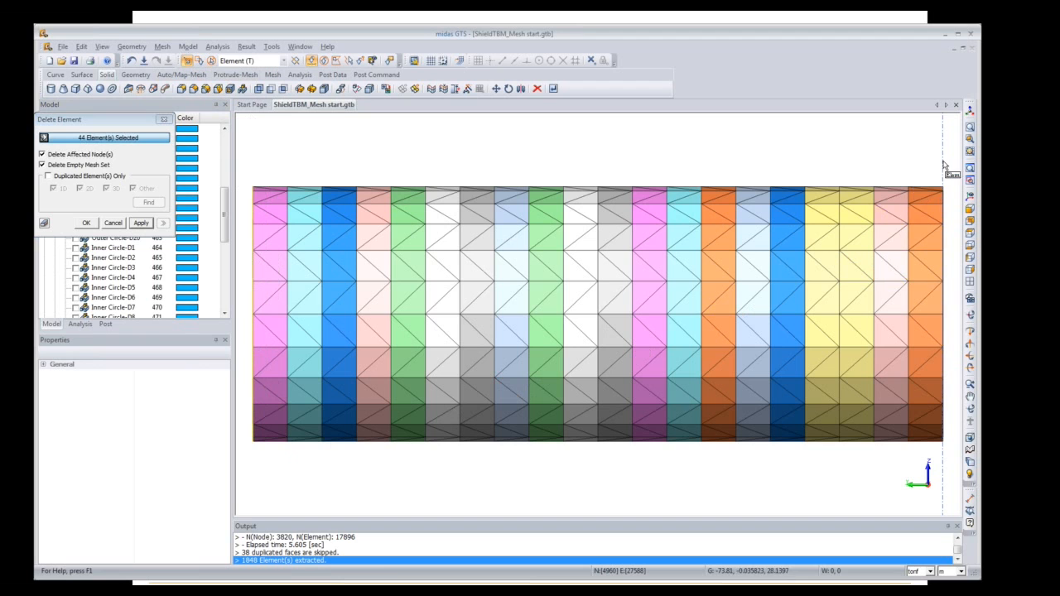
left_click_drag(937, 170, 955, 456)
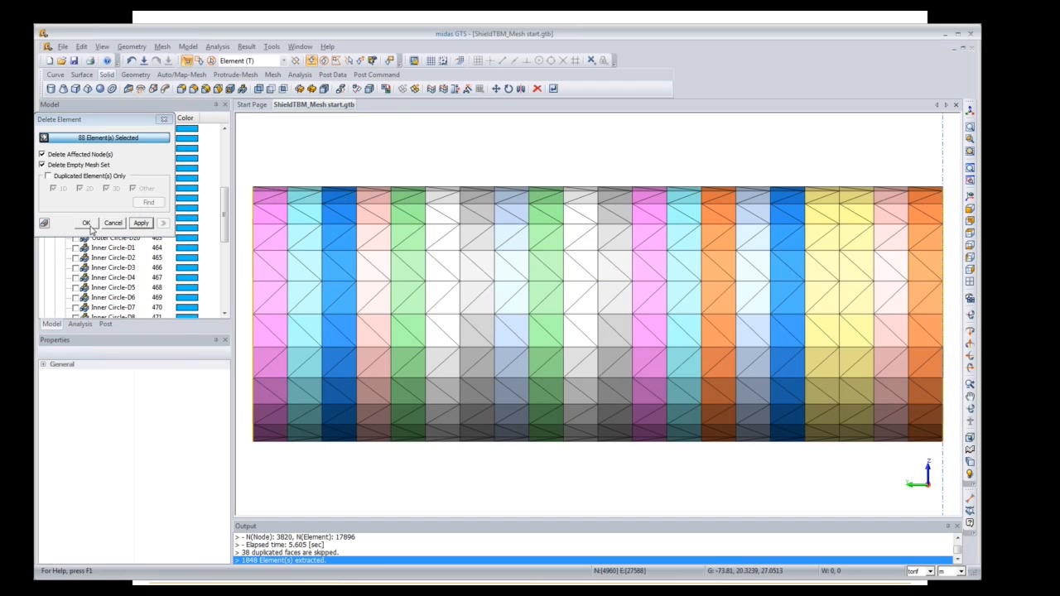
left_click(139, 224)
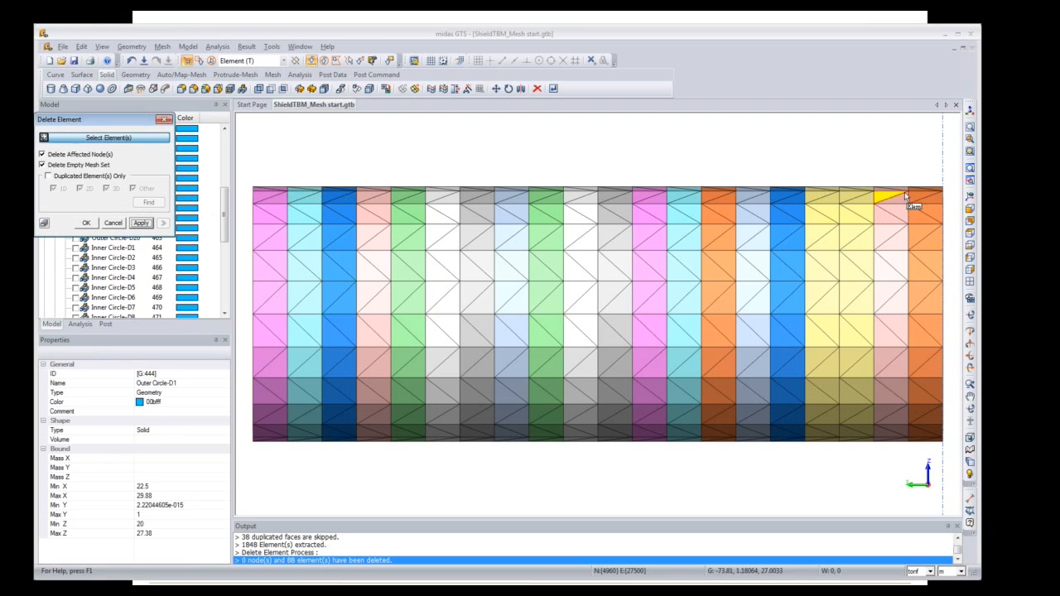
left_click(971, 209)
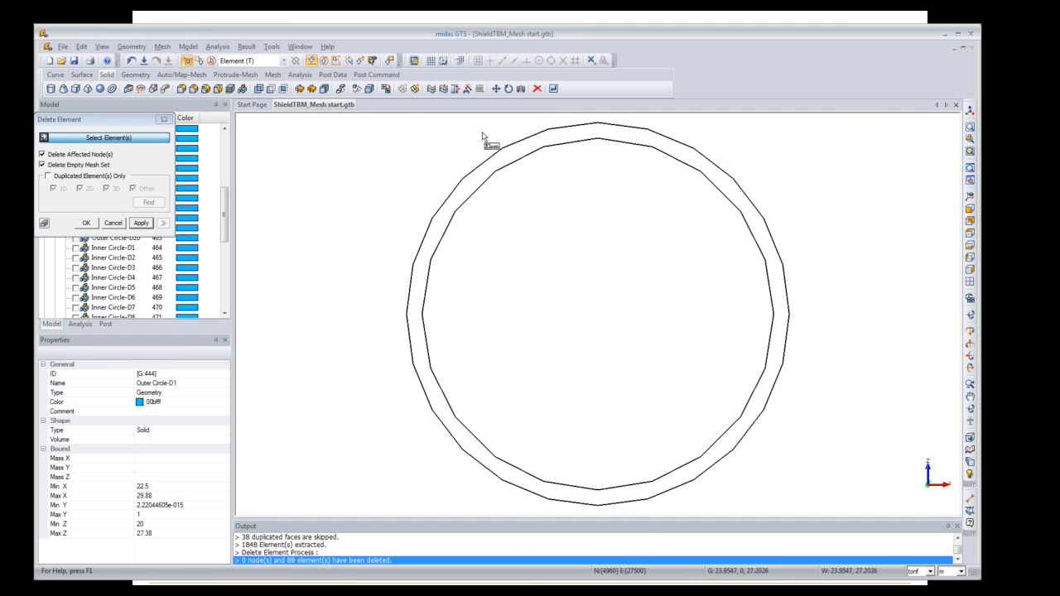
Step: Polygon-select the 800 inner-ring elements, delete them, and return to the isometric view
left_click(337, 62)
left_click(480, 182)
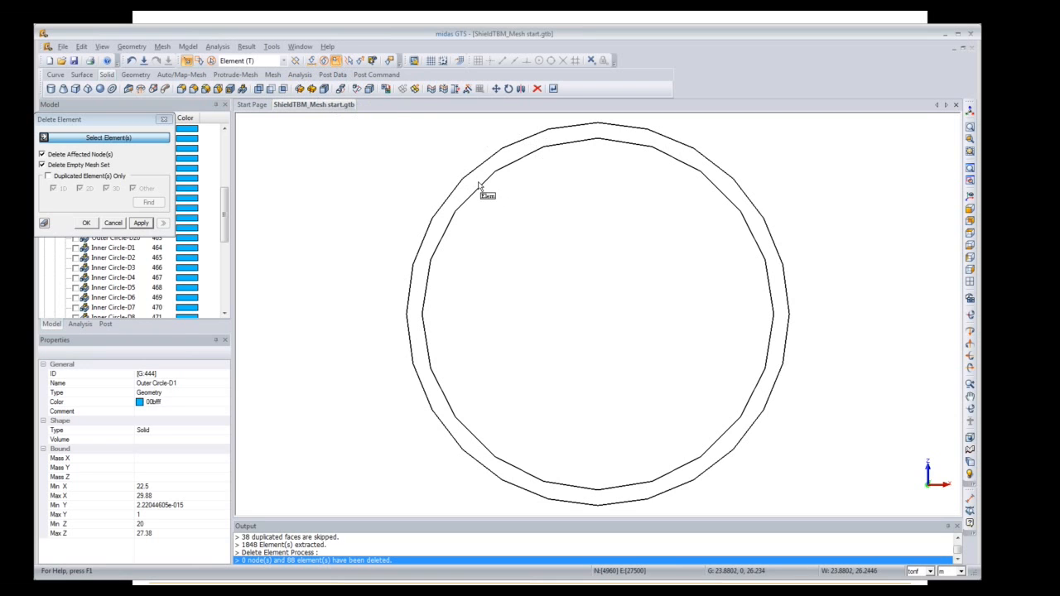
left_click(509, 156)
left_click(579, 132)
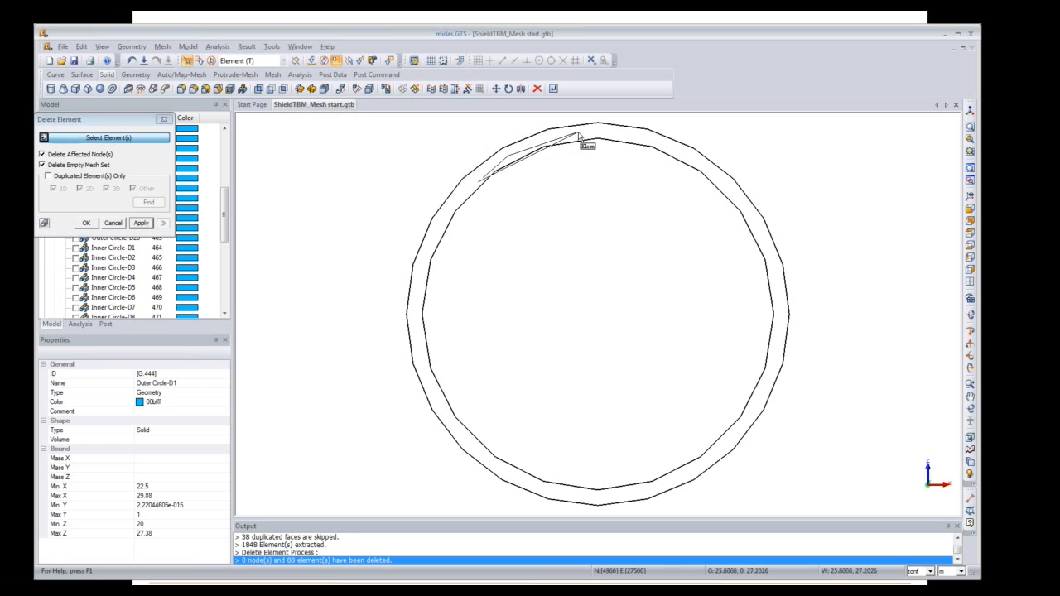
left_click(626, 132)
left_click(690, 158)
left_click(749, 205)
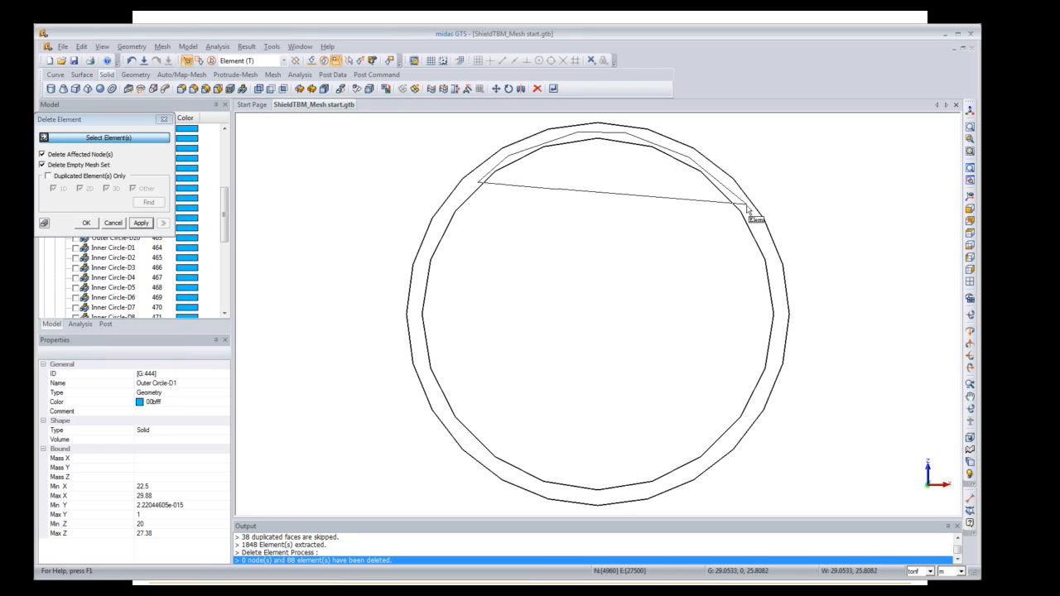
left_click(776, 263)
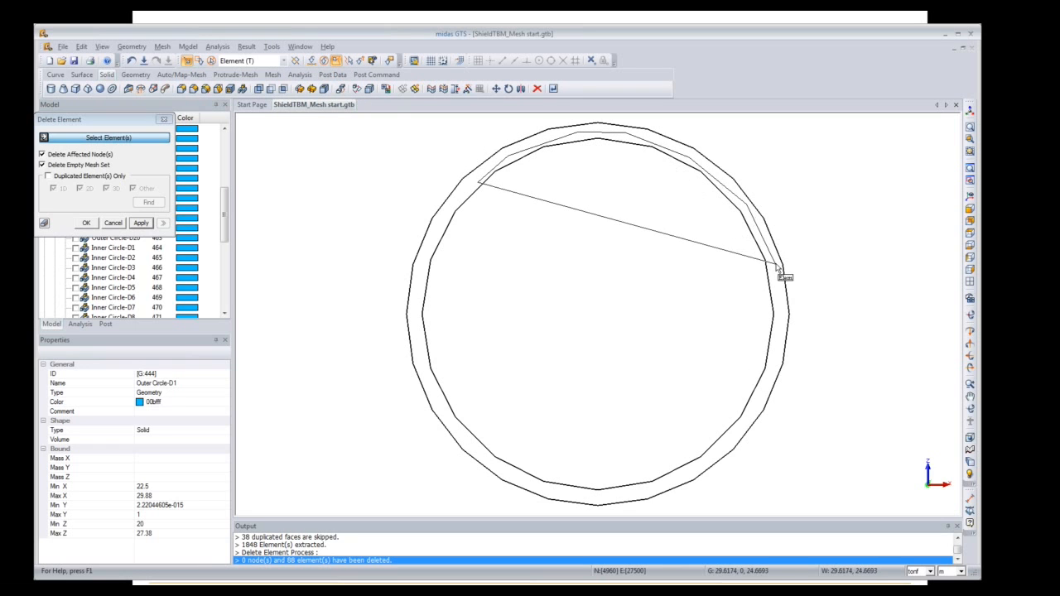
left_click(784, 351)
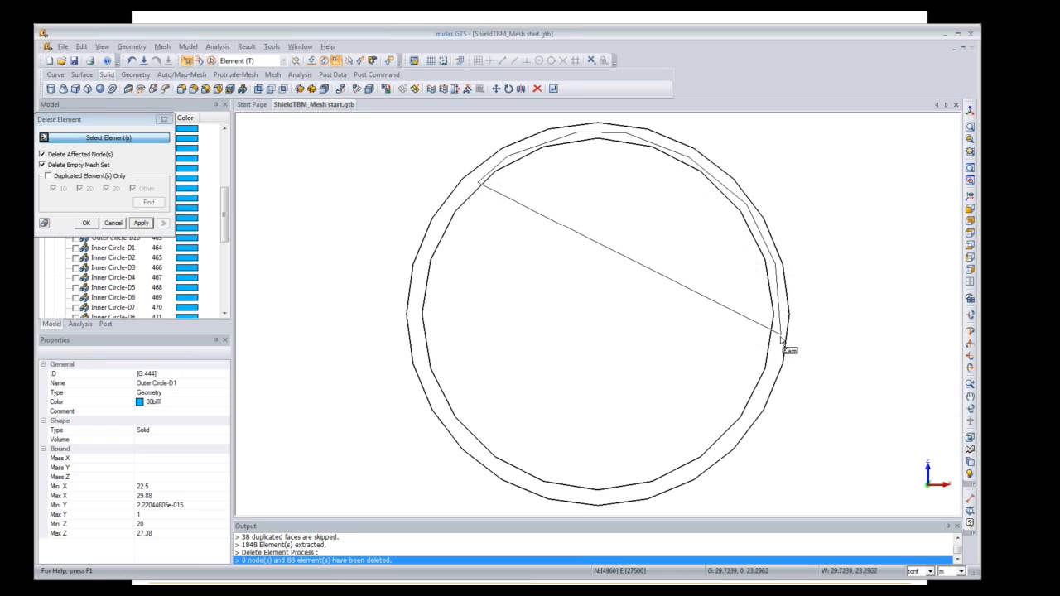
left_click(736, 447)
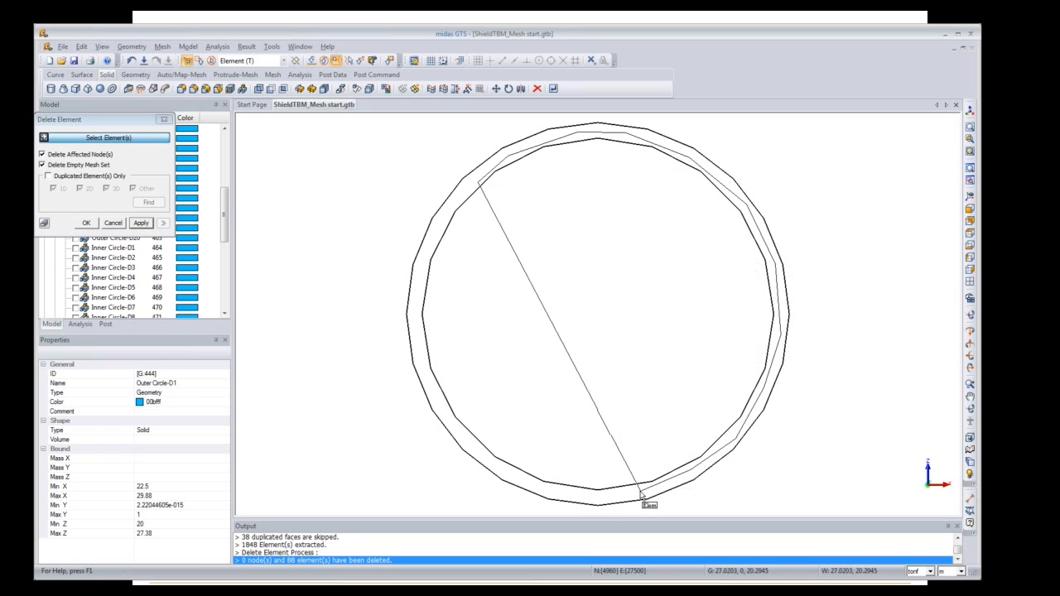
left_click(592, 503)
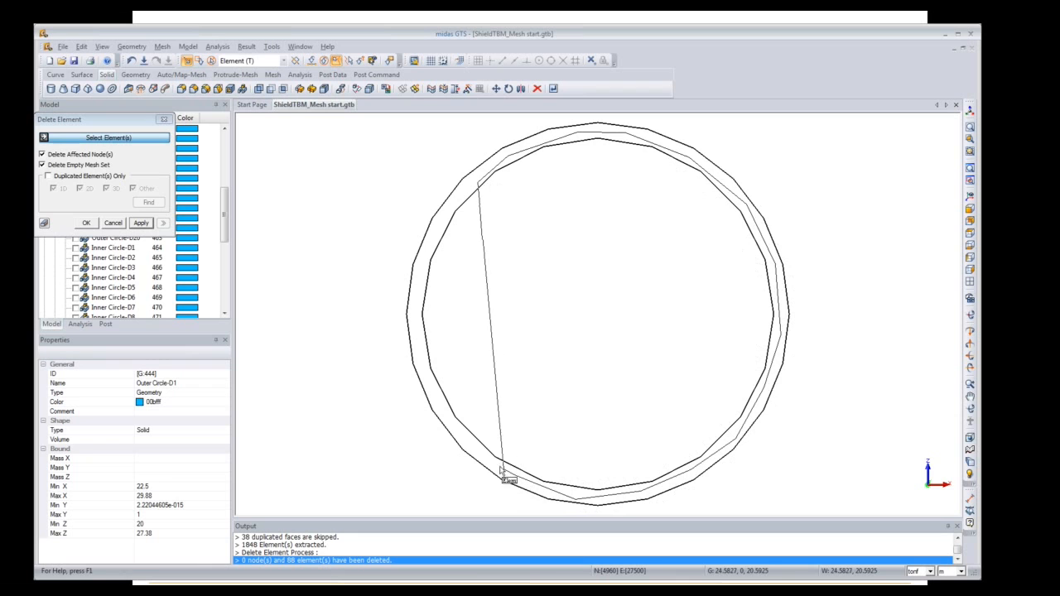
left_click(452, 415)
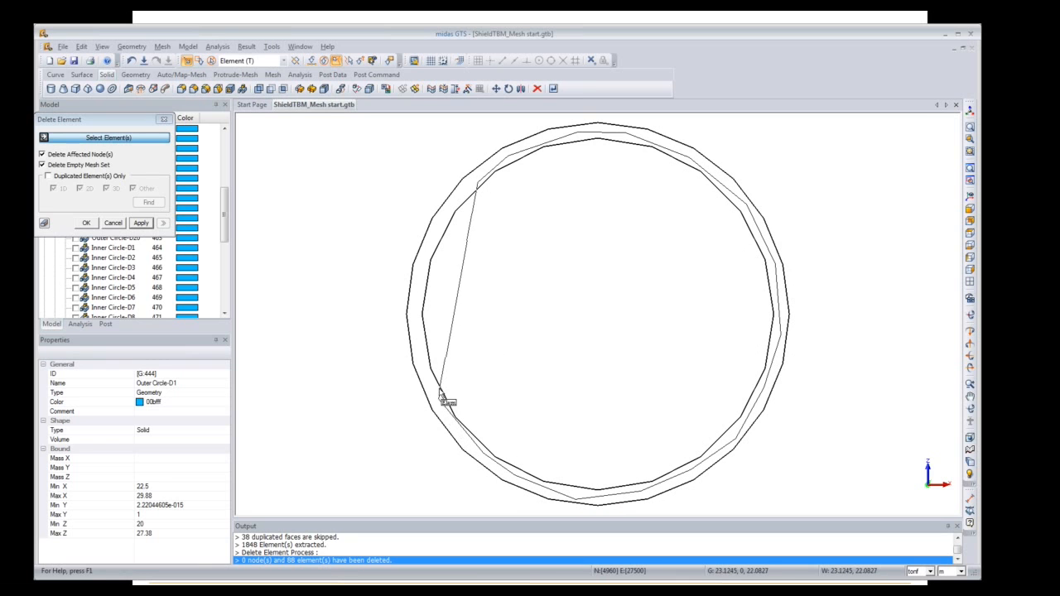
left_click(415, 337)
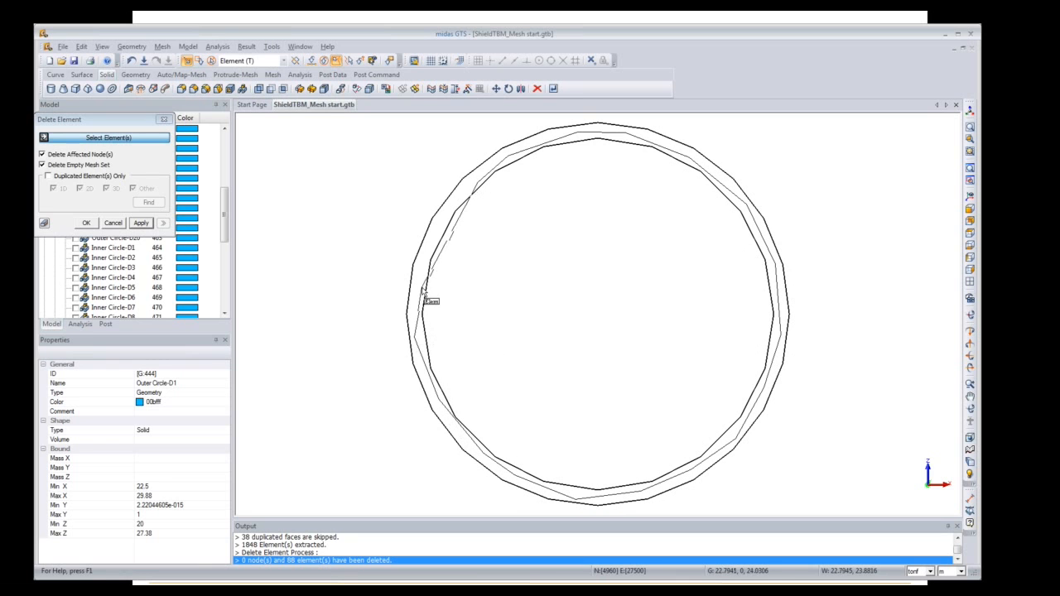
double_click(453, 224)
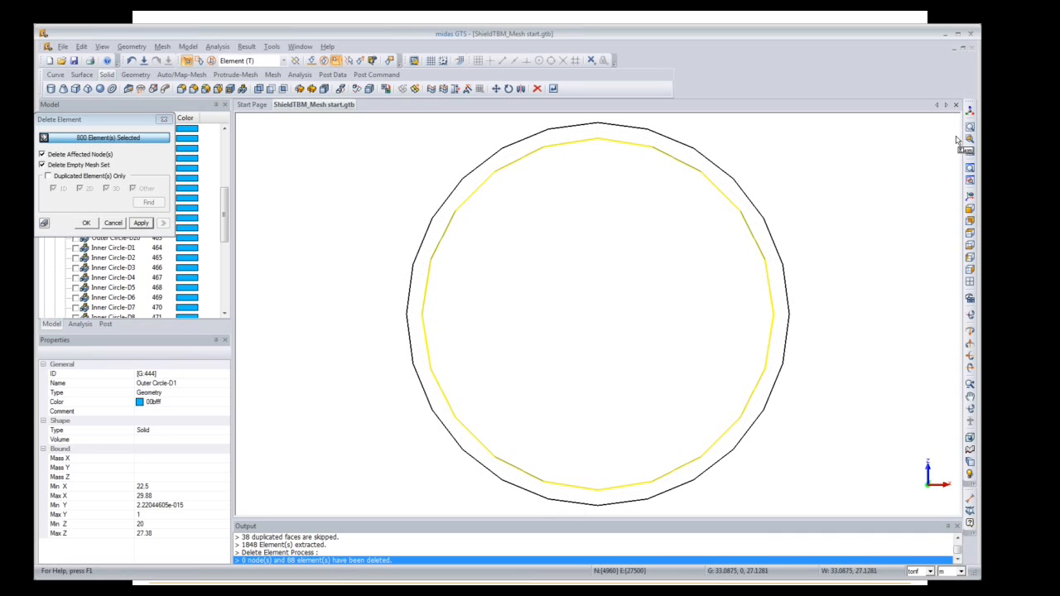
left_click(90, 224)
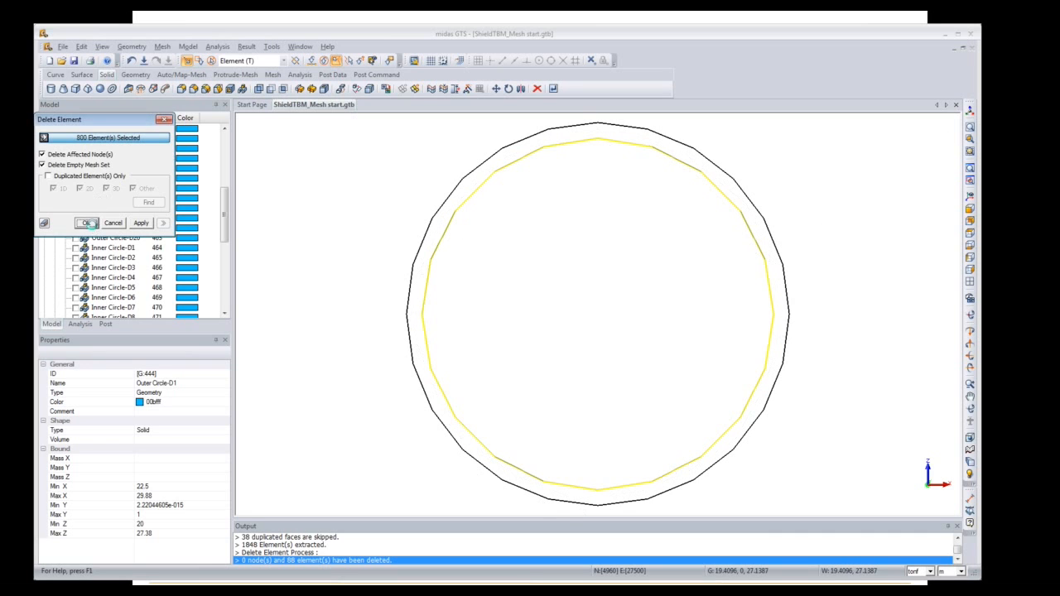
left_click(971, 110)
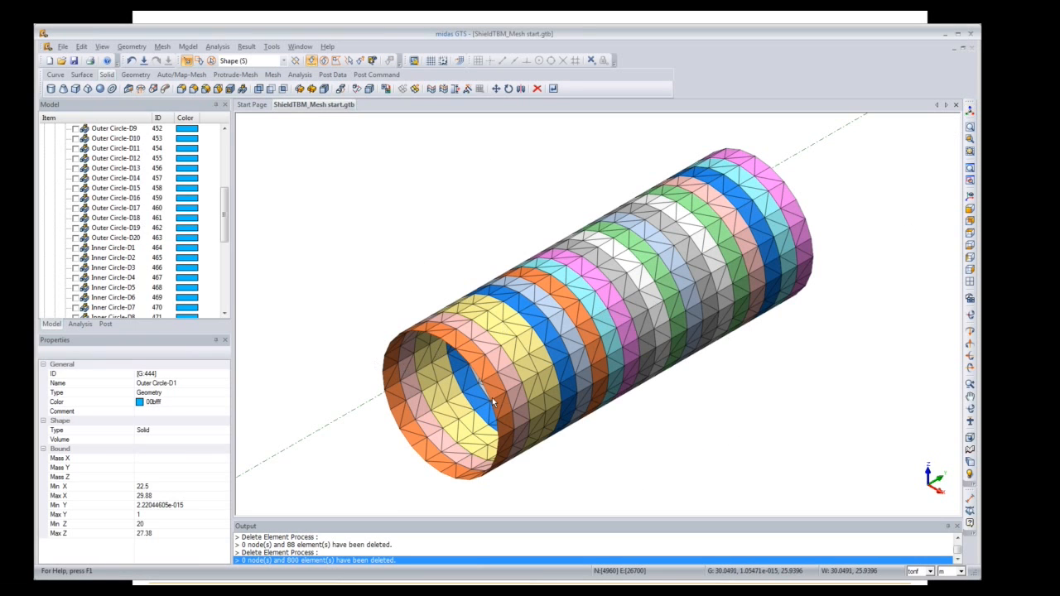
Step: Expand the Mesh Set list and highlight Shield and Shield-1 to see where they lie
left_click_drag(225, 236, 229, 296)
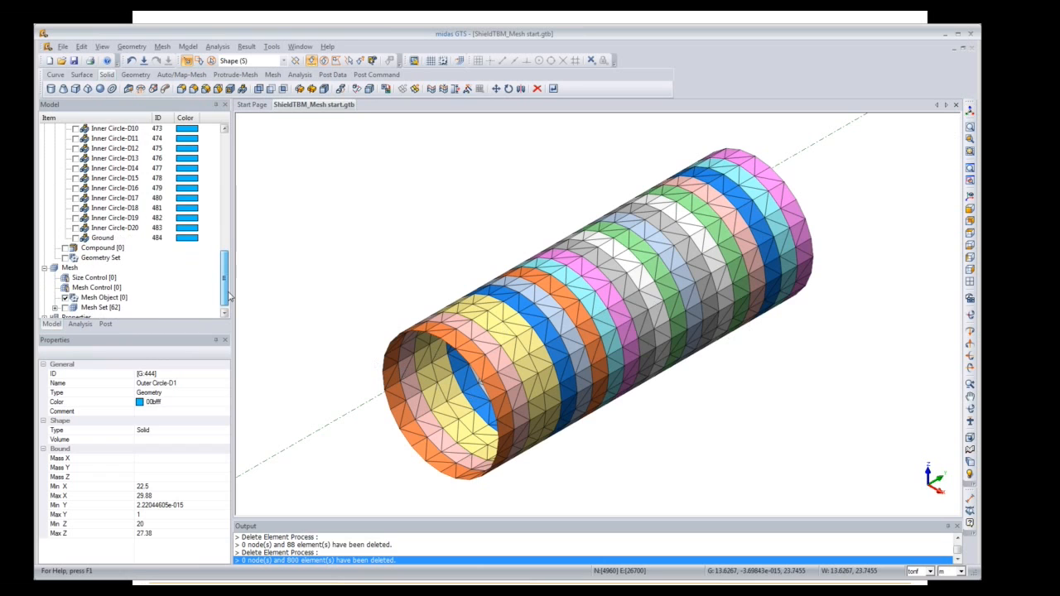
left_click(55, 309)
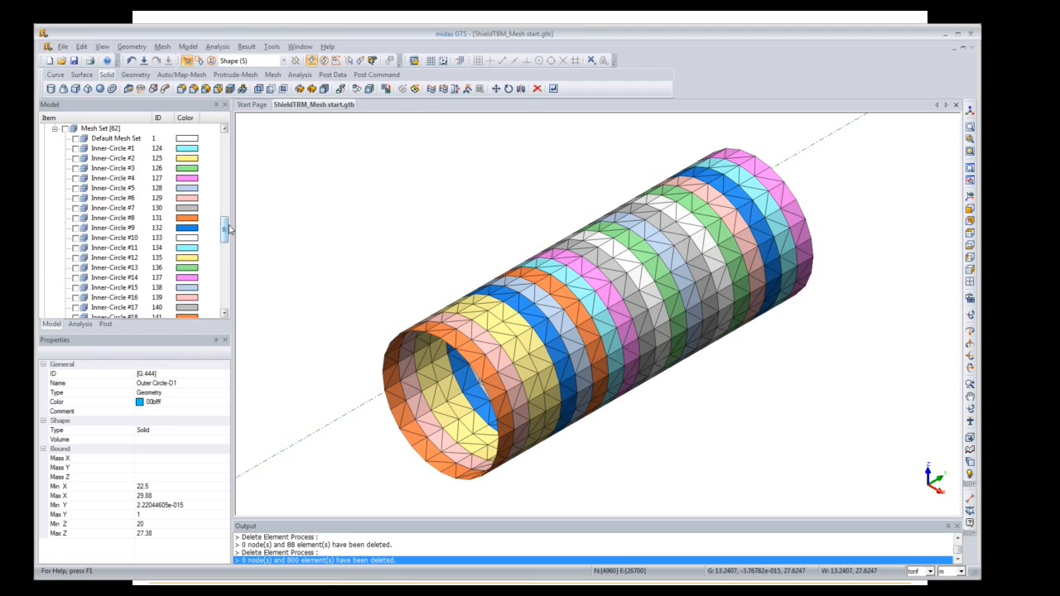
left_click_drag(228, 230, 222, 298)
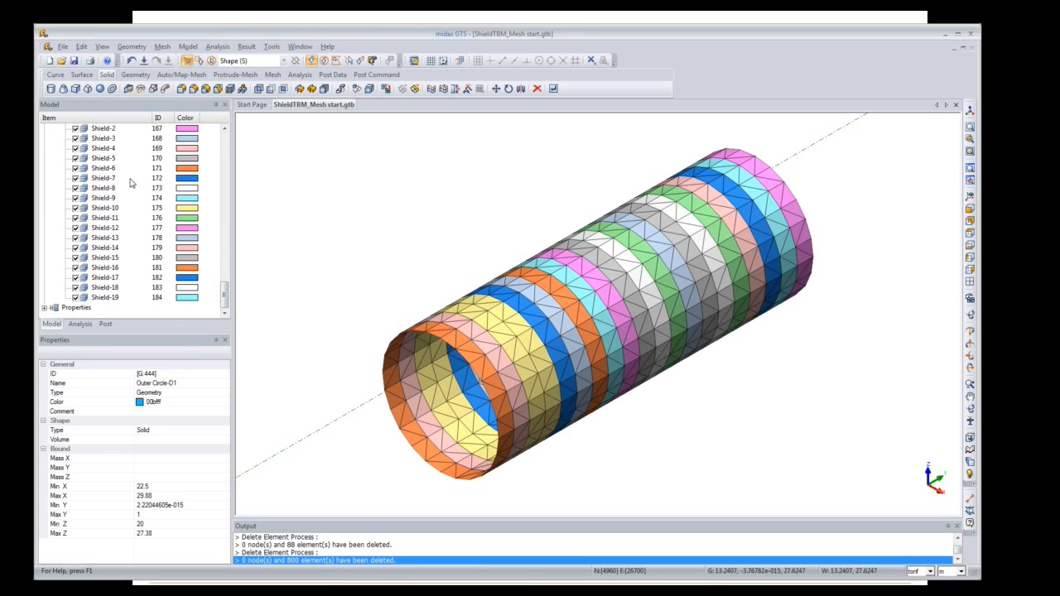
scroll(224, 299, "up", 3)
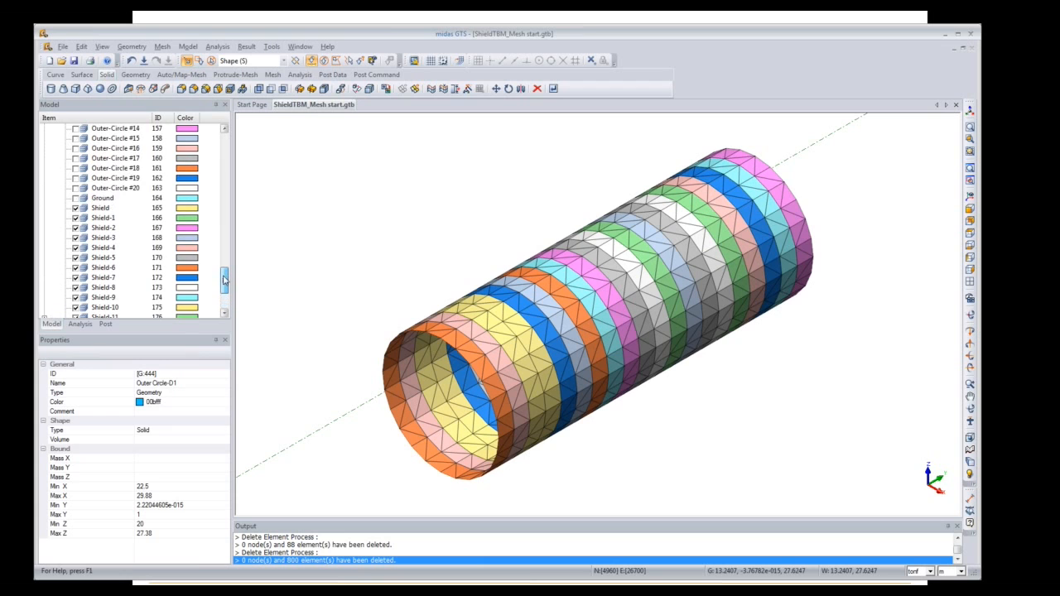
left_click(106, 209)
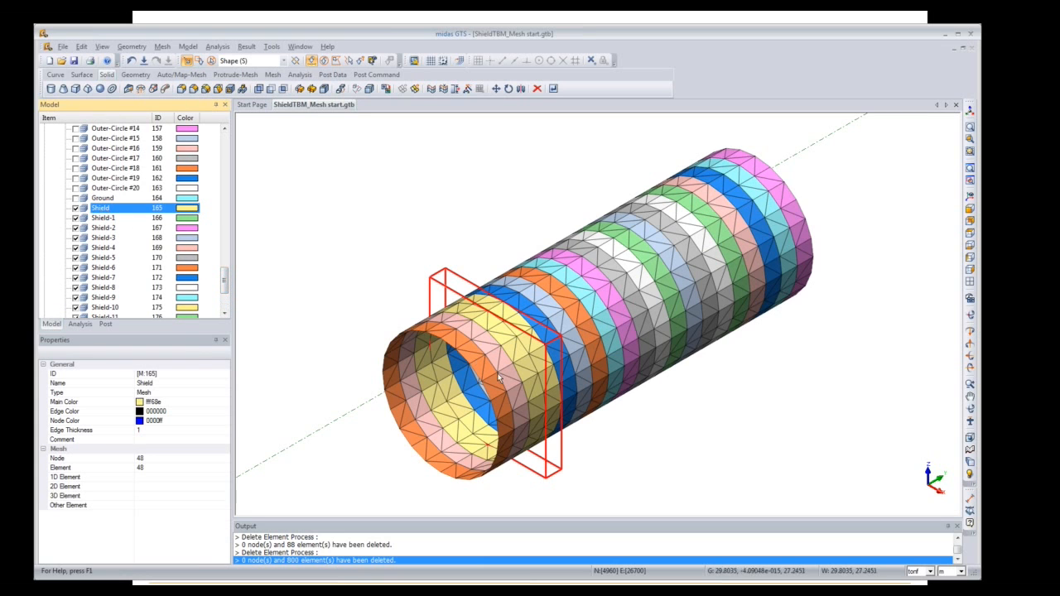
left_click(106, 218)
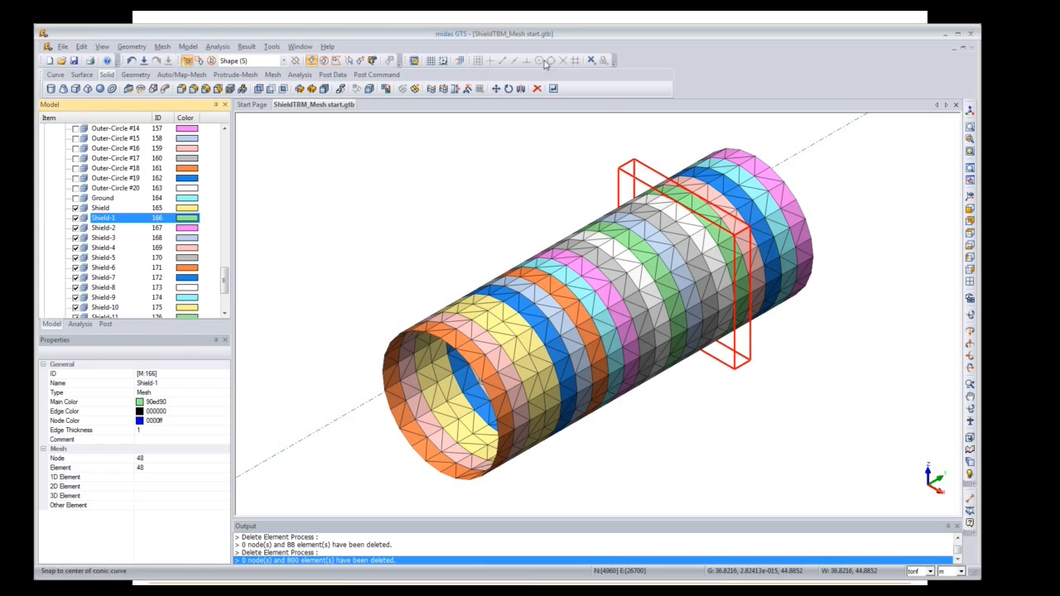
left_click(162, 46)
Step: In Mesh Set Rename, select all 20 sets from Shield to Shield-19
mouse_move(206, 209)
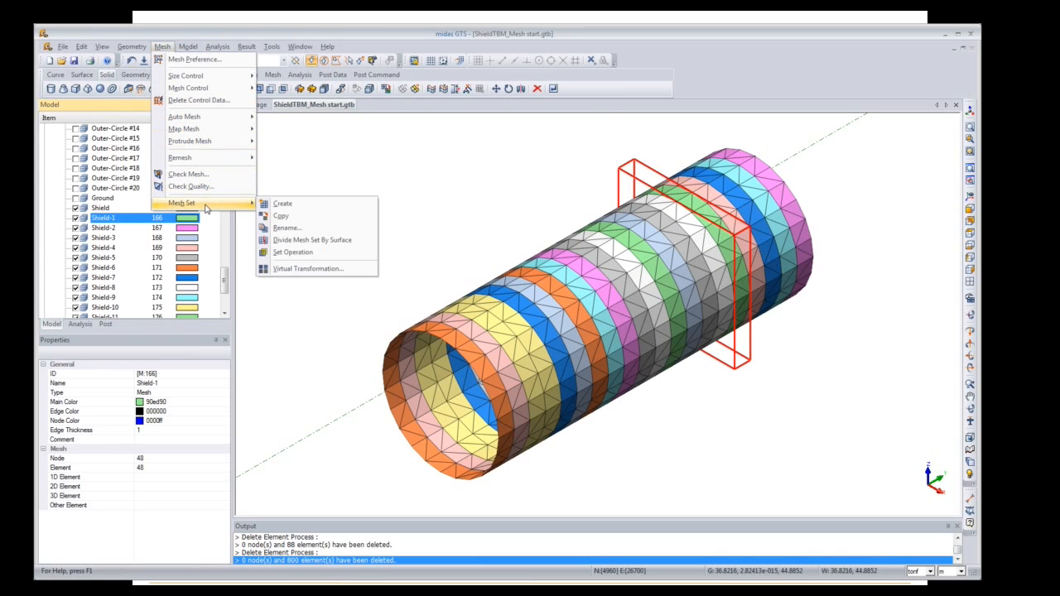
left_click(297, 229)
left_click_drag(129, 121, 333, 124)
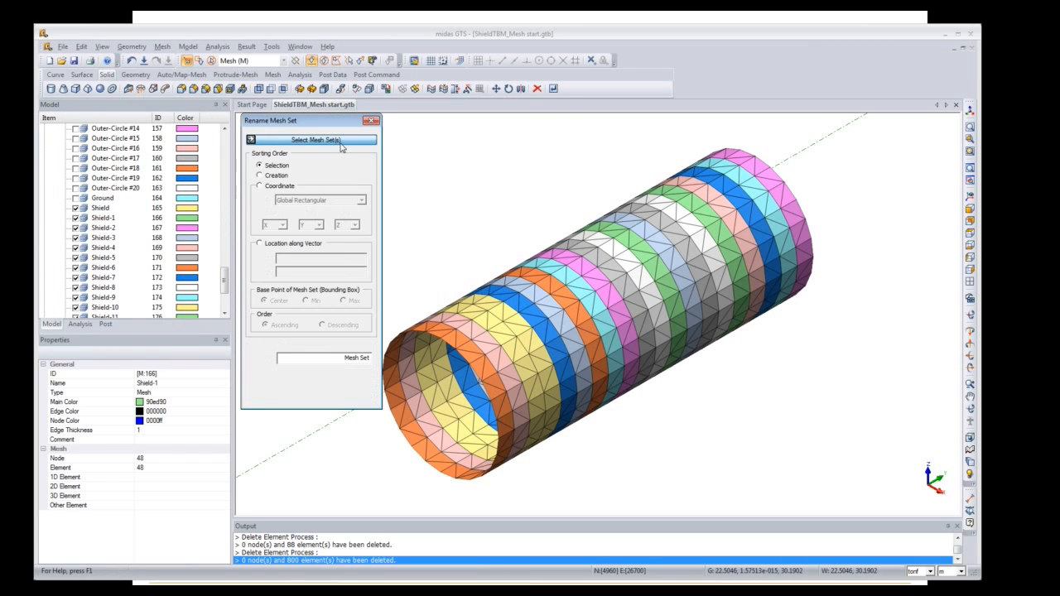
left_click(109, 208)
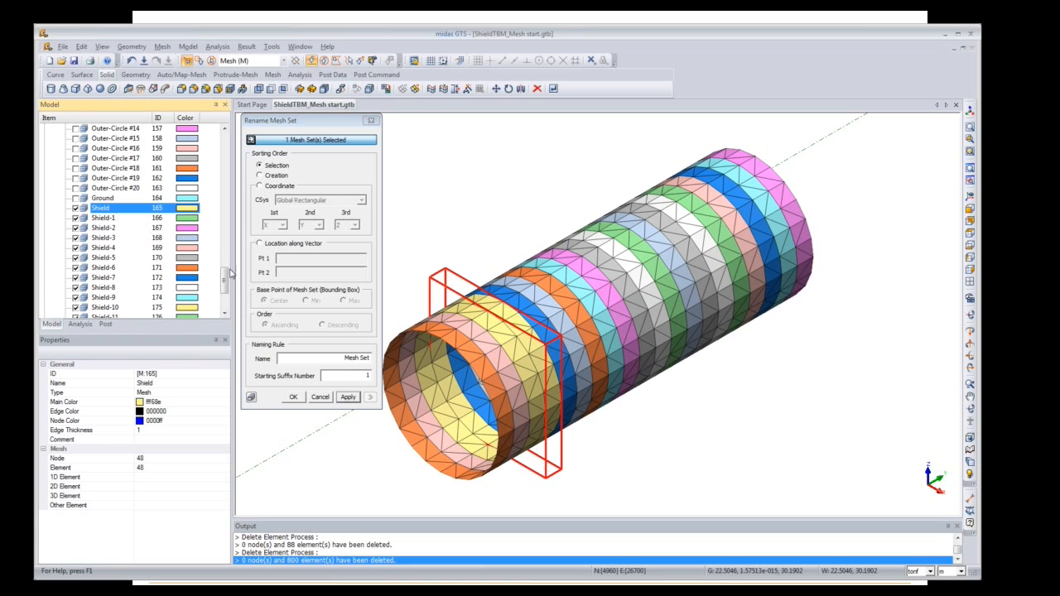
left_click_drag(224, 279, 225, 297)
left_click(112, 298, "shift")
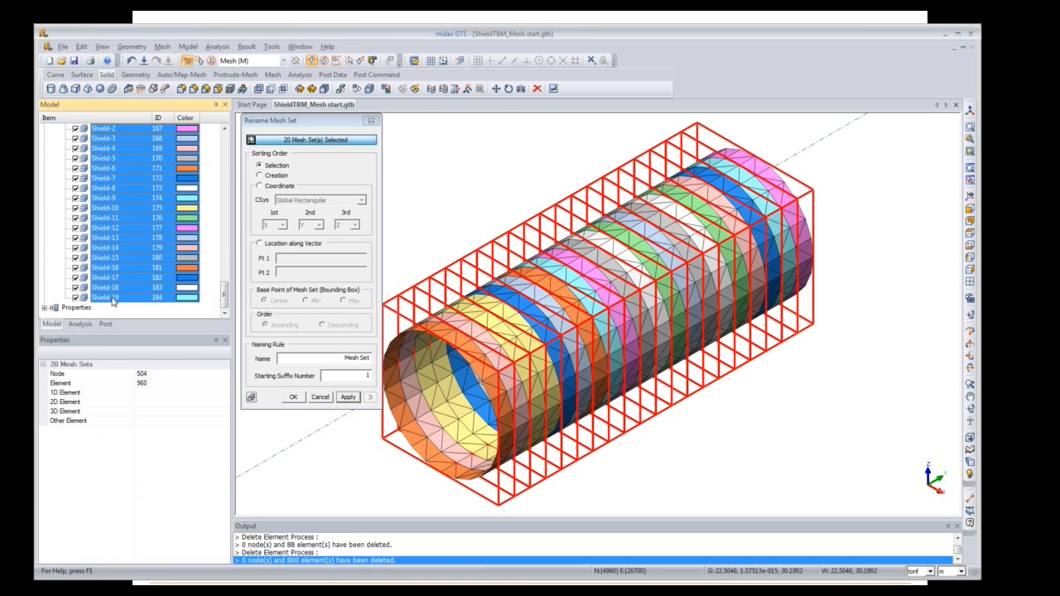
Step: Sort the renaming by coordinate with Y as first axis and base name Shield
left_click(261, 186)
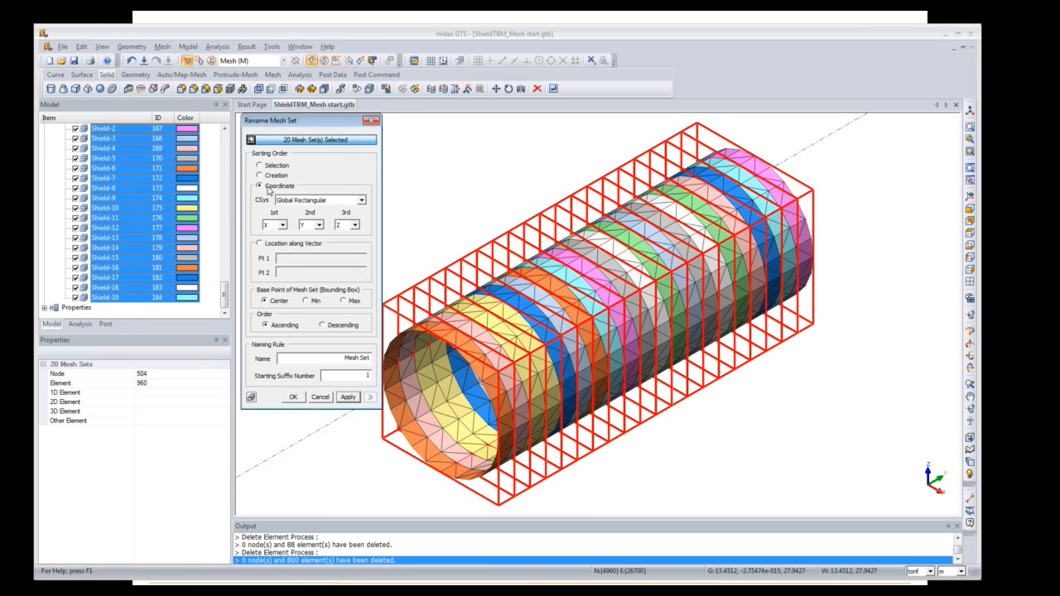
left_click(283, 226)
left_click(278, 245)
left_click_drag(338, 358, 372, 360)
type("Shield")
Step: Apply the Shield renaming and highlight Shield016 to check its position
left_click(349, 398)
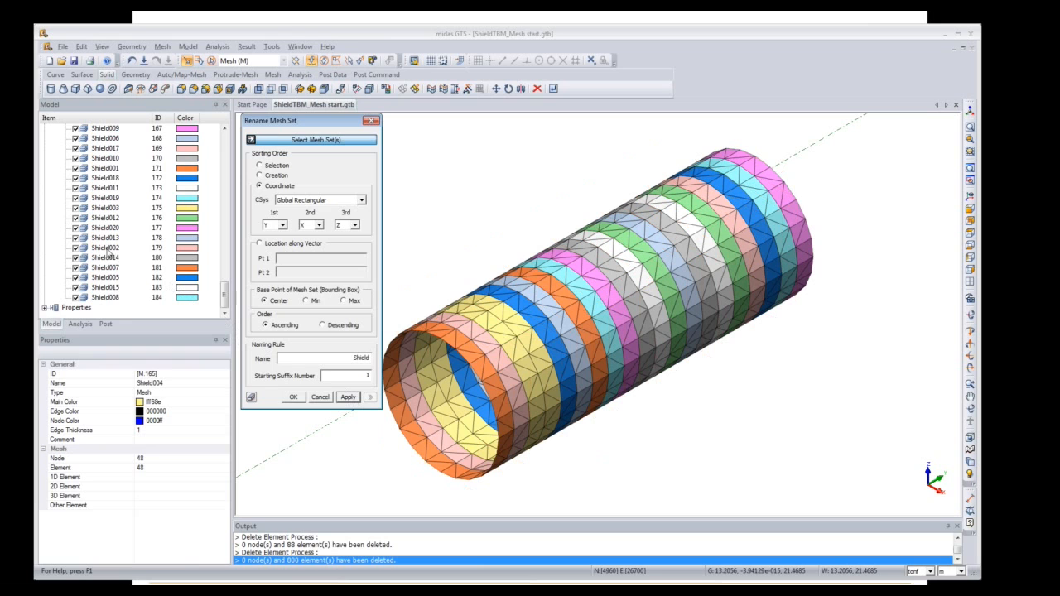
scroll(225, 286, "up", 4)
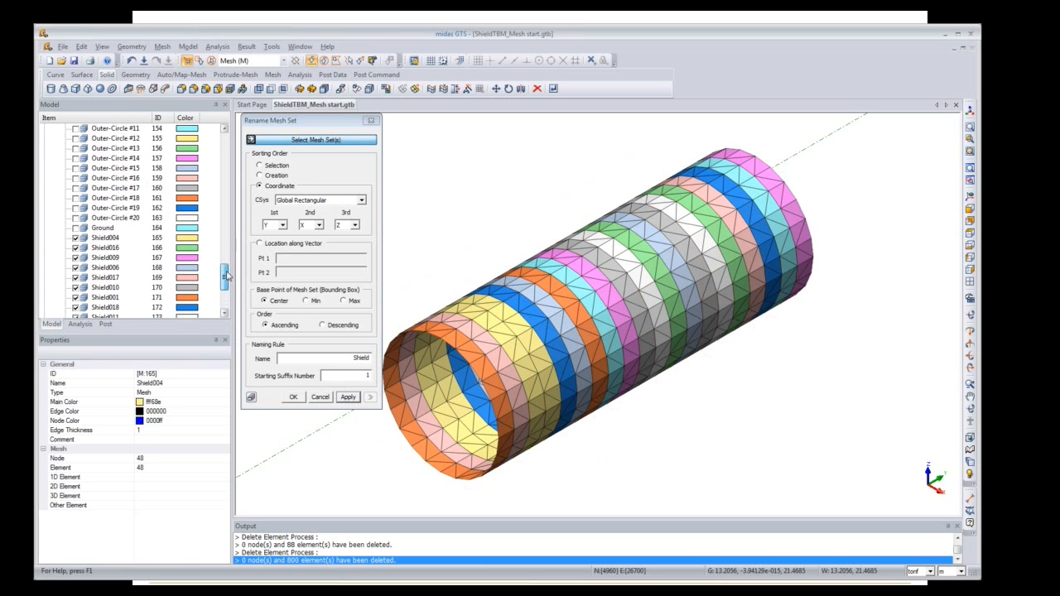
left_click(106, 247)
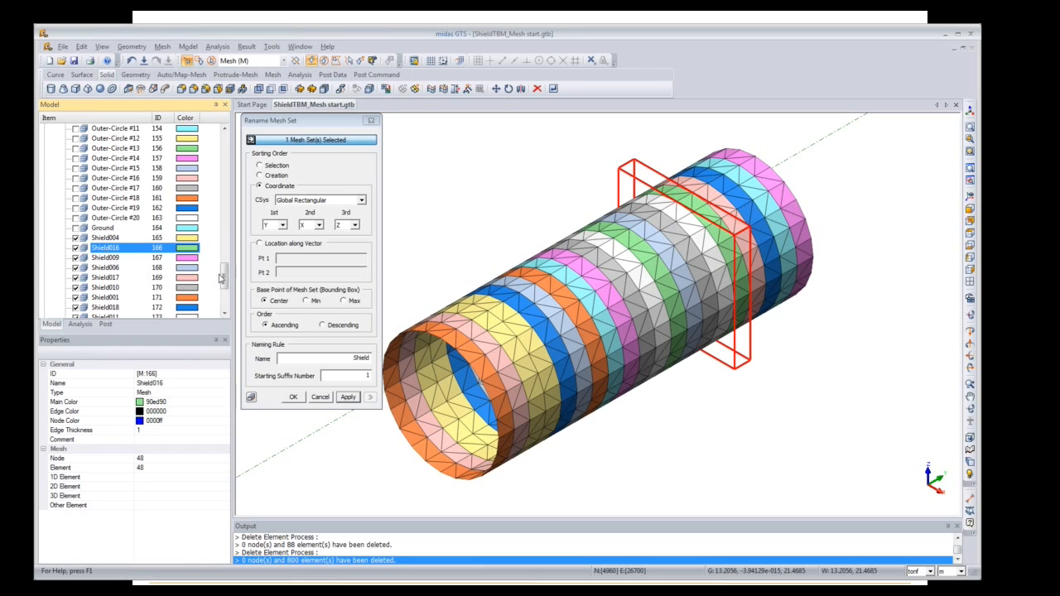
Step: Check that Shield001, Shield002 and Shield003 run in order from the tunnel's near end
scroll(222, 279, "down", 4)
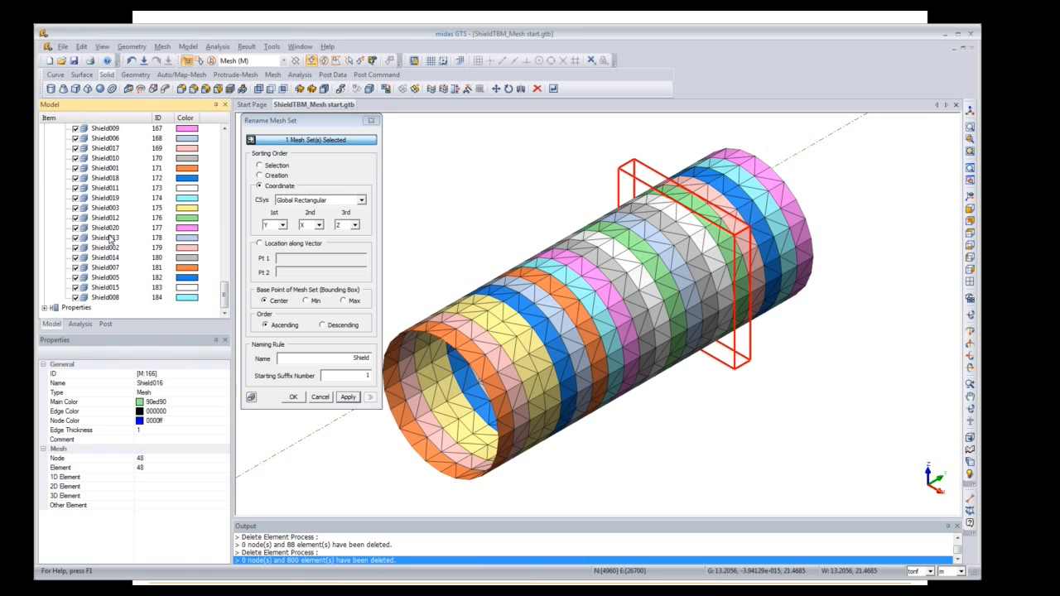
left_click_drag(224, 298, 226, 283)
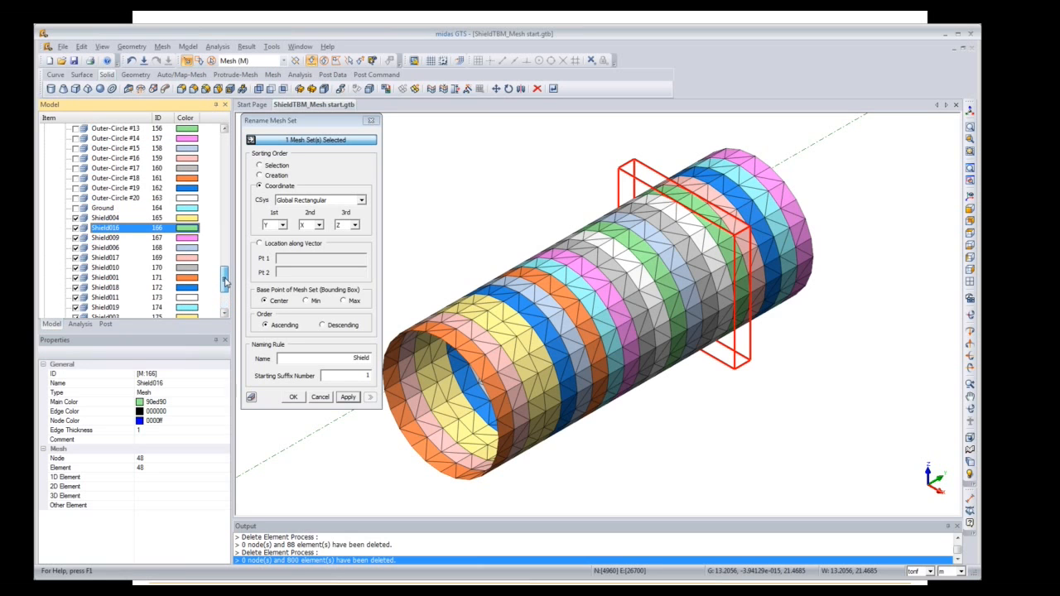
left_click(128, 278)
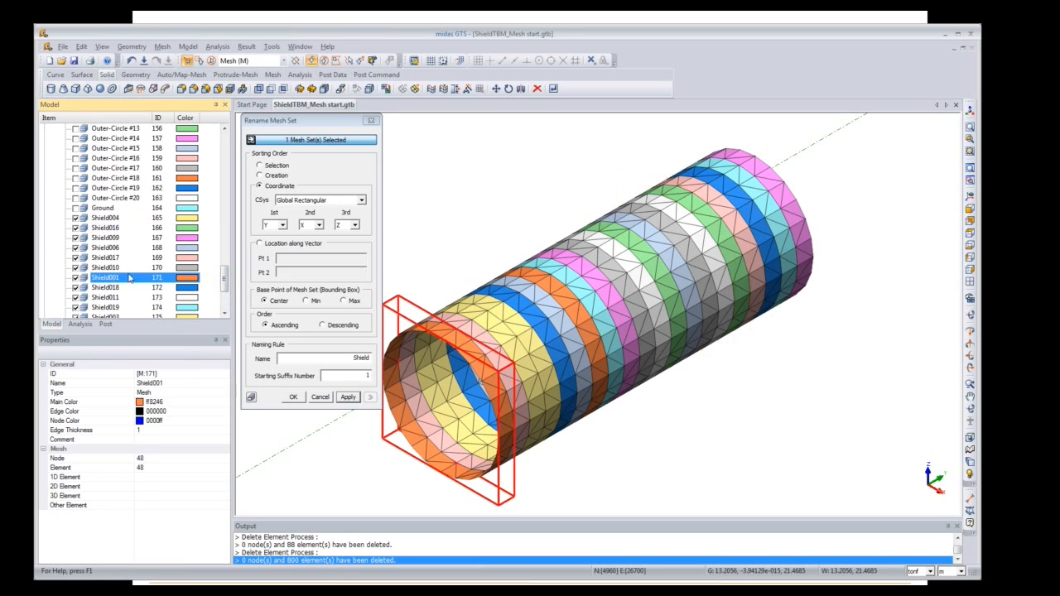
left_click_drag(224, 278, 223, 307)
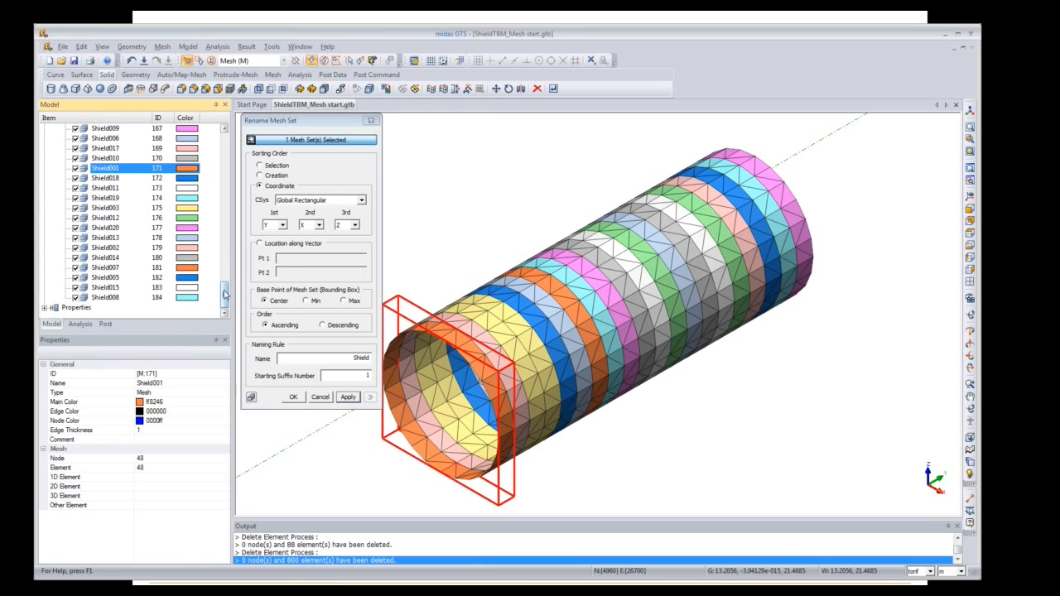
left_click_drag(223, 294, 224, 290)
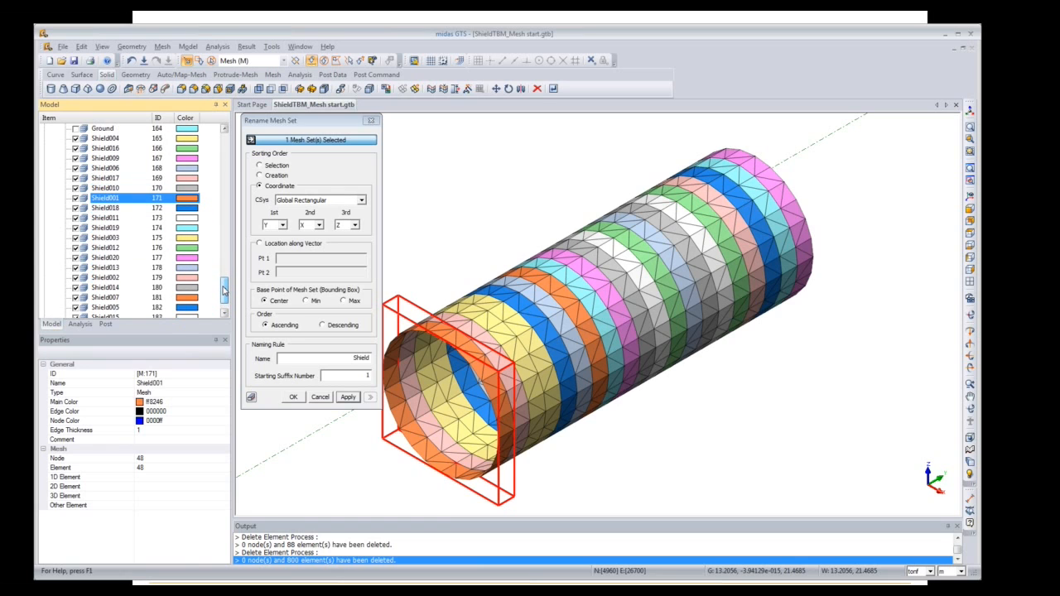
left_click(103, 278)
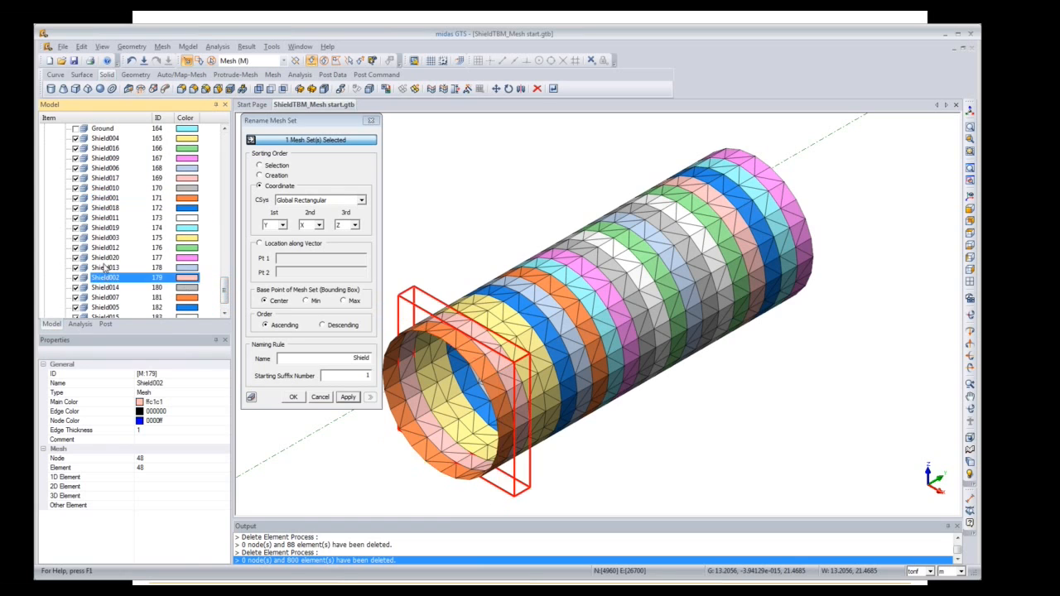
left_click(103, 238)
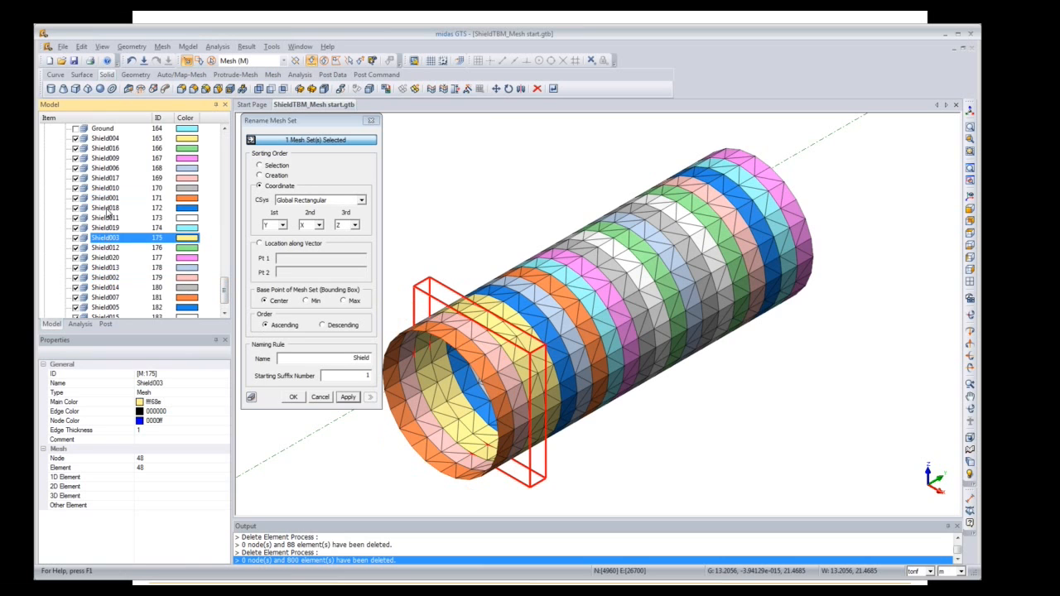
left_click_drag(223, 294, 224, 224)
Step: Sort the mesh sets by name
right_click(110, 199)
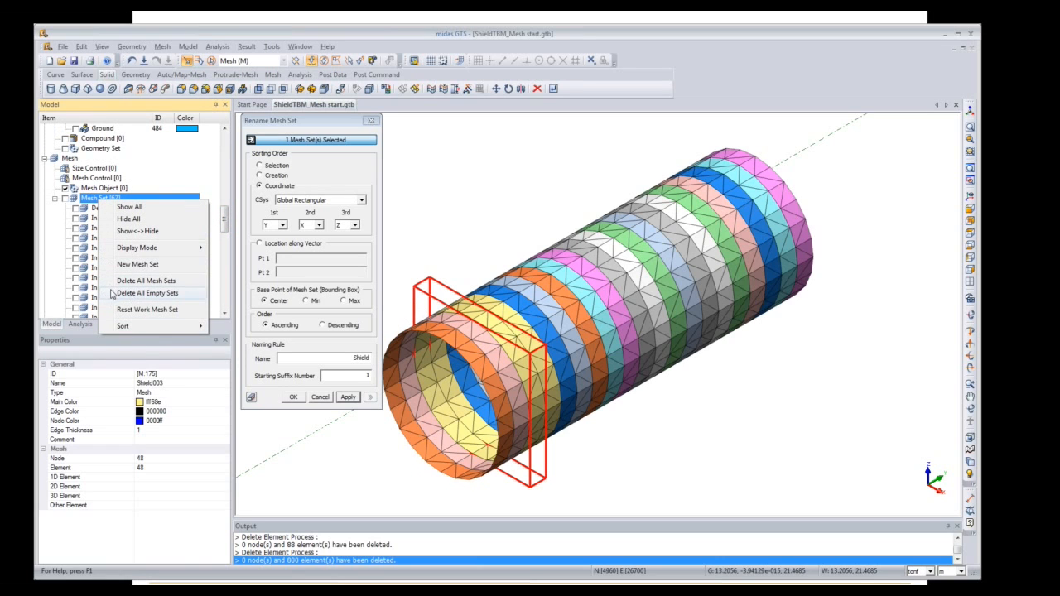
mouse_move(116, 328)
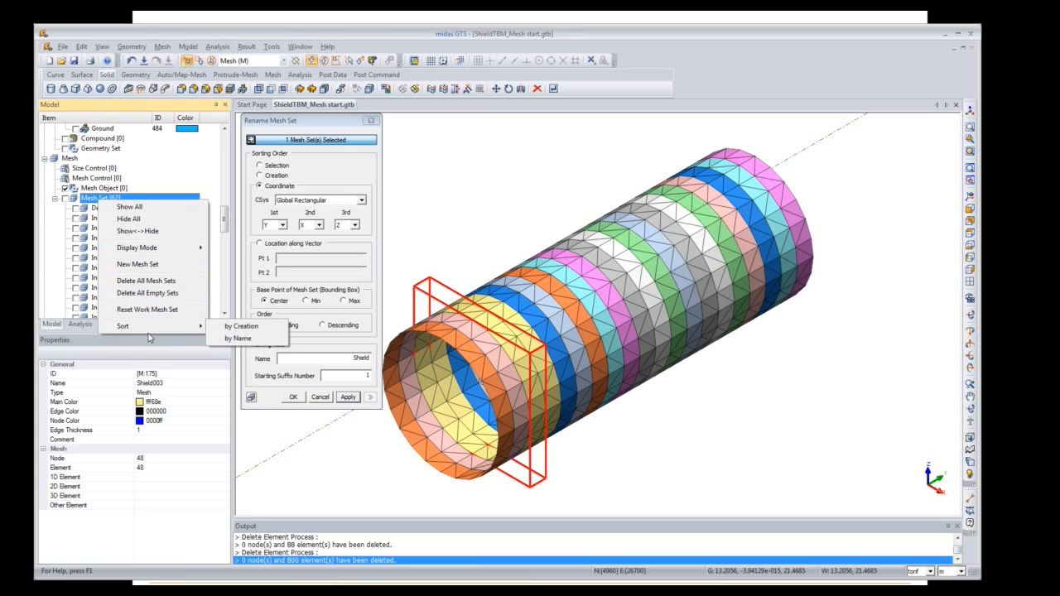
left_click(240, 340)
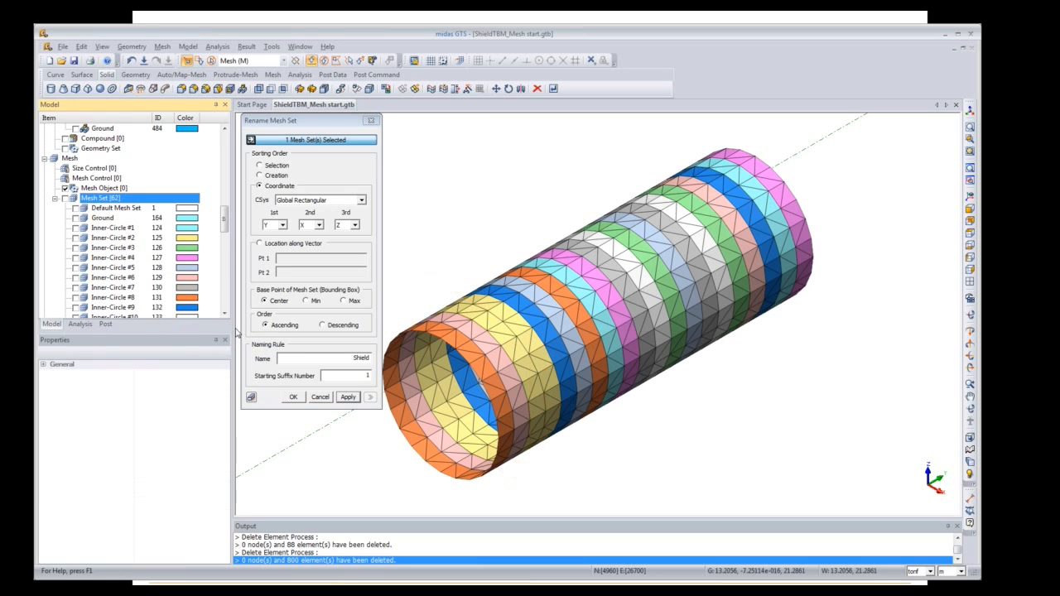
Step: Select Inner-Circle #1 through Inner-Circle #20 for renaming
left_click_drag(224, 223, 221, 300)
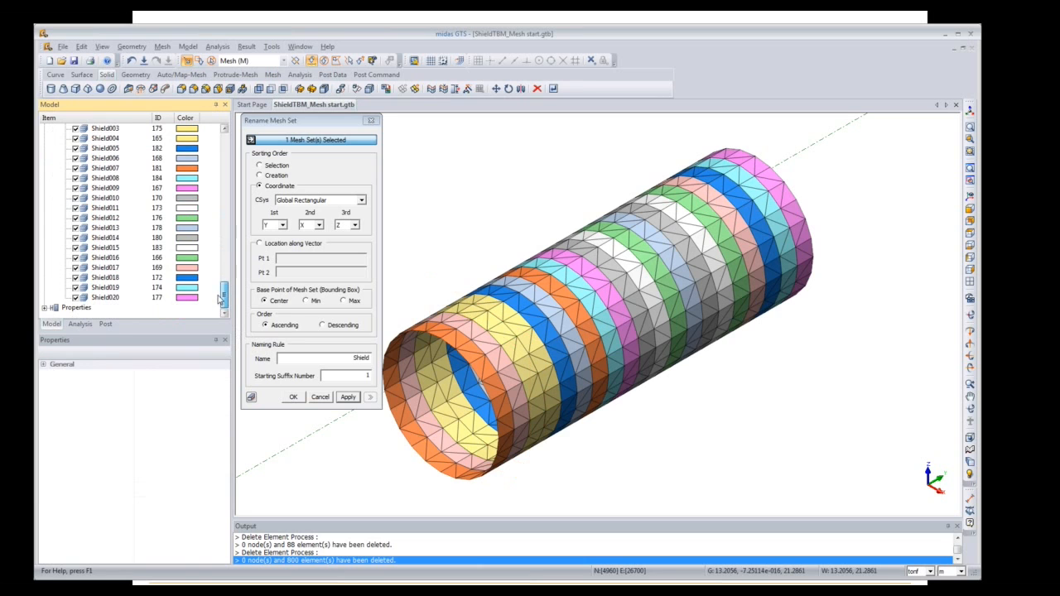
scroll(221, 298, "up", 3)
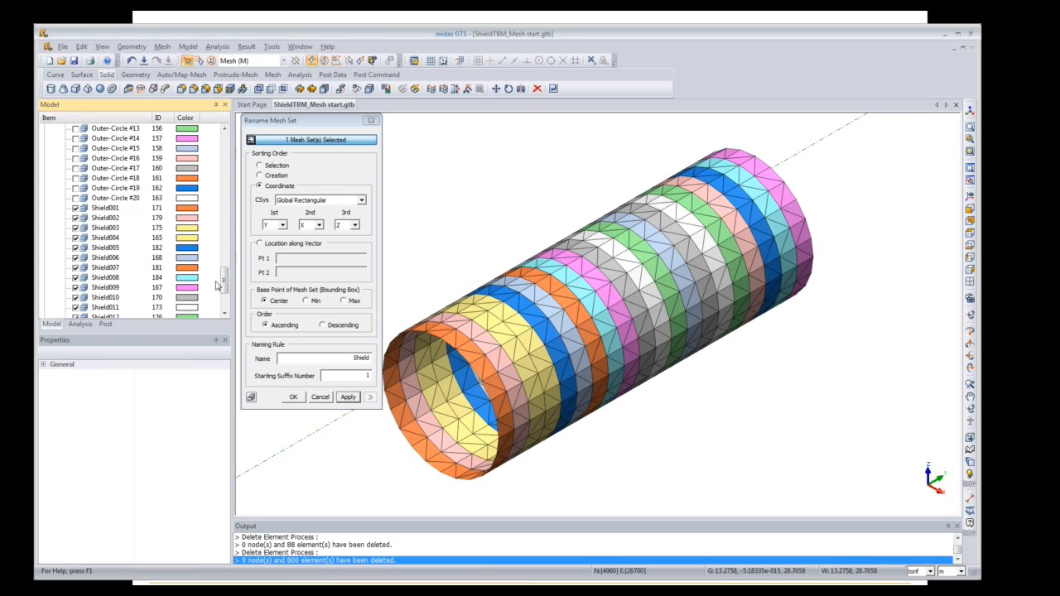
mouse_move(226, 284)
left_mouse_down()
mouse_move(222, 228)
mouse_move(224, 265)
left_mouse_up()
left_click(122, 151)
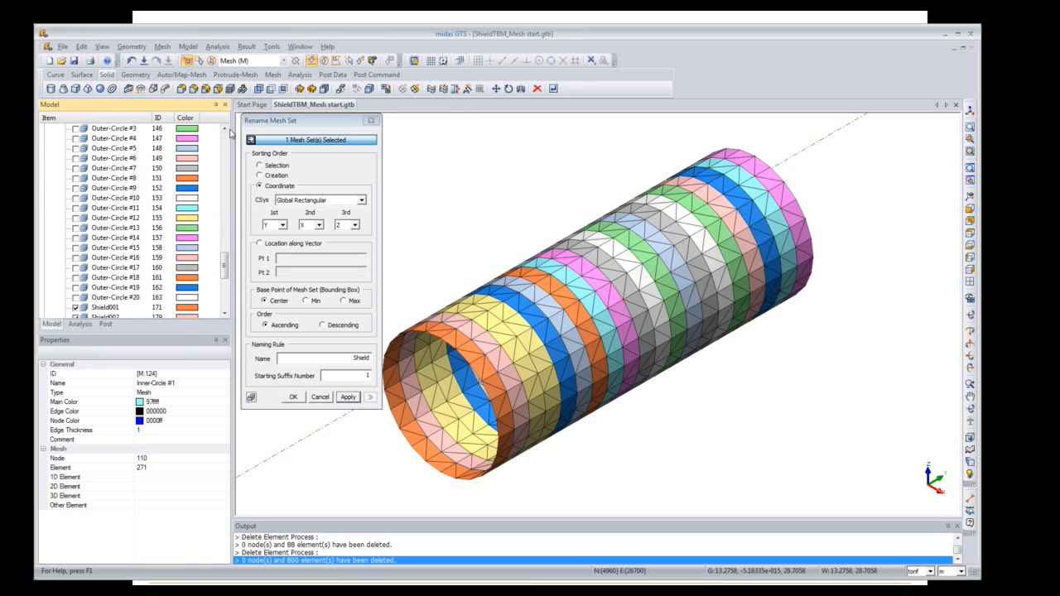
scroll(228, 133, "up", 3)
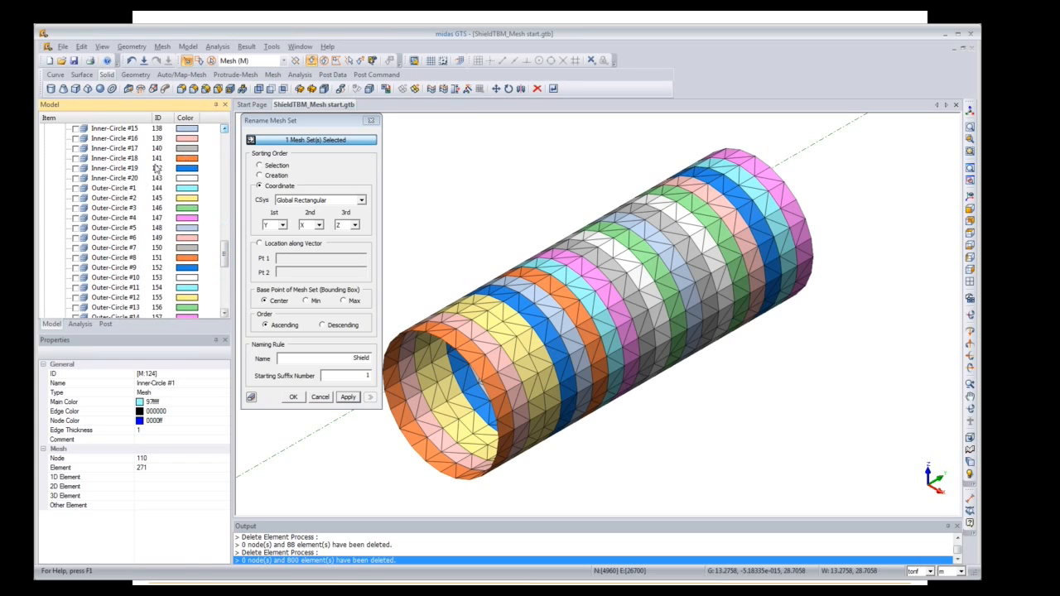
left_click(128, 179, "shift")
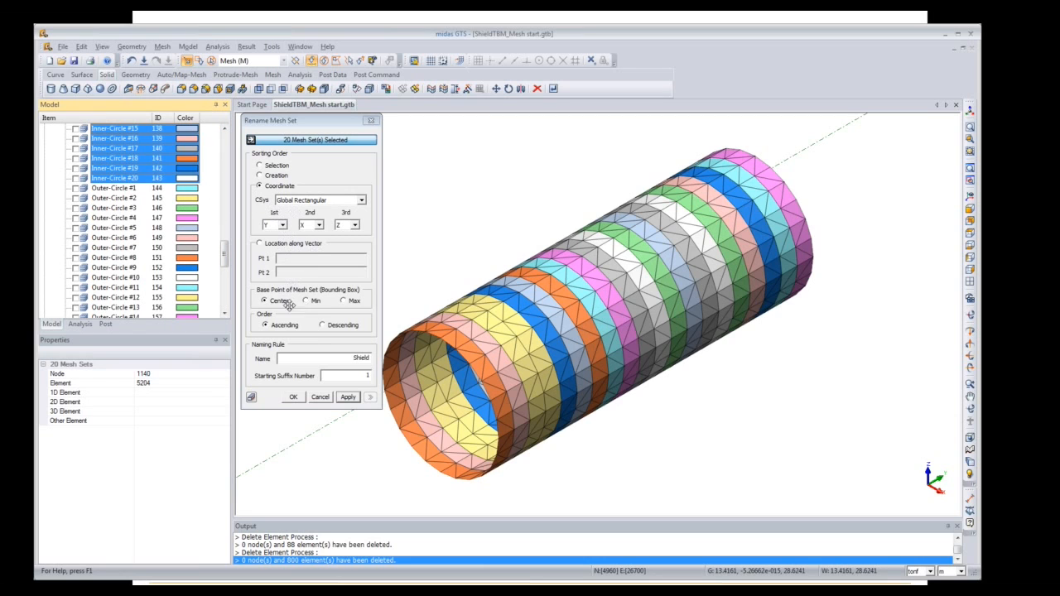
Step: Rename the selected Inner-Circle sets with base name 'Inner Circle' and apply
double_click(373, 358)
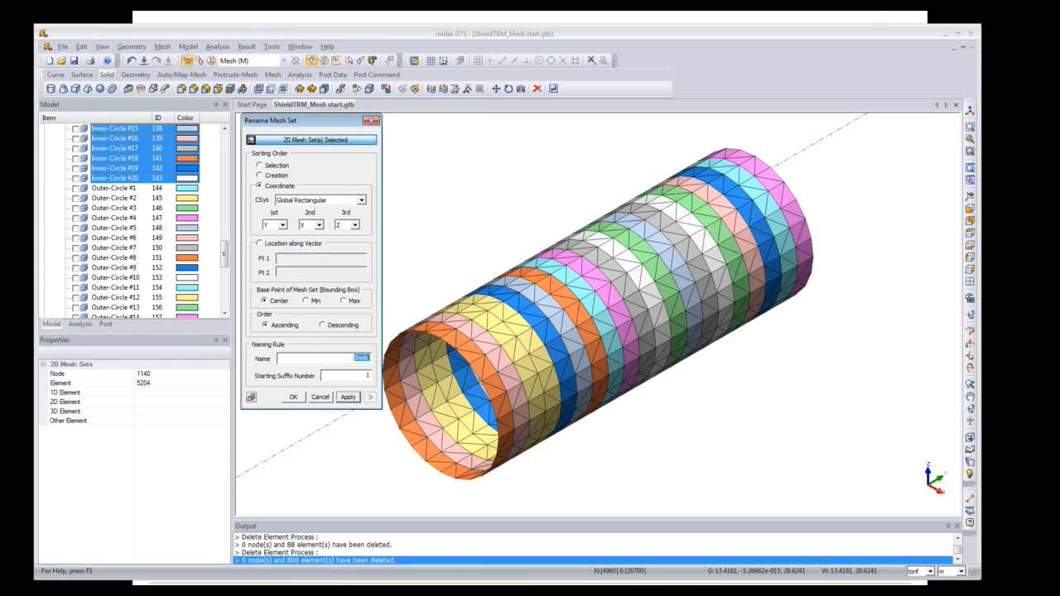
type("Inner Circle")
left_click(347, 397)
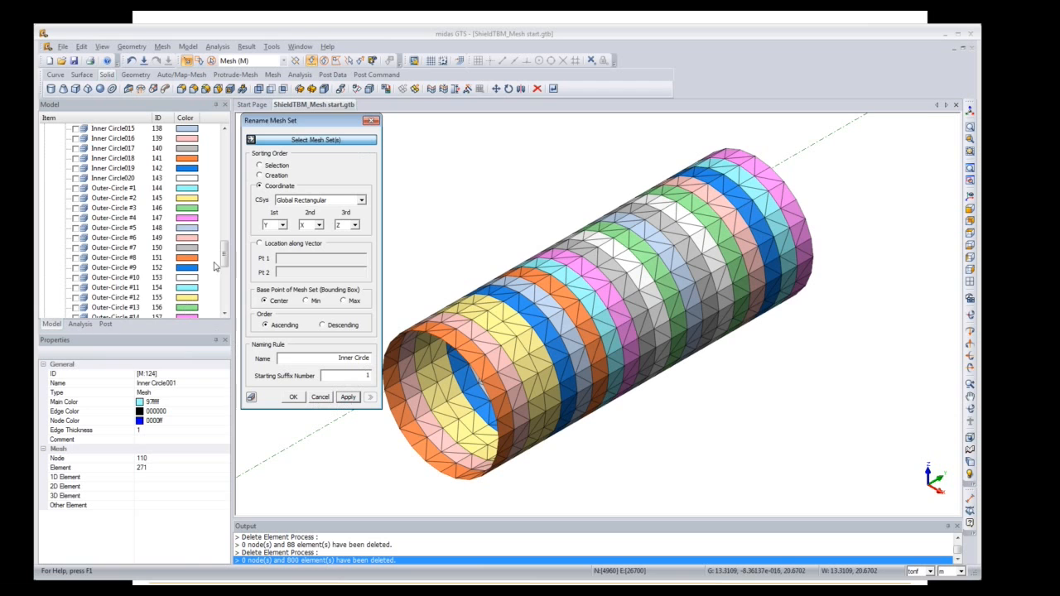
Step: Select the twenty Outer-Circle sets and rename them with base name 'Outer Circle'
left_click_drag(224, 259, 225, 277)
left_click(124, 158)
left_click(134, 213, "shift")
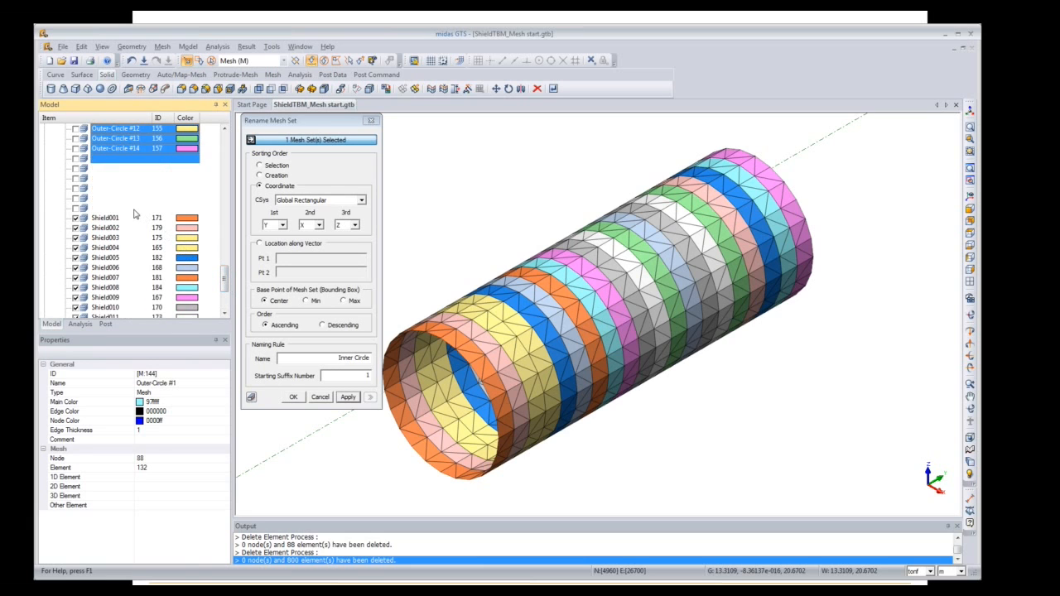
left_click(348, 359)
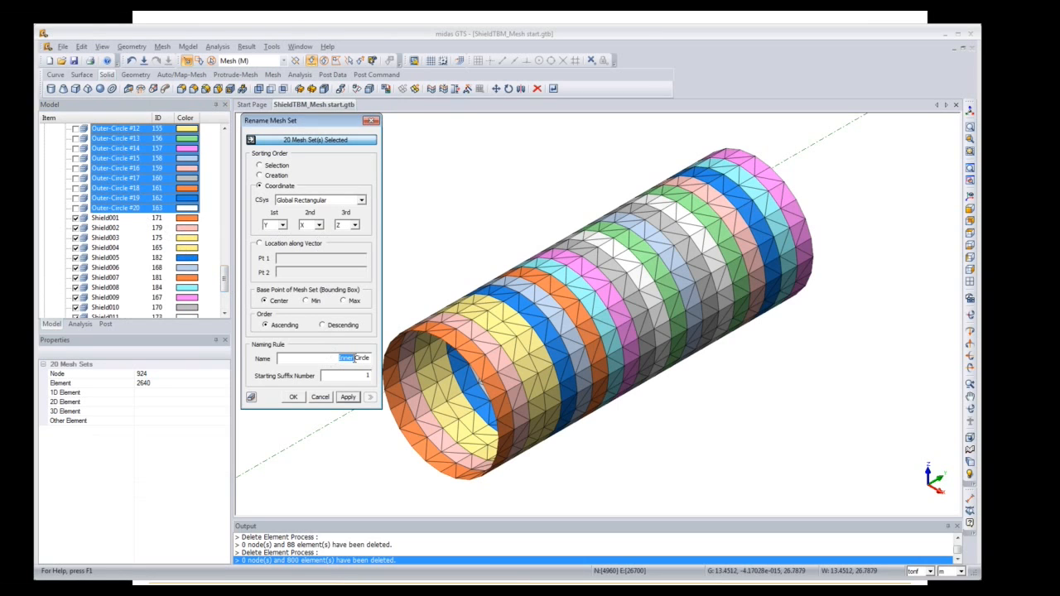
type("Out")
left_click(291, 397)
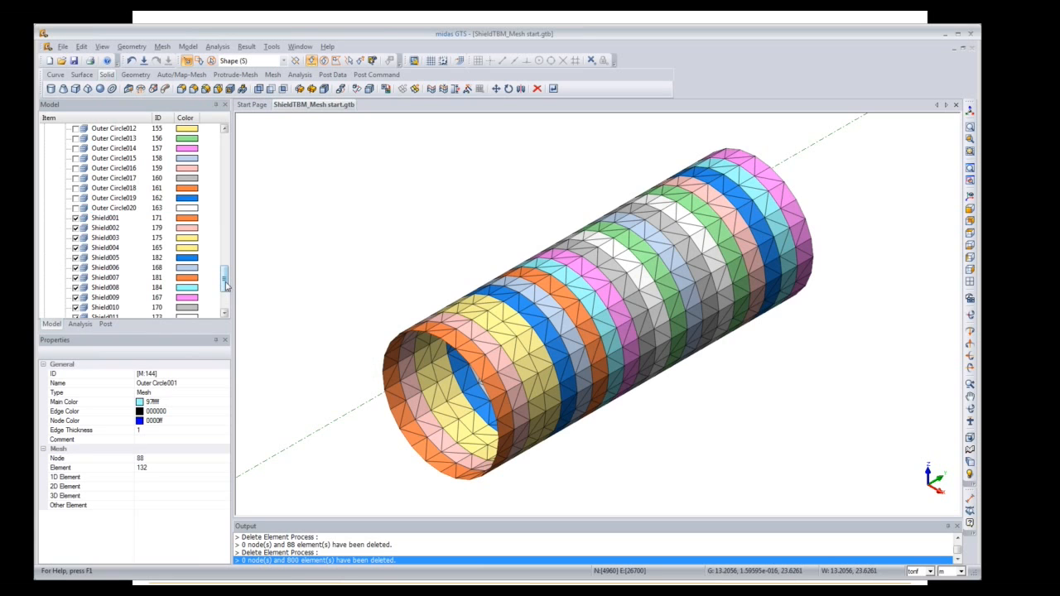
Step: Display Inner Circle001 and the twenty Outer Circle mesh sets on the tunnel model
left_click_drag(225, 282, 225, 222)
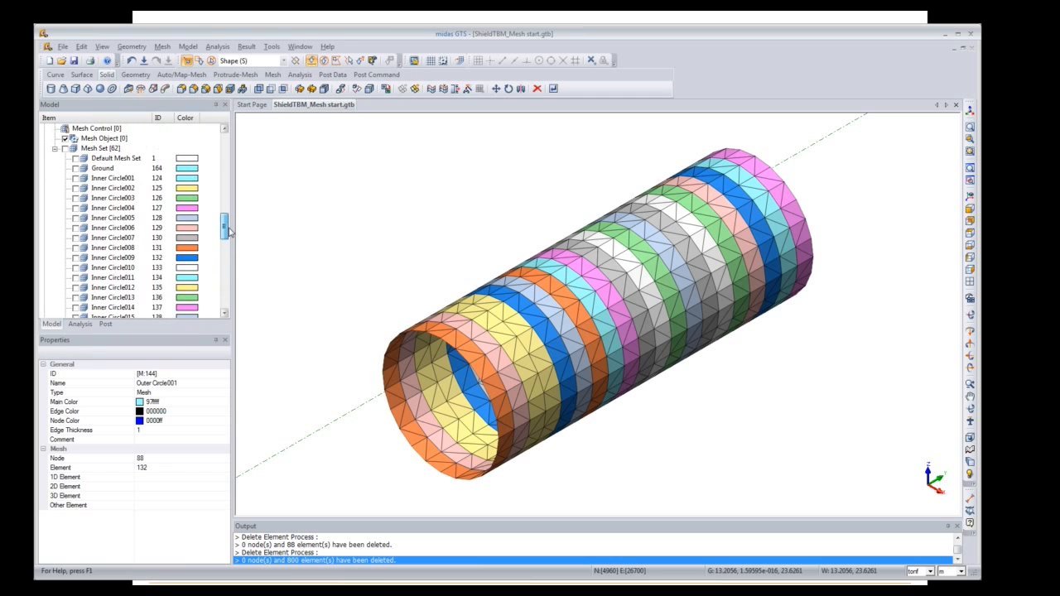
left_click(75, 179)
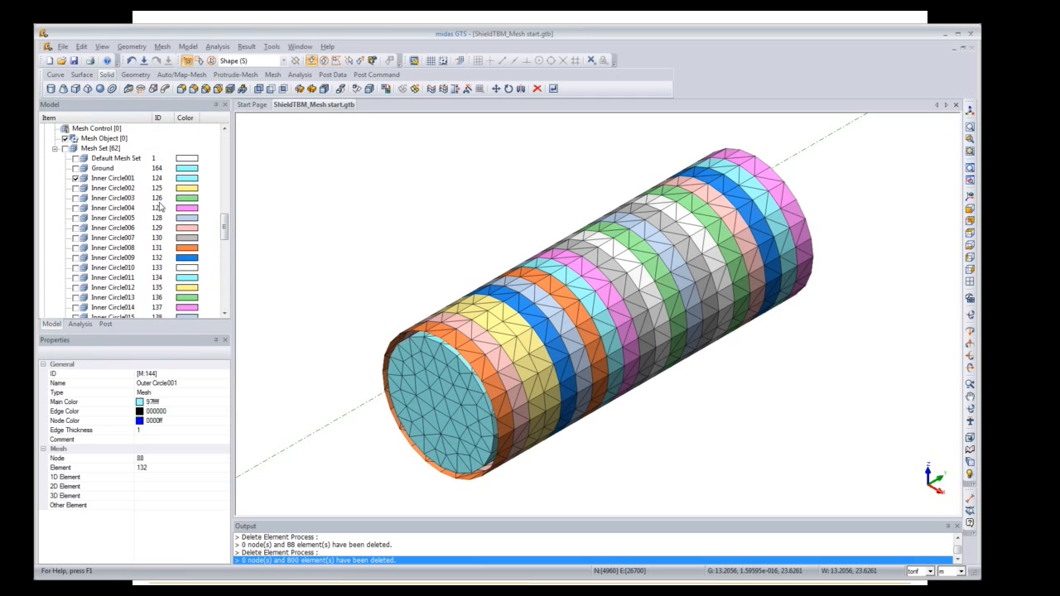
left_click_drag(222, 232, 224, 270)
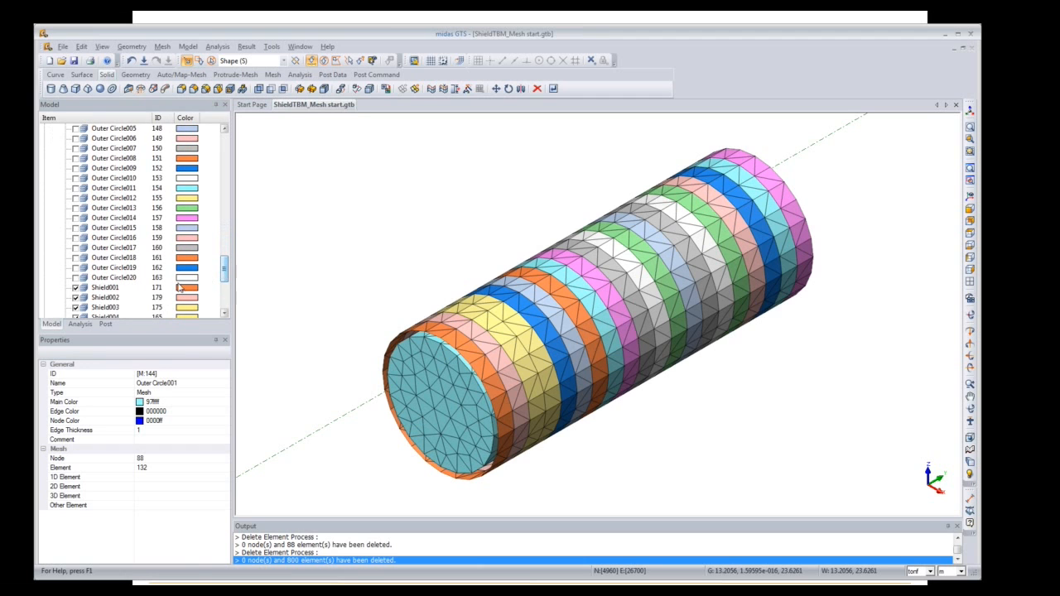
left_click(105, 279, "shift")
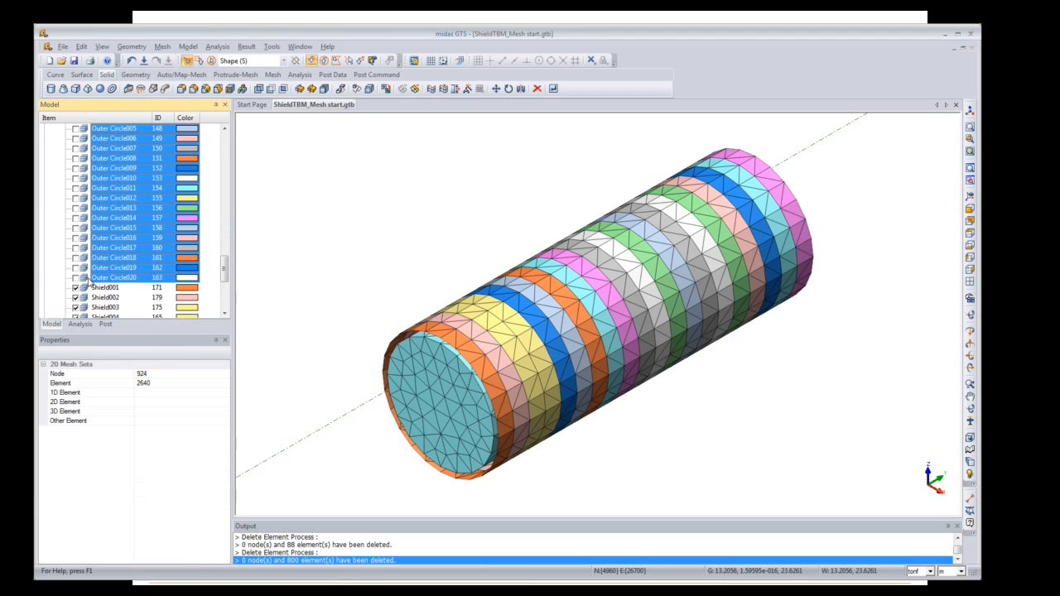
left_click(76, 278)
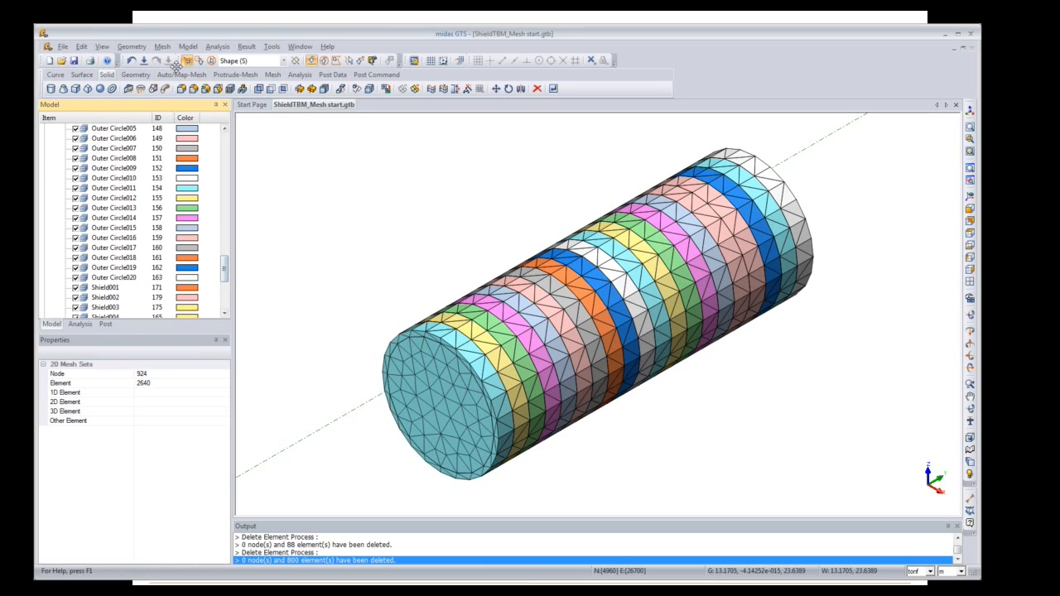
left_click(188, 46)
mouse_move(233, 192)
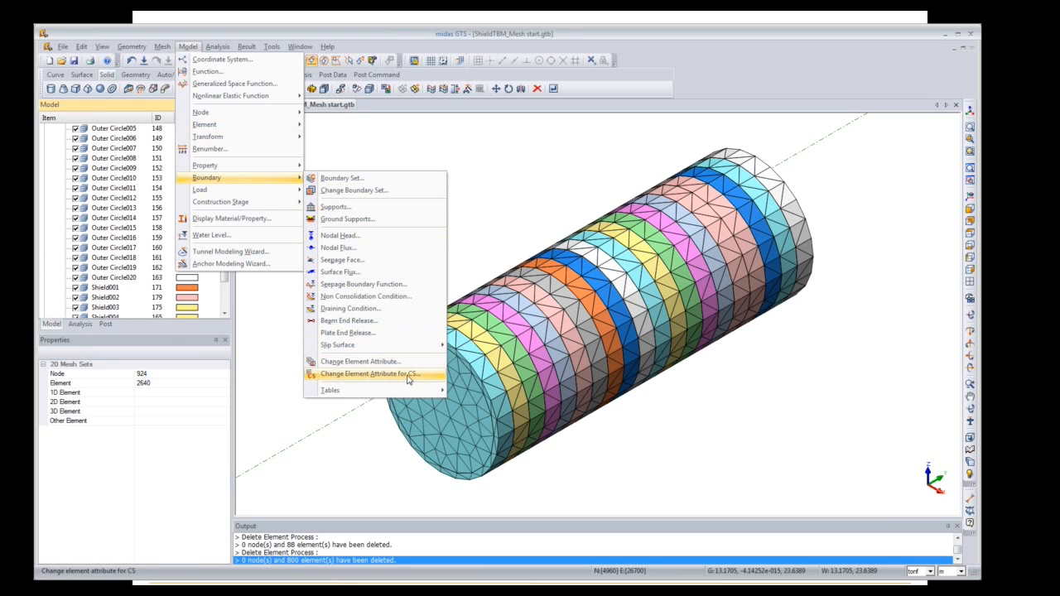
Step: In Change Element Attribute for CS, assign 2: Segment to Outer Circle001–Outer Circle020
left_click(369, 377)
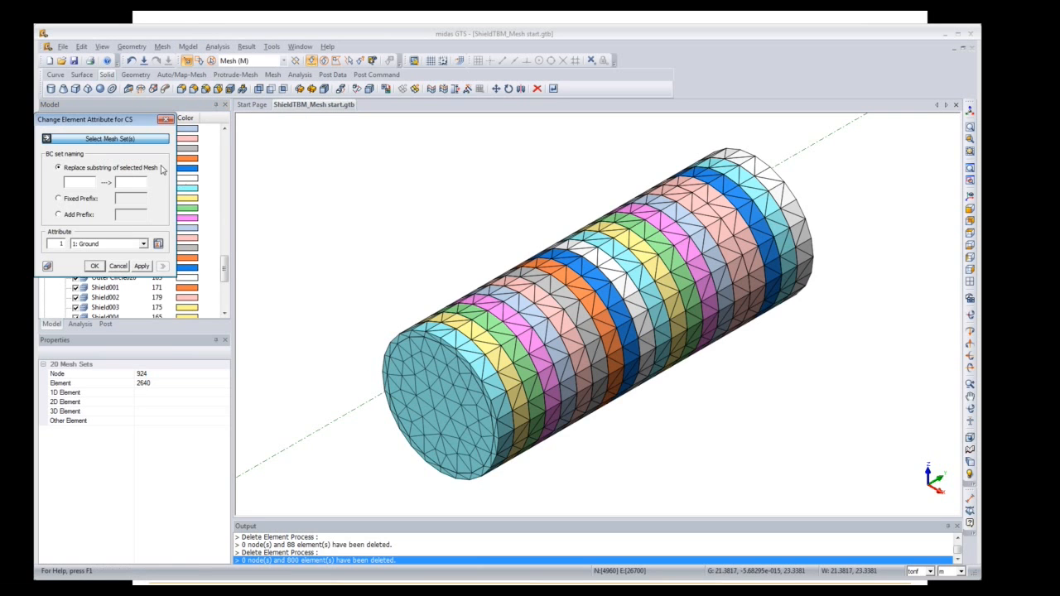
left_click_drag(144, 120, 352, 123)
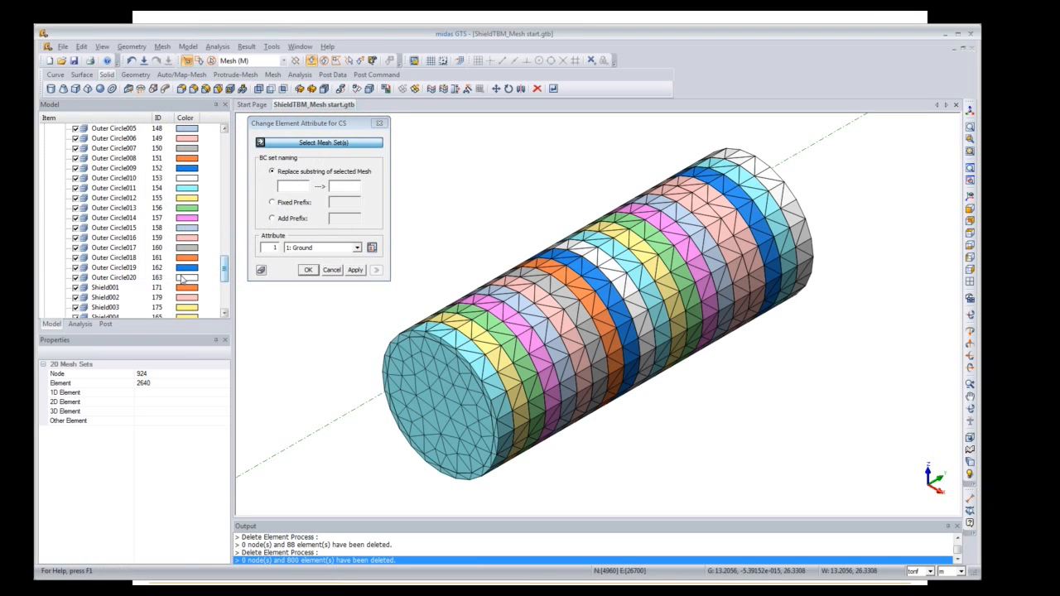
left_click(137, 278)
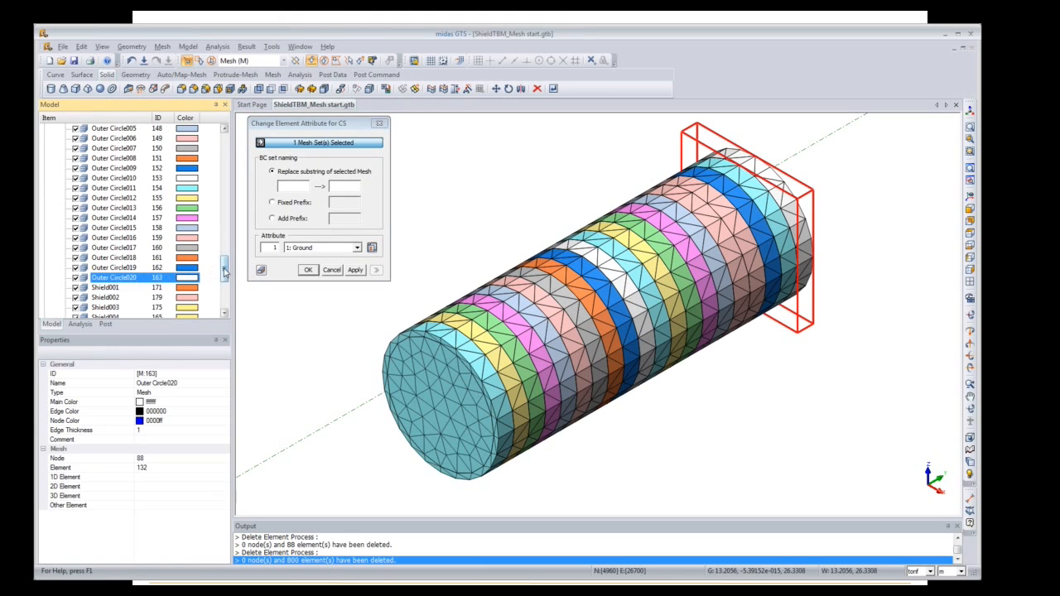
left_click_drag(223, 274, 224, 246)
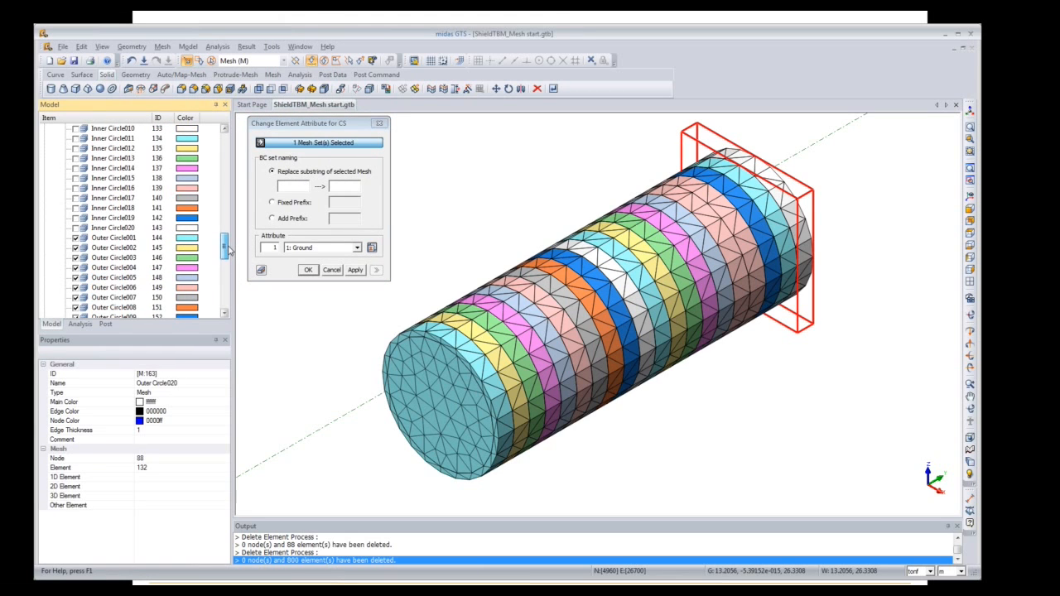
left_click(139, 240, "shift")
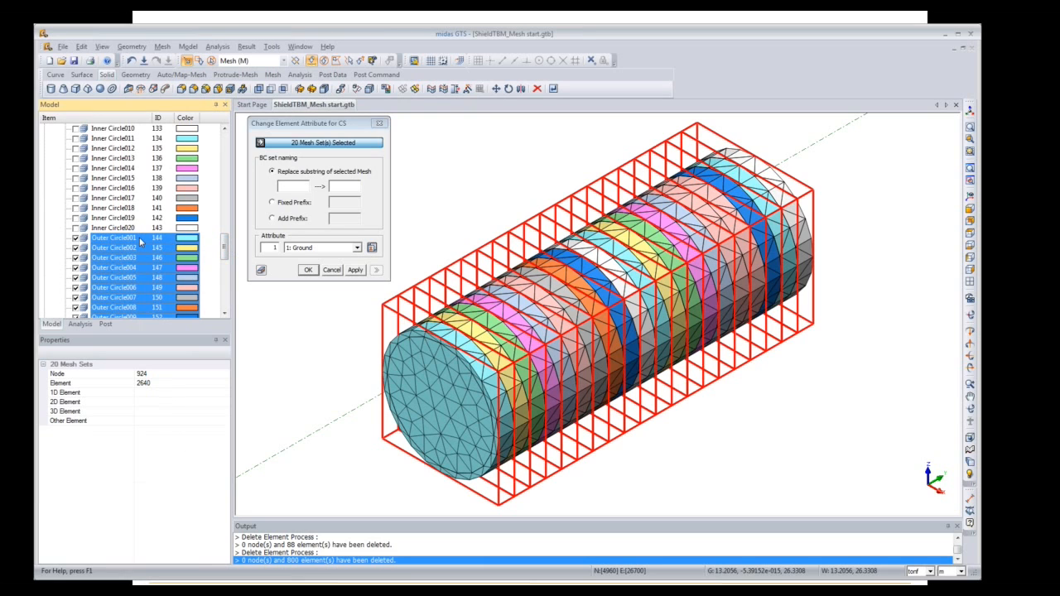
left_click(358, 248)
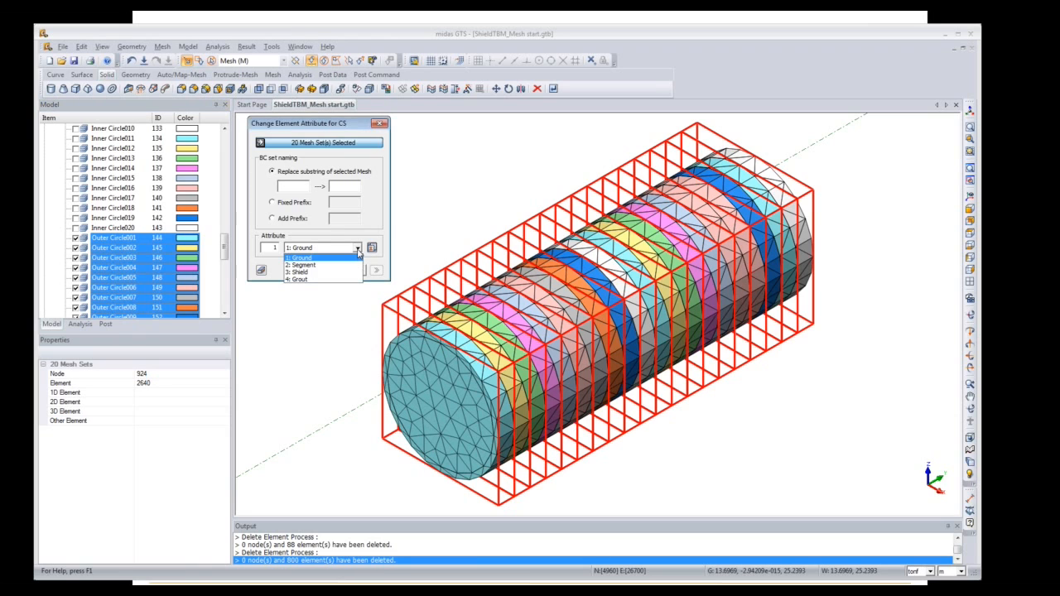
left_click(352, 269)
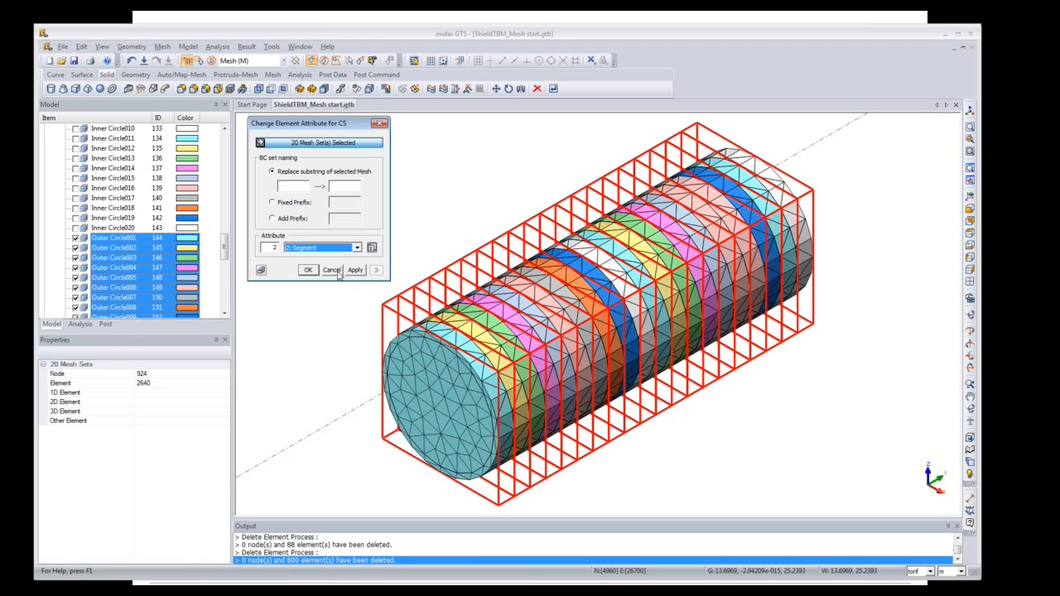
left_click(355, 271)
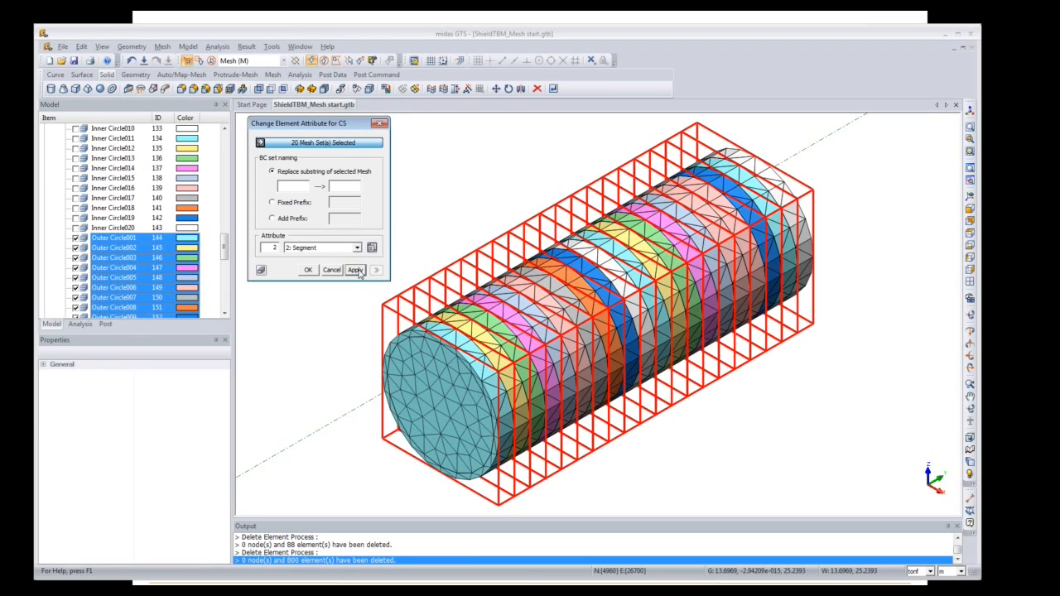
Step: Assign attribute 4: Grout to Shield001–Shield020 and close the attribute dialog
left_click(224, 249)
scroll(225, 251, "down", 3)
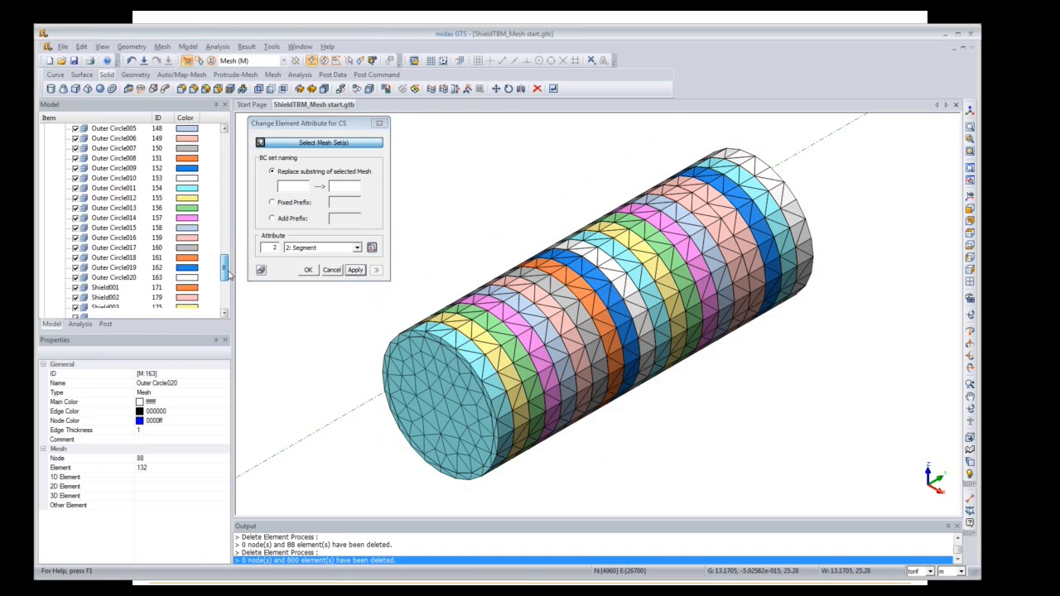
left_click(105, 248)
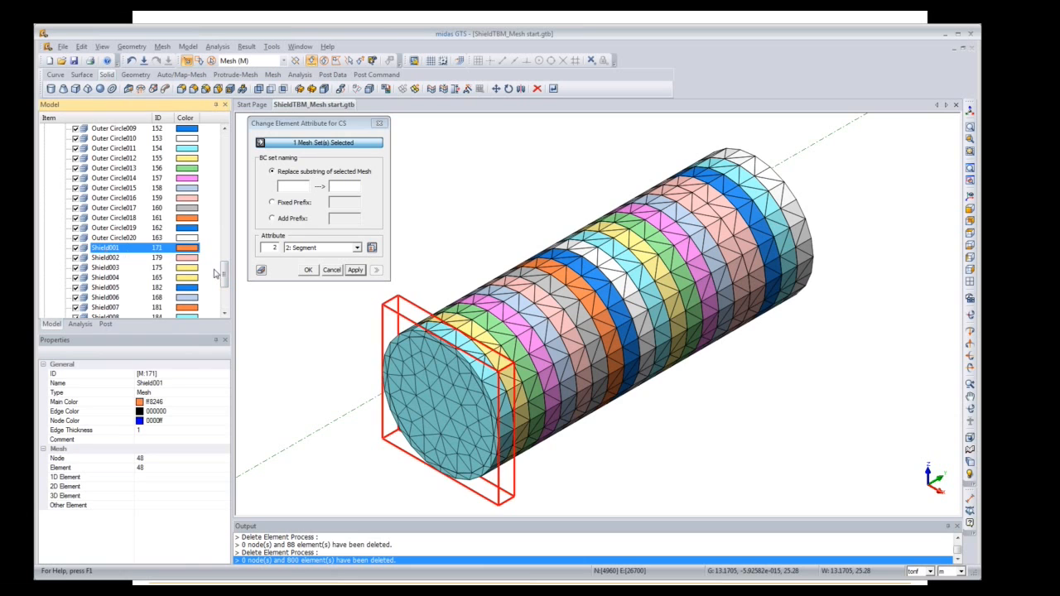
scroll(224, 277, "down", 5)
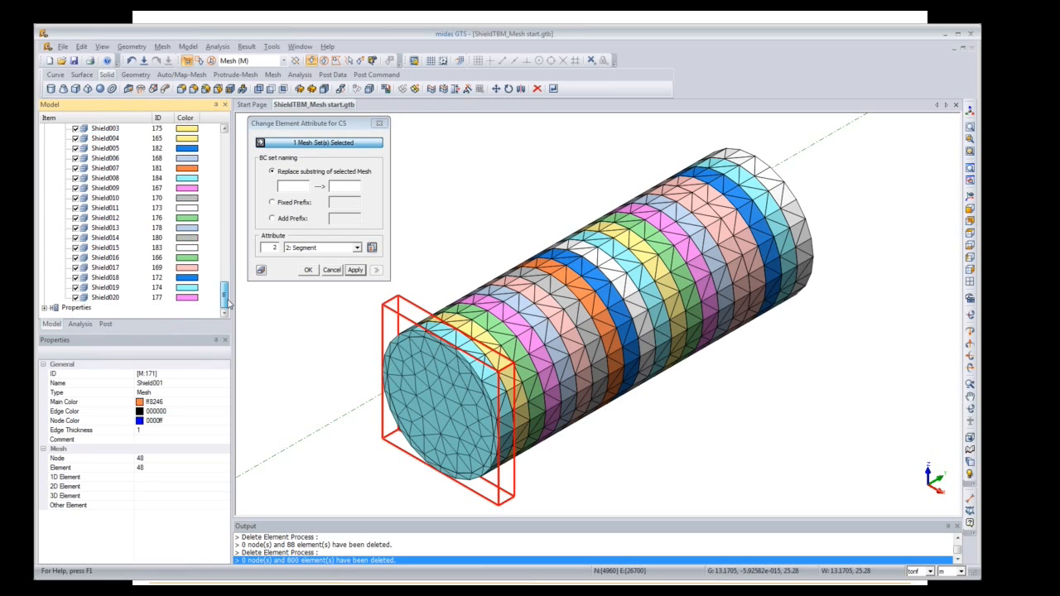
left_click(106, 298, "shift")
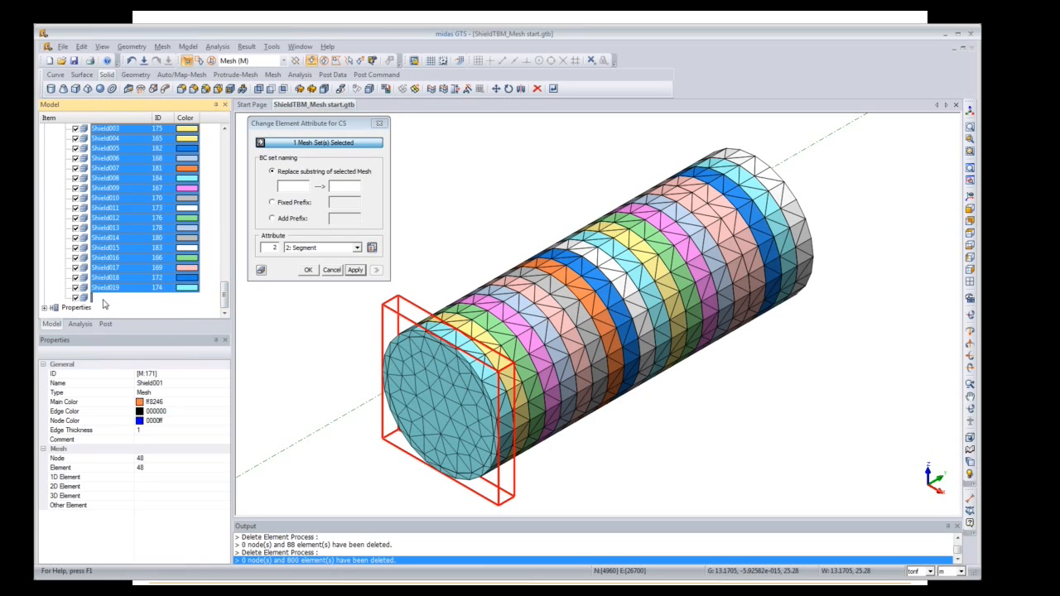
left_click(357, 248)
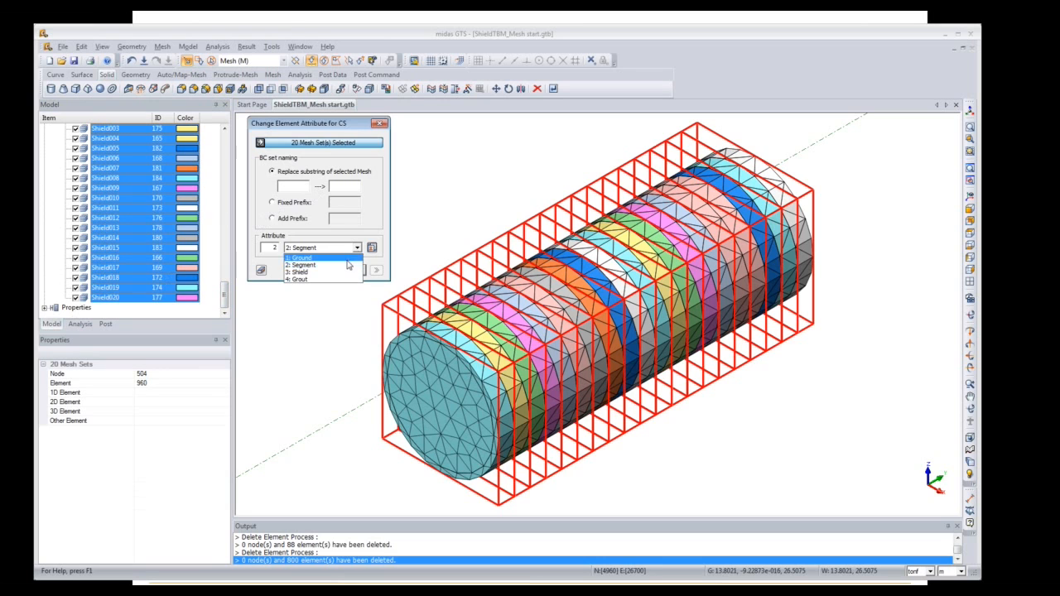
left_click(341, 280)
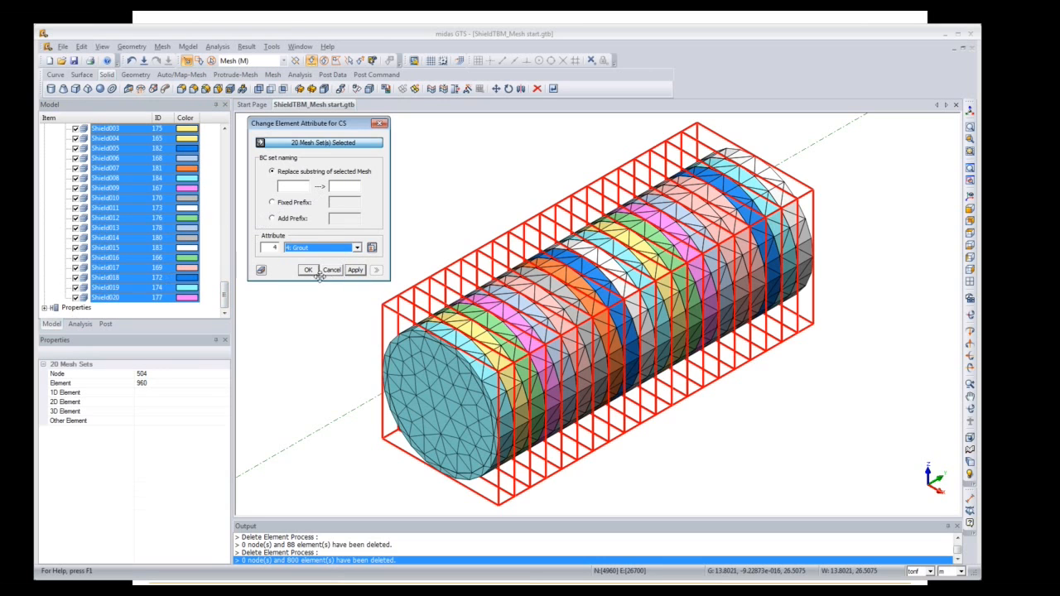
left_click(309, 271)
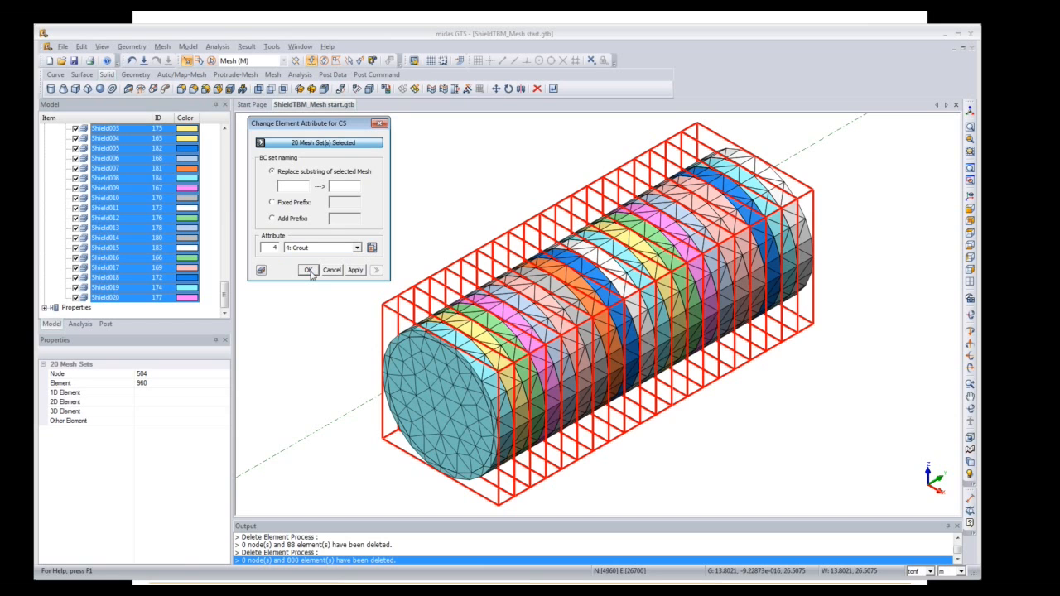
left_click(308, 272)
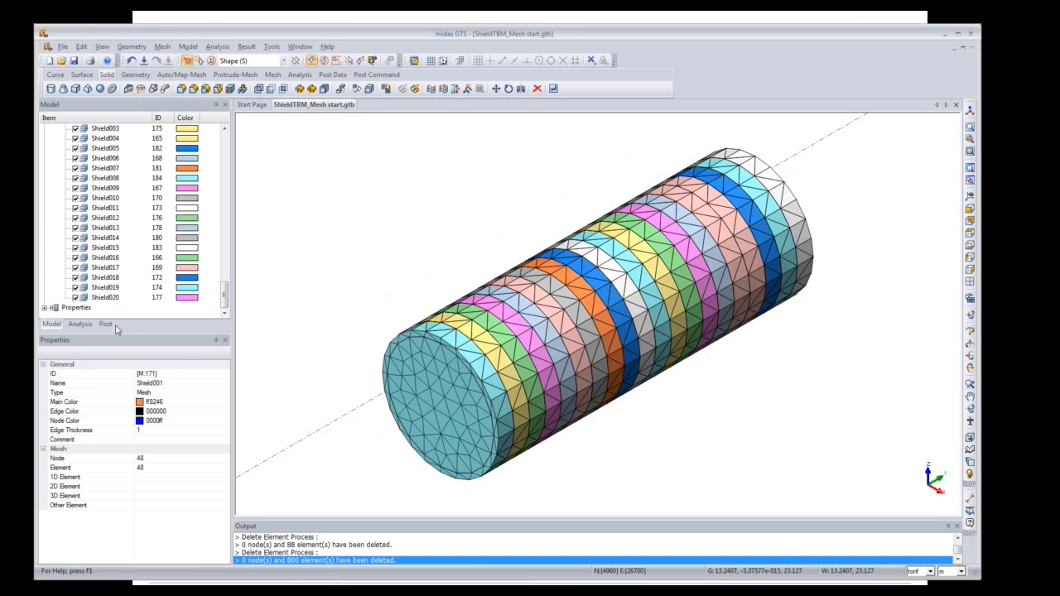
Step: Review the Boundary entries in the Analysis tree, then advance to the Shield TBM 'Mesh' slide
left_click(80, 329)
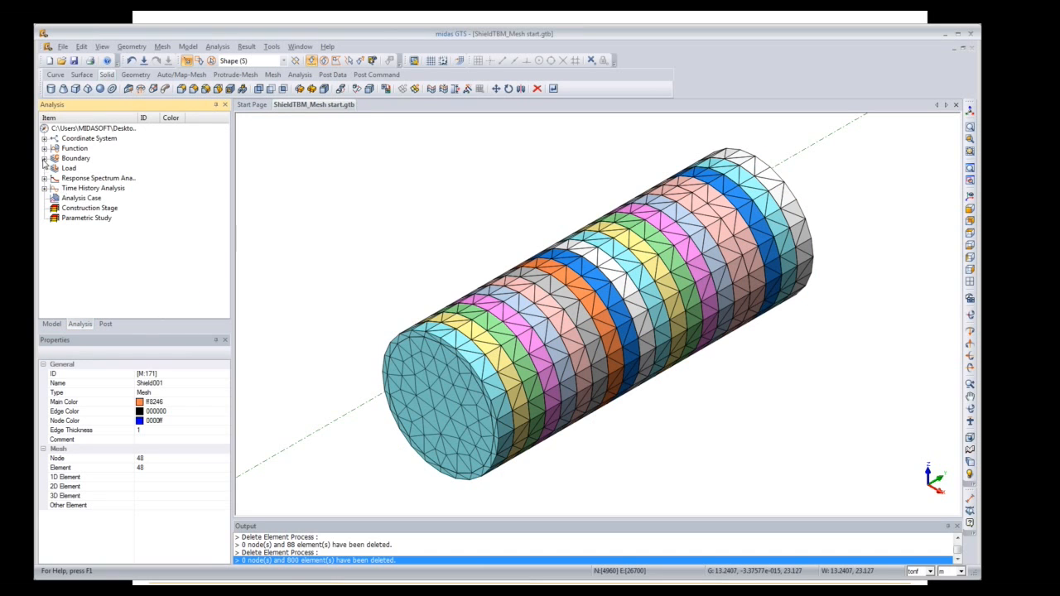
left_click(44, 159)
left_click_drag(226, 189, 228, 214)
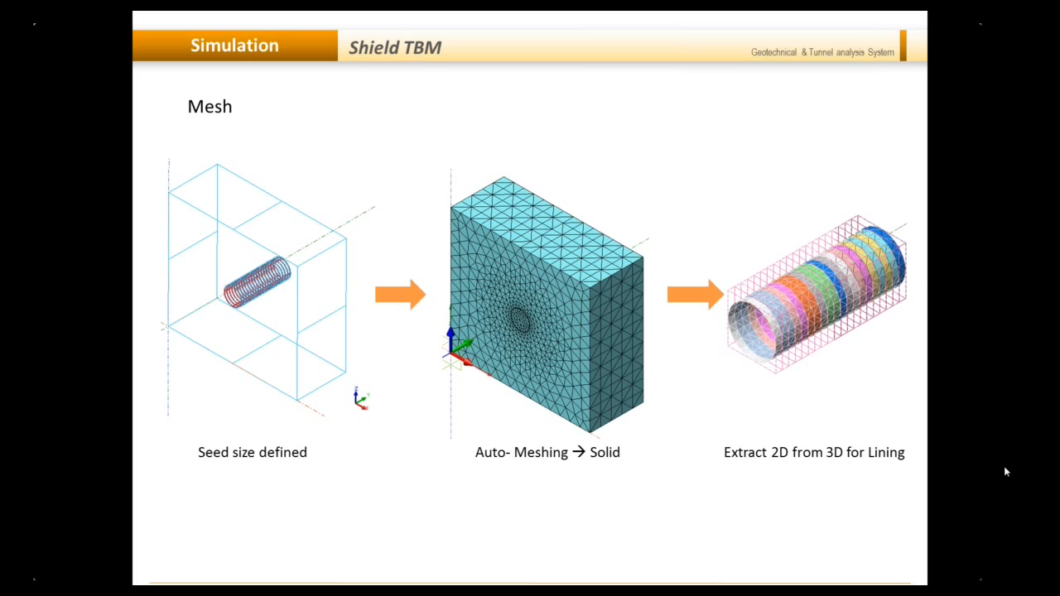
left_click(955, 430)
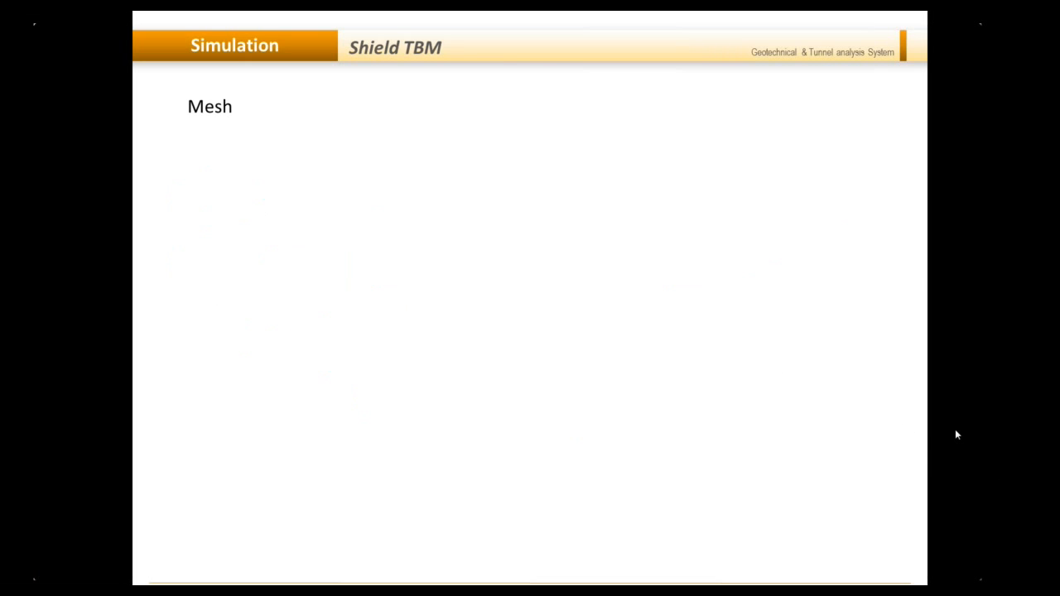
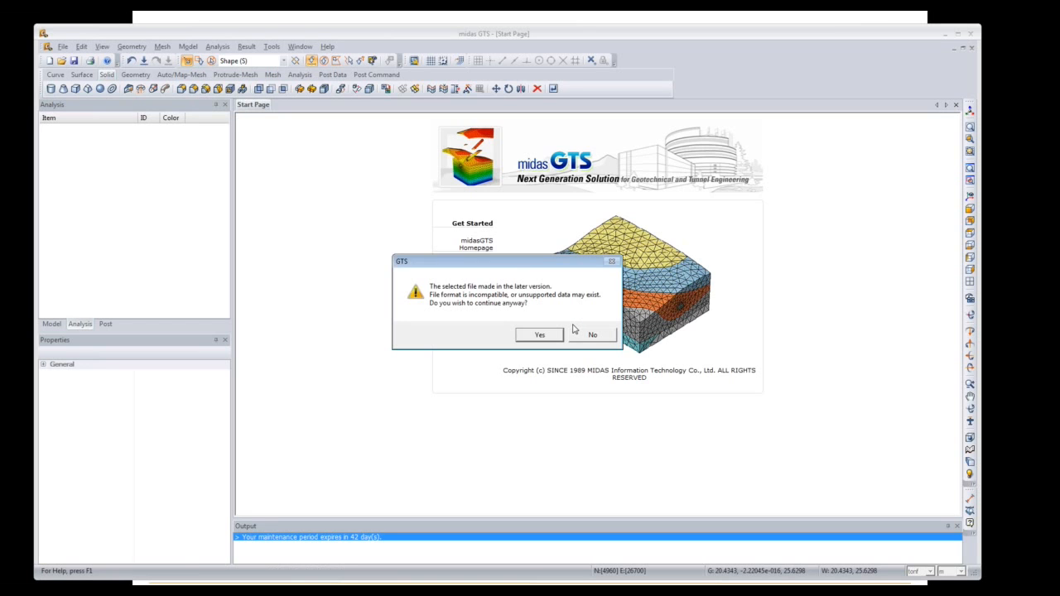
Step: Open the ShieldTBM_Boundary model past the version warning and sort the mesh sets by creation
left_click(552, 336)
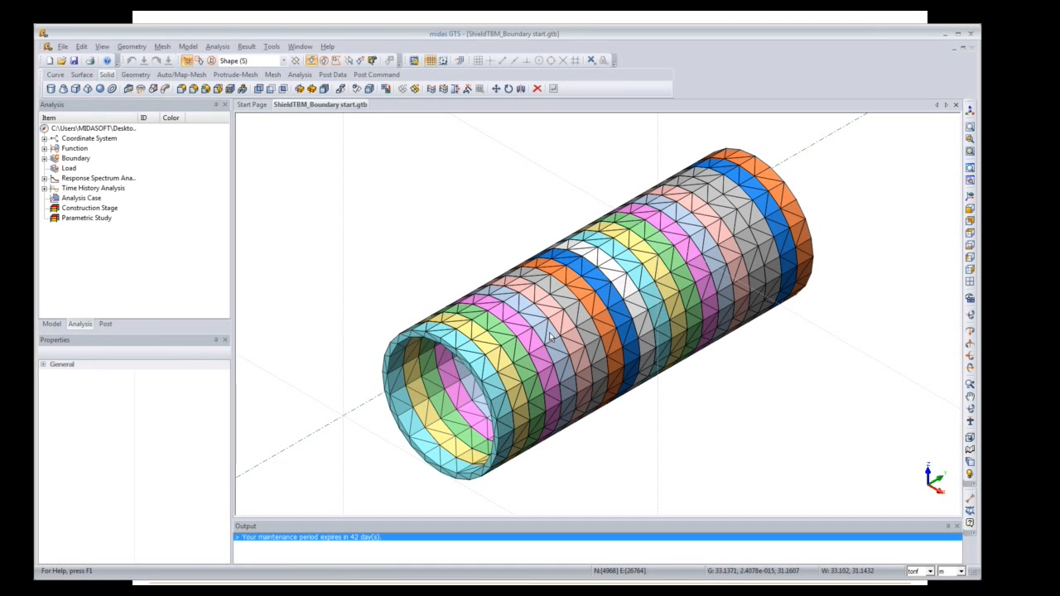
left_click(52, 325)
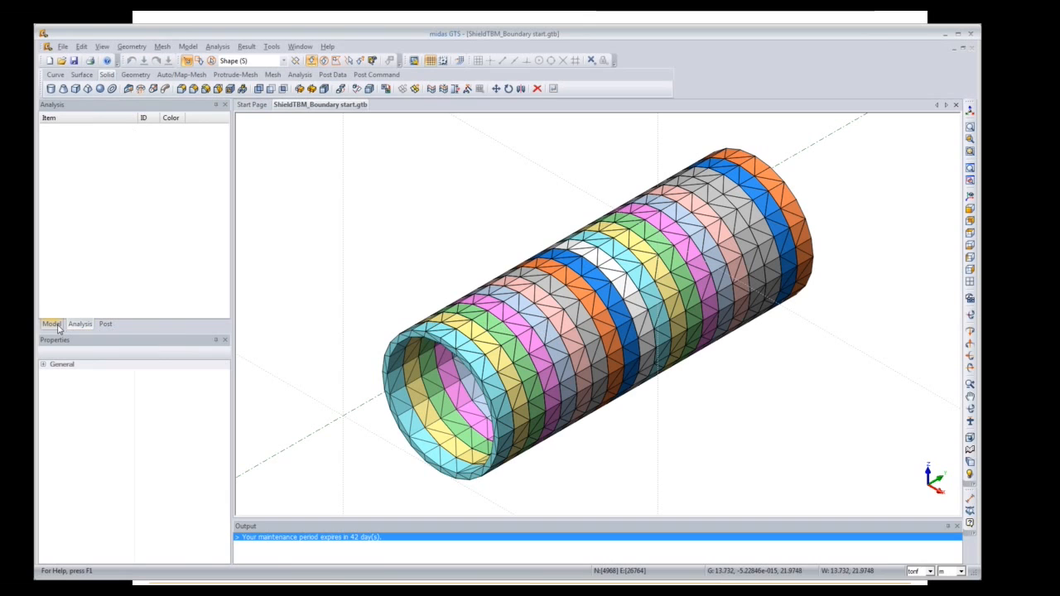
left_click(45, 188)
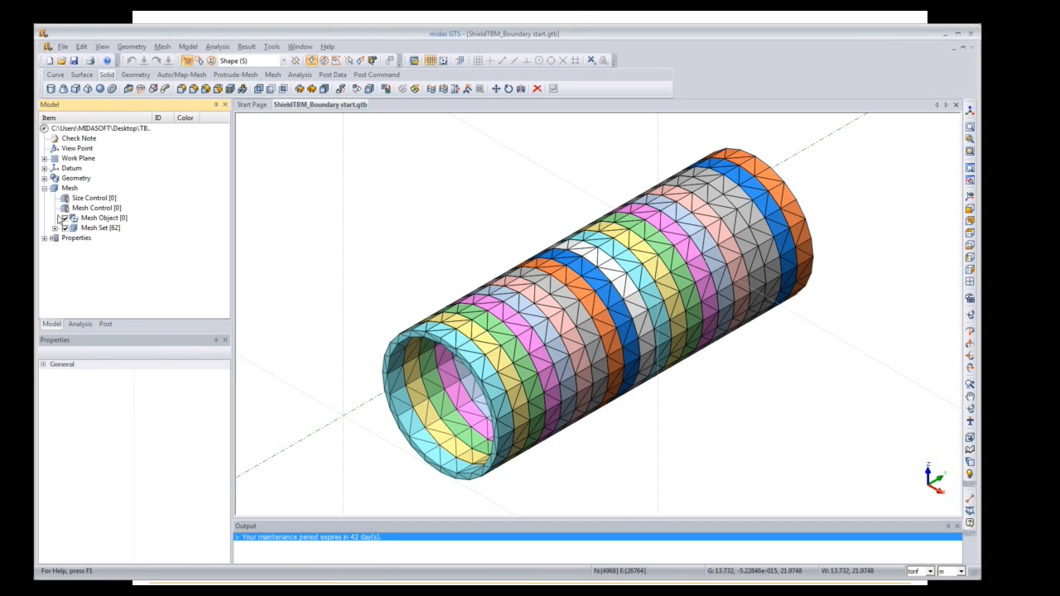
left_click(55, 228)
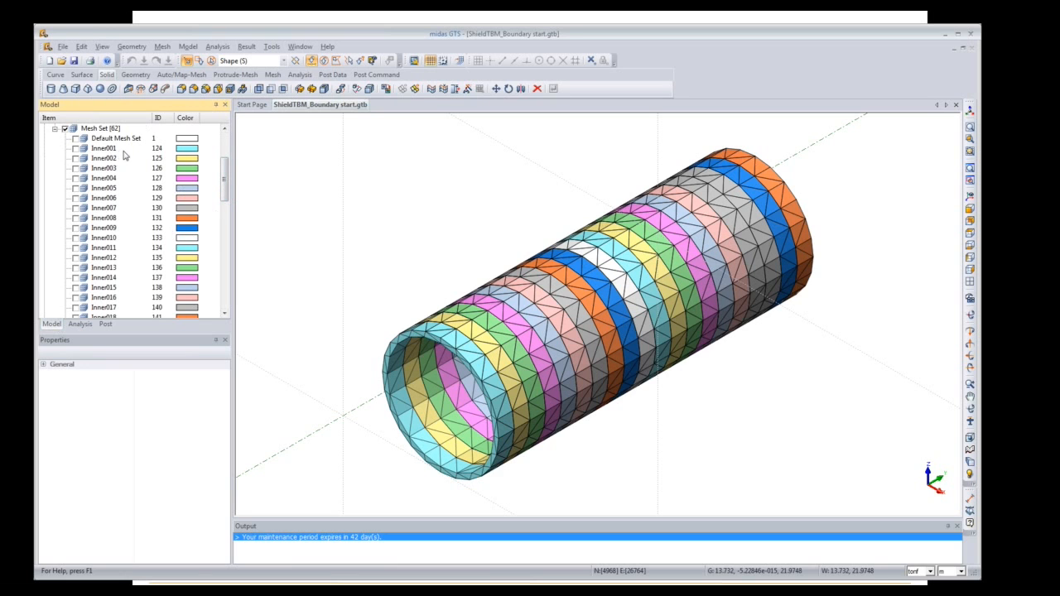
mouse_move(224, 184)
left_mouse_down()
mouse_move(234, 267)
mouse_move(226, 162)
left_mouse_up()
left_click(102, 170)
right_click(103, 170)
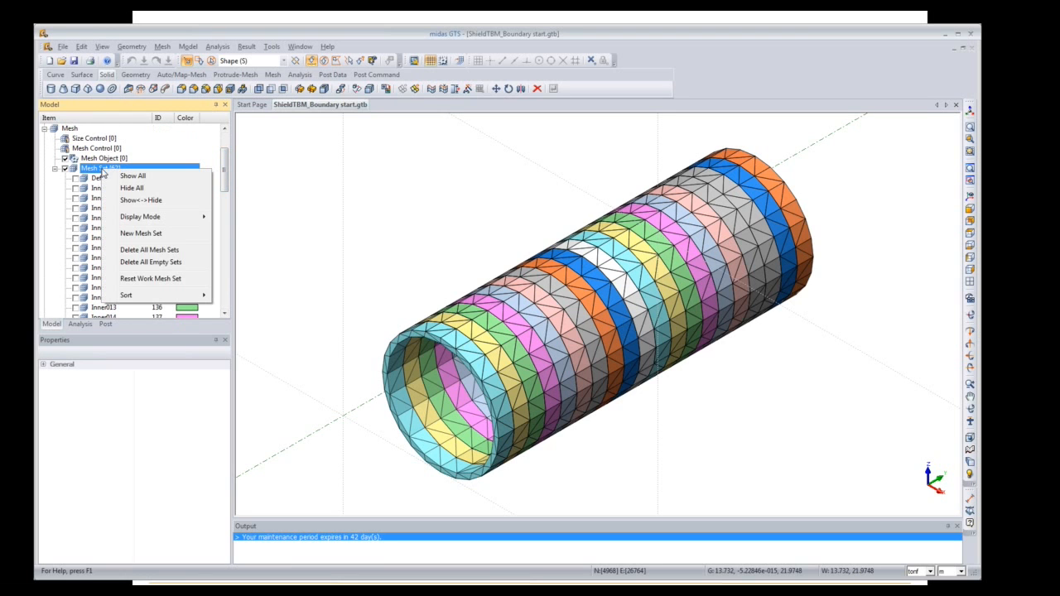
mouse_move(154, 295)
left_click(247, 295)
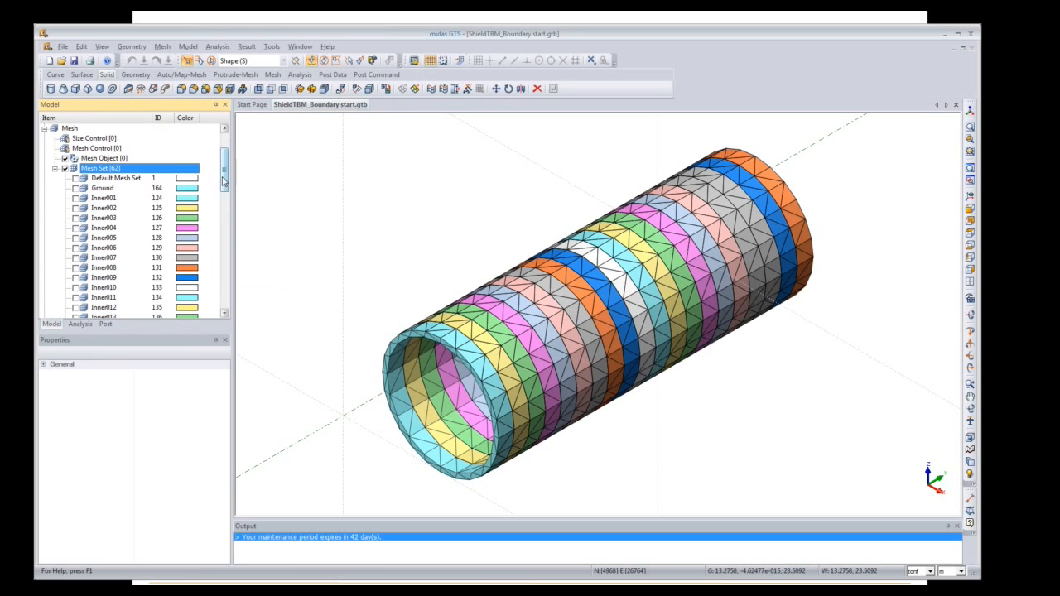
left_click_drag(224, 182, 224, 296)
Step: Review the boundary sets in the Analysis tree, then hide all 62 mesh sets
left_click(80, 324)
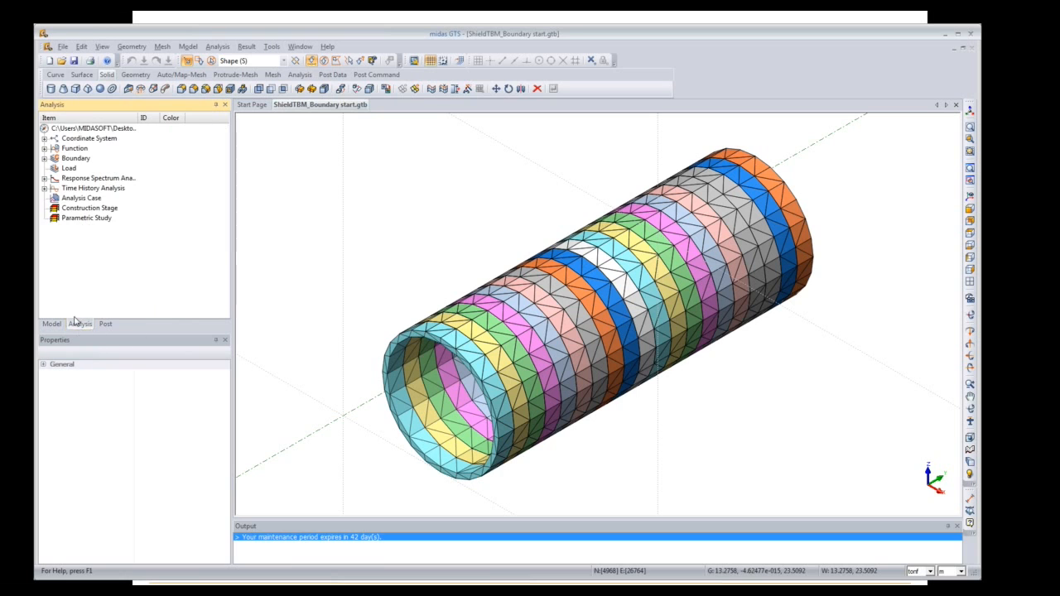
left_click(45, 163)
mouse_move(226, 181)
left_mouse_down()
mouse_move(233, 246)
mouse_move(231, 164)
left_mouse_up()
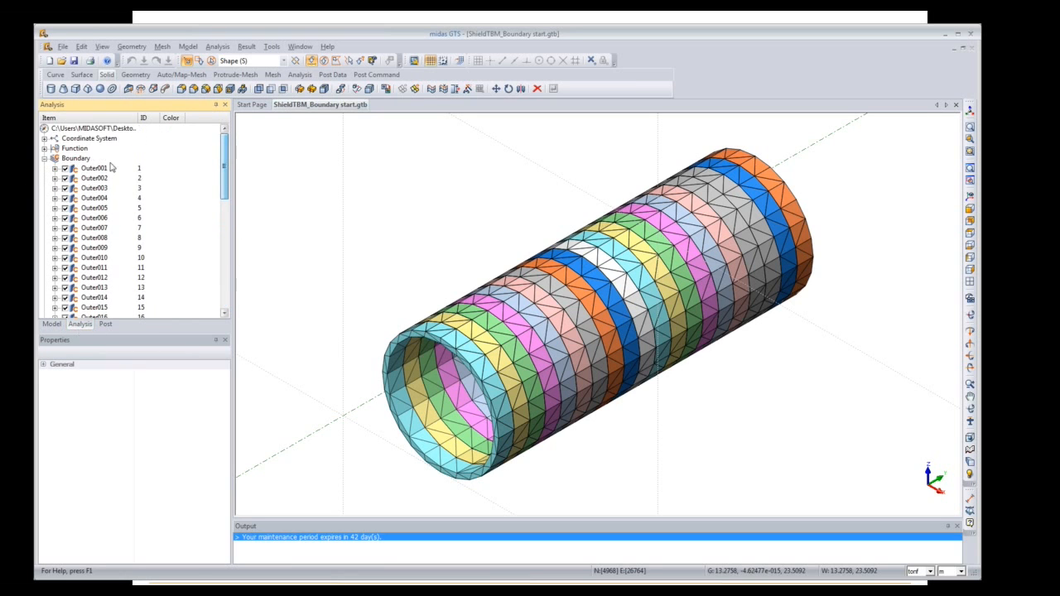
left_click(43, 158)
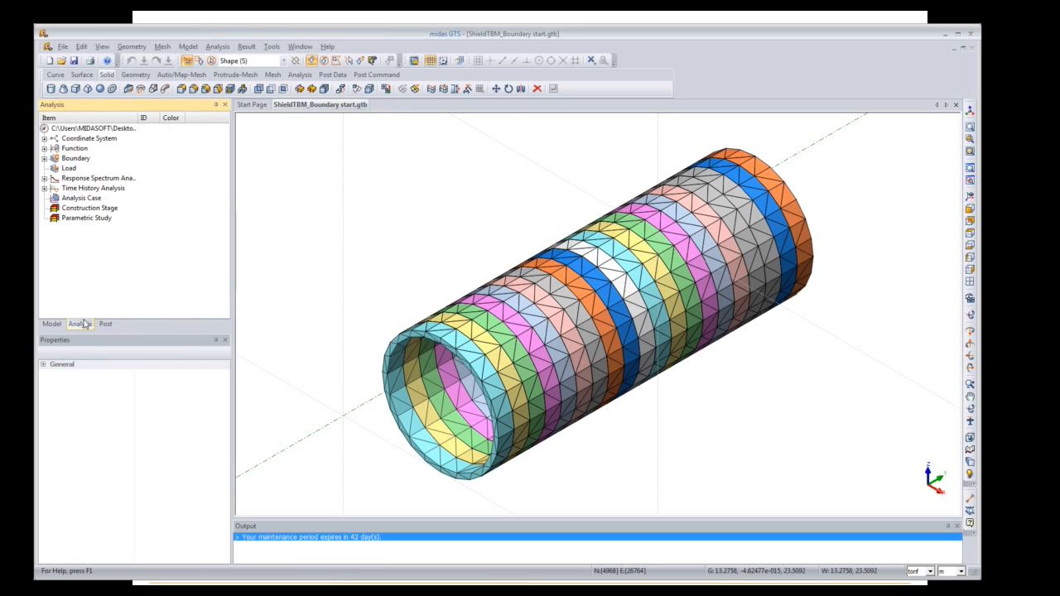
left_click(58, 325)
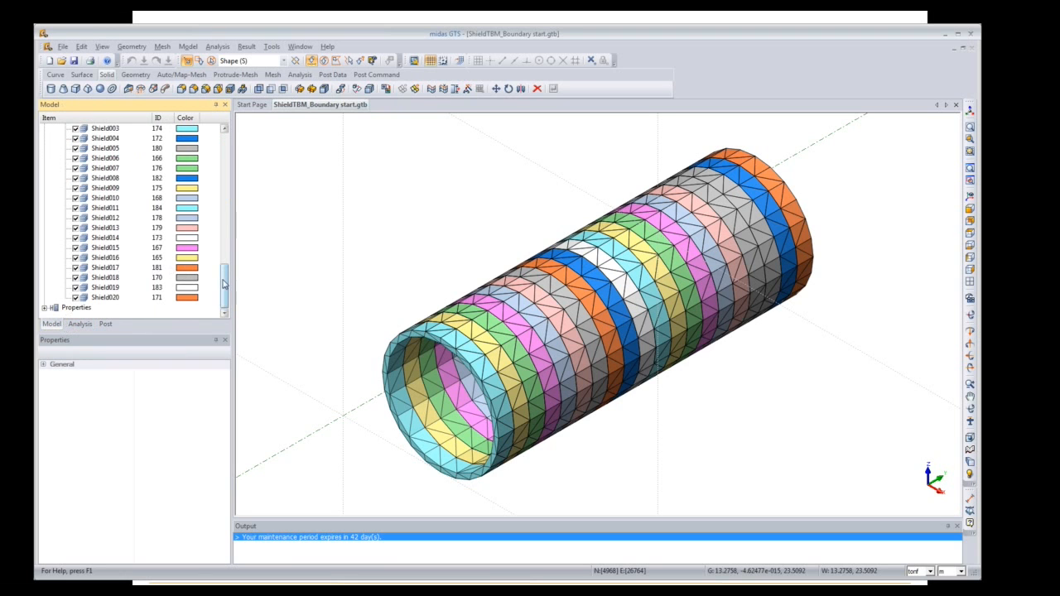
left_click_drag(224, 286, 224, 164)
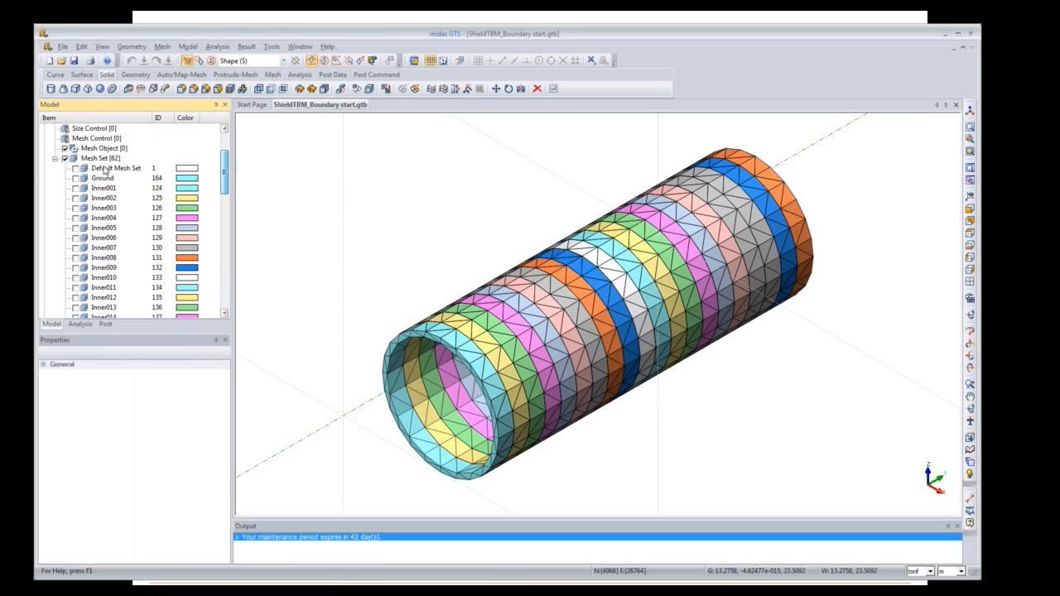
left_click(64, 159)
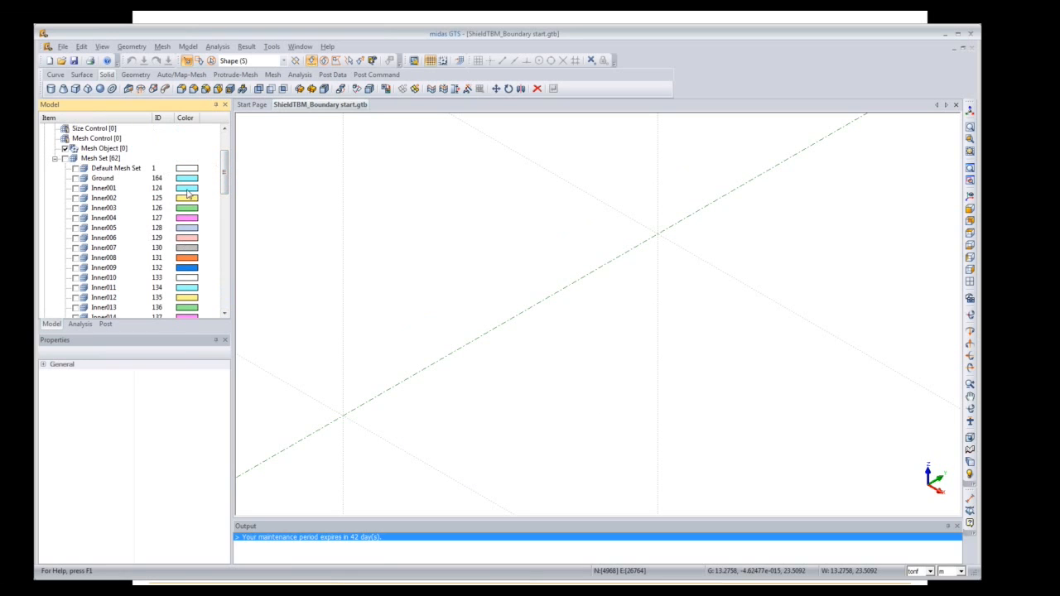
Step: Check the mesh for free faces only, showing 2484 orange free faces, and zoom to fit
left_click(161, 47)
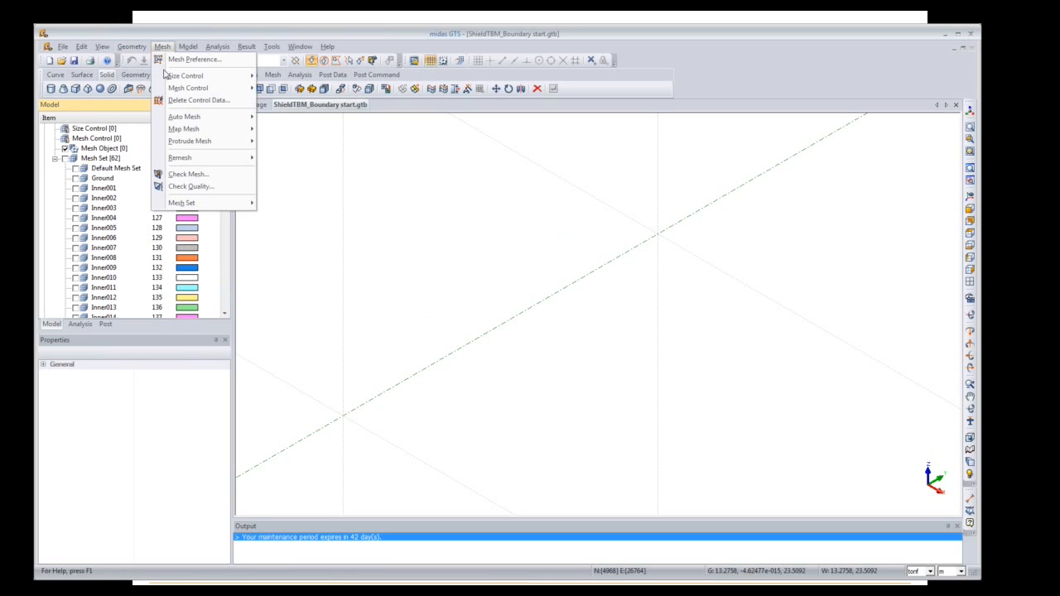
left_click(185, 175)
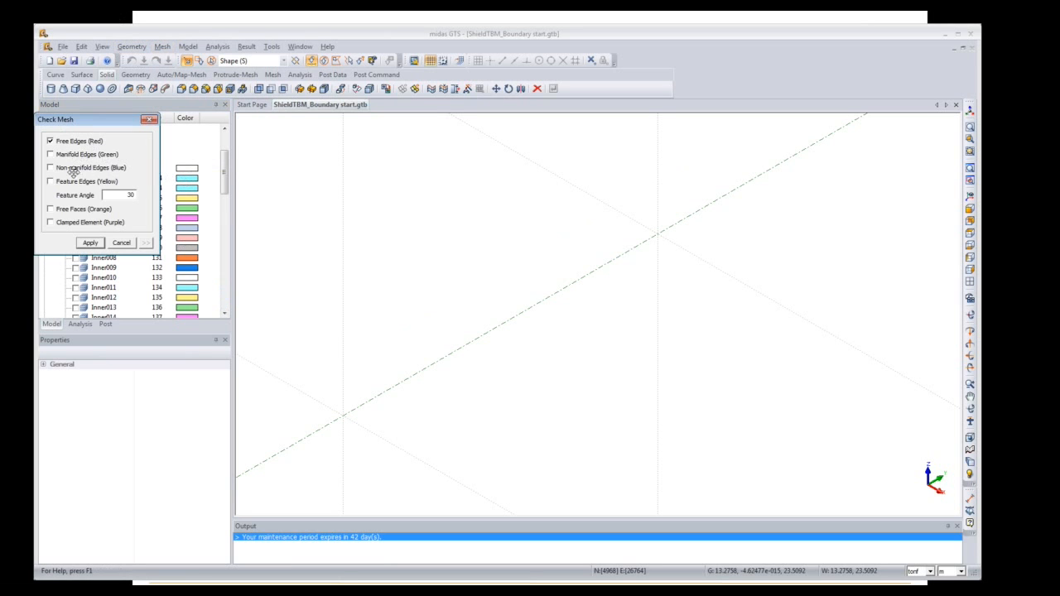
left_click(50, 142)
left_click(100, 246)
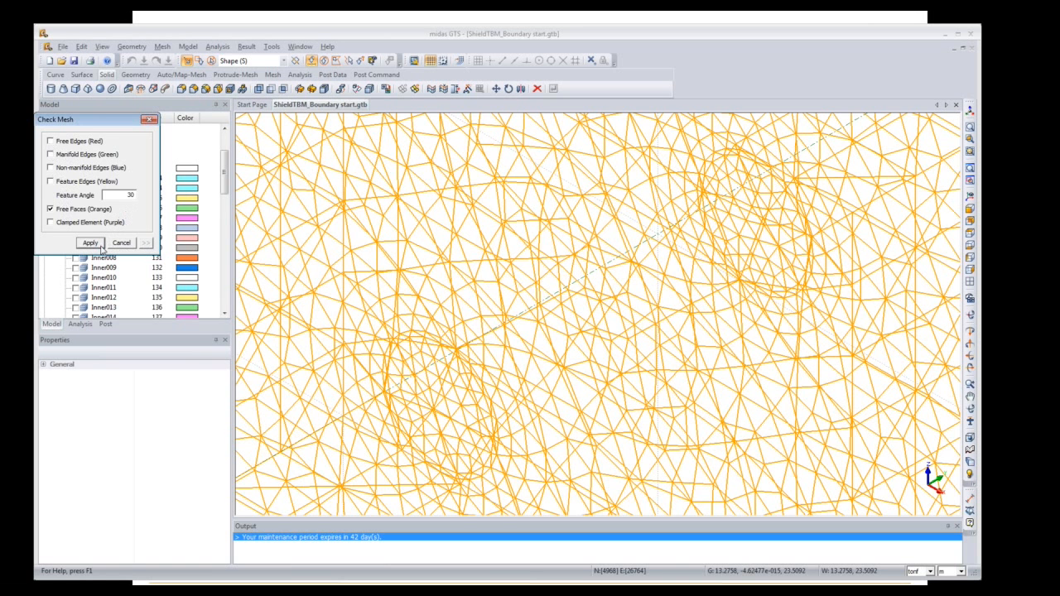
left_click(969, 111)
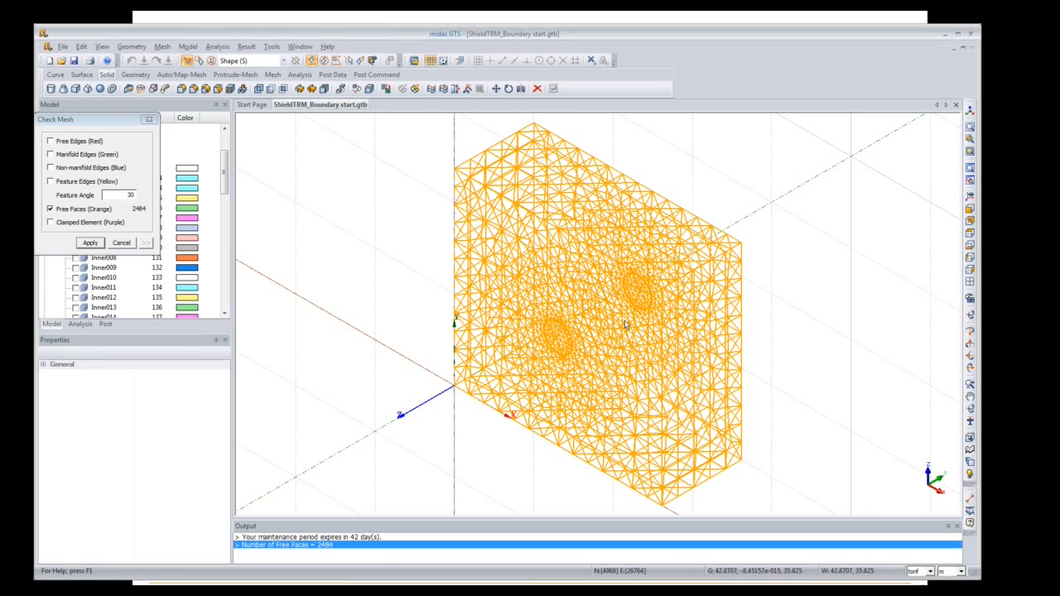
Step: Close the mesh check and show all mesh sets again
left_click(150, 121)
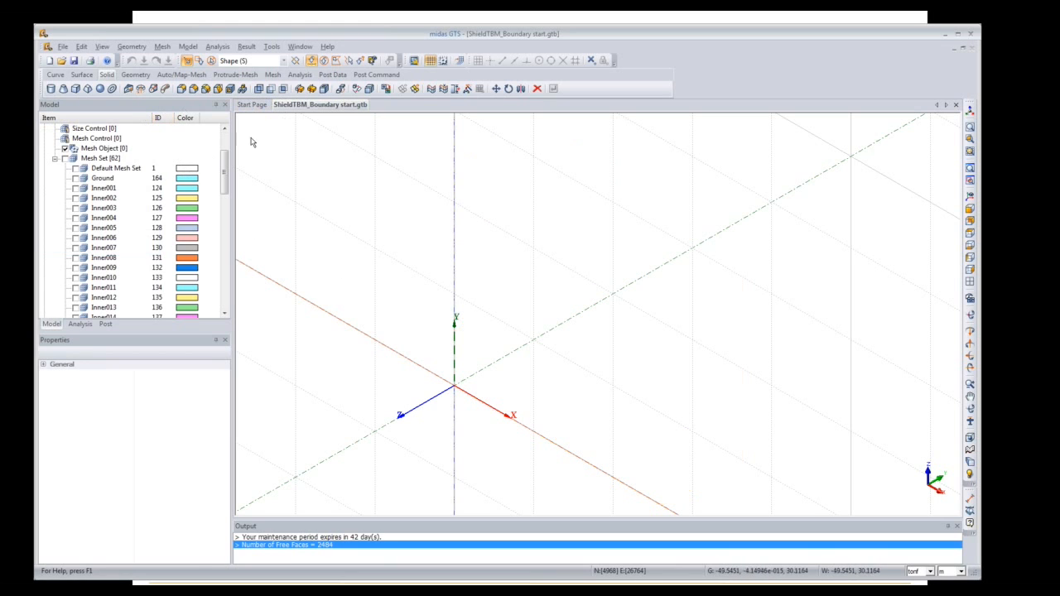
left_click(66, 159)
left_click(66, 159)
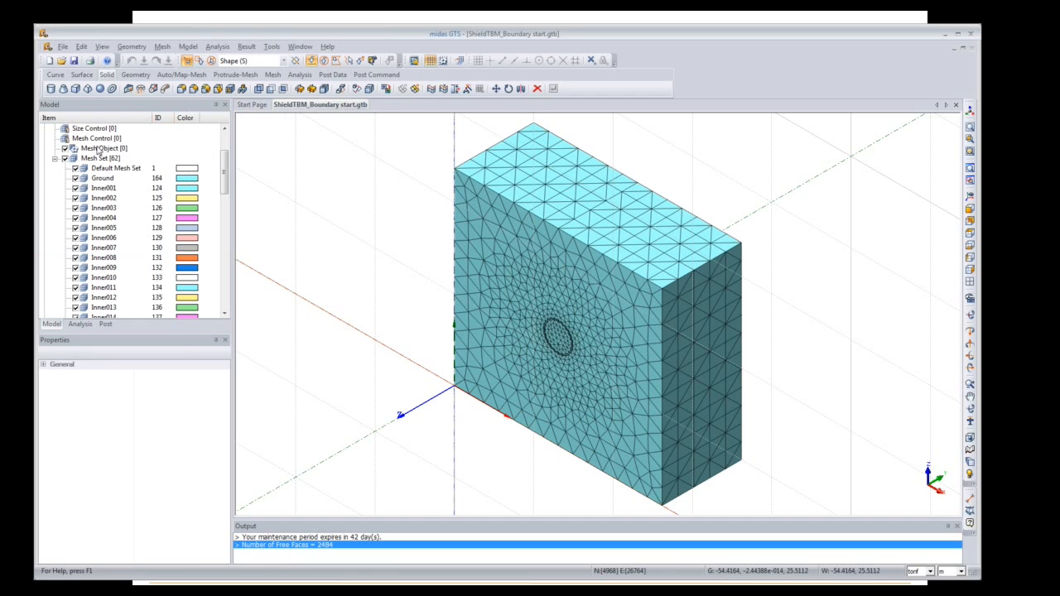
Step: Auto-generate ground supports for all mesh sets in a new boundary set named 'Ground Support'
left_click(187, 47)
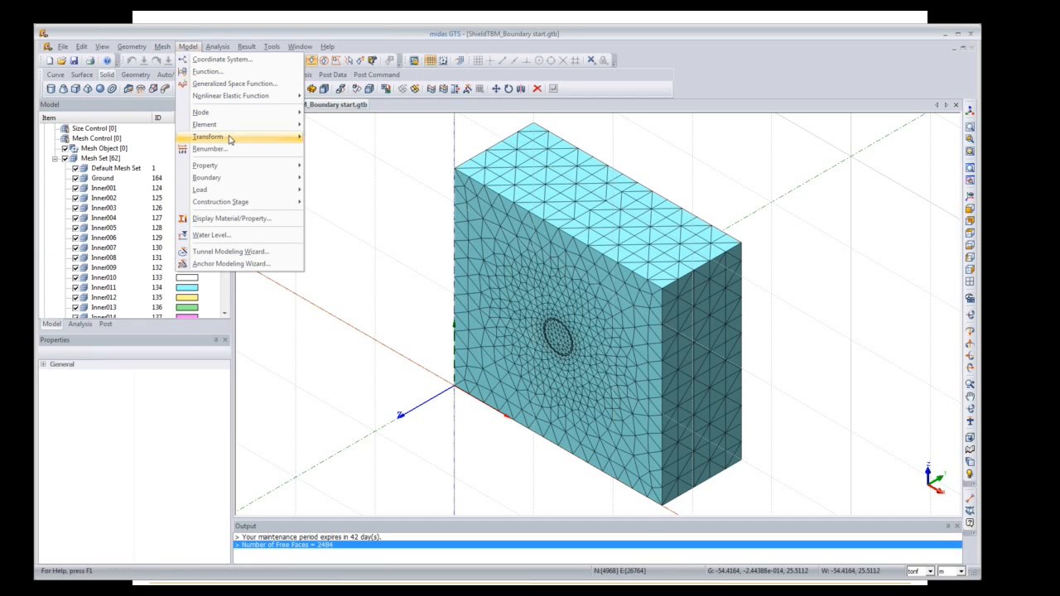
mouse_move(282, 178)
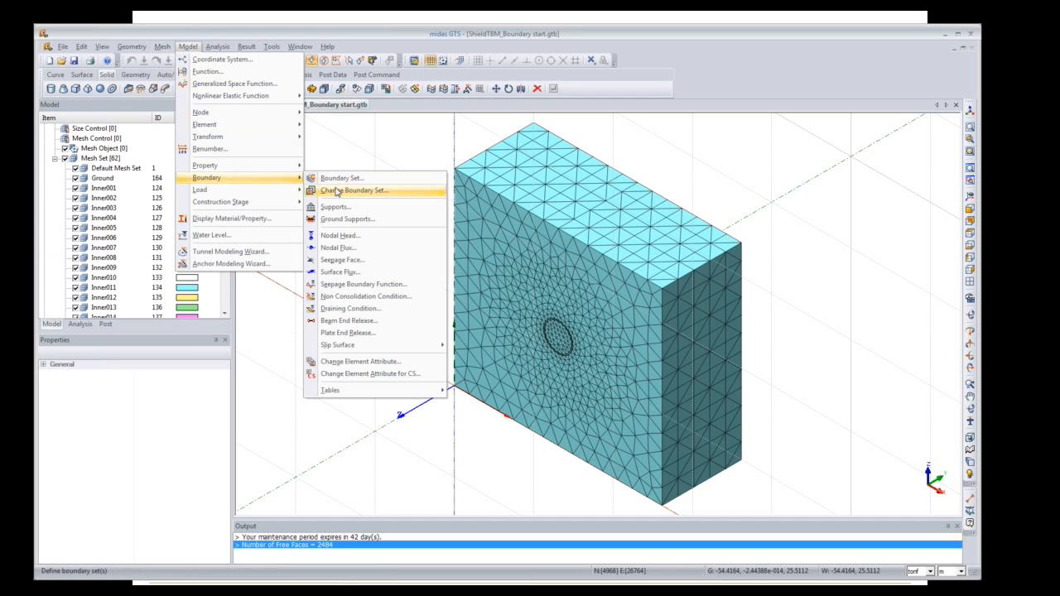
left_click(340, 220)
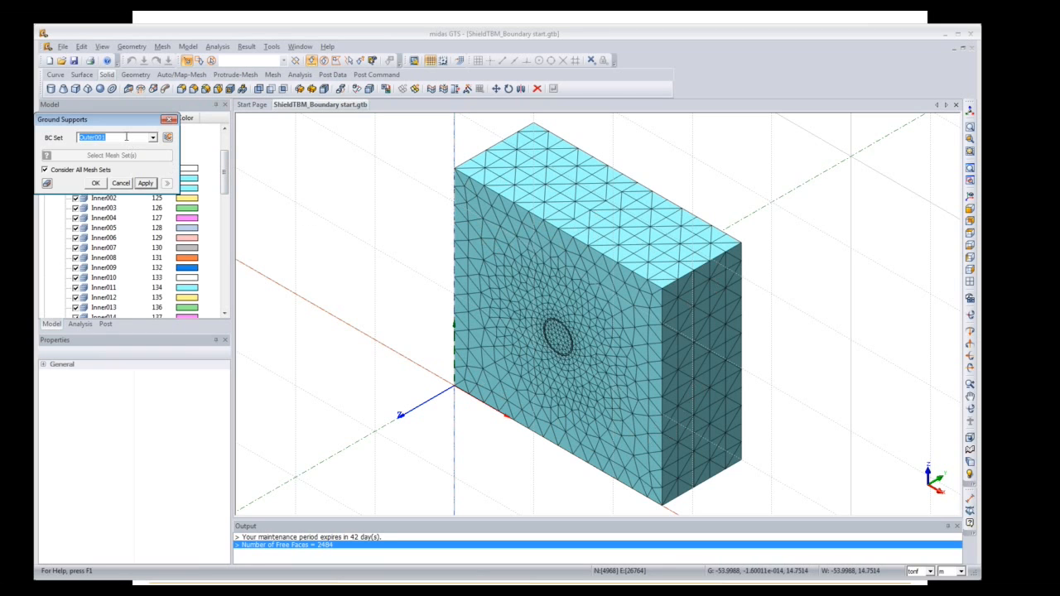
type("Ground Support")
left_click(100, 187)
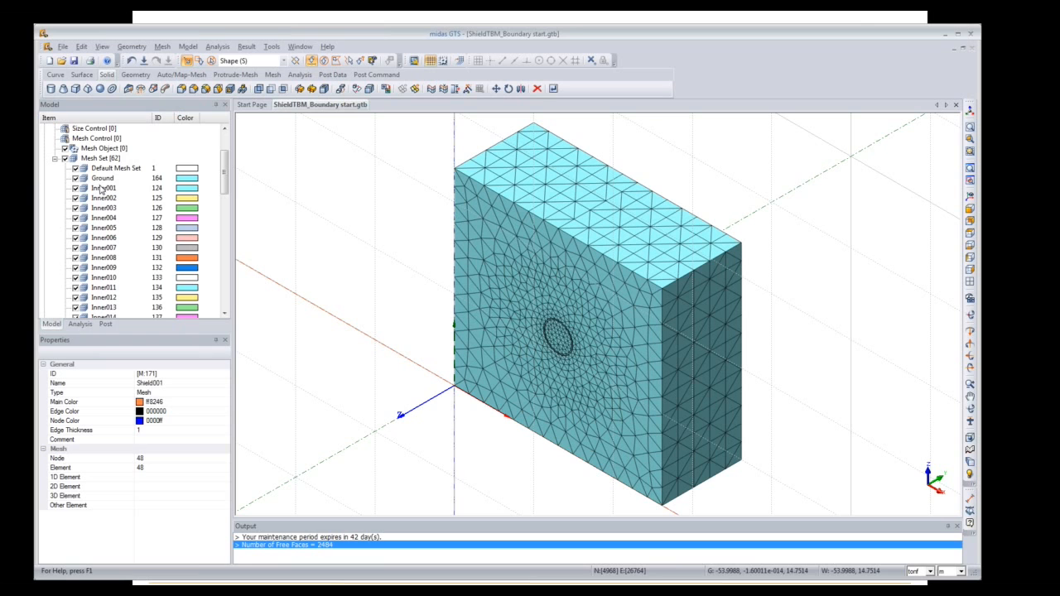
Step: Expand Ground Support > Supports in the Analysis tree and toggle its node supports on and off
left_click(80, 324)
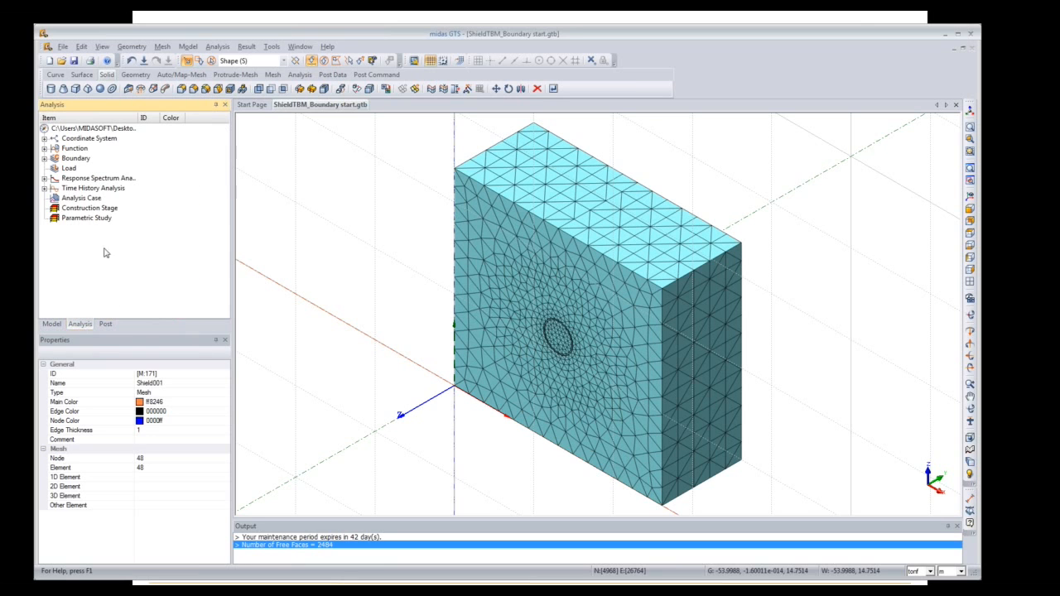
left_click(46, 164)
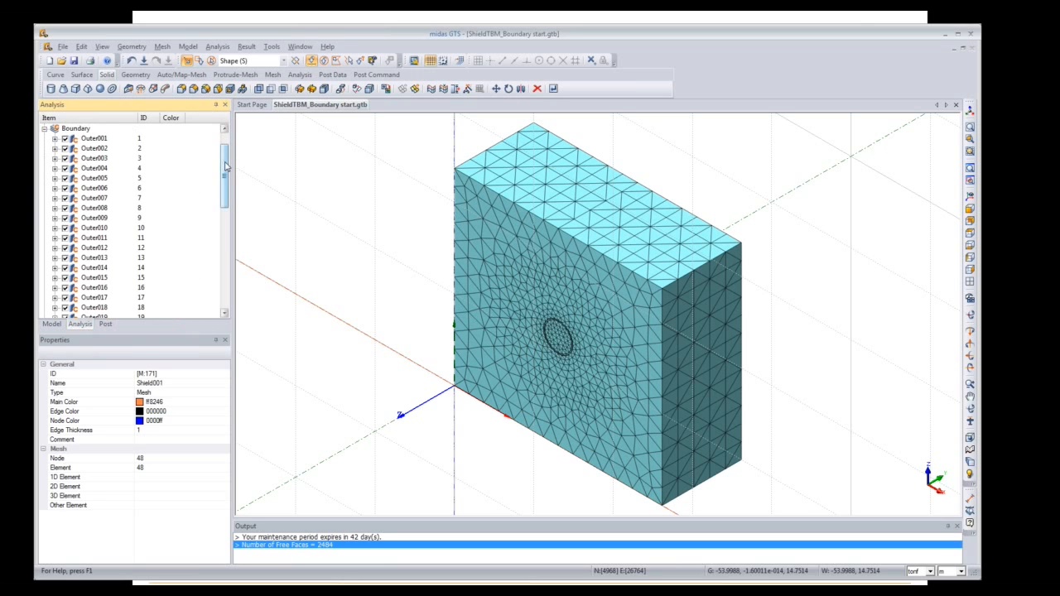
left_click_drag(225, 166, 225, 267)
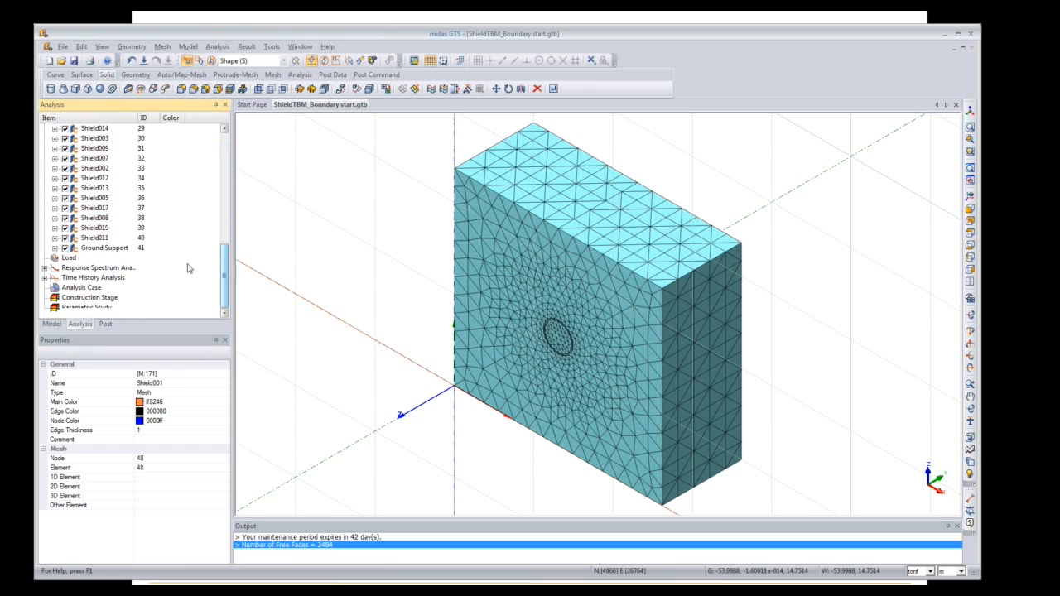
left_click(55, 248)
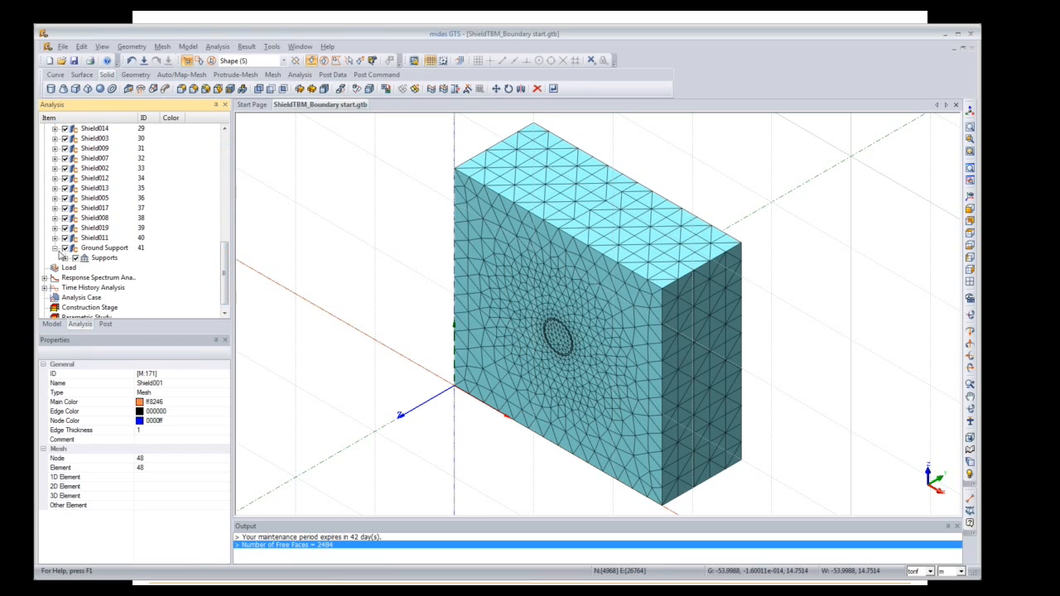
left_click(66, 258)
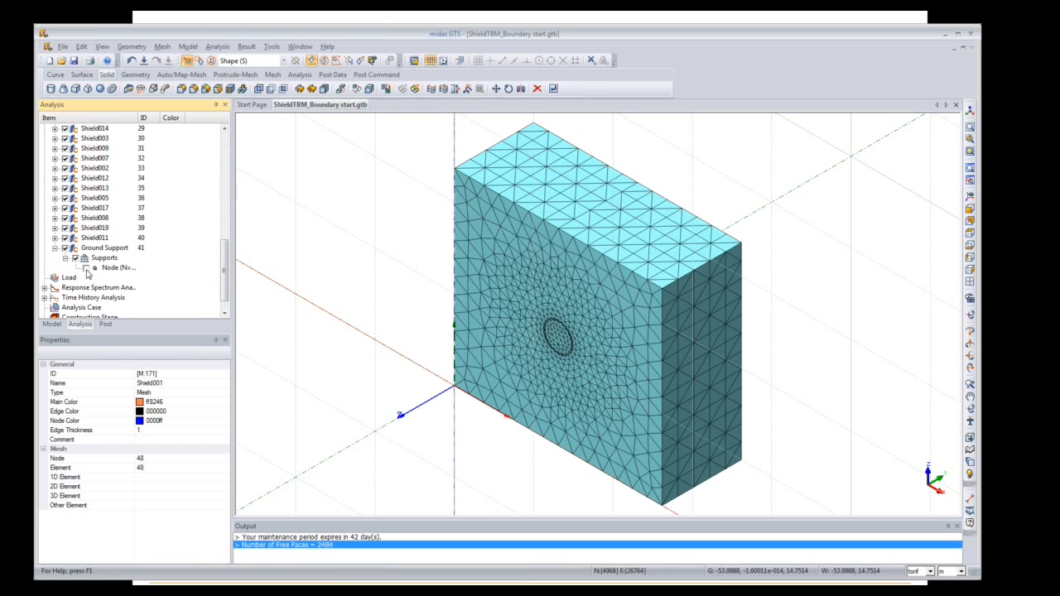
left_click(87, 271)
left_click(86, 270)
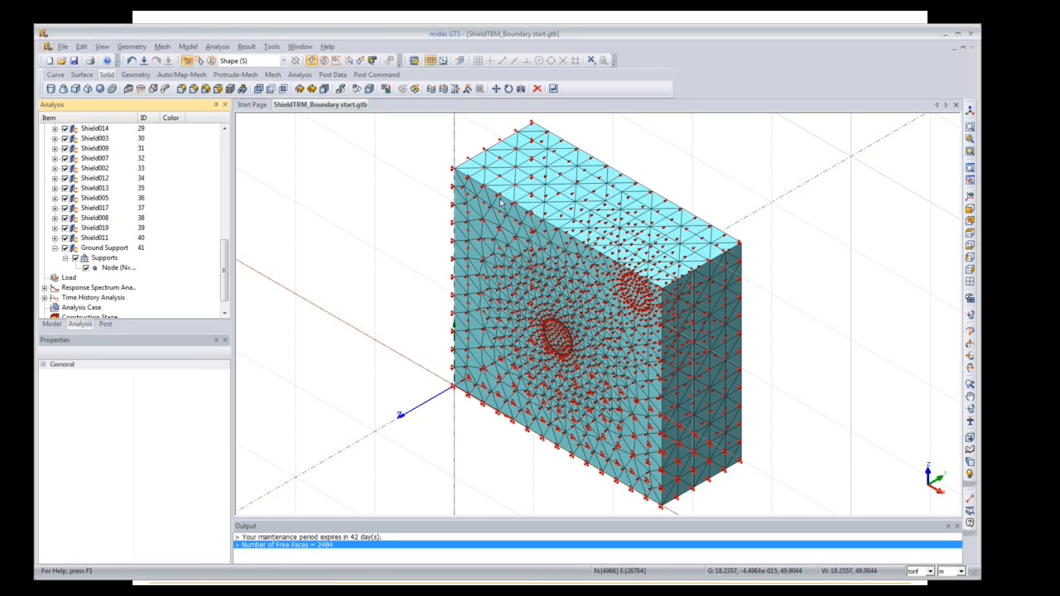
left_click(430, 61)
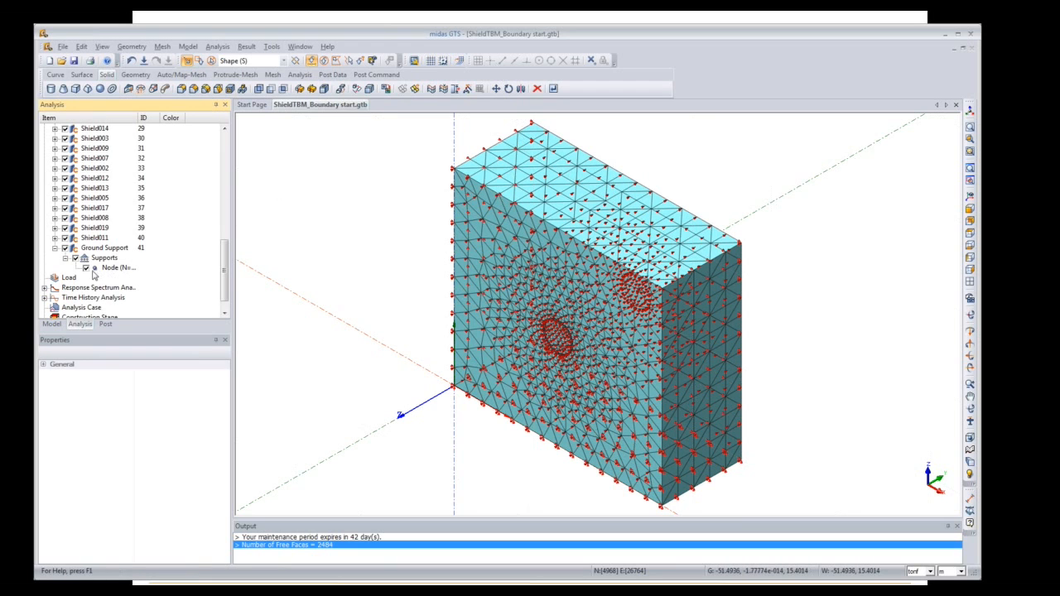
left_click(86, 268)
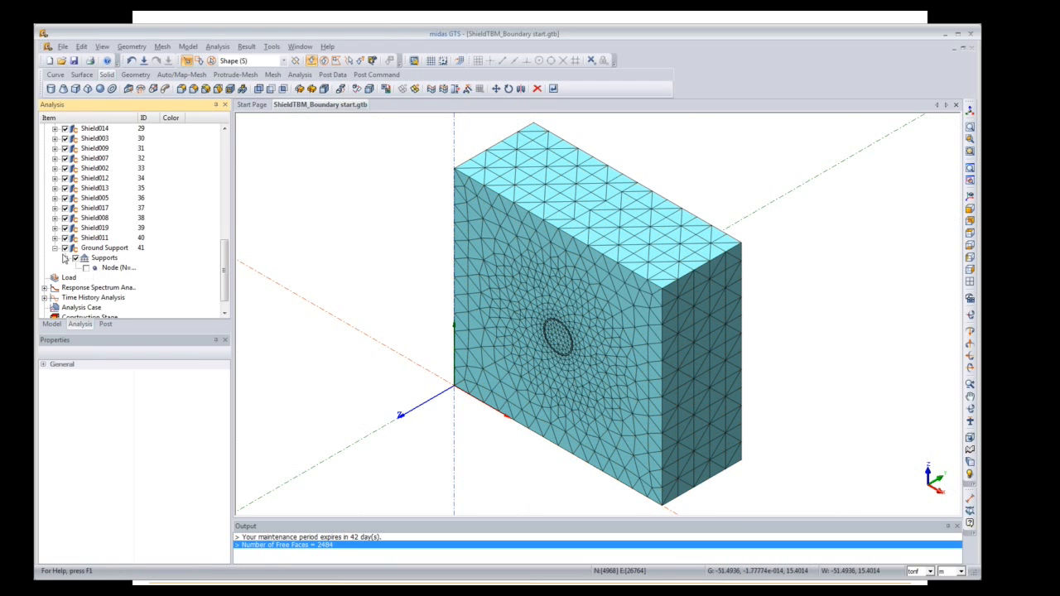
left_click(55, 248)
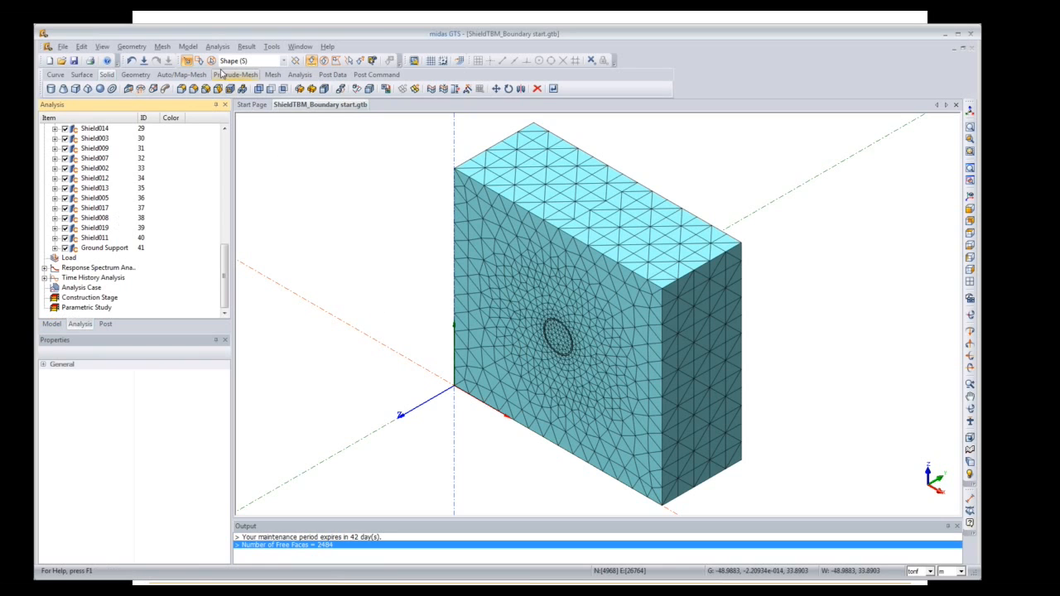
Step: Add load sets SW, HP1, Hp2 and Hp3 in the Load Set dialog
left_click(188, 46)
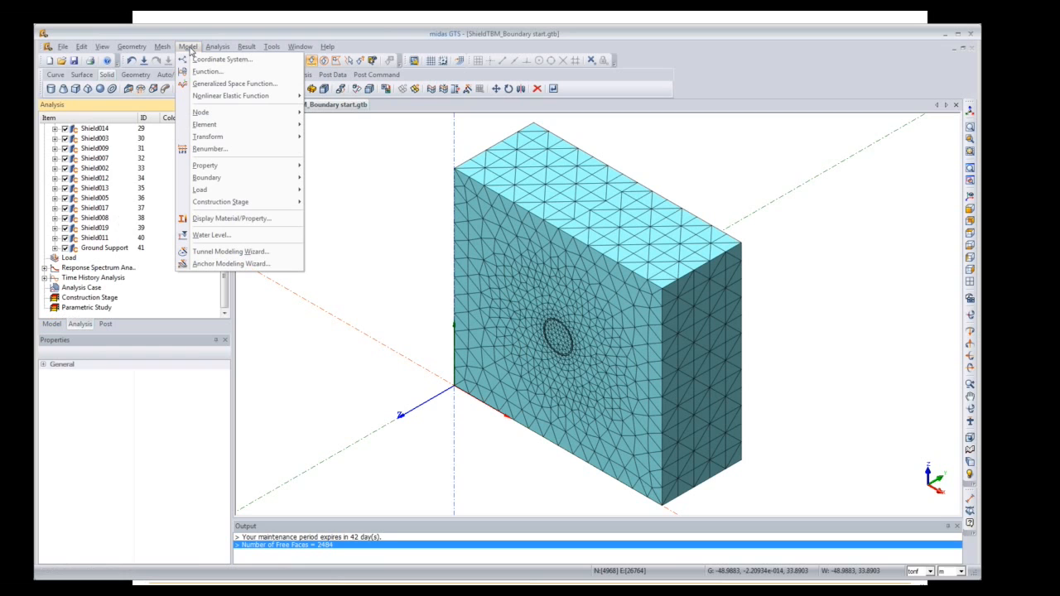
mouse_move(214, 190)
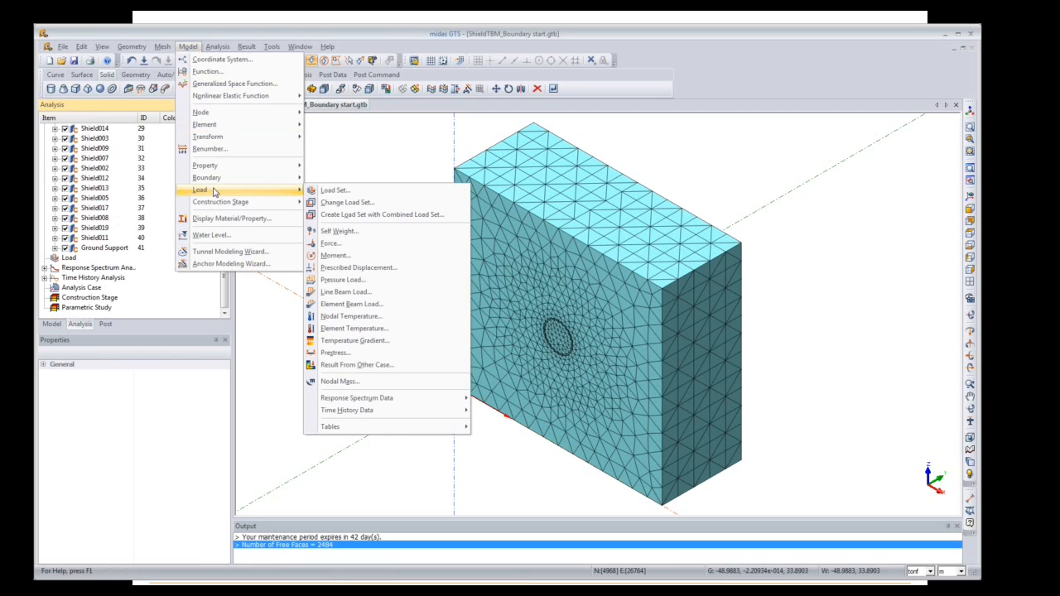
left_click(333, 194)
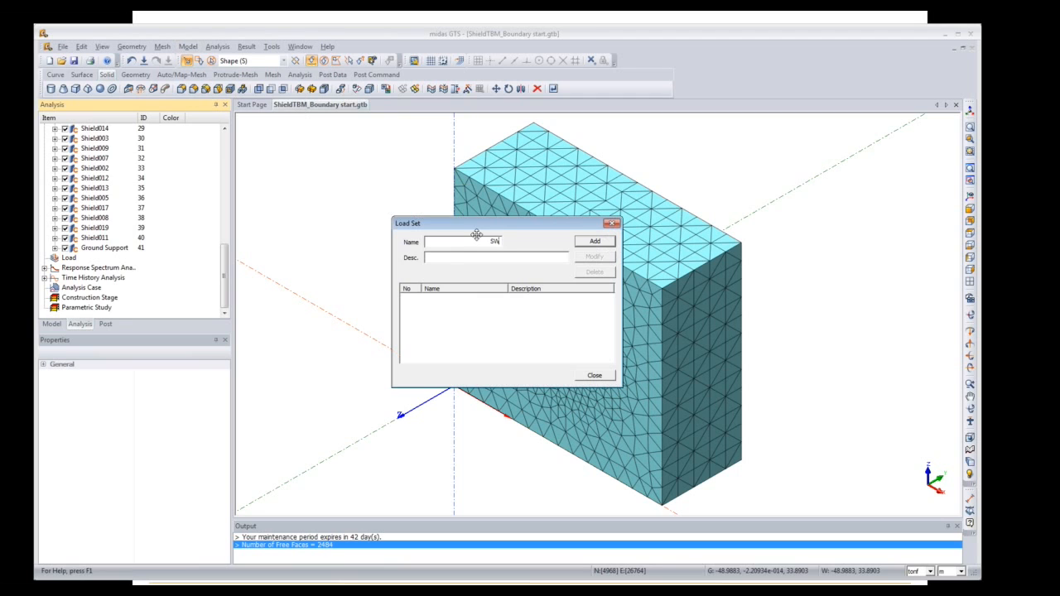
type("SW")
left_click(595, 242)
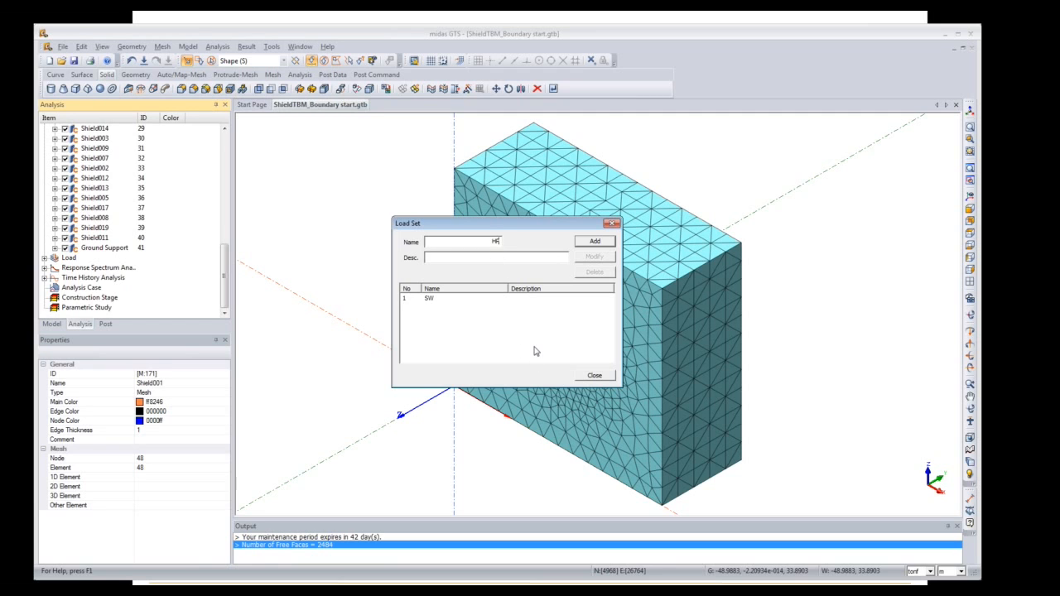
type("P1")
left_click(594, 246)
key("Return")
type("Hp3")
key("Return")
left_click(612, 224)
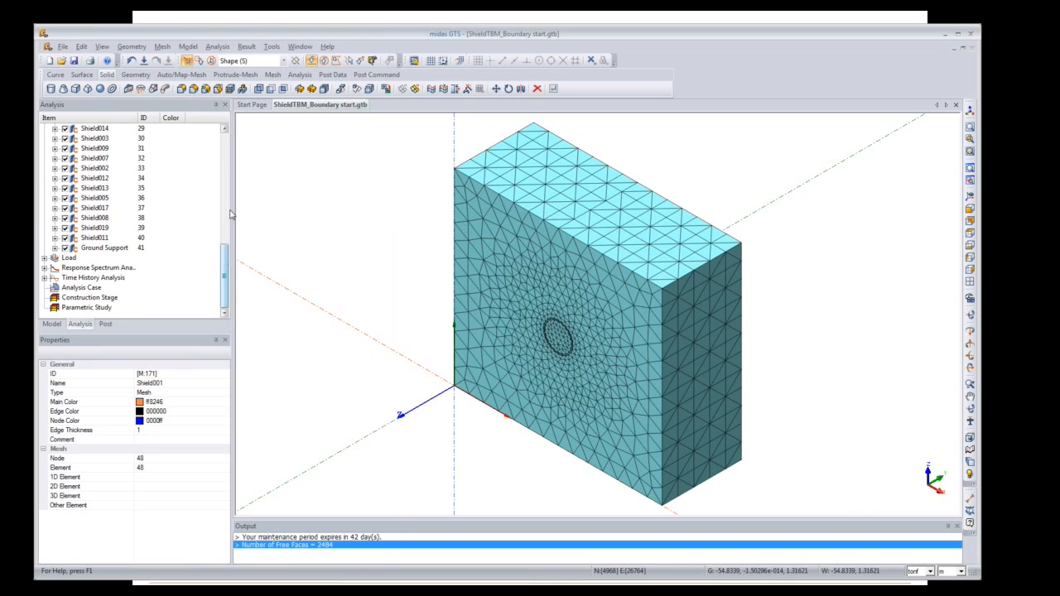
Step: Define a self weight load in load set SW, clearing the Z factor to enter -1
left_click(188, 46)
mouse_move(211, 190)
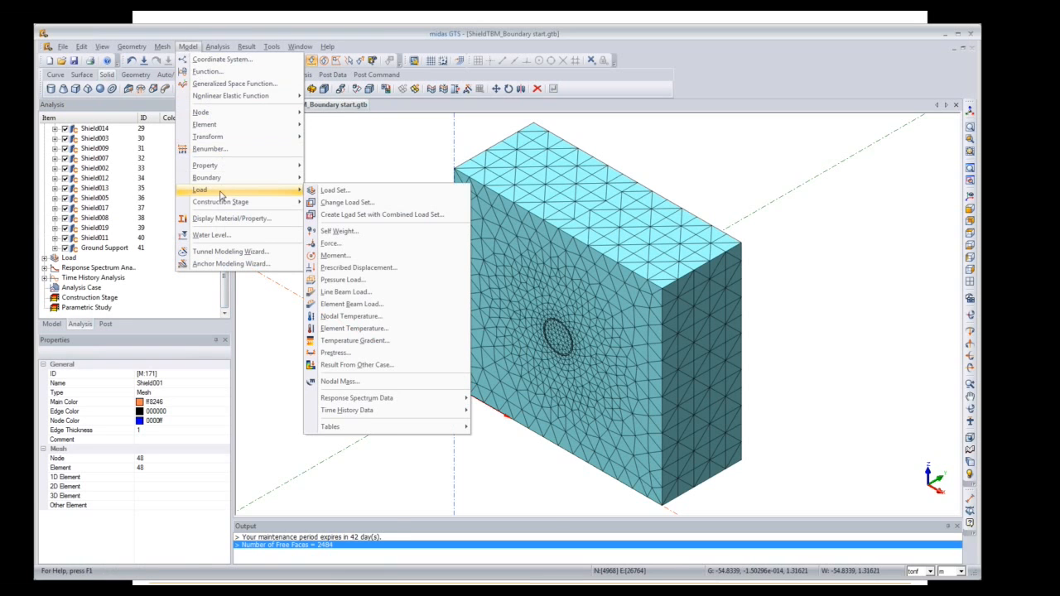
left_click(348, 206)
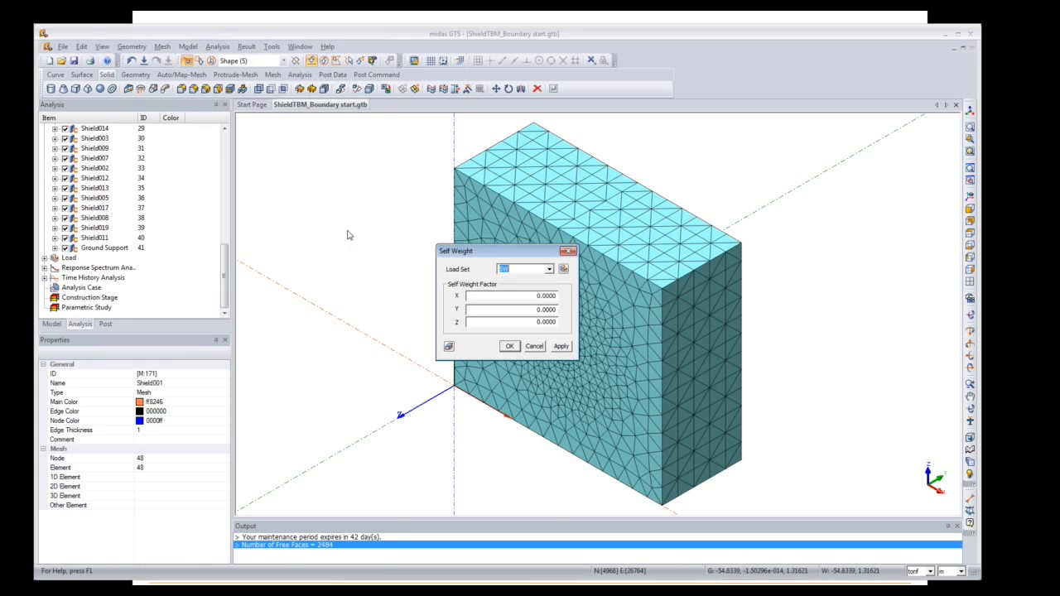
left_click_drag(486, 251, 374, 187)
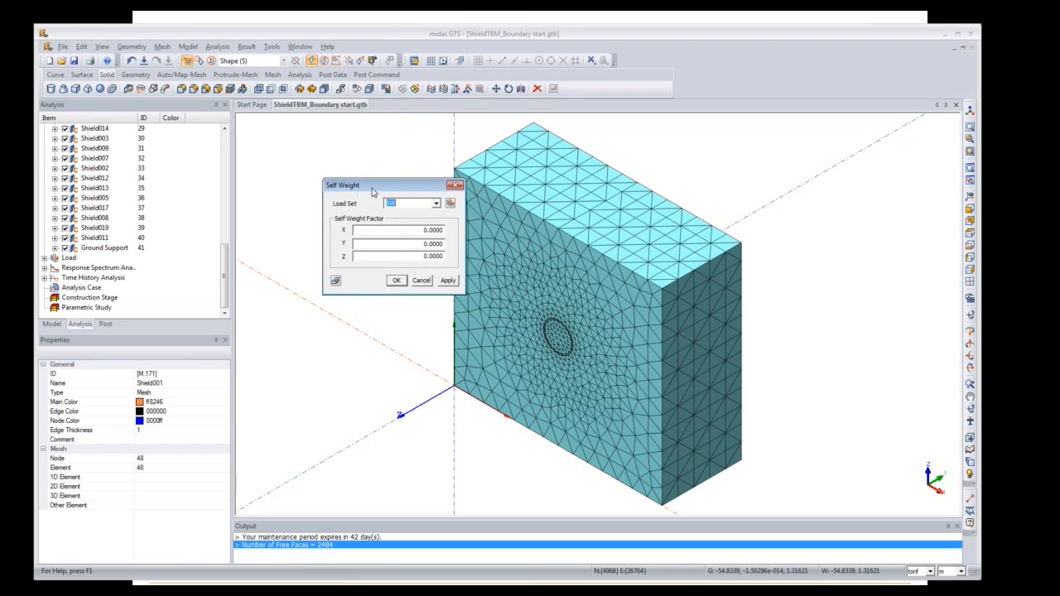
left_click_drag(422, 256, 471, 260)
key("BackSpace")
Step: Confirm the self weight load and advance to the 'Ground response to tunnel construction' slide
left_click(395, 280)
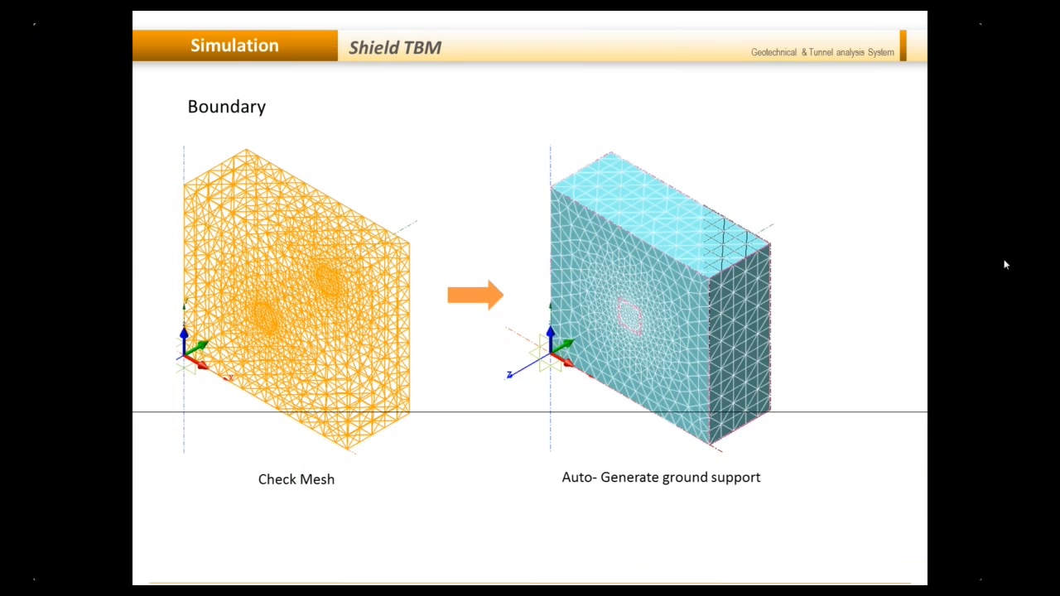
left_click(994, 273)
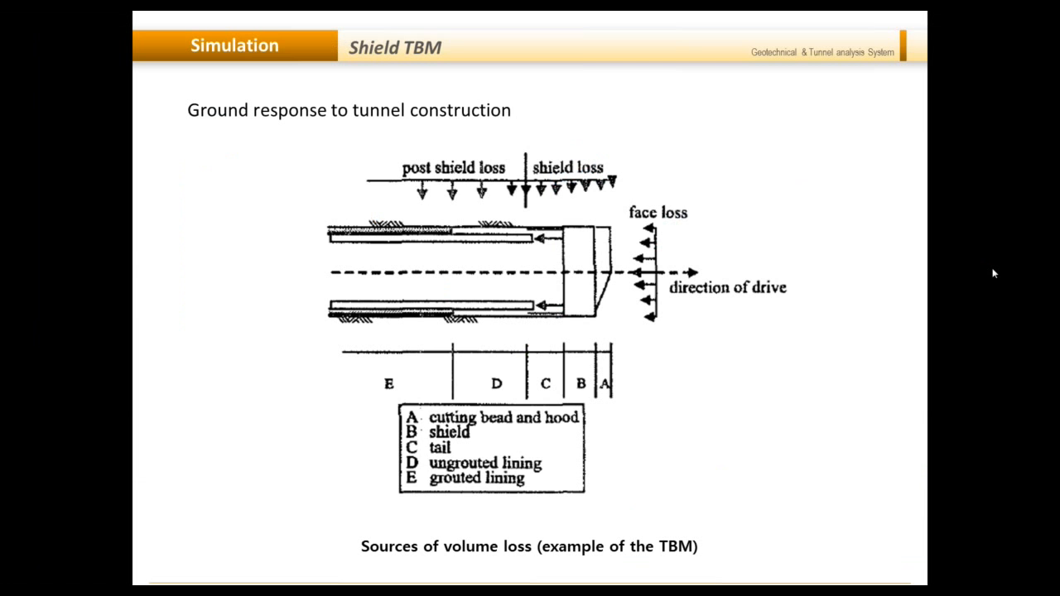
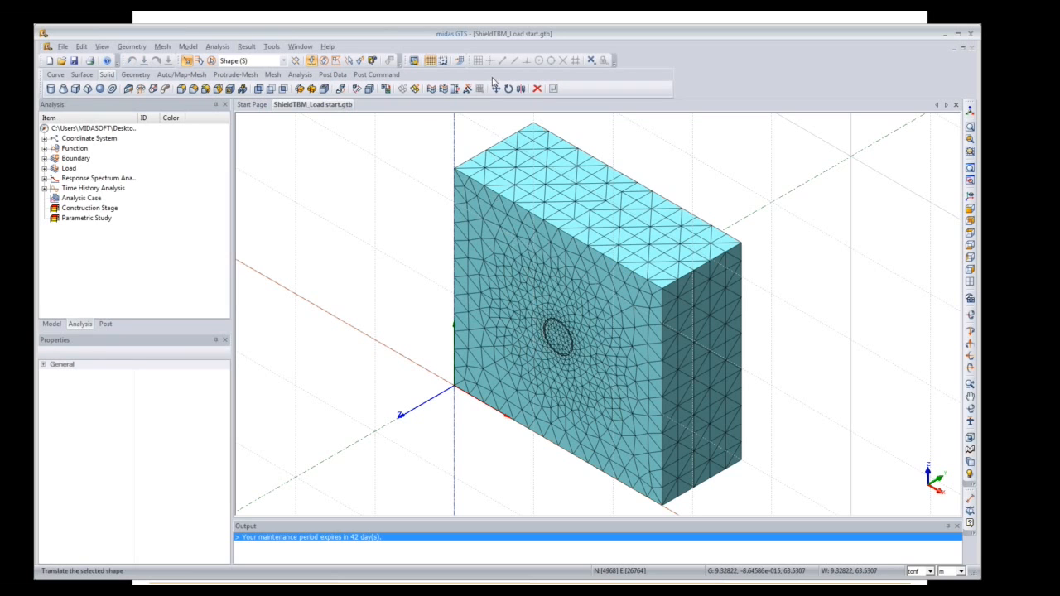
Step: Hide the grid, check load sets HP1–HP9 in the Load Set dialog, then show the model tree
left_click(430, 60)
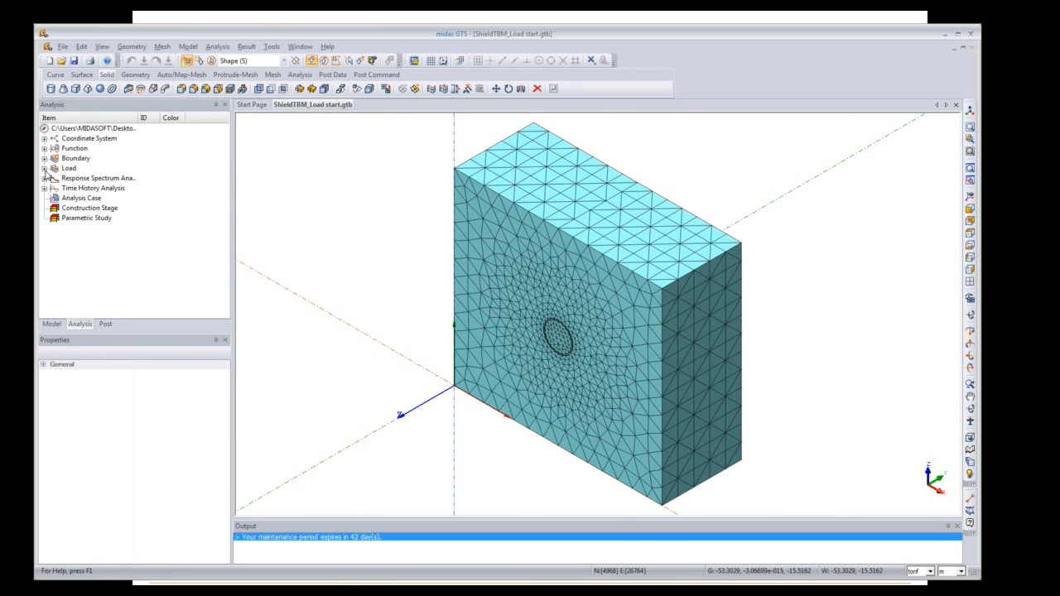
left_click(188, 47)
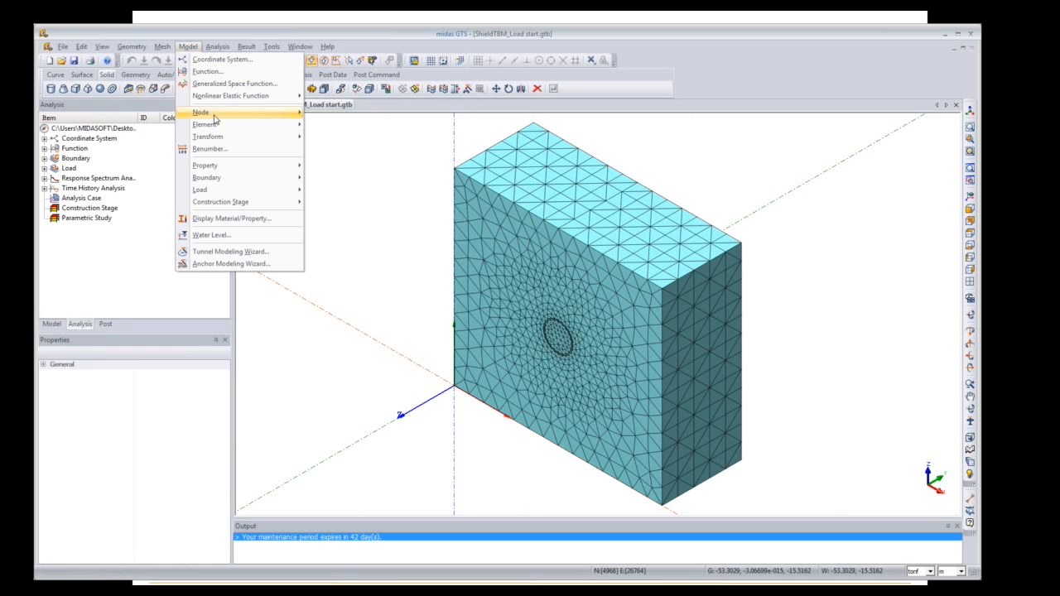
mouse_move(246, 193)
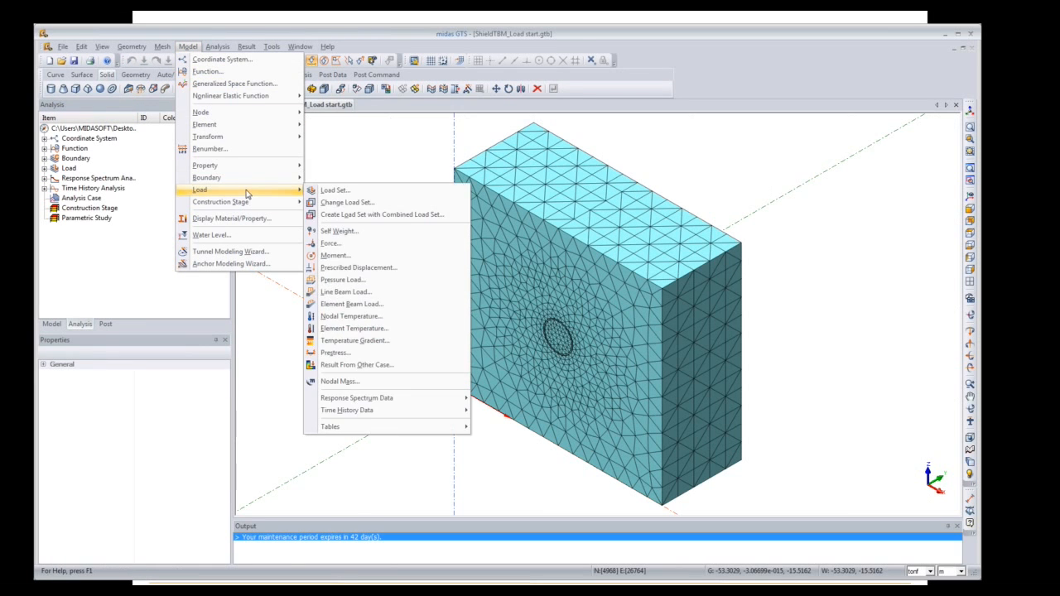
left_click(336, 190)
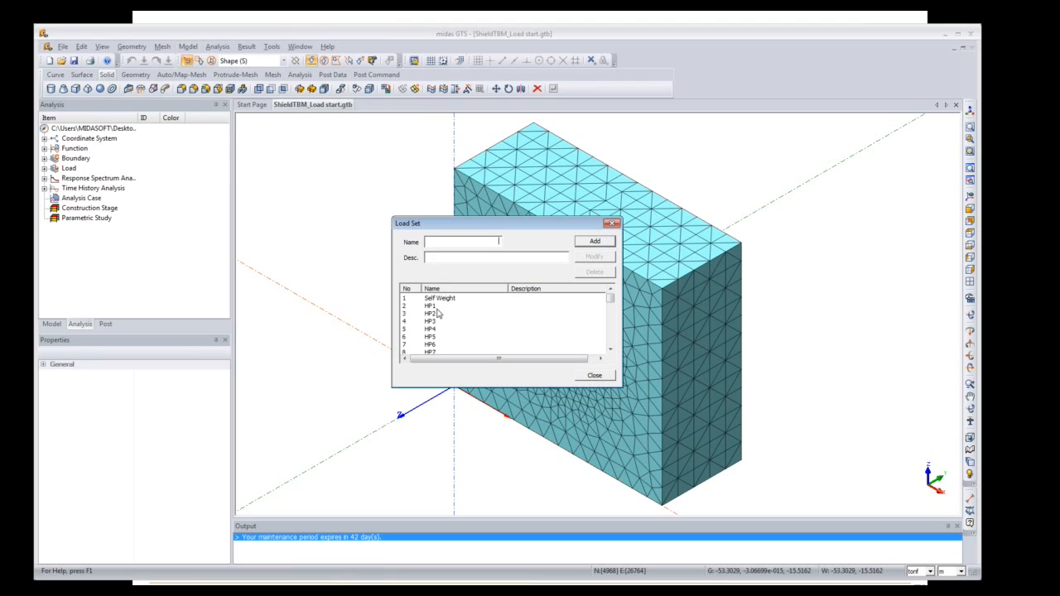
left_click(610, 349)
left_click(610, 349)
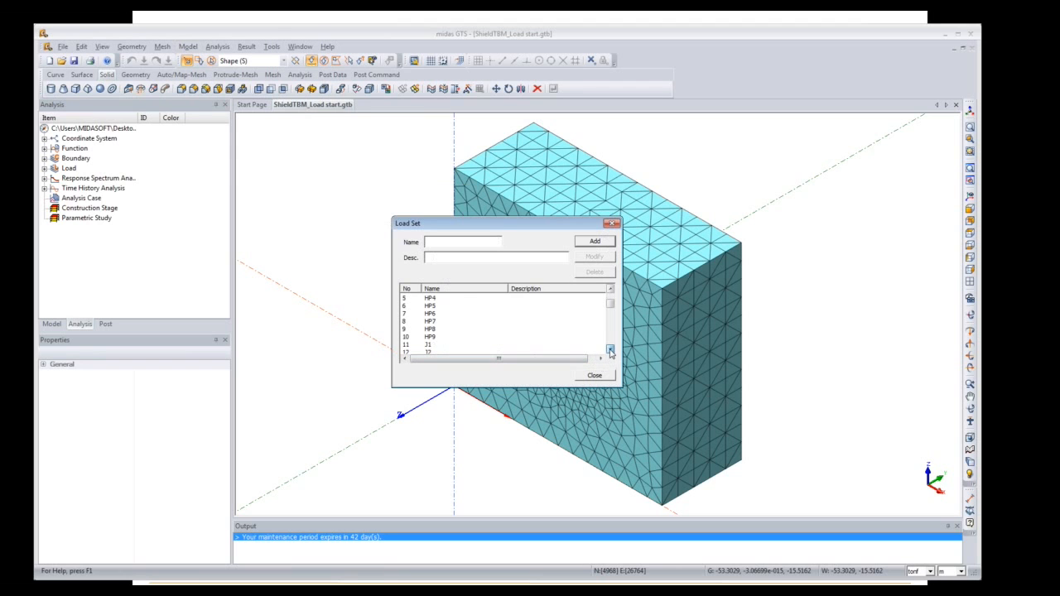
left_click(611, 224)
left_click(61, 326)
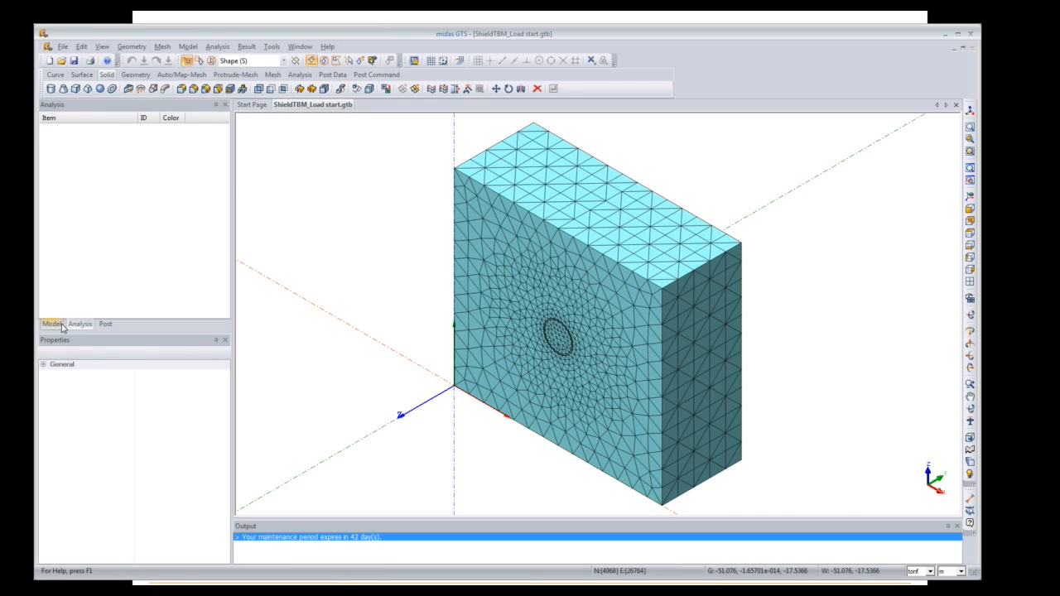
left_click(51, 324)
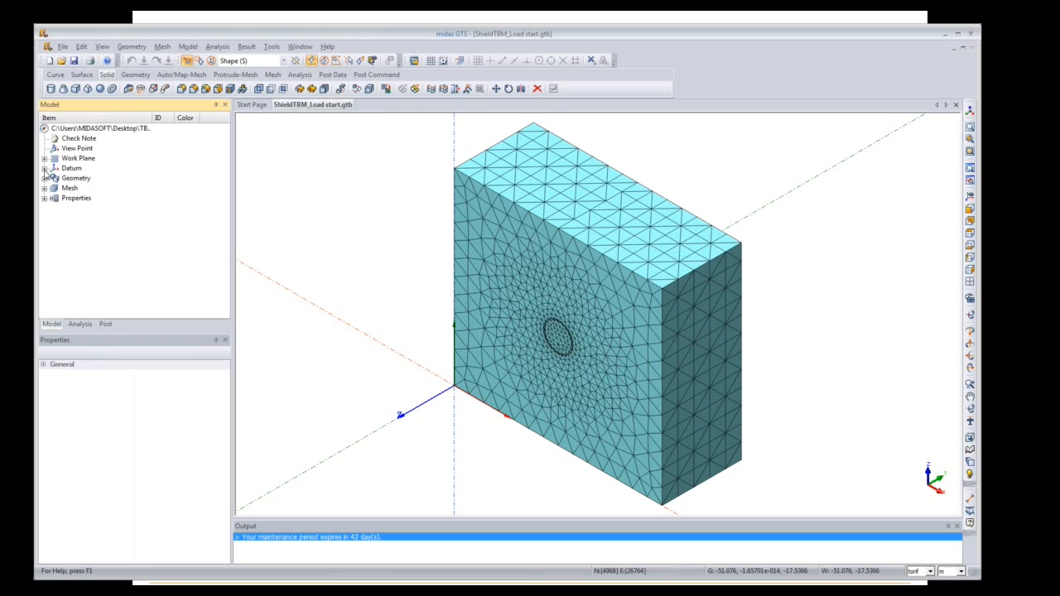
Step: Expand the Geometry, Solid and Mesh branches, browsing the Outer Circle and Inner Circle solids
left_click(45, 178)
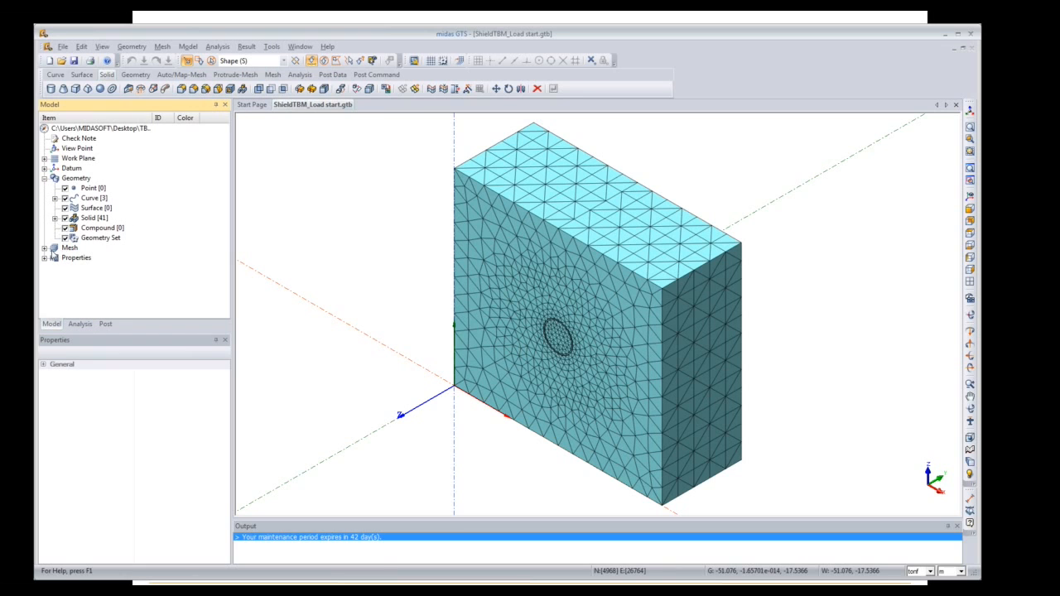
left_click(55, 218)
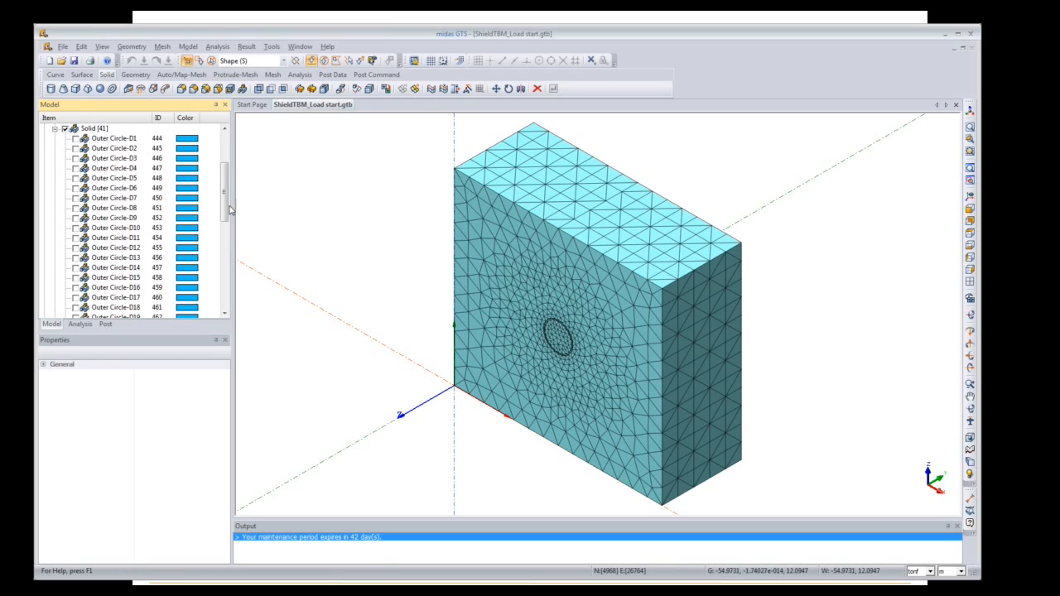
left_click_drag(225, 211, 222, 291)
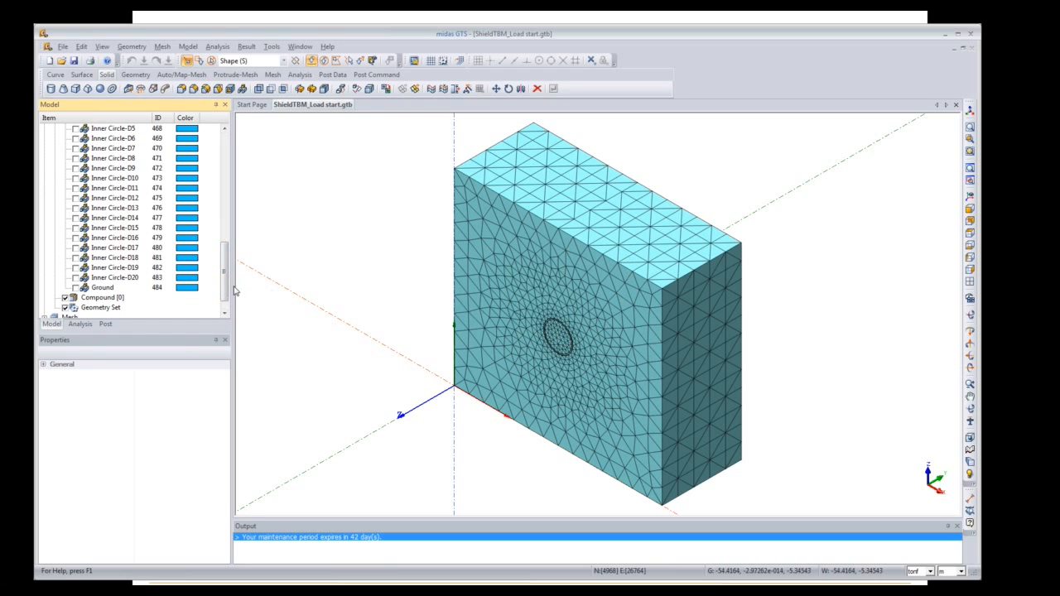
scroll(226, 286, "up", 3)
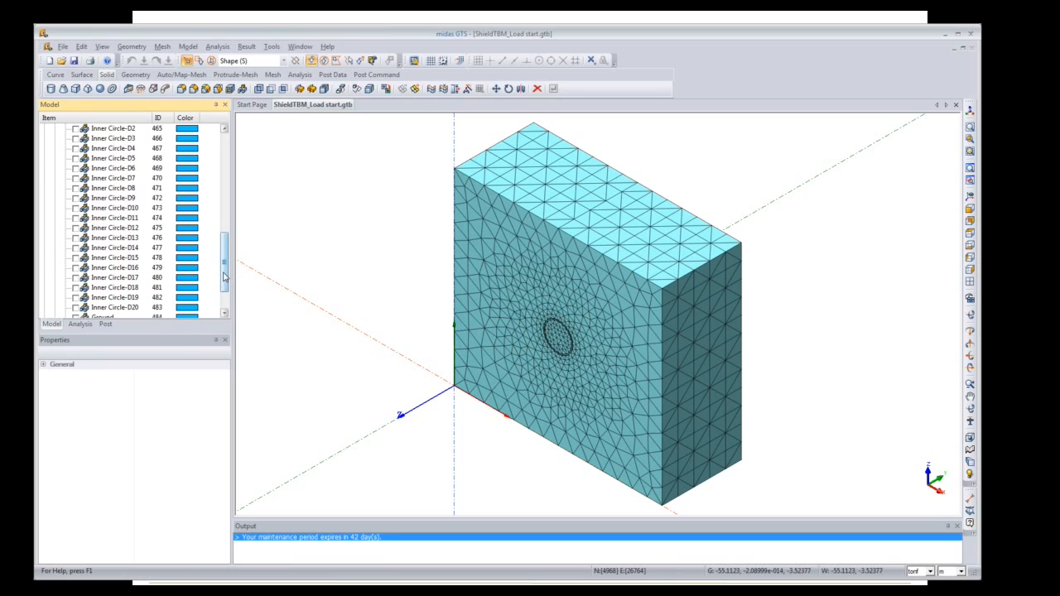
left_click_drag(223, 278, 225, 209)
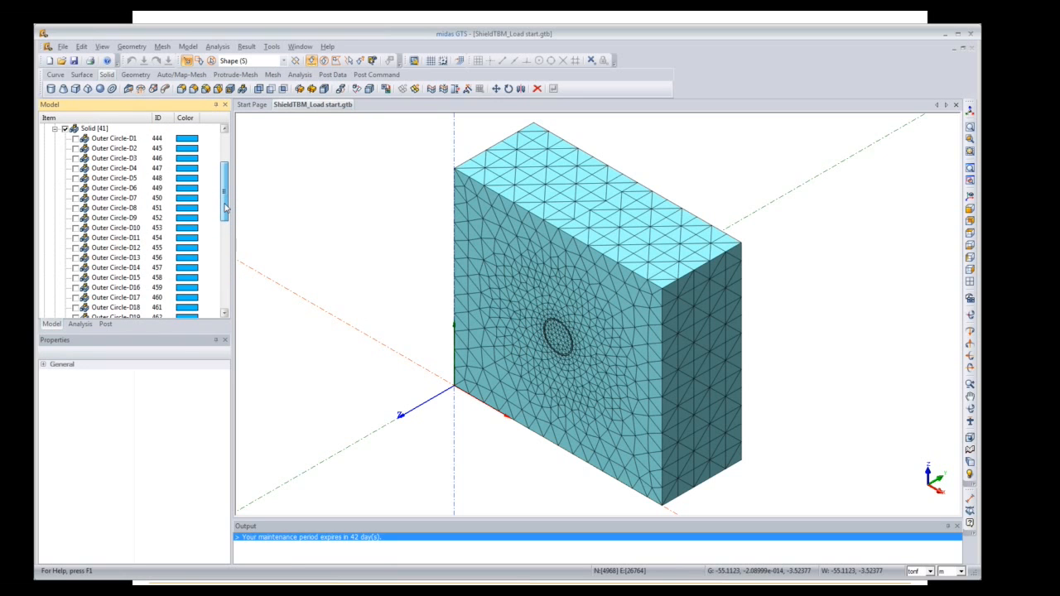
left_click_drag(225, 209, 223, 292)
left_click(45, 299)
Step: Hide the Mesh Set and show Inner Circle solids D3, D5, D7, D9 and D11
left_click(66, 307)
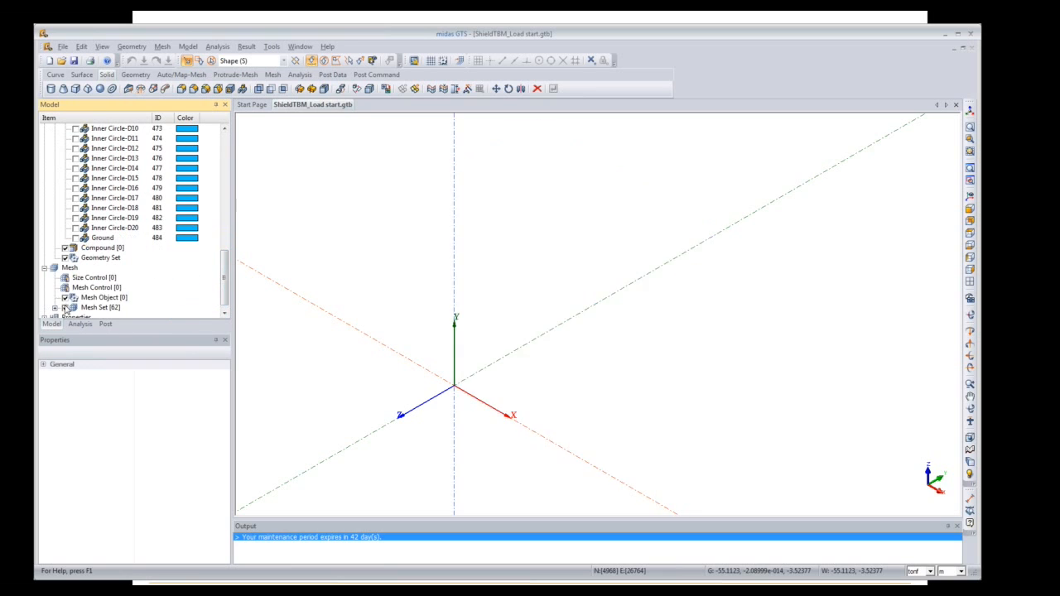
left_click_drag(222, 294, 222, 238)
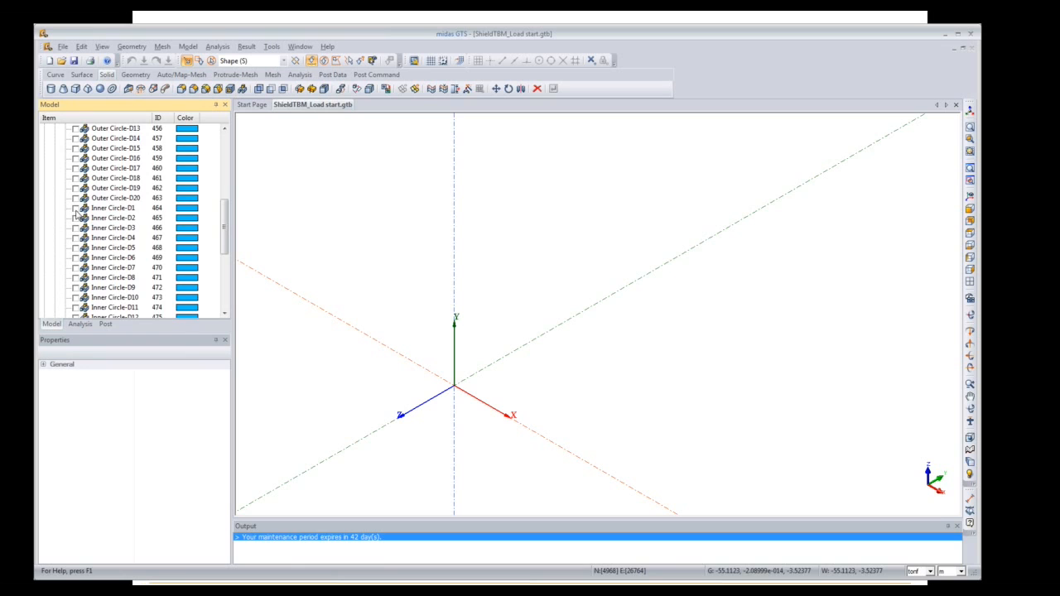
left_click(75, 231)
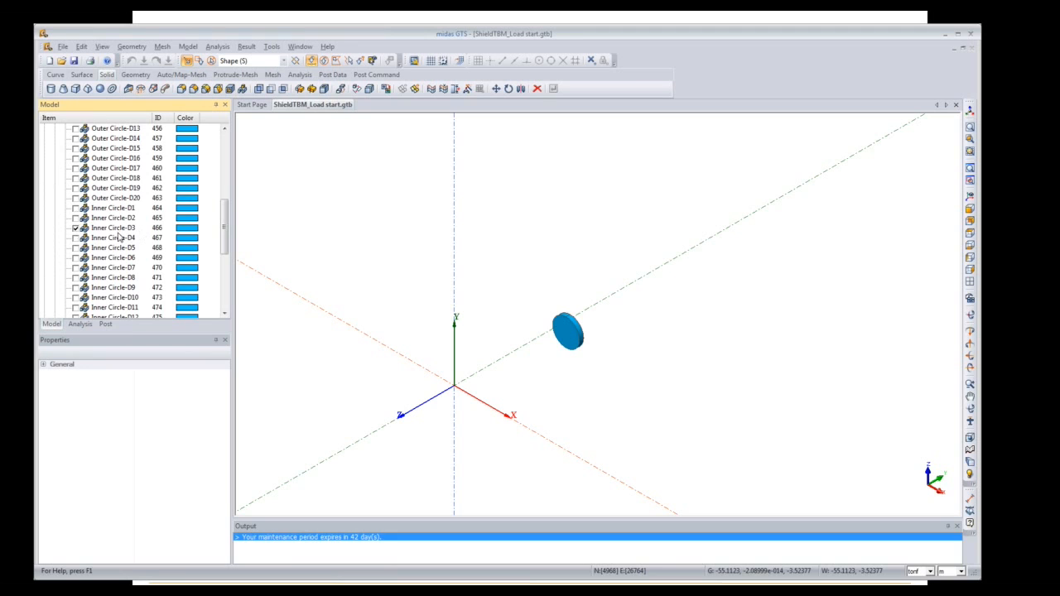
left_click(76, 248)
left_click(75, 269)
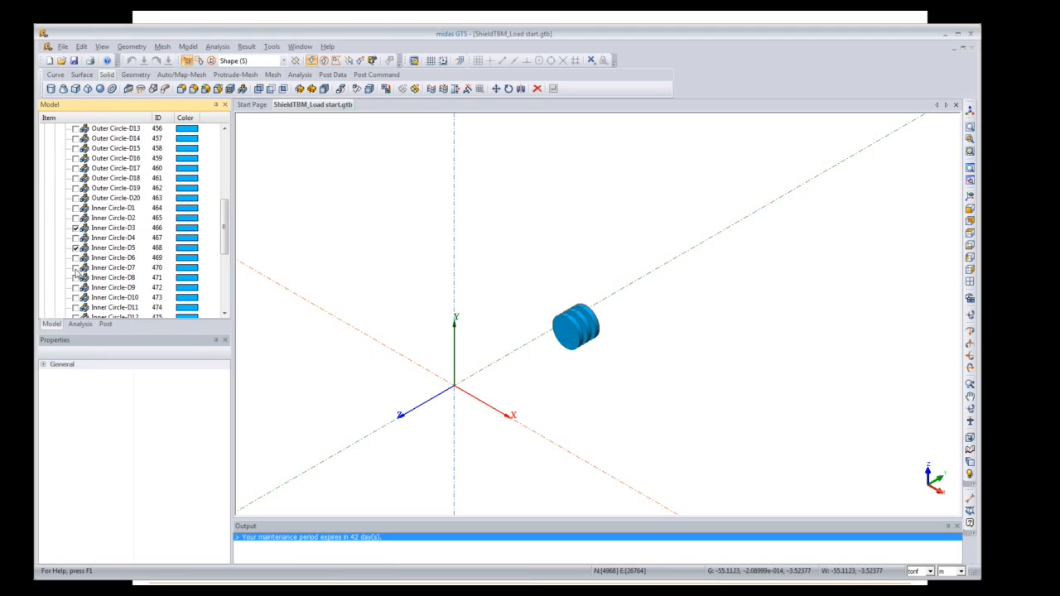
left_click(75, 287)
left_click(75, 308)
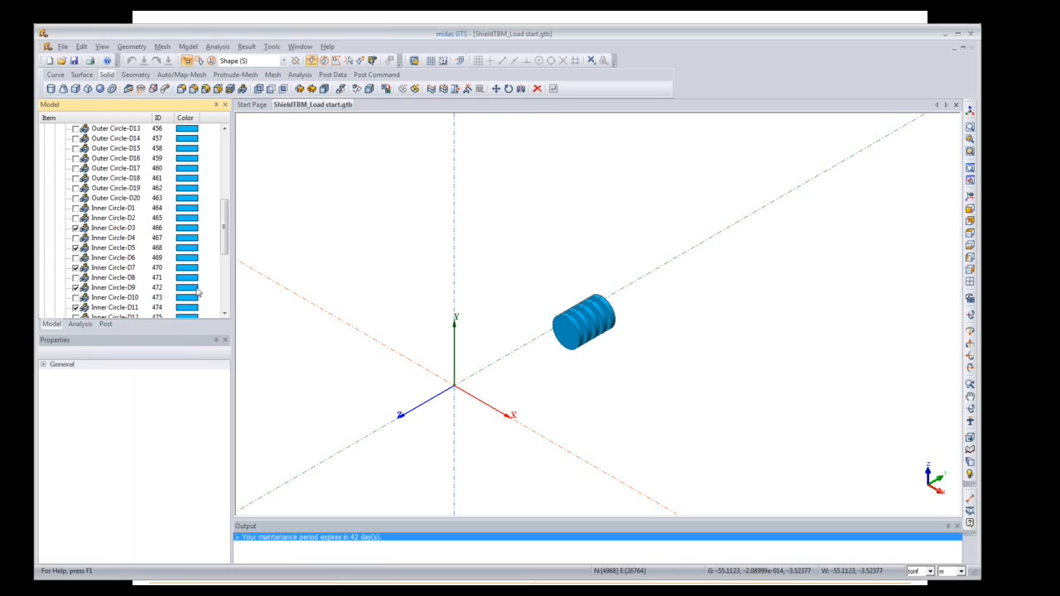
Step: Also show Inner Circle solids D13, D15, D17 and D19
left_click_drag(227, 213, 227, 247)
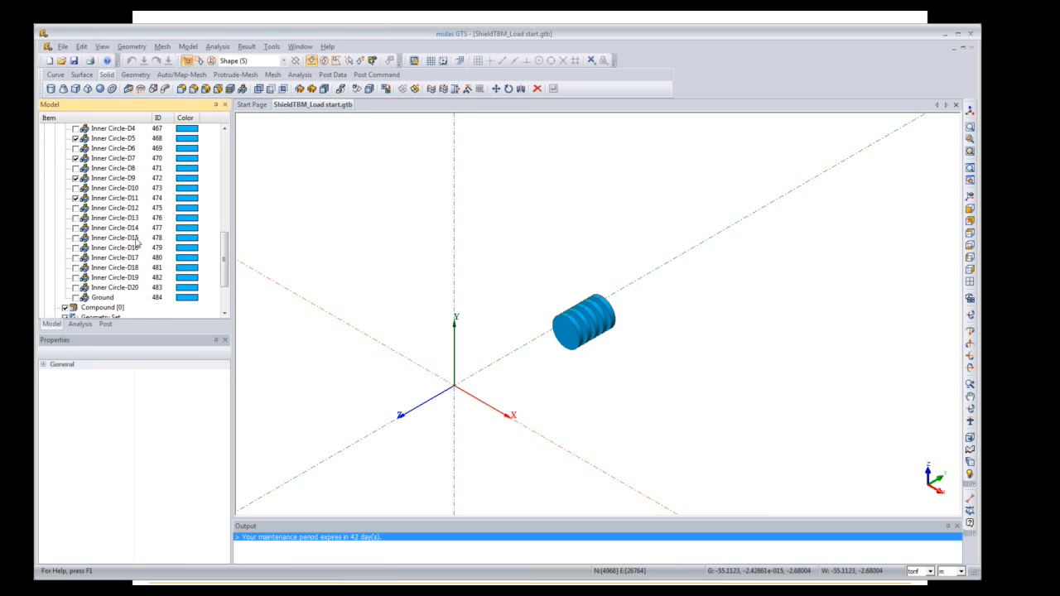
left_click(75, 219)
left_click(75, 238)
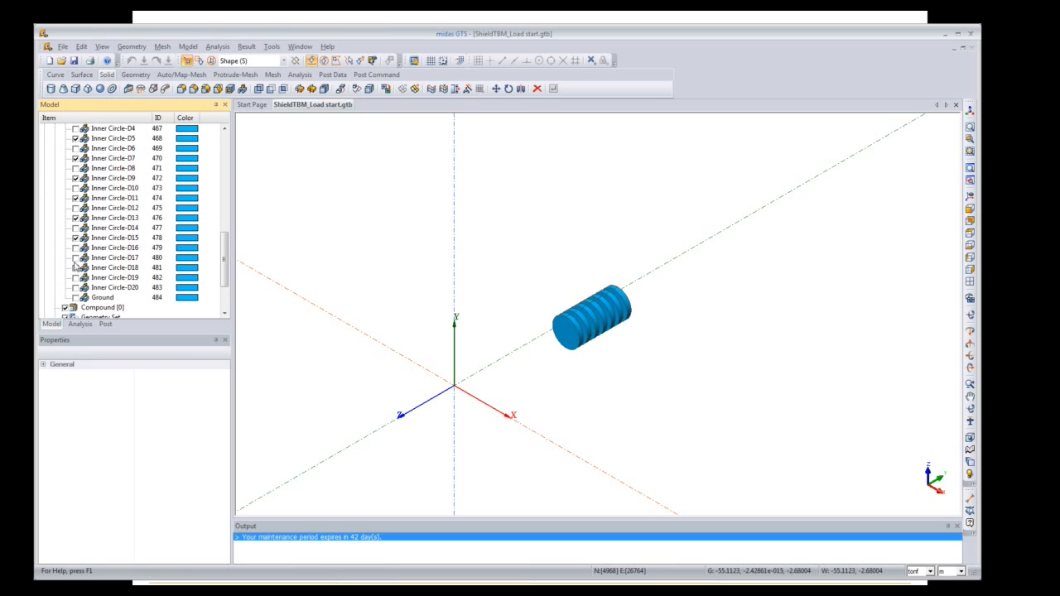
left_click(75, 258)
left_click(76, 278)
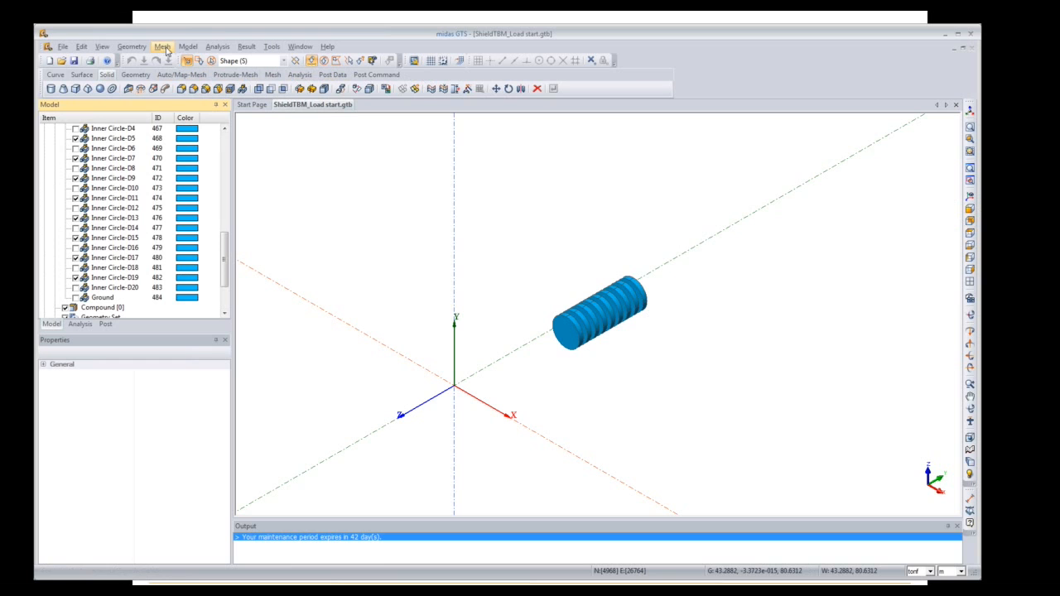
Step: Start a pressure load in load set Temporary and view the rings from the left
left_click(189, 46)
mouse_move(255, 190)
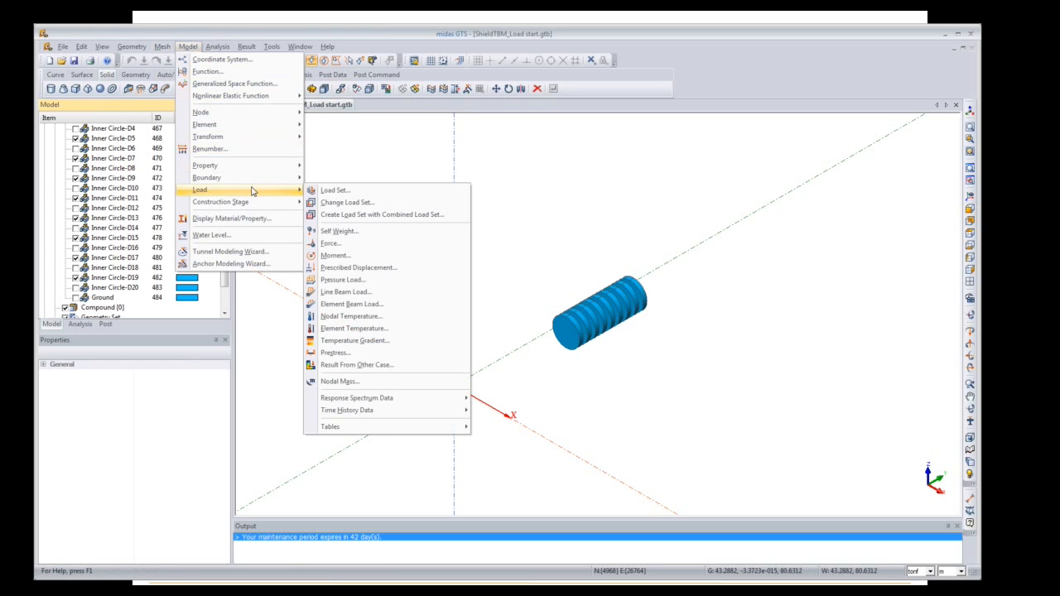
left_click(356, 282)
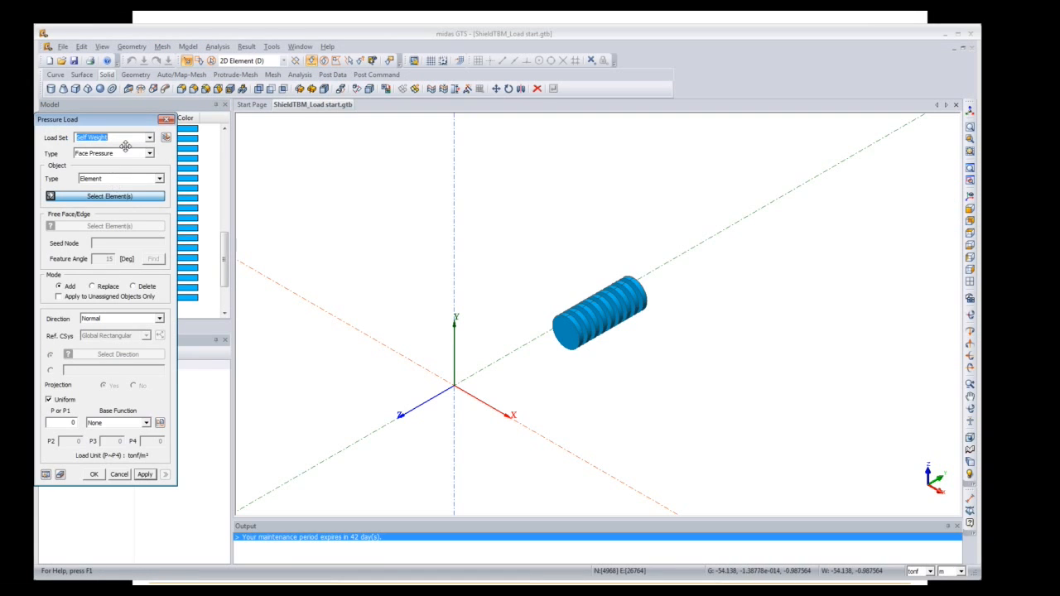
left_click(127, 140)
left_click_drag(127, 140, 33, 145)
type("Temporary")
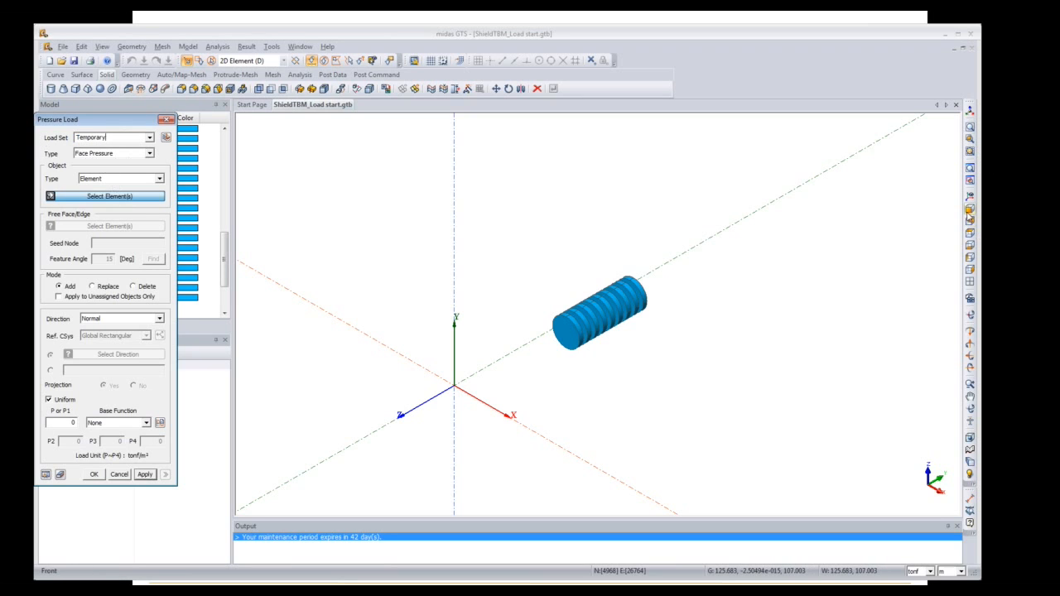
left_click(971, 259)
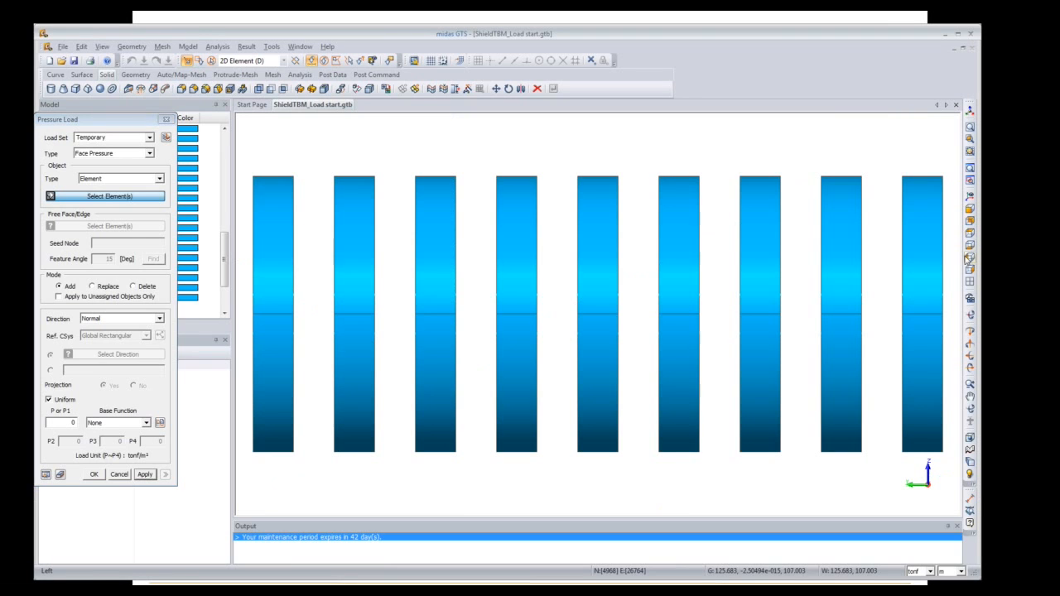
Step: Set the object type to element faces and box-select faces on the first three rings
left_click(139, 182)
left_click(130, 200)
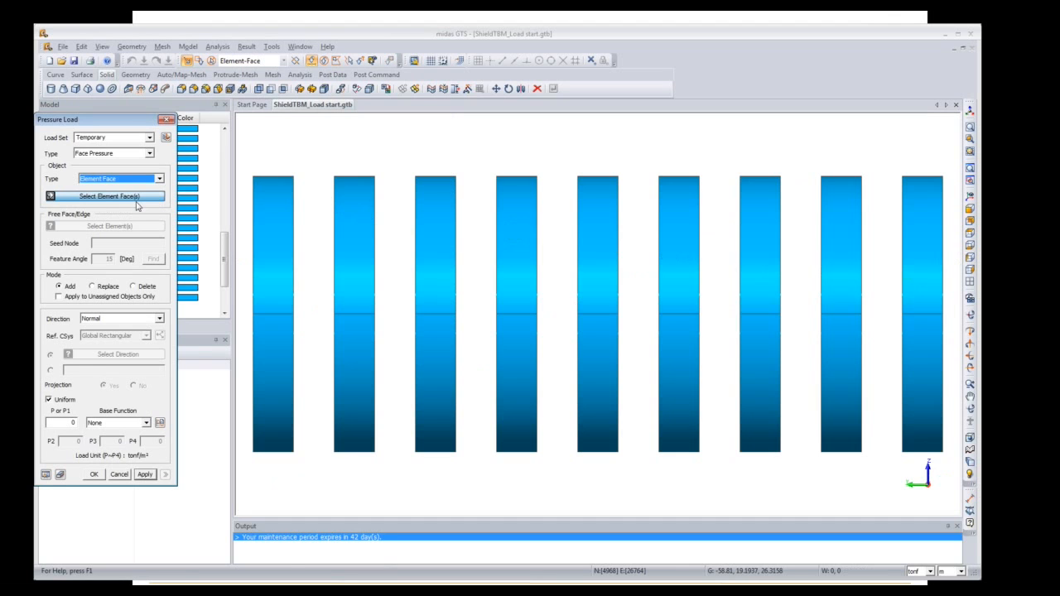
left_click_drag(244, 153, 273, 488)
left_click_drag(321, 151, 356, 492)
left_click_drag(397, 153, 427, 505)
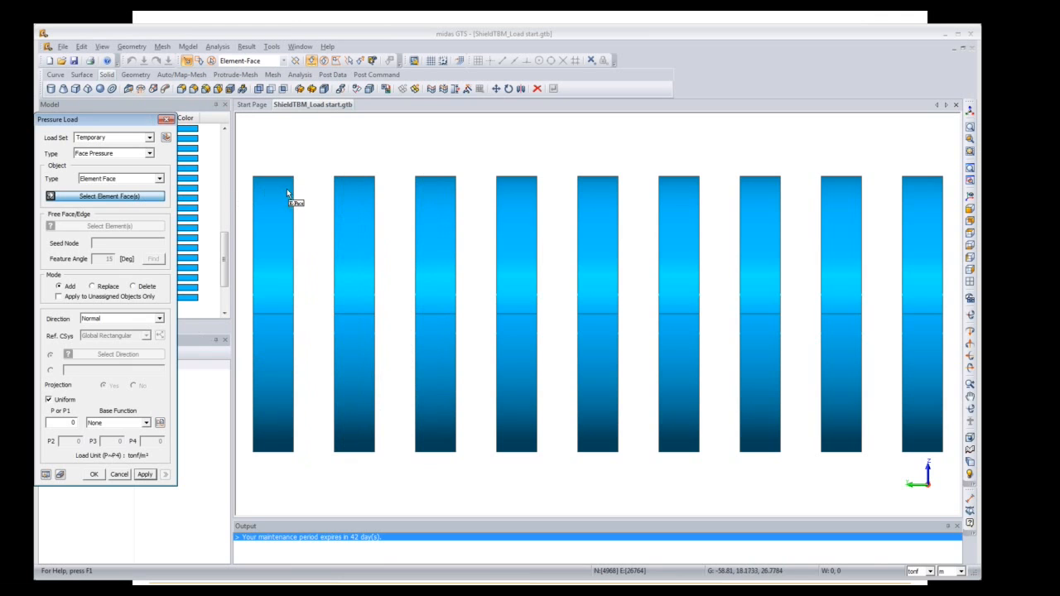
left_click_drag(247, 169, 275, 478)
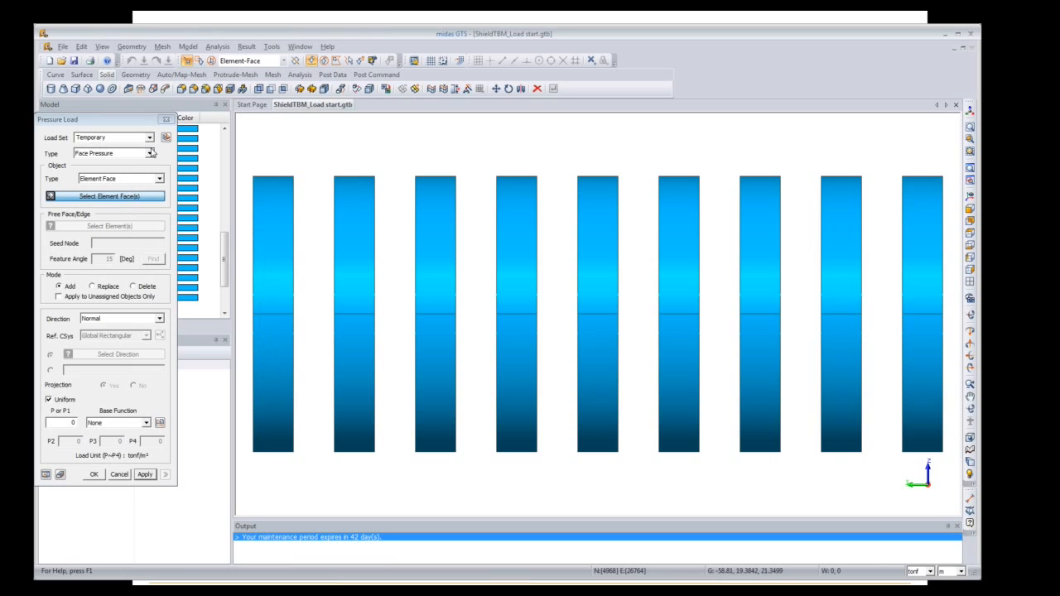
Step: Keep Face Pressure and switch the object type from Free Element Face to Surface
left_click(150, 154)
left_click(151, 155)
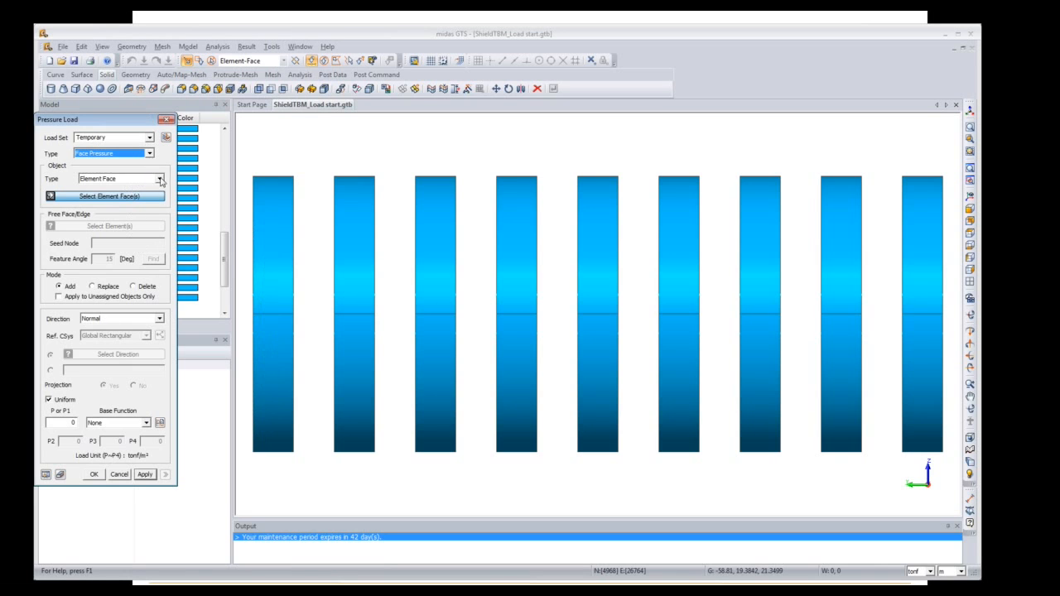
left_click(160, 179)
left_click(156, 209)
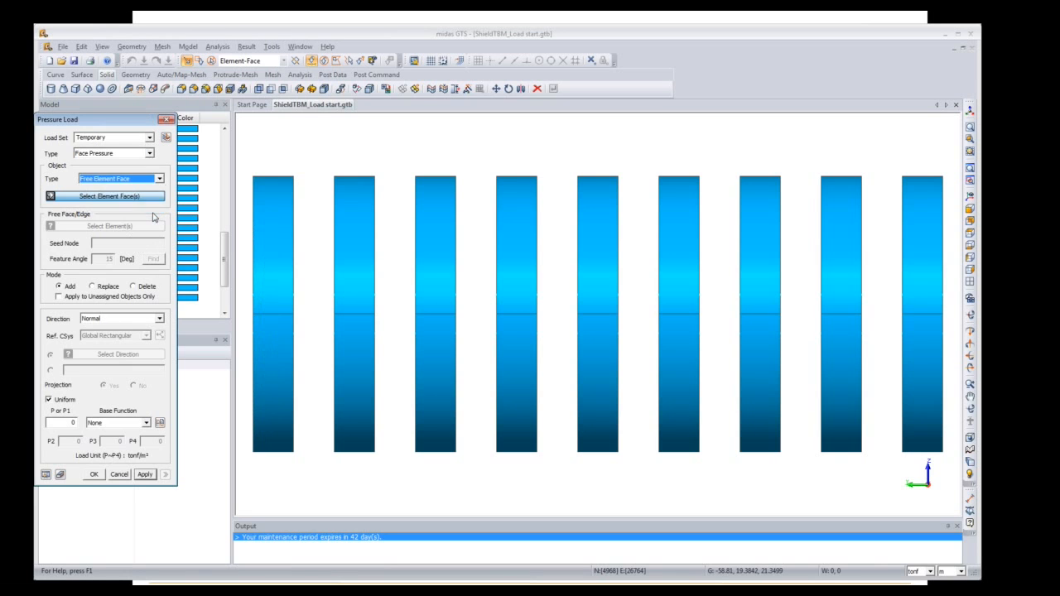
left_click(151, 225)
left_click_drag(246, 156, 267, 457)
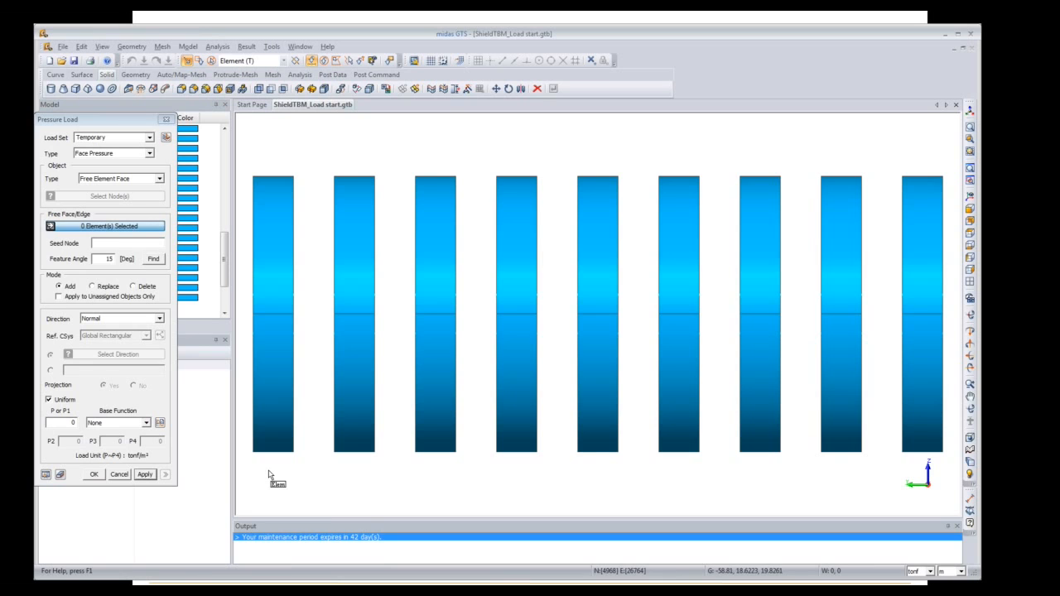
left_click(120, 178)
left_click(133, 211)
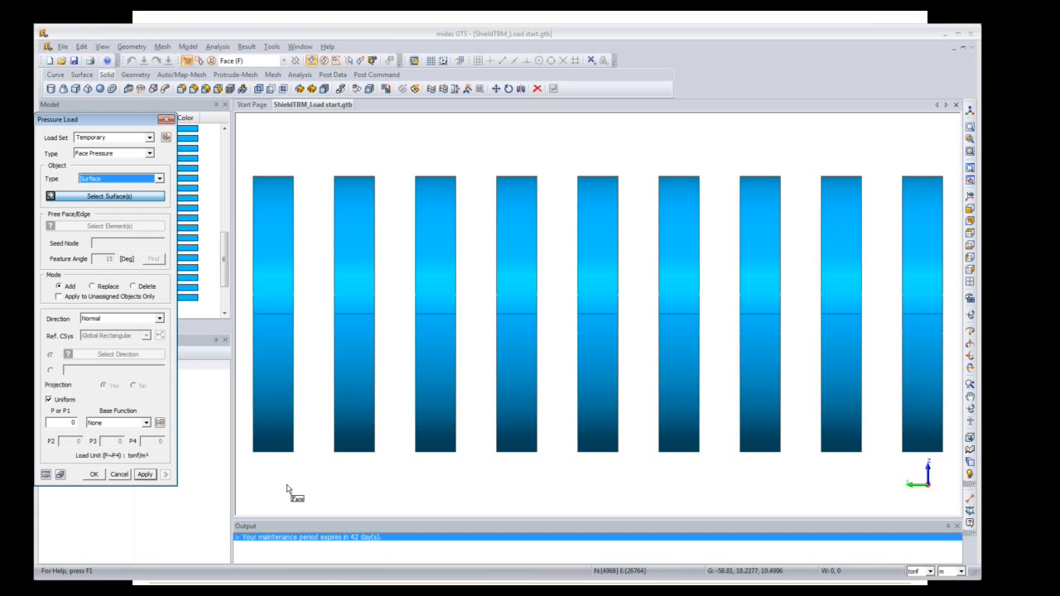
middle_click_drag(298, 484, 469, 478)
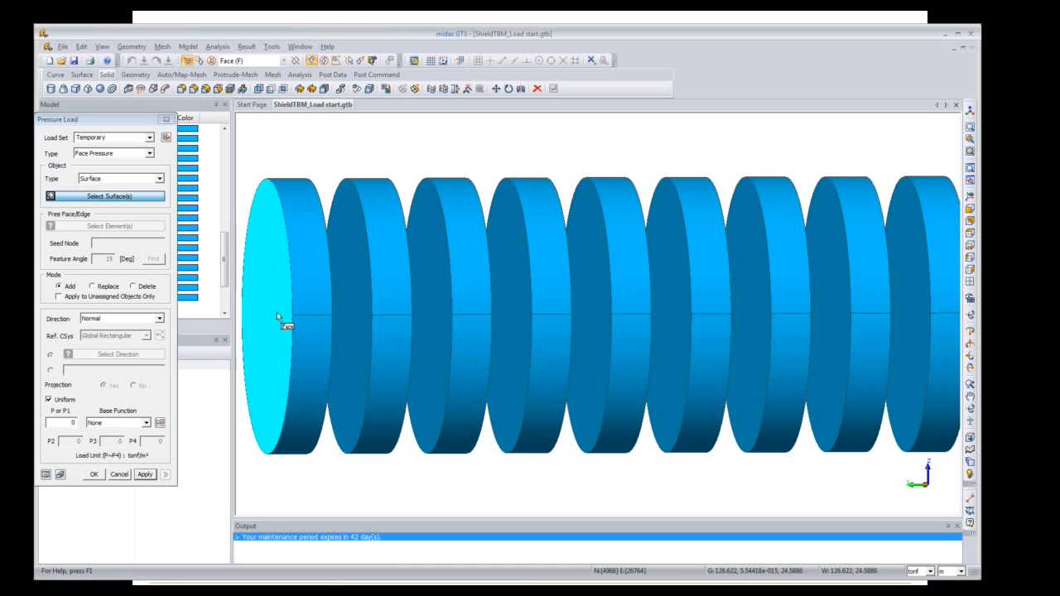
Step: Pick the disc faces of the inner rings as the loaded surfaces
left_click(262, 228)
left_click(343, 252)
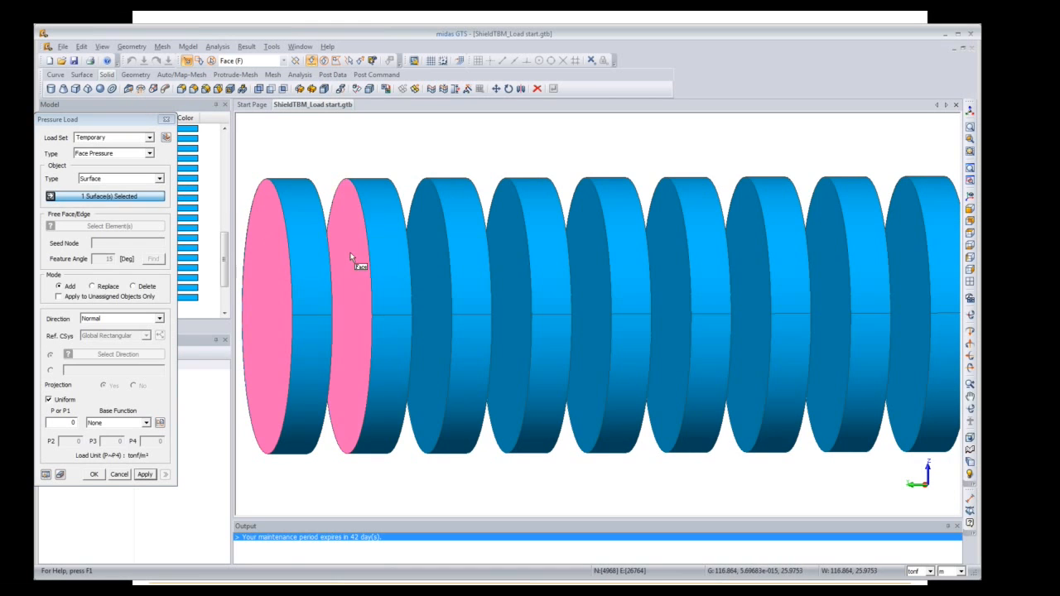
left_click(433, 273)
left_click(502, 278)
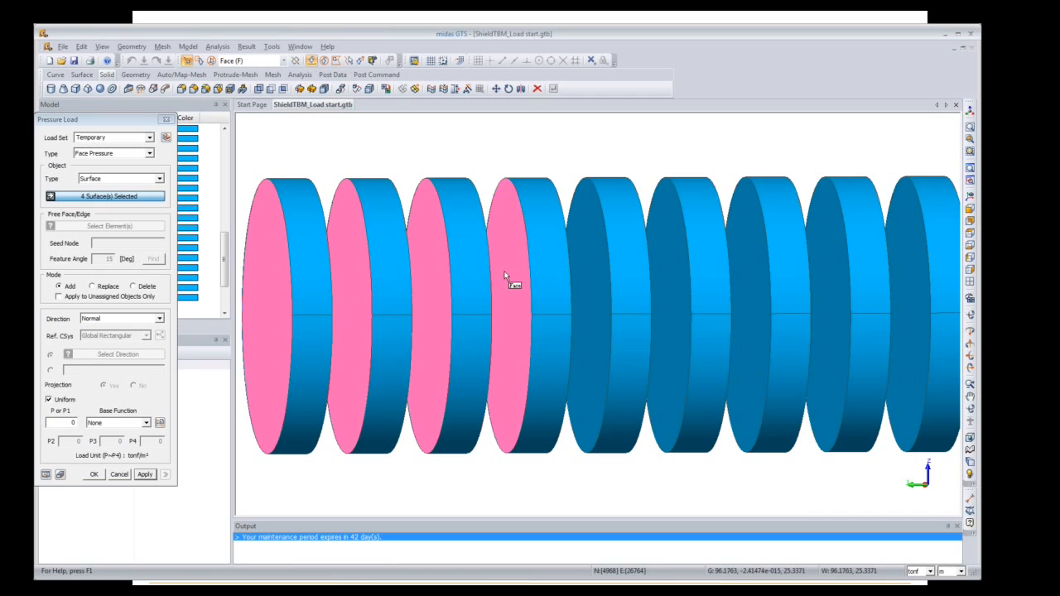
left_click(659, 285)
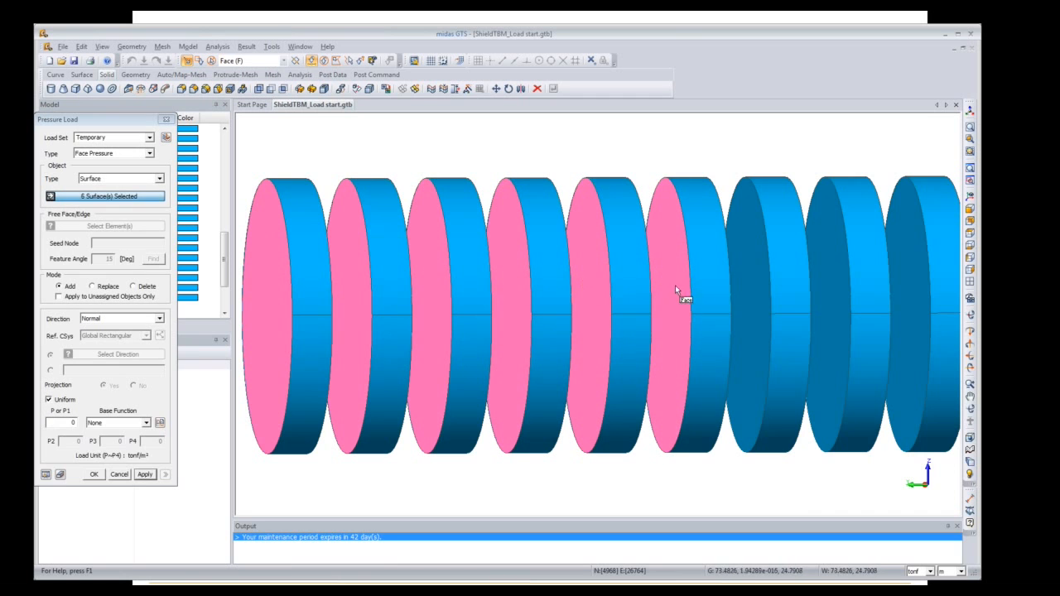
left_click(746, 287)
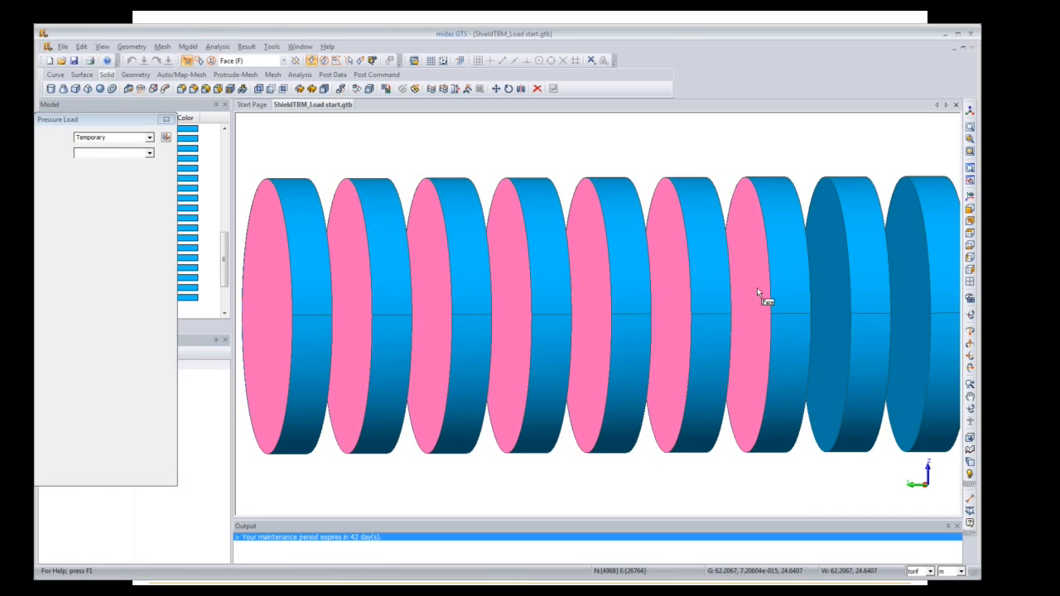
left_click(826, 290)
left_click(918, 285)
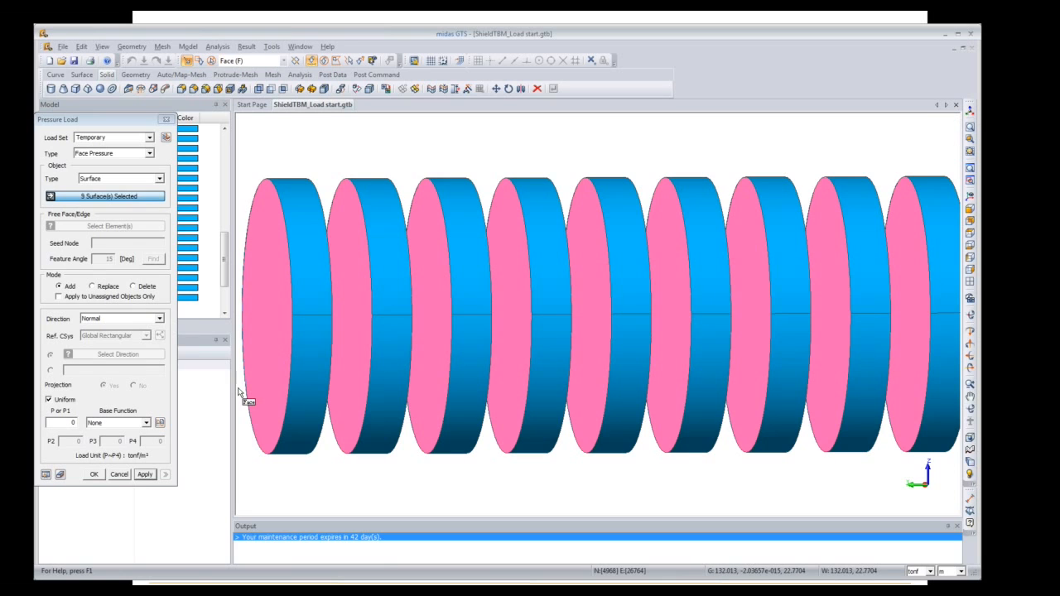
left_click(970, 208)
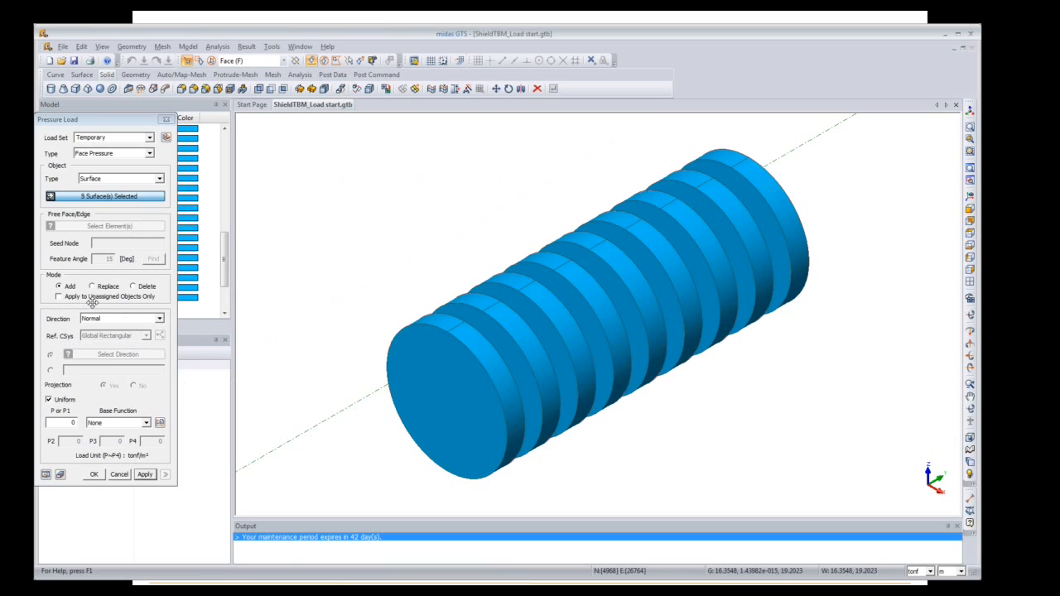
Step: Direct the pressure along the datum axis with P1 of 21.56 tonf/m², preview and confirm
left_click(158, 320)
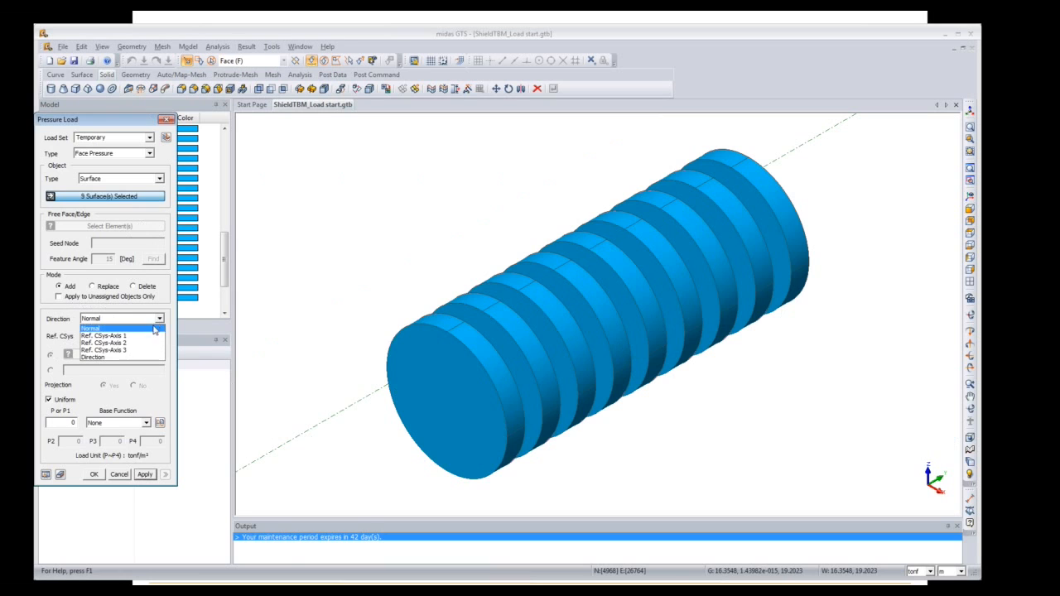
left_click(120, 356)
left_click(120, 355)
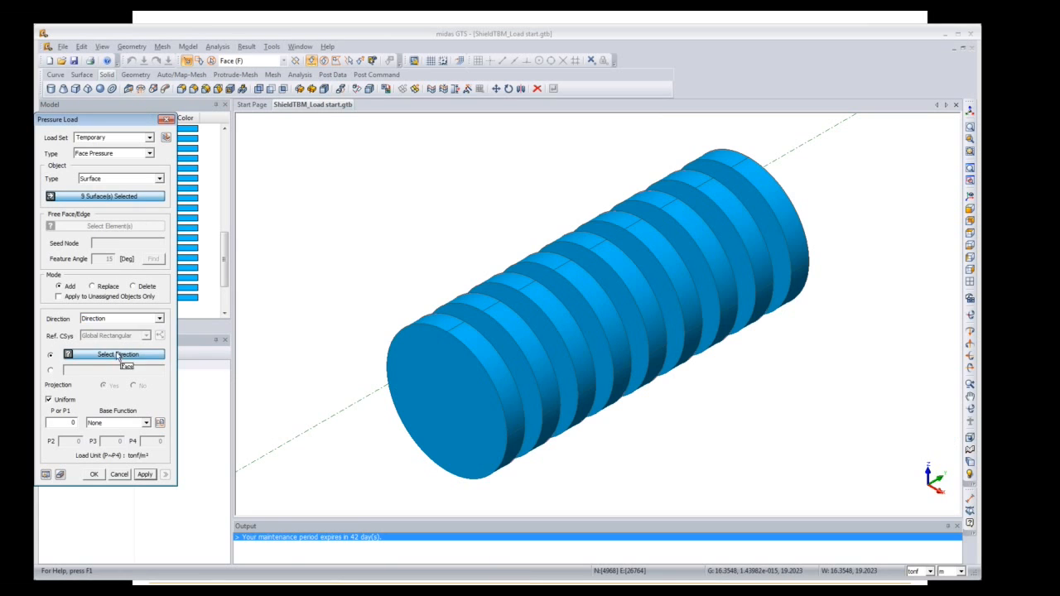
left_click(273, 455)
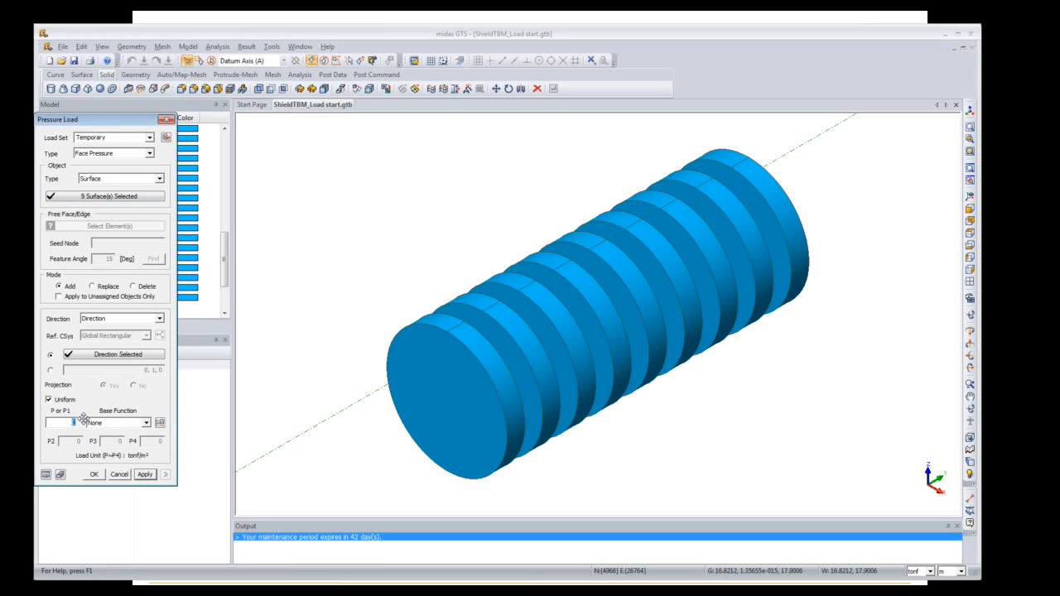
type("21.56")
left_click(46, 475)
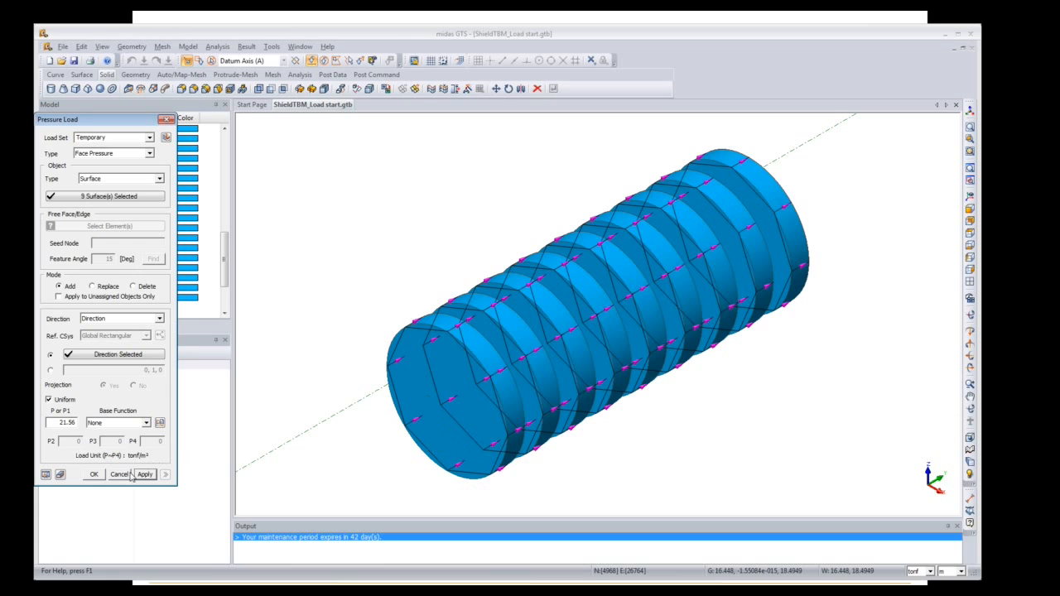
left_click(95, 475)
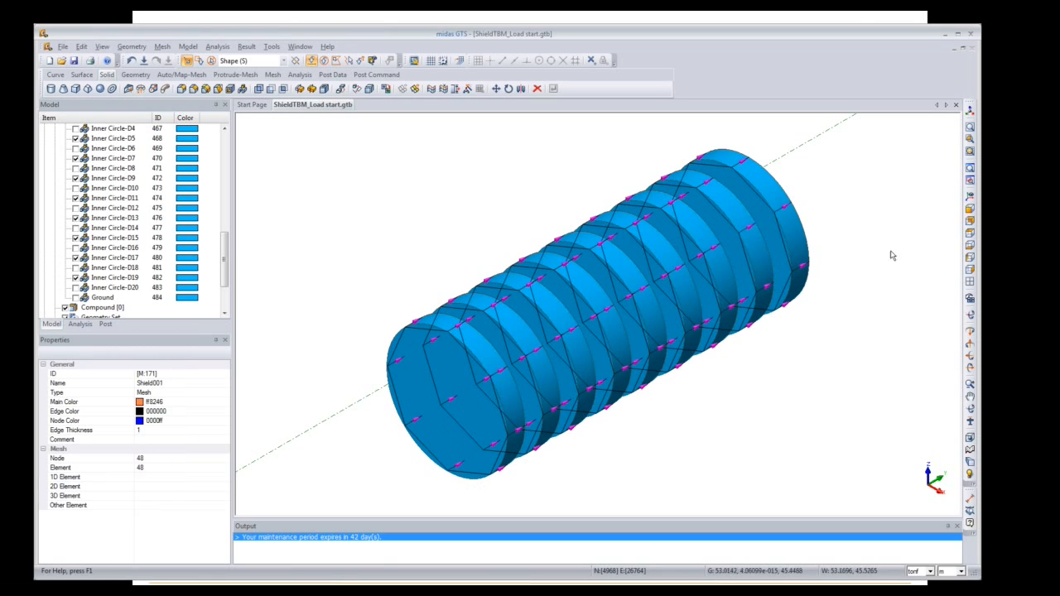
Step: In the analysis tree, open the Temporary load set's surface pressure load as a table
left_click(971, 257)
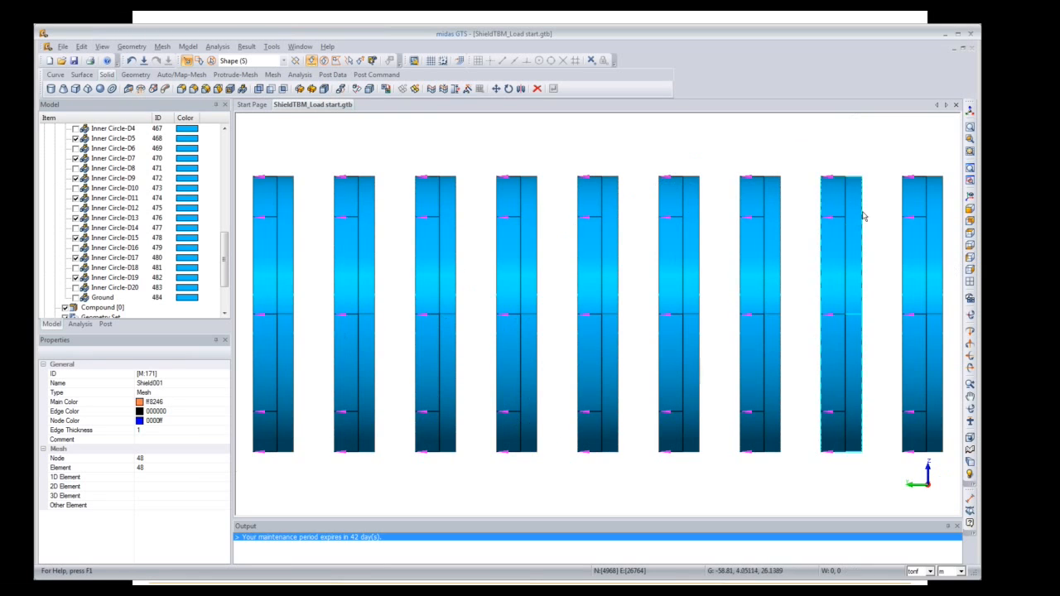
left_click(971, 111)
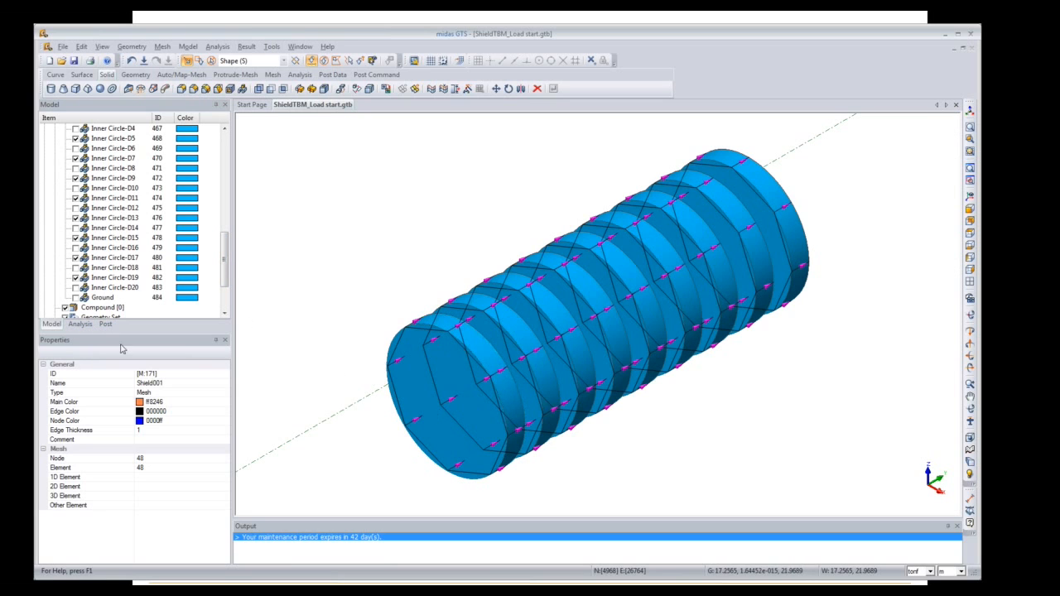
left_click(73, 324)
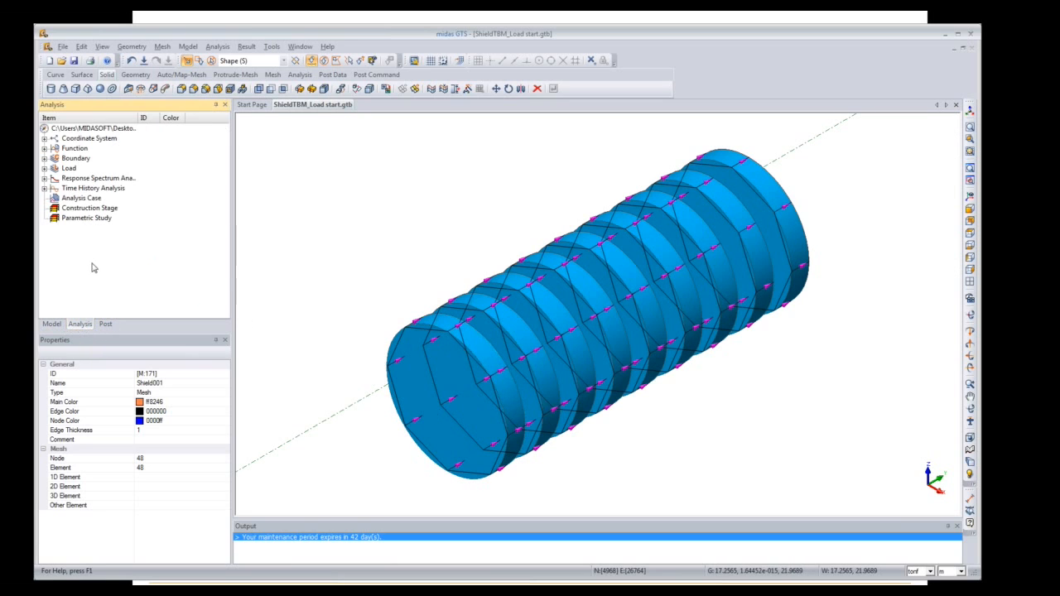
left_click(44, 169)
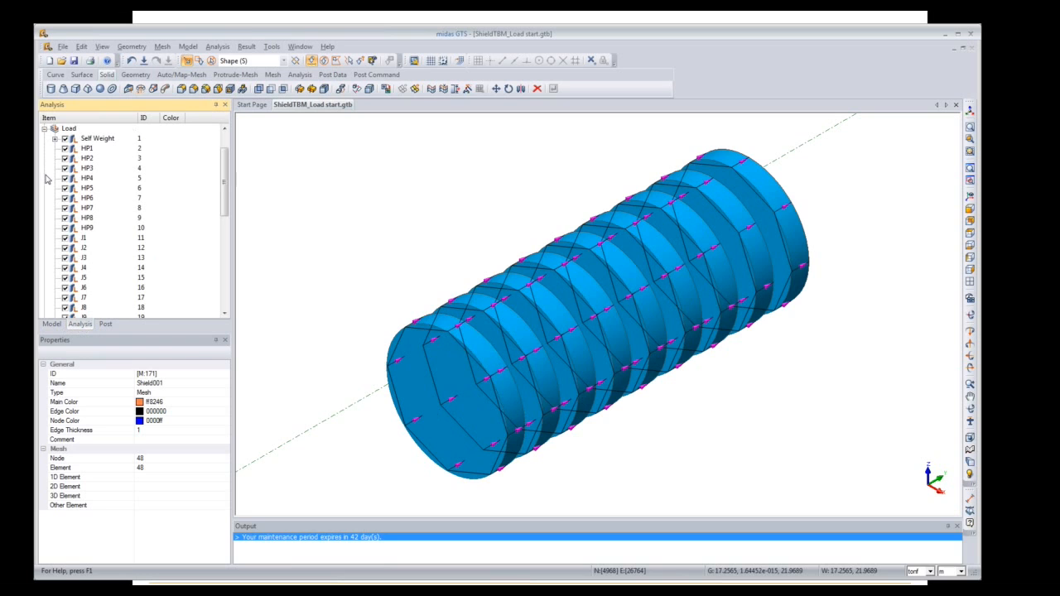
scroll(225, 201, "down", 1)
left_click_drag(224, 201, 225, 293)
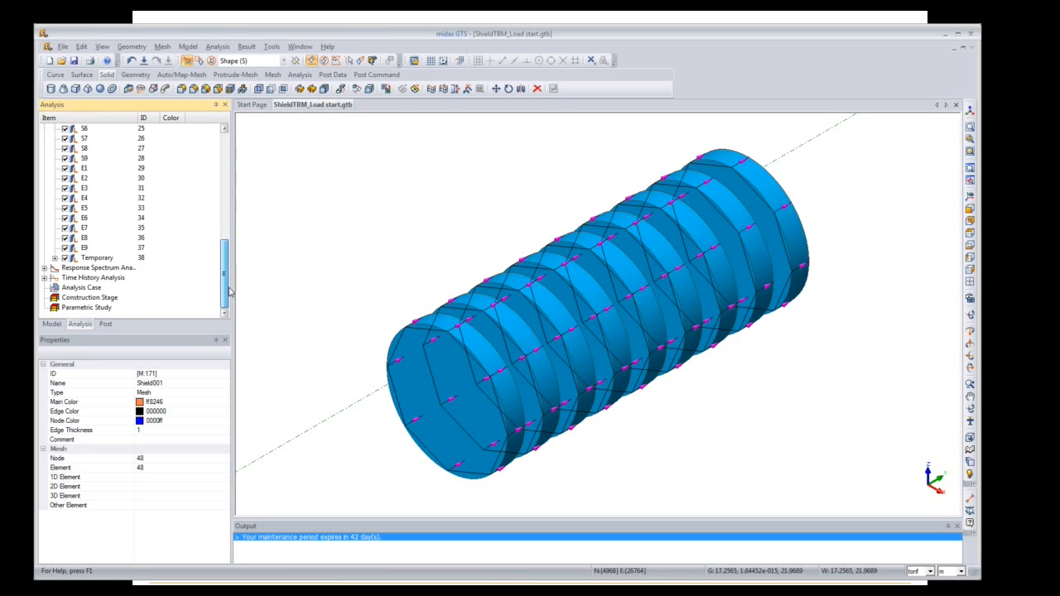
left_click(55, 259)
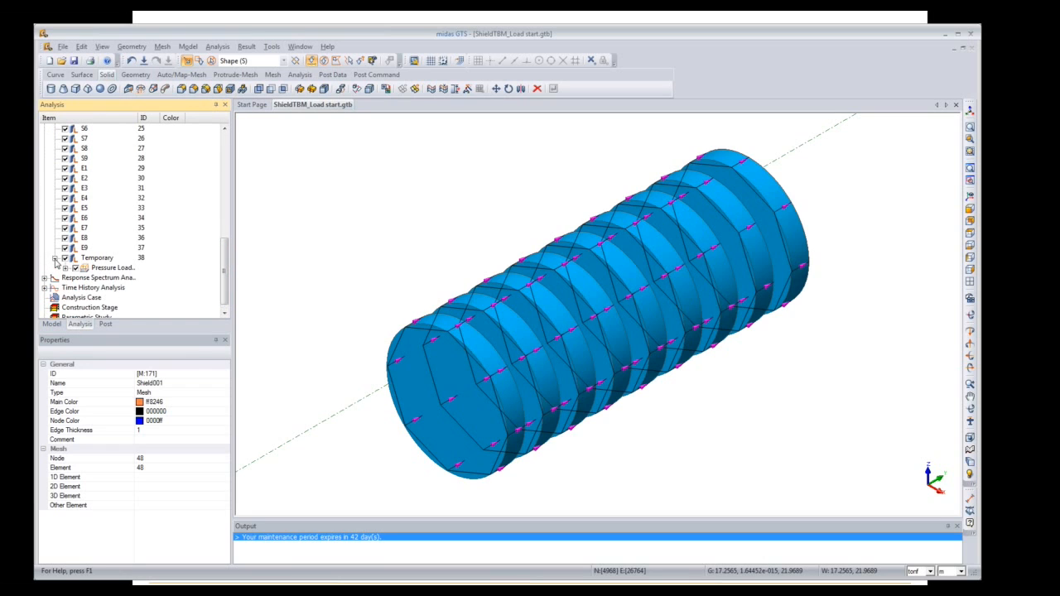
left_click(66, 268)
right_click(103, 280)
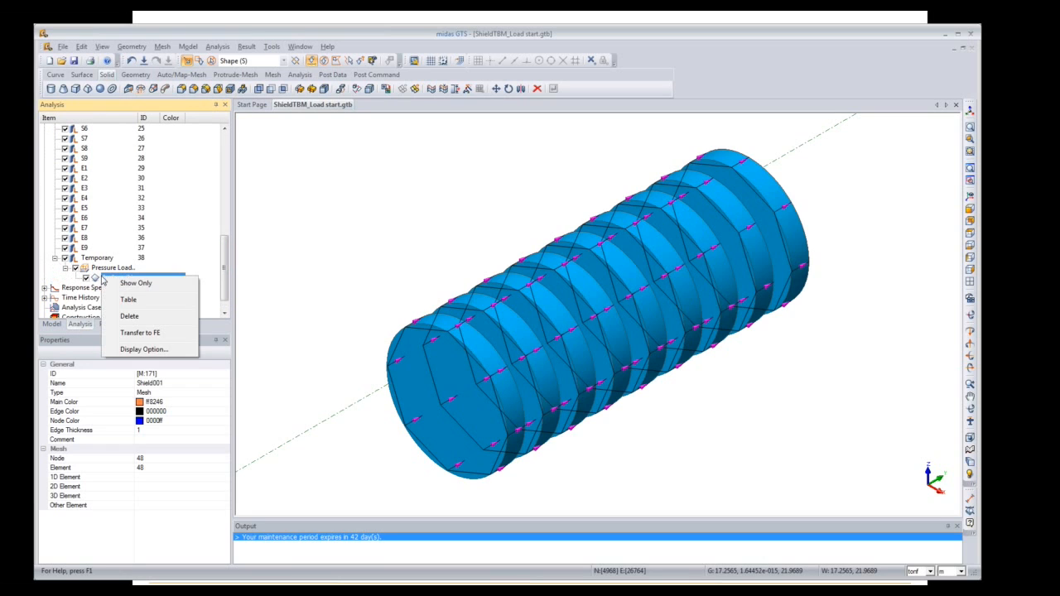
left_click(145, 301)
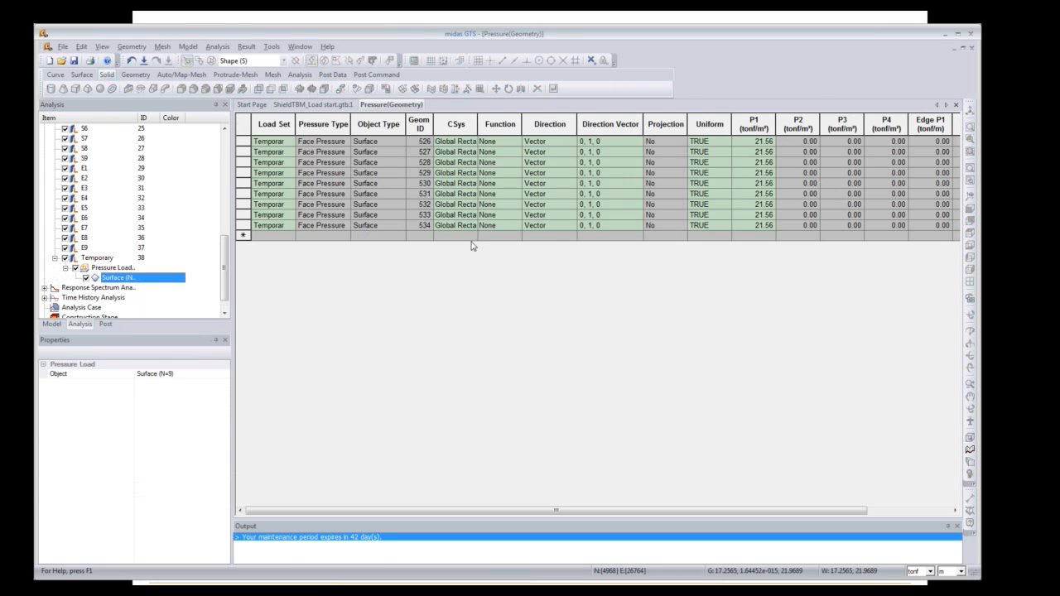
Step: Widen the Load Set column and select all nine Temporary rows of the pressure table
double_click(295, 123)
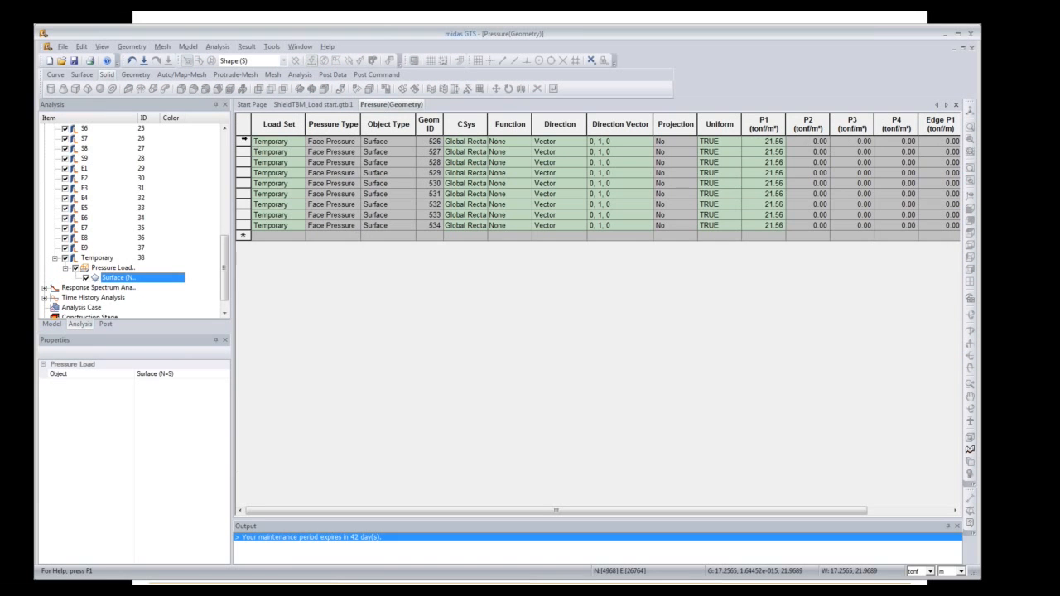
left_click(244, 125)
left_click(246, 142)
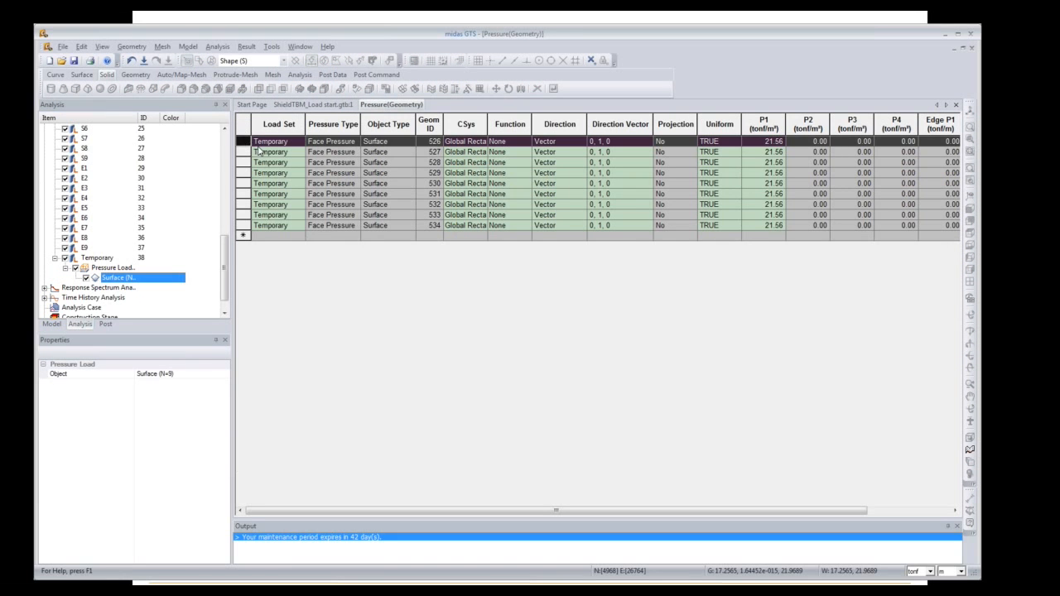
left_click(257, 145)
left_click_drag(263, 146, 953, 235)
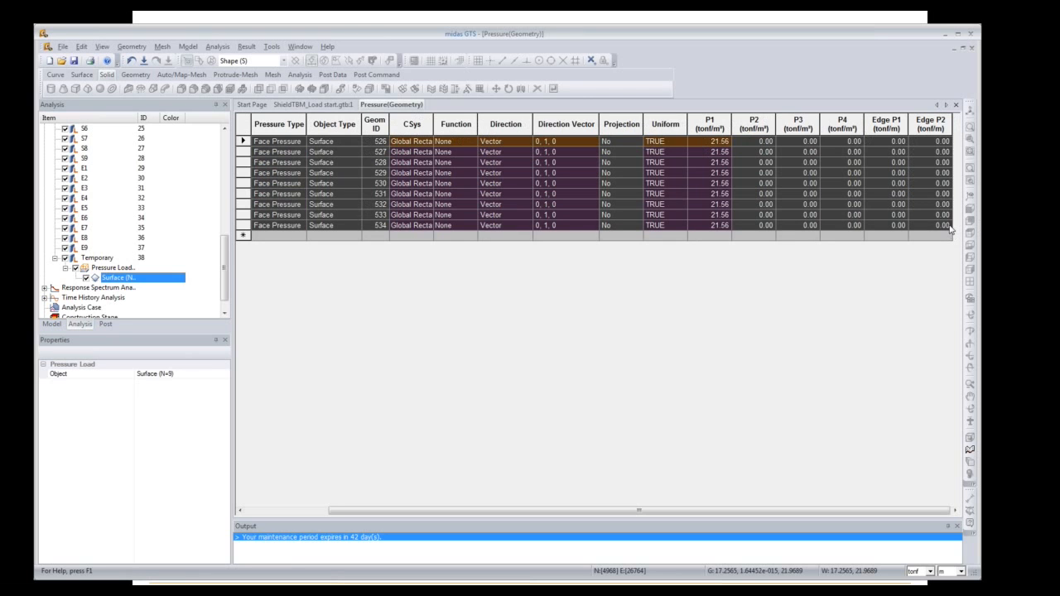
left_click(20, 592)
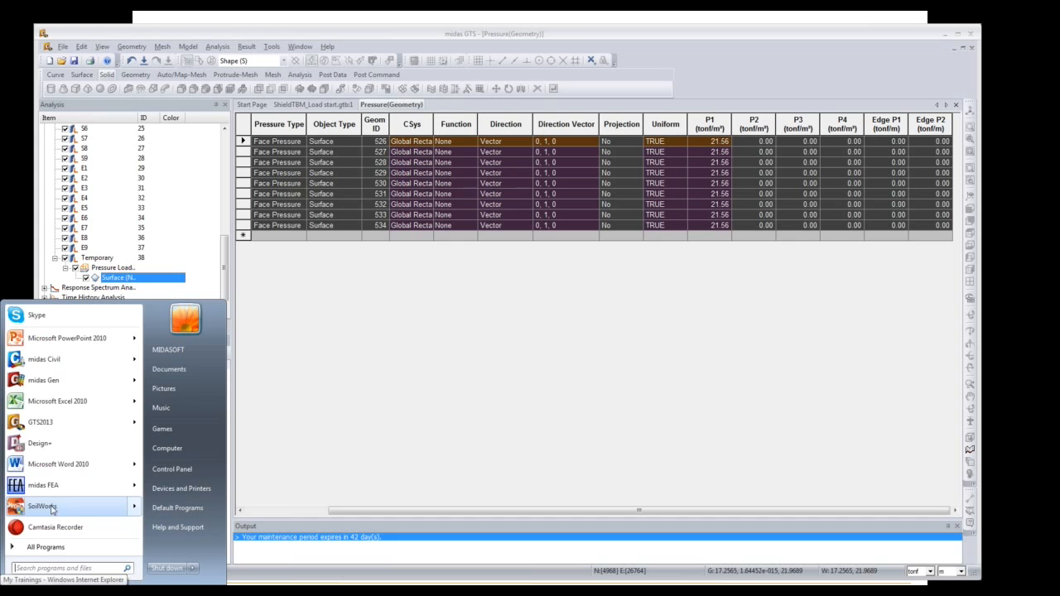
Step: Launch Excel and paste the pressure rows at cell A1
left_click(58, 401)
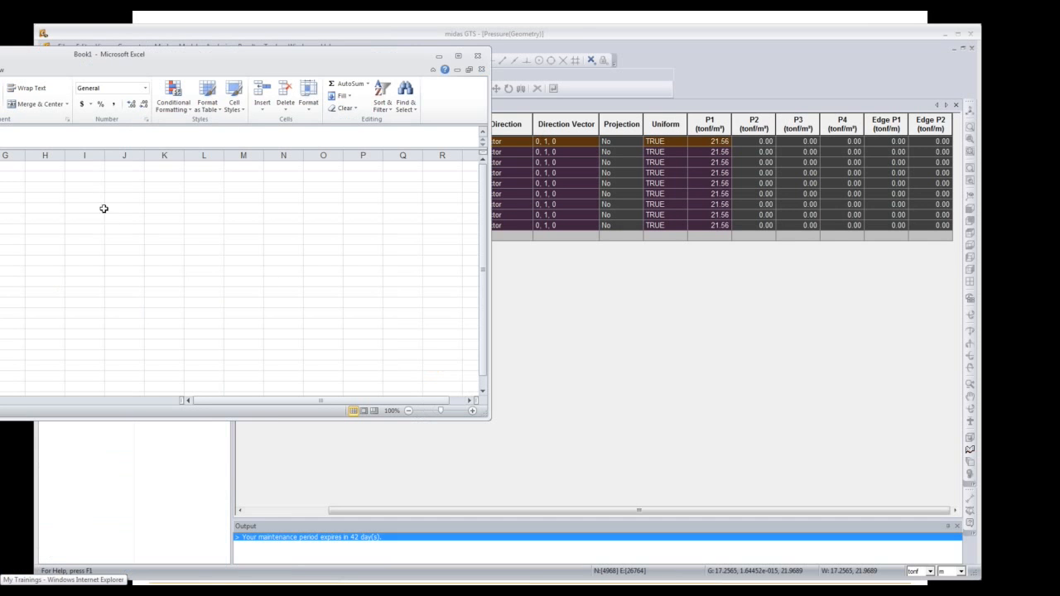
left_click_drag(304, 64, 710, 78)
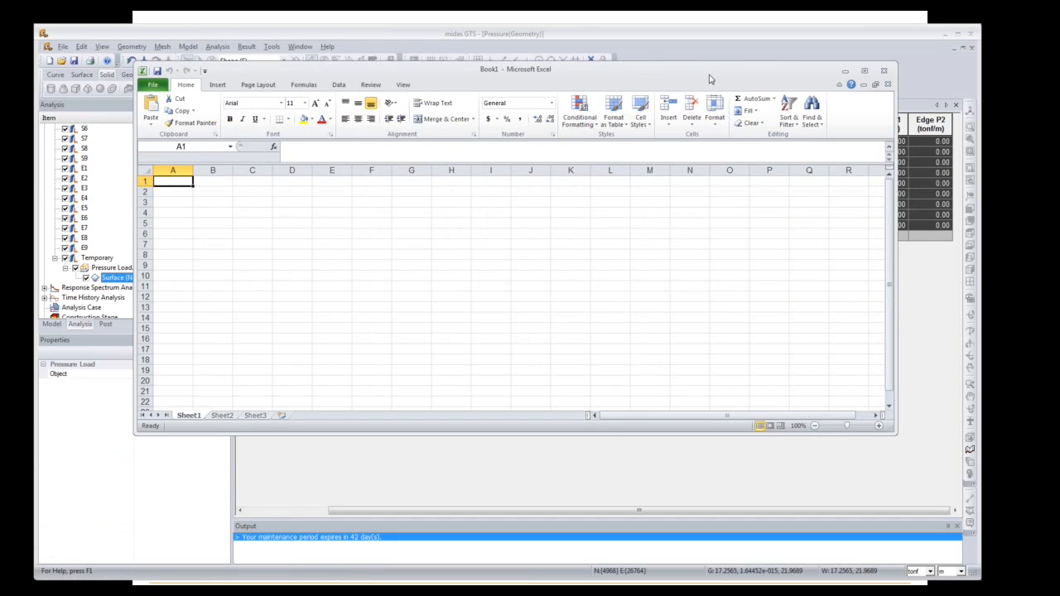
key("ctrl+v")
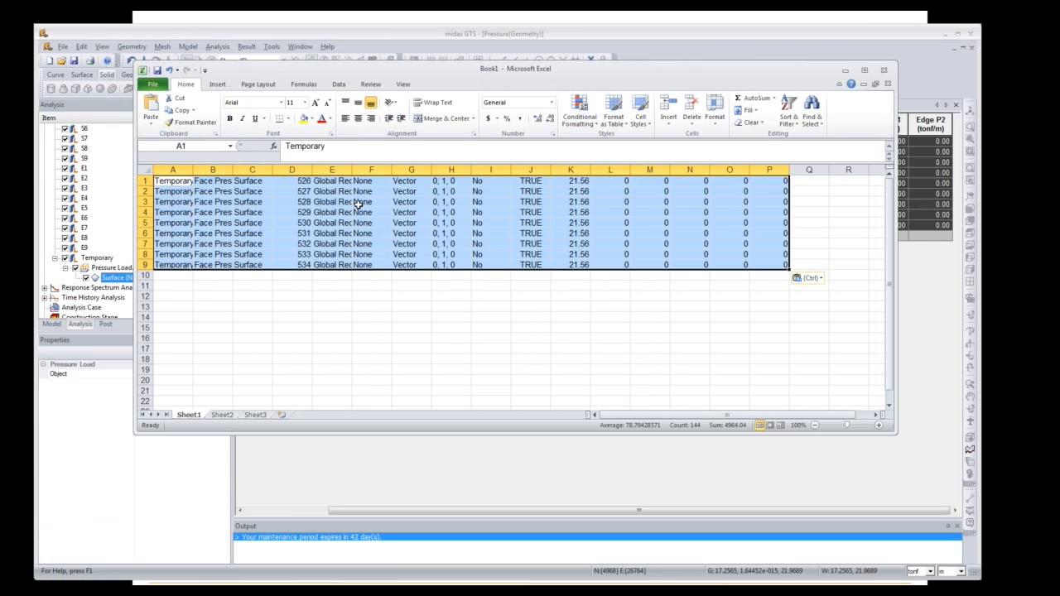
Step: Rename the load sets in column A to HP1–HP9 and copy the A1:P9 block
double_click(188, 181)
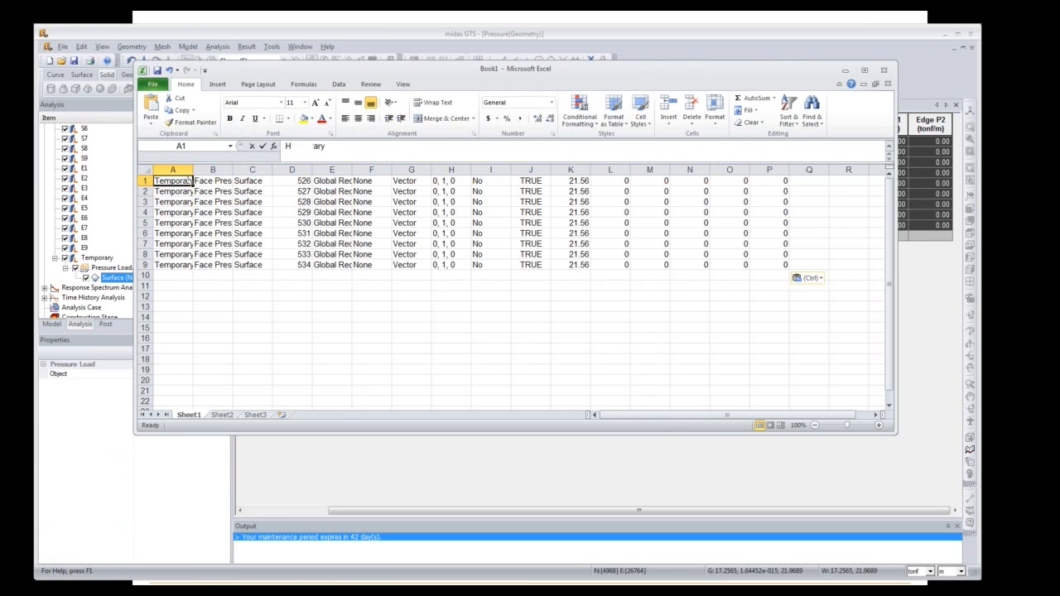
type("H")
left_click(189, 180)
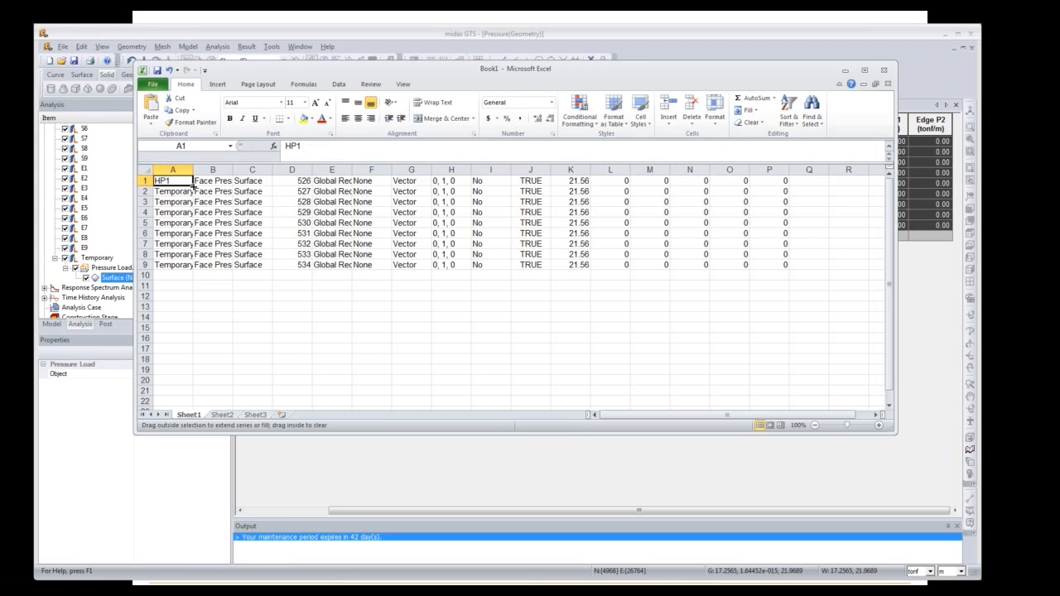
double_click(193, 186)
left_click_drag(170, 182, 786, 267)
key("ctrl+c")
left_click(914, 310)
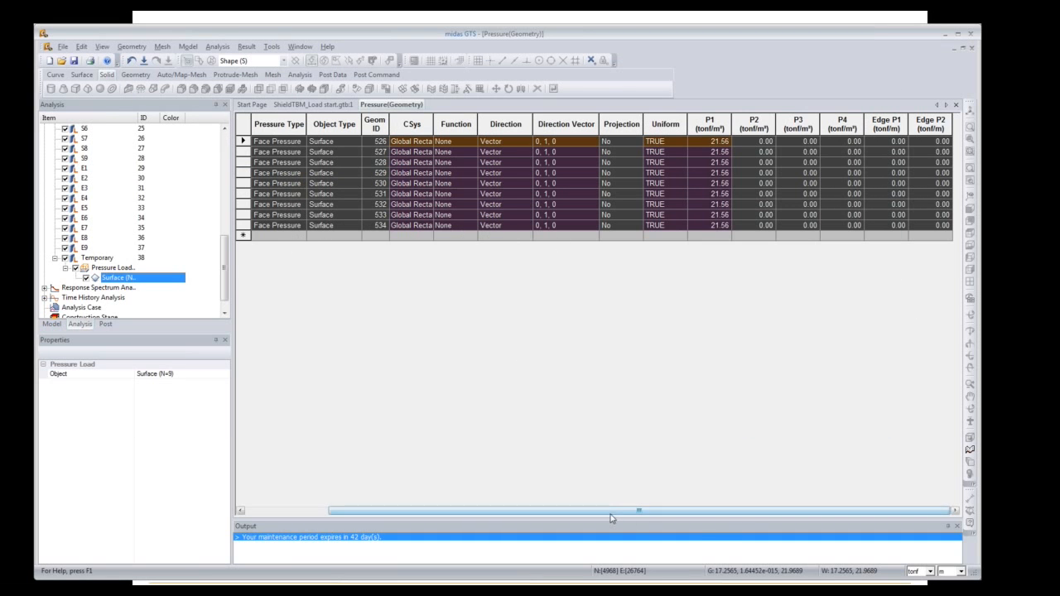
Step: Paste the HP1–HP9 rows into the pressure table and delete the nine Temporary rows
left_click_drag(626, 511, 431, 480)
key("ctrl+v")
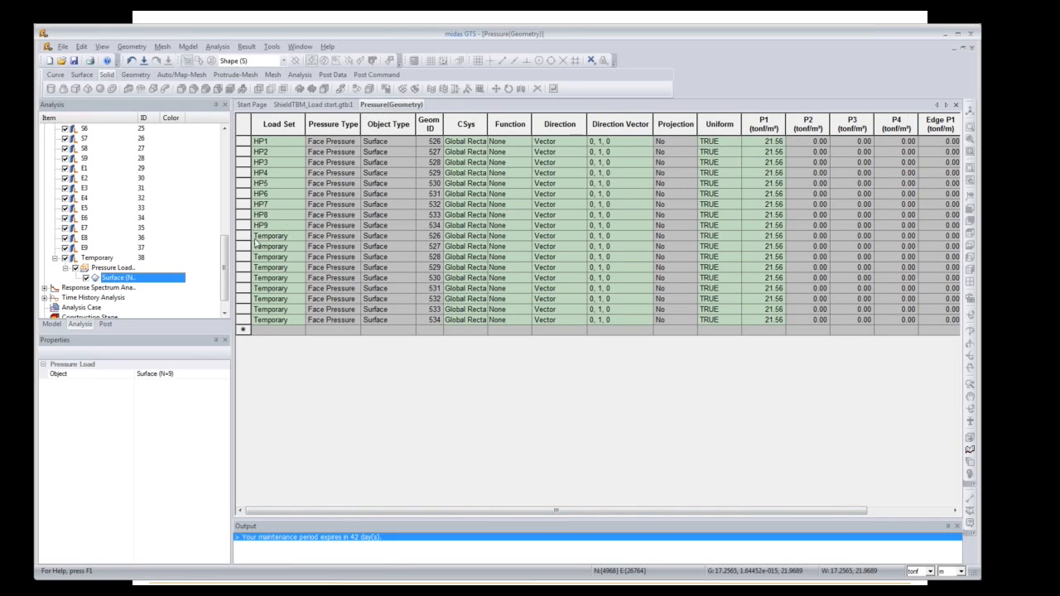
left_click_drag(245, 236, 243, 314)
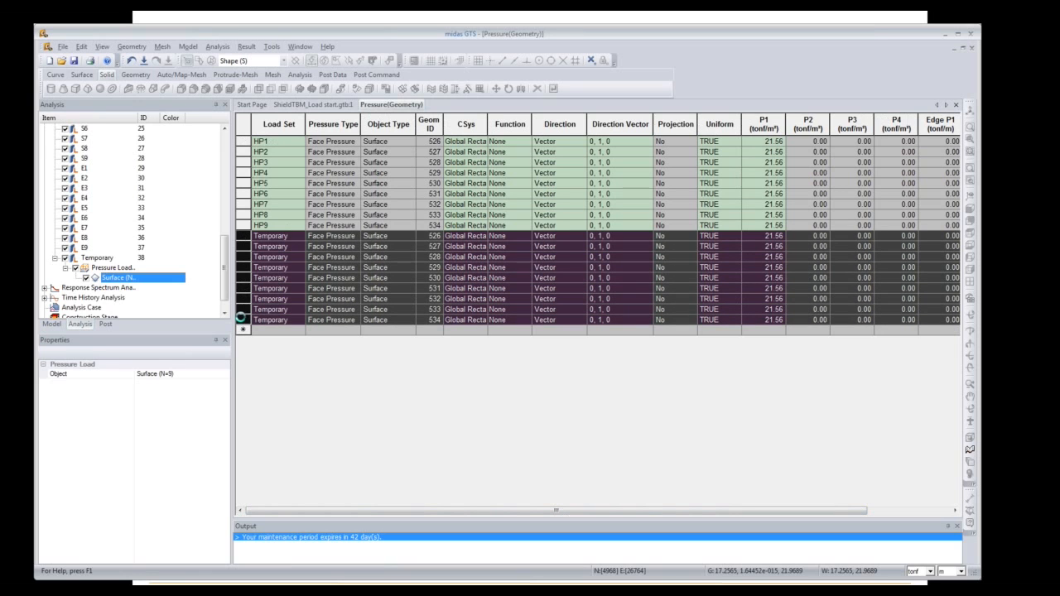
key("Delete")
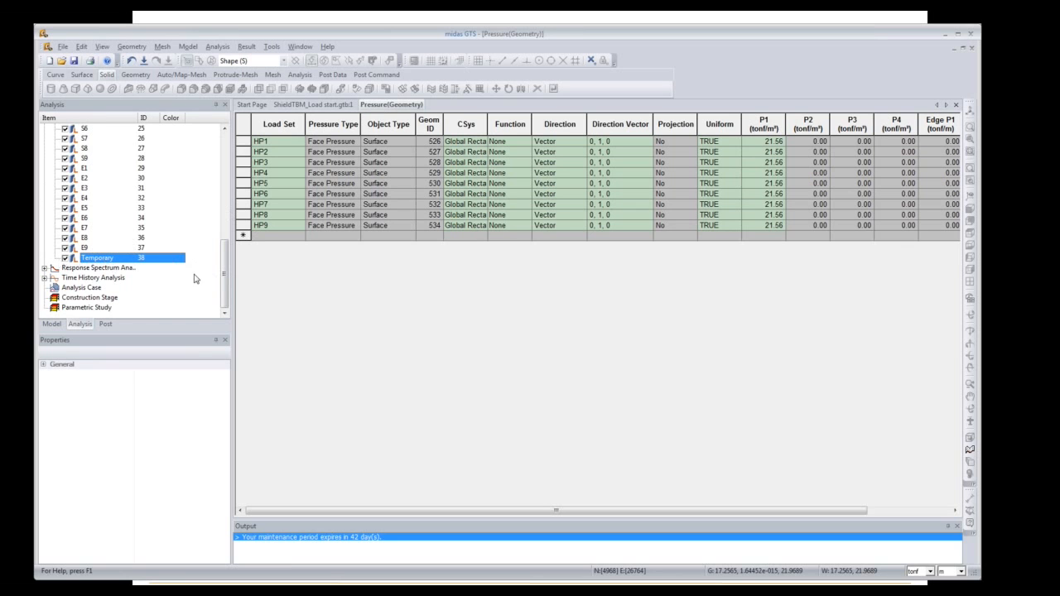
left_click_drag(225, 278, 237, 173)
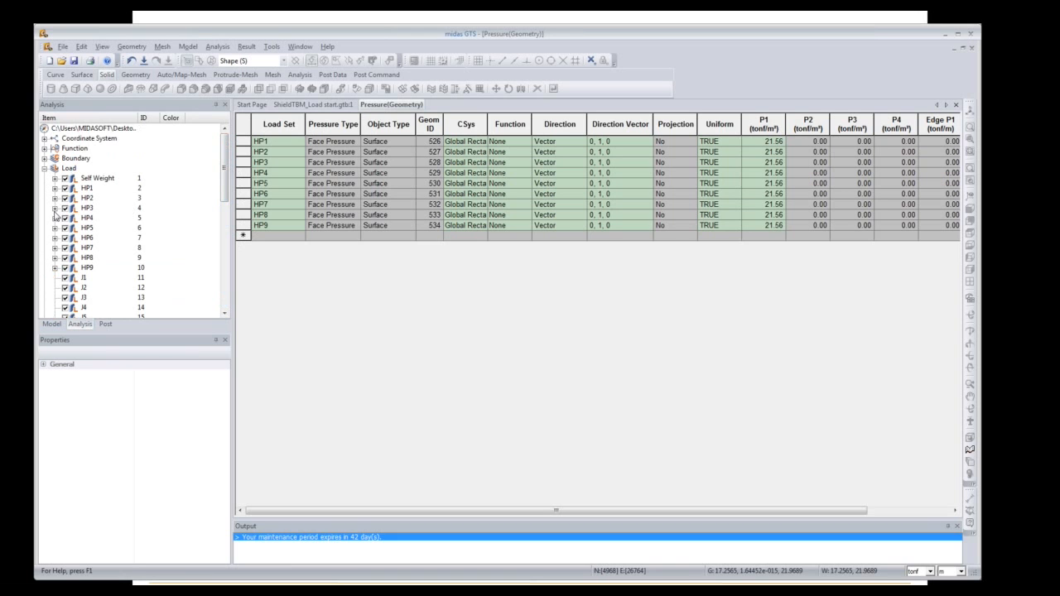
left_click(311, 104)
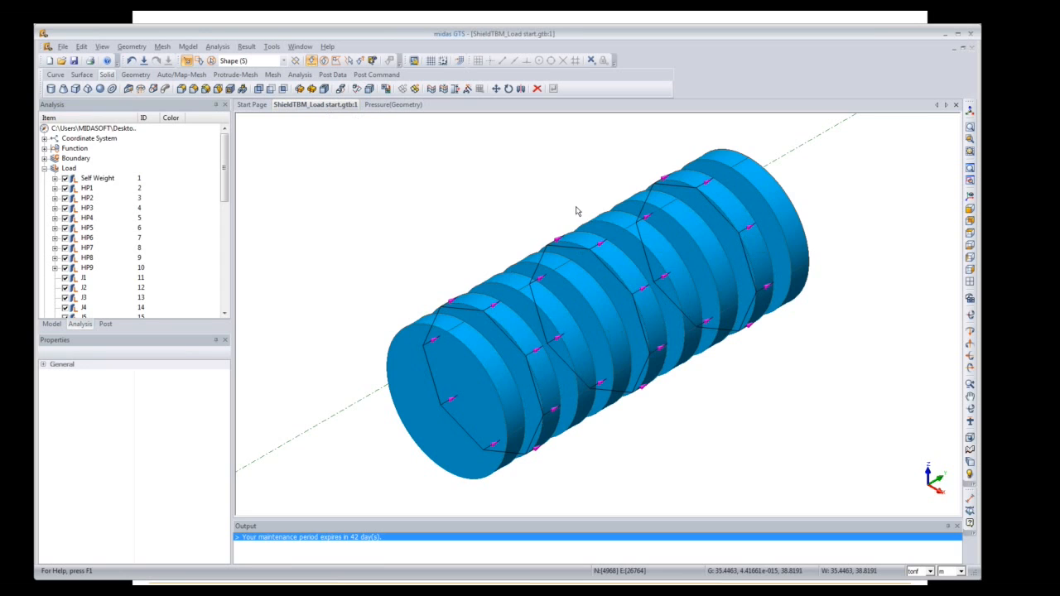
Step: Transfer HP1's surface pressure load to mesh elements and check the rings side-on
left_click(55, 189)
left_click(65, 199)
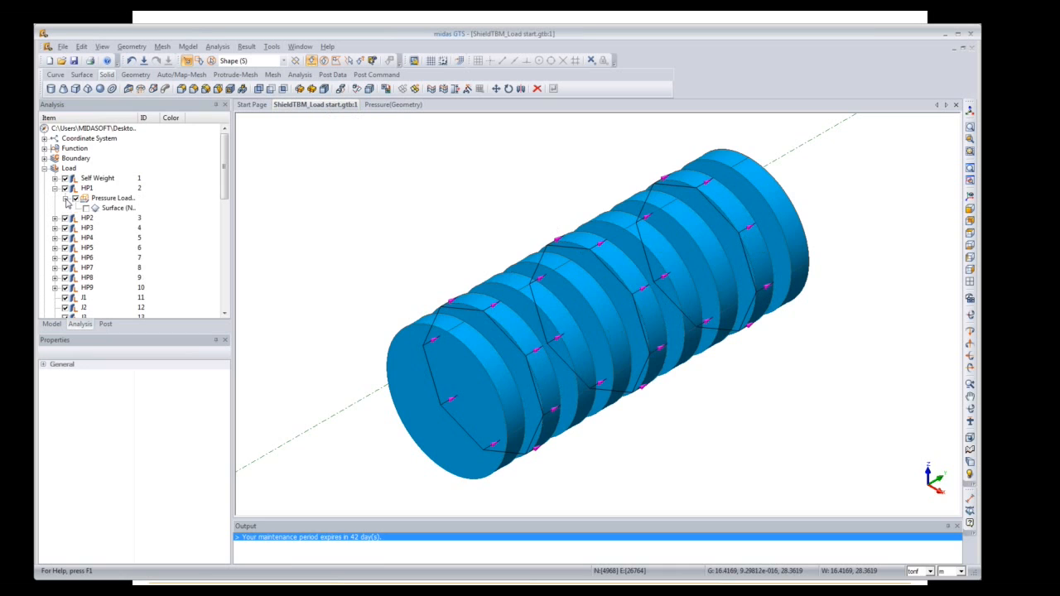
right_click(119, 213)
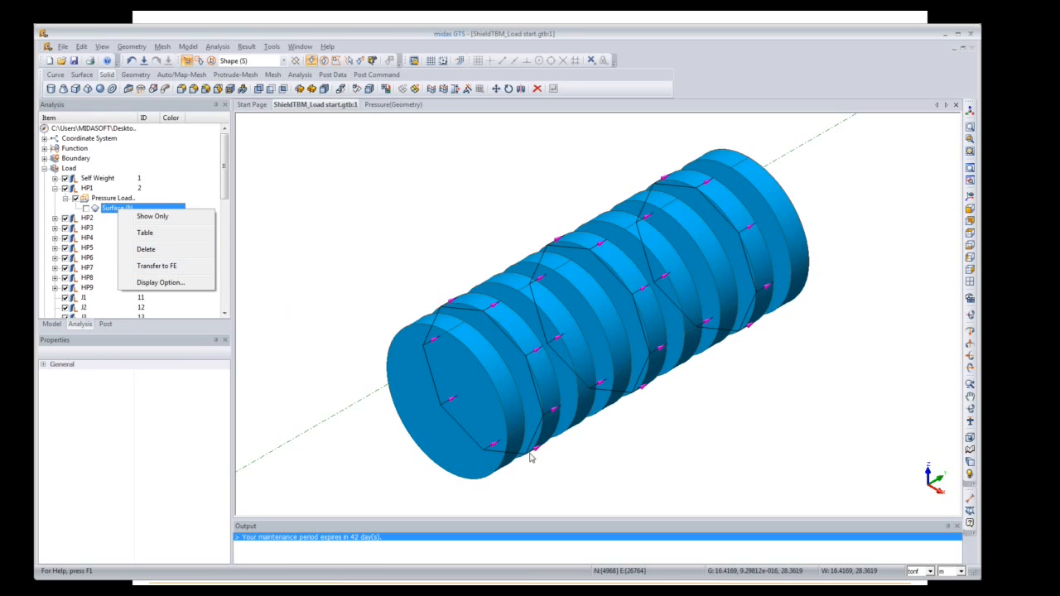
left_click(153, 267)
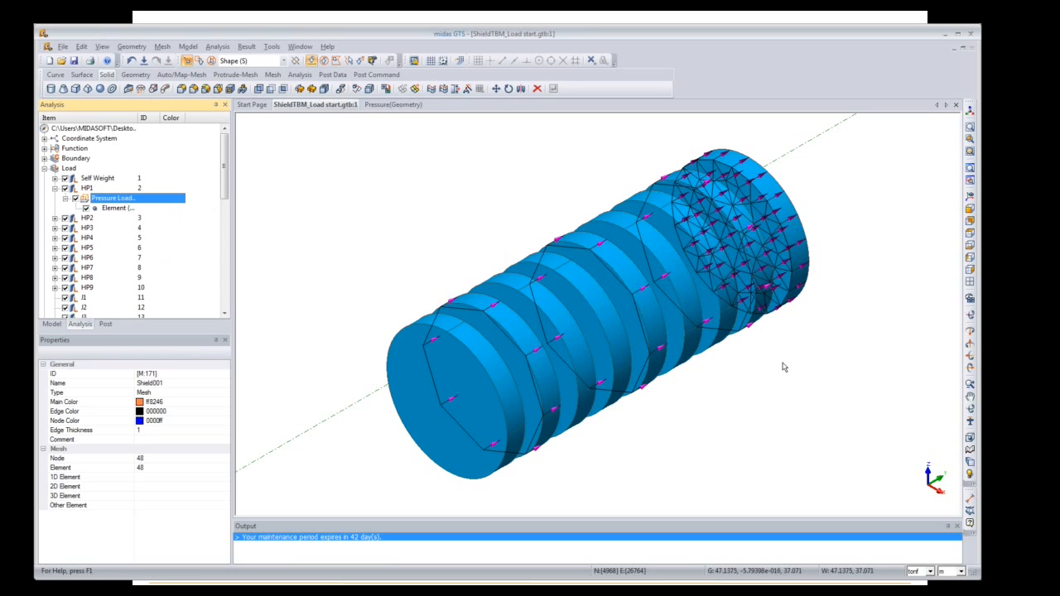
middle_click_drag(770, 370, 617, 371)
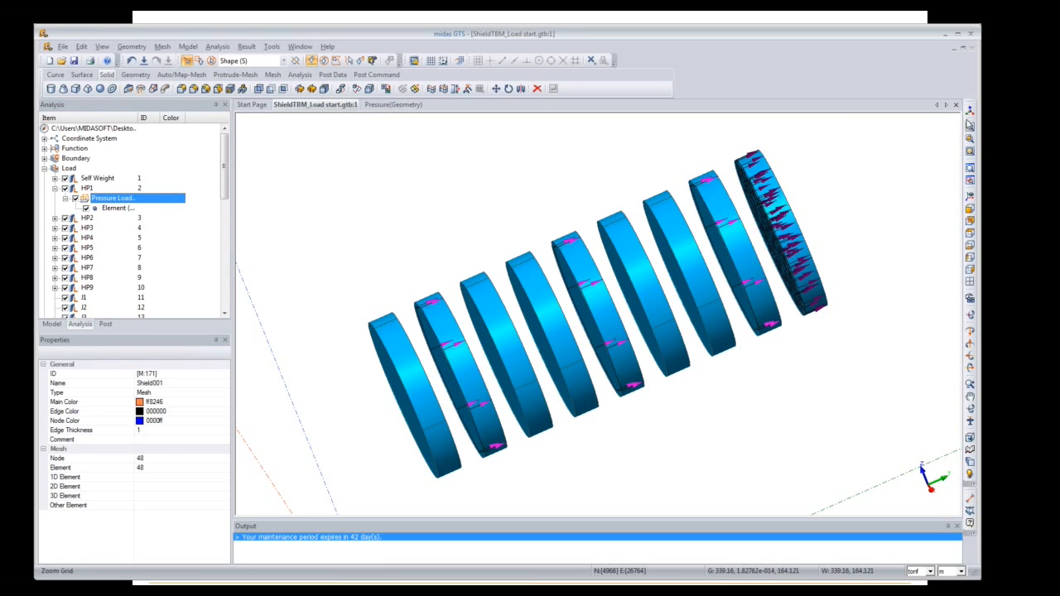
left_click(969, 115)
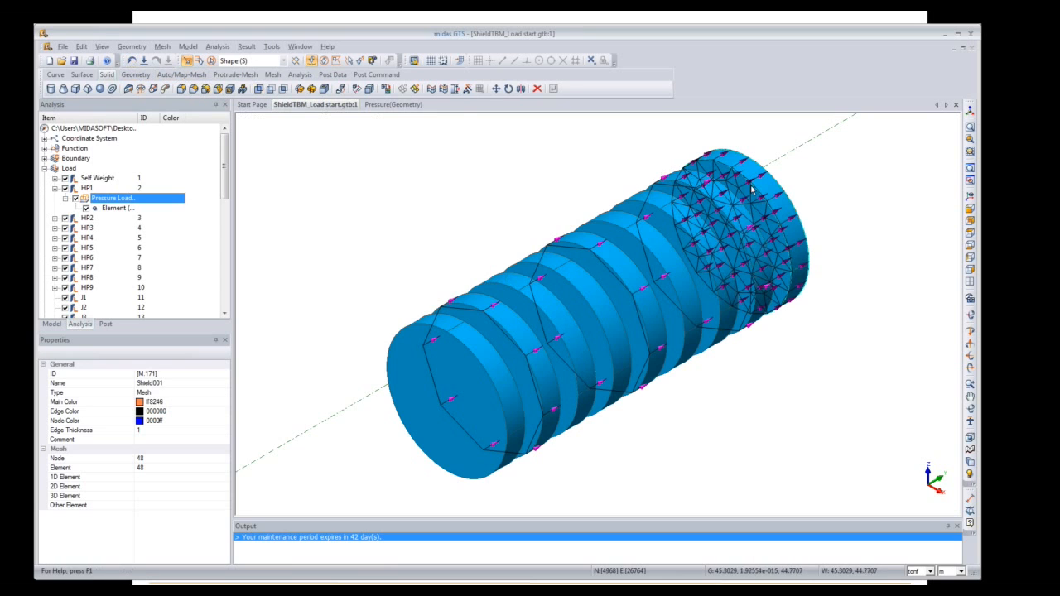
Step: Undo the mesh transfer, keeping HP1's pressure on its surface, then revisit its surface options
left_click(131, 60)
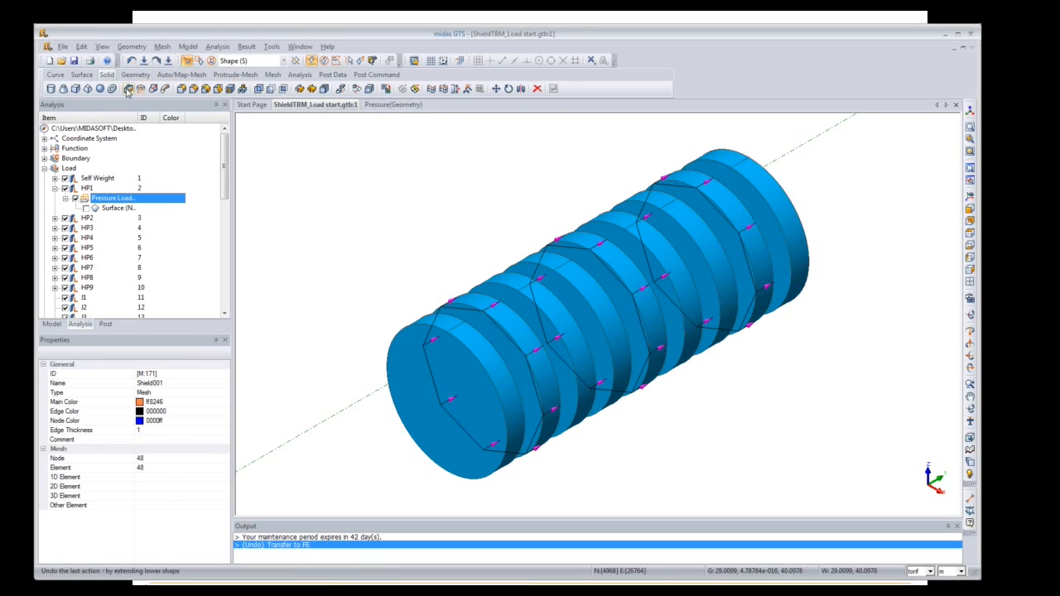
left_click(108, 209)
right_click(107, 213)
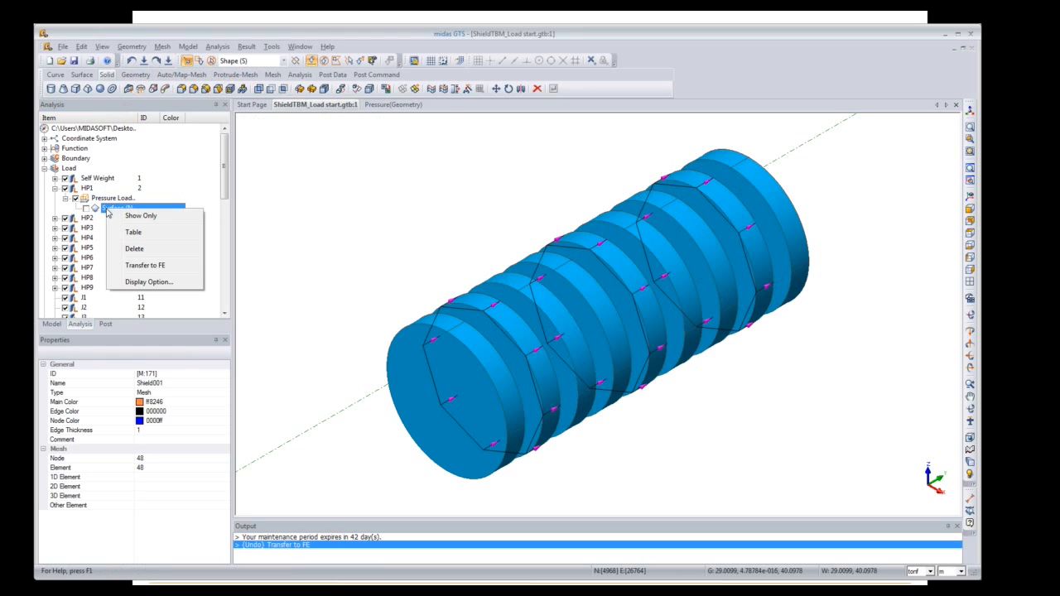
left_click(142, 266)
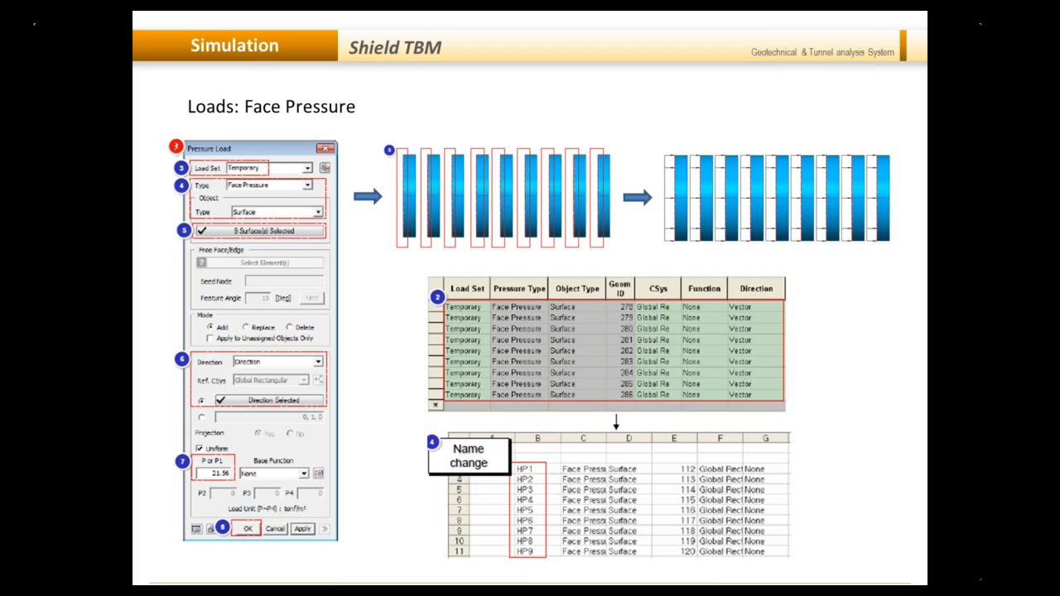
Step: Advance to the 'Loads: Contraction over shield & Gap' slide
key("Right")
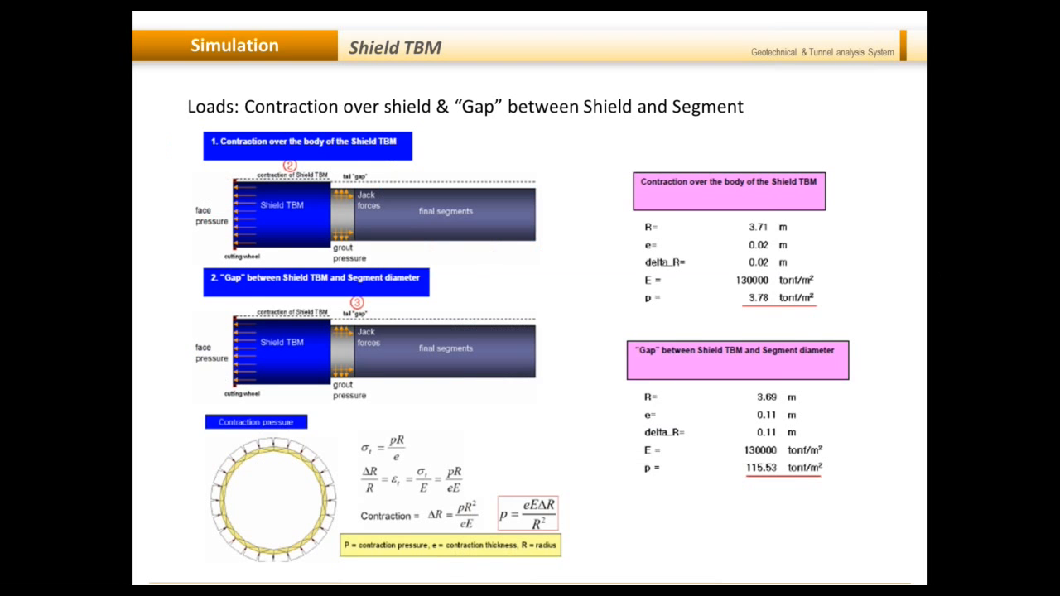
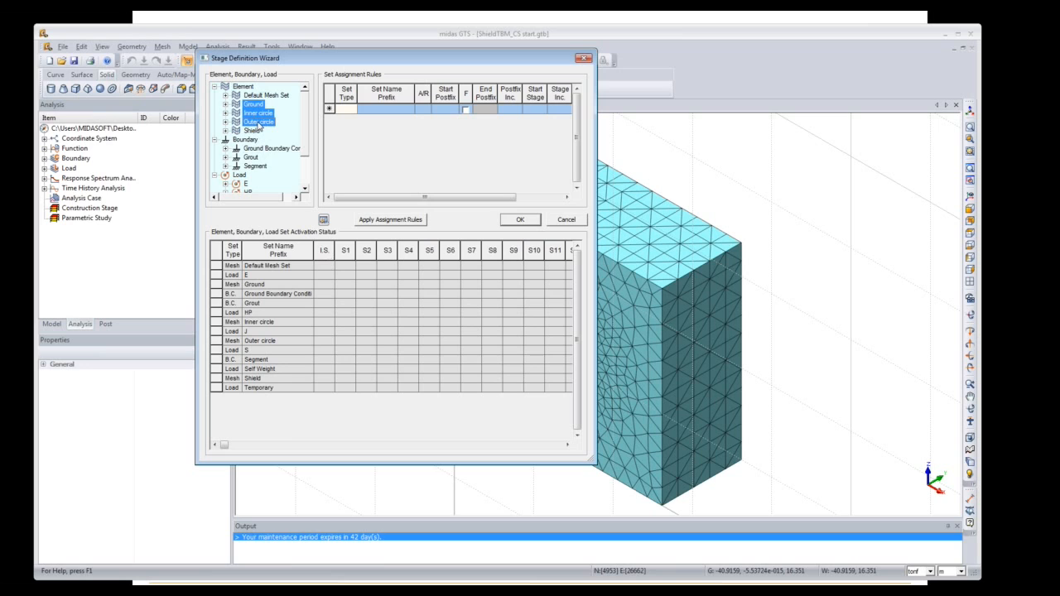
Step: Activate Ground, Ground Boundary Condition, Self Weight and the circle meshes in the I.S. stage
left_click(291, 150, "ctrl")
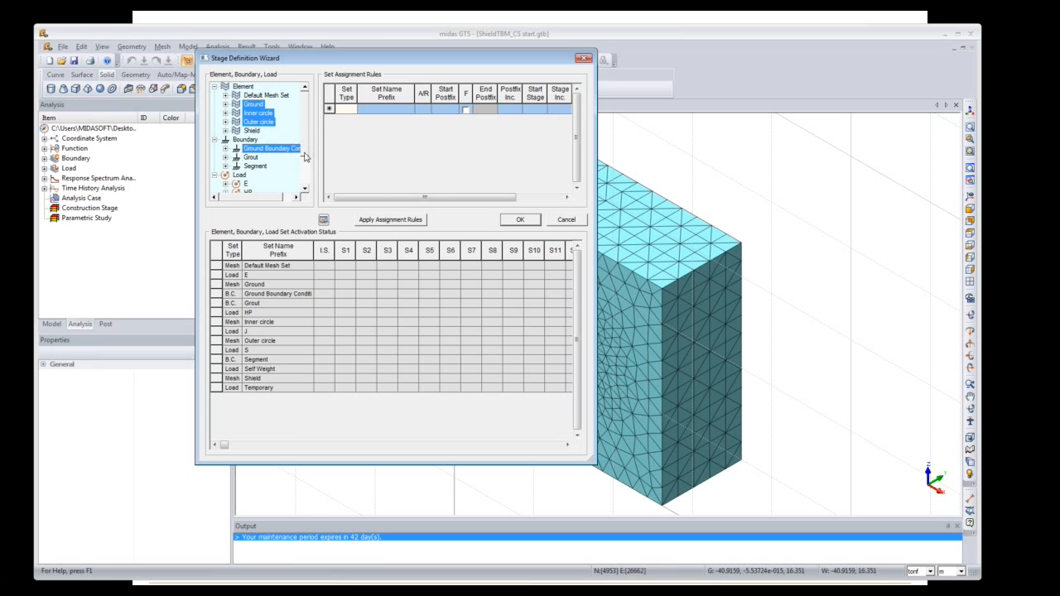
scroll(303, 158, "down", 3)
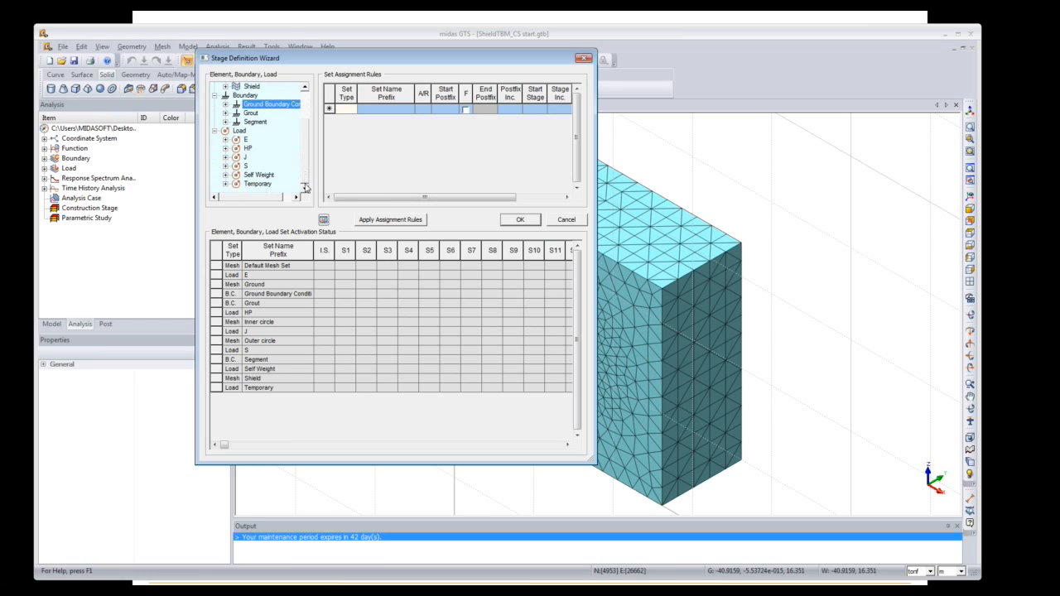
left_click(268, 176, "ctrl")
left_click_drag(268, 177, 328, 276)
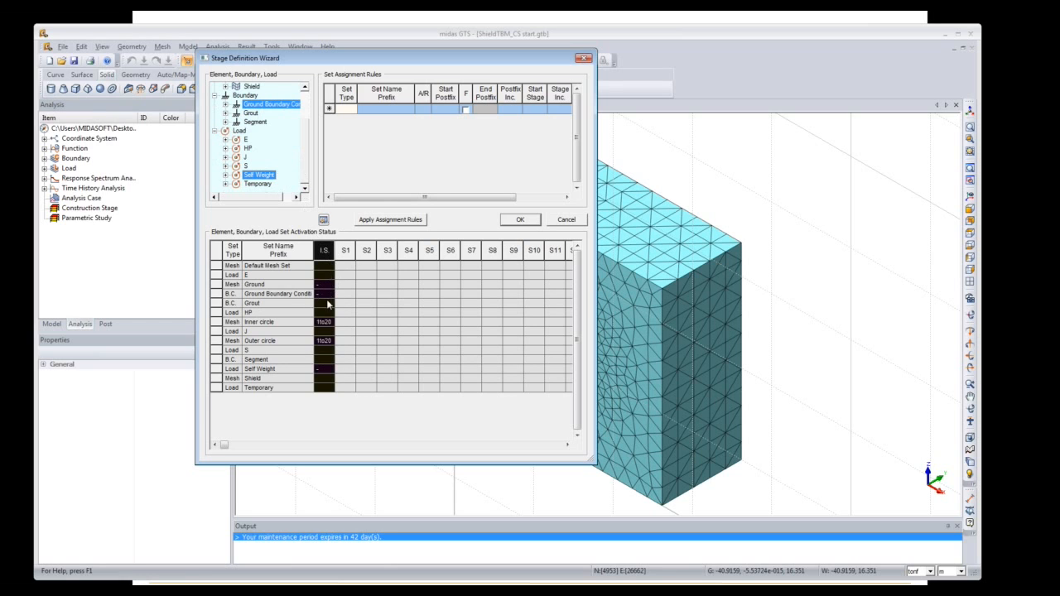
scroll(318, 330, "up", 1)
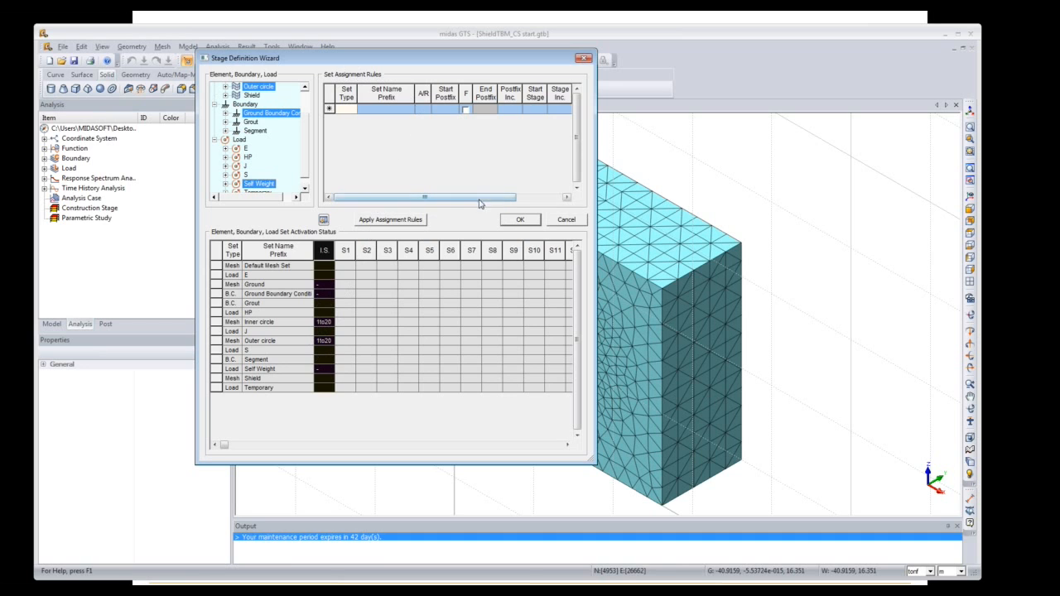
Step: After Apply Assignment Rules reports no rules, copy the A1:I21 rule table from CS-TBM.xlsx
left_click(411, 219)
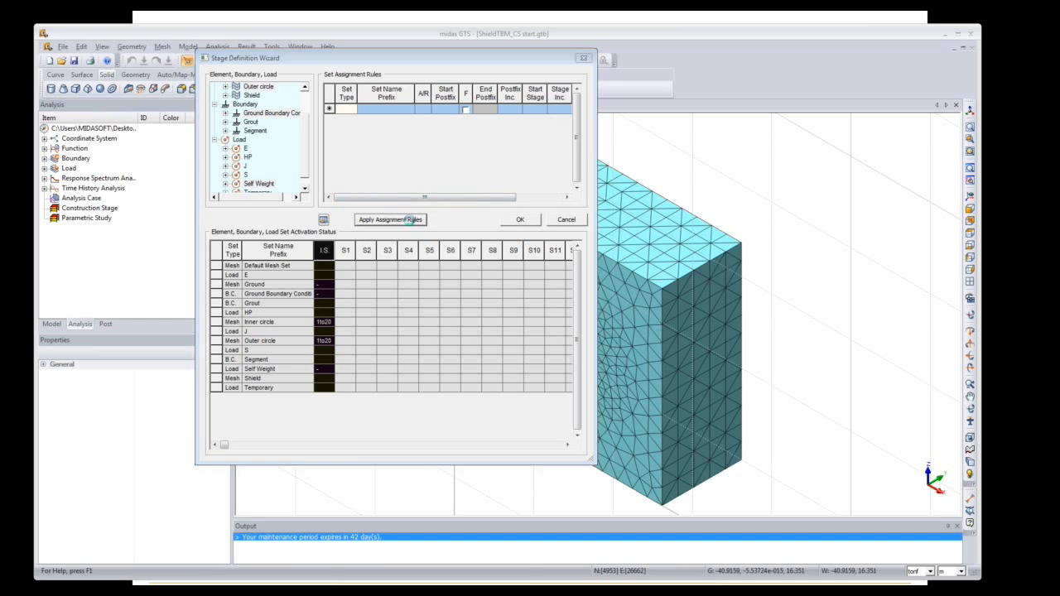
left_click(439, 285)
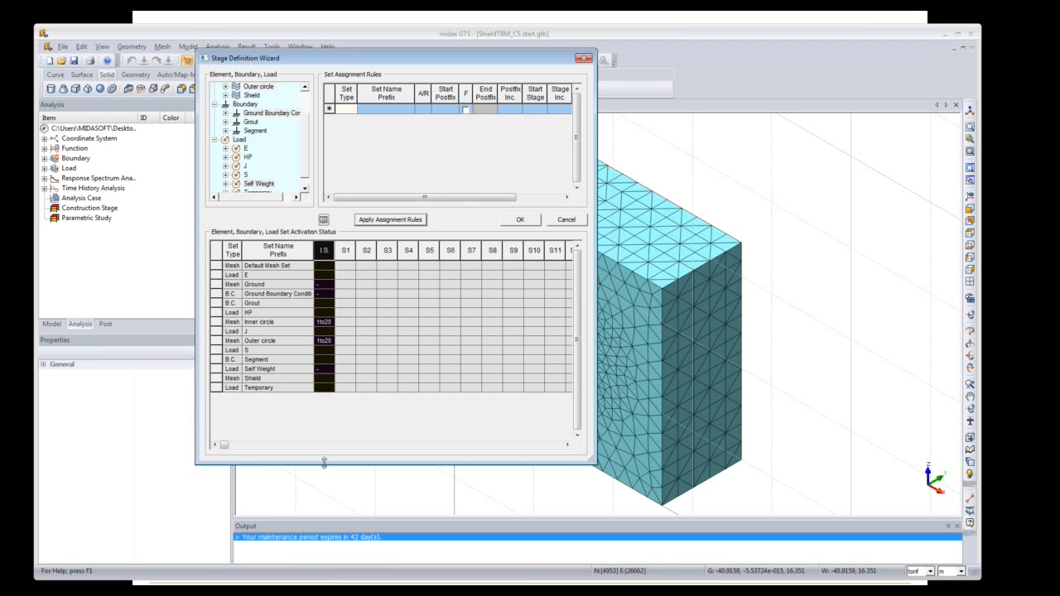
left_click(278, 578)
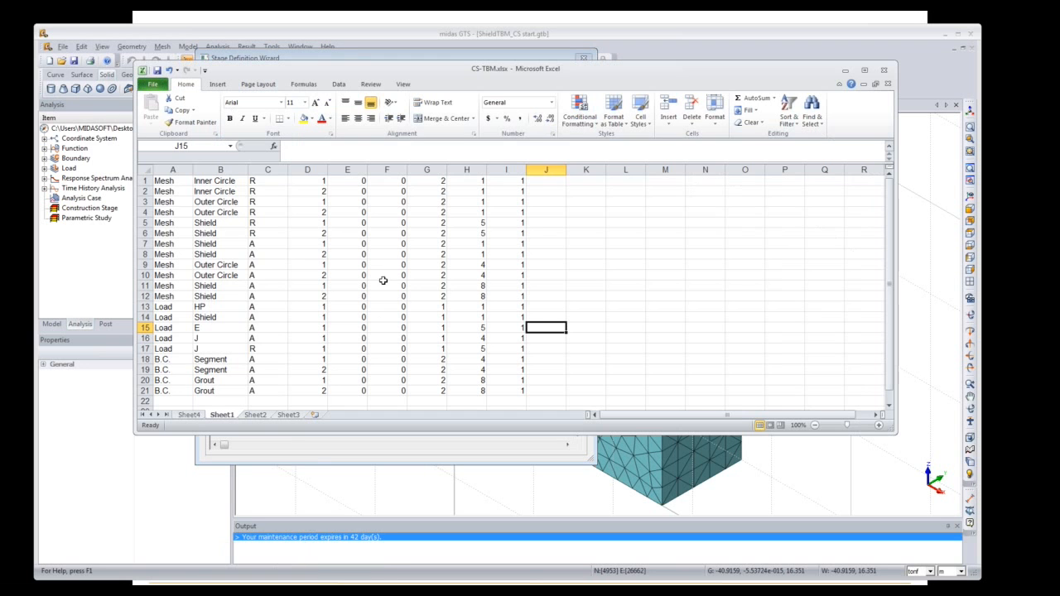
left_click_drag(172, 182, 504, 393)
key("ctrl+c")
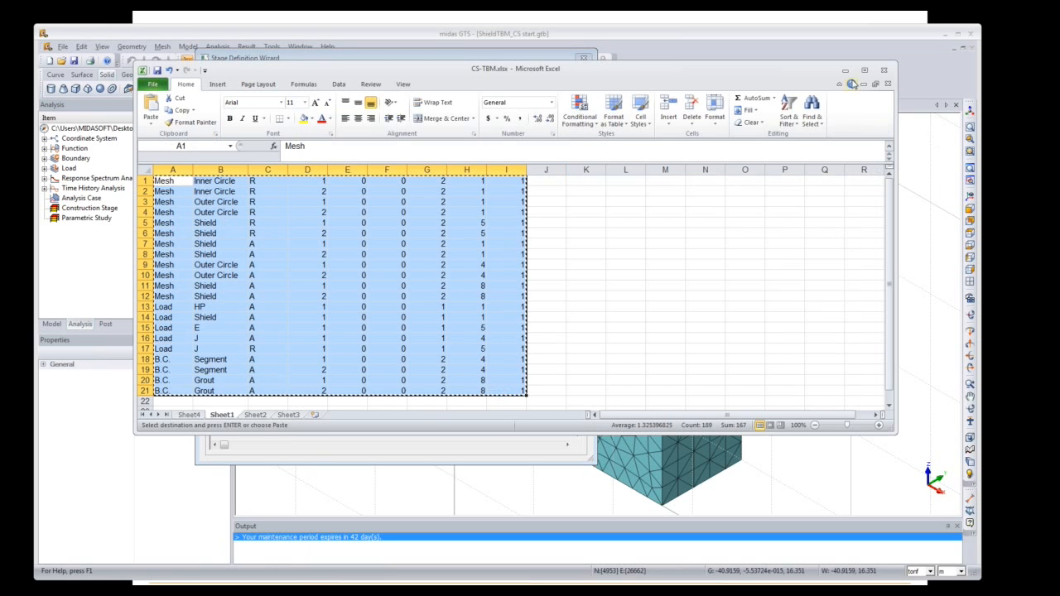
left_click(845, 71)
left_click(351, 111)
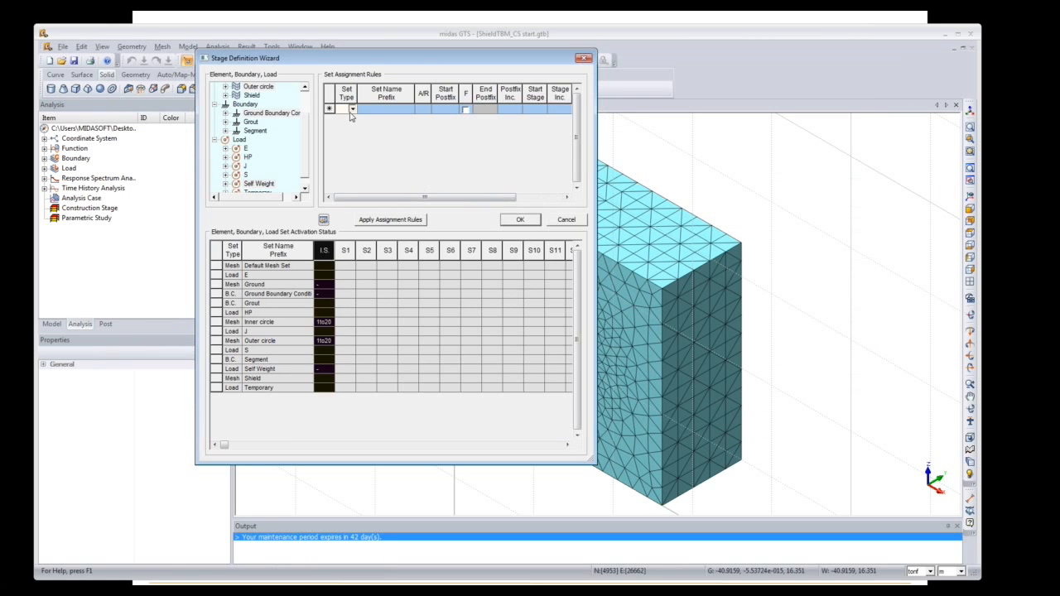
Step: Paste the copied Excel stage rules into the wizard's rule table
left_click(379, 126)
left_click(420, 219)
left_click(439, 286)
left_click(414, 166)
key("ctrl+v")
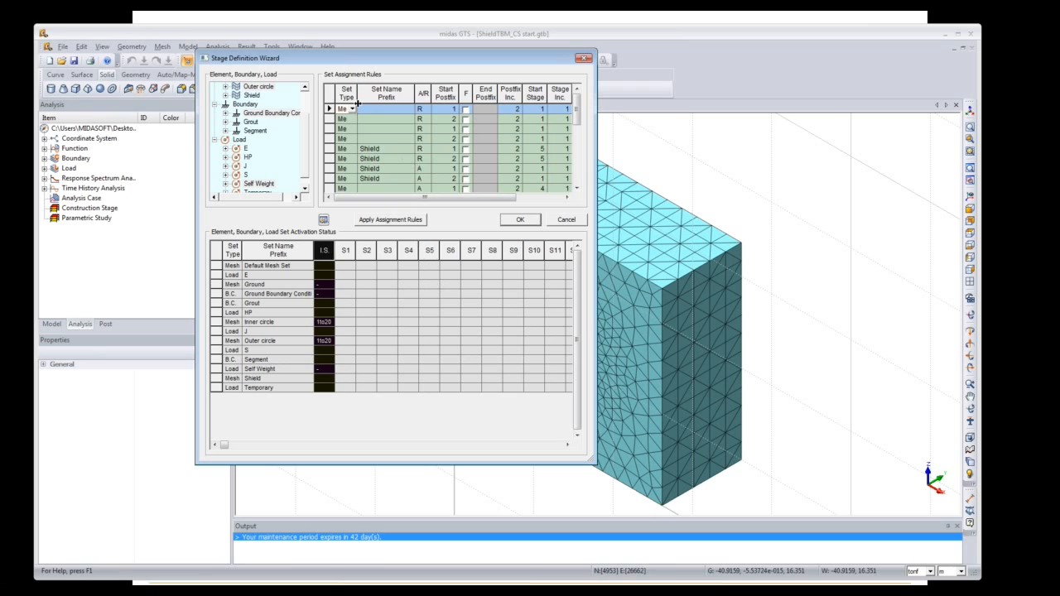
Step: Widen the Set Type column to read Mesh, check its options, and close the wizard
left_click_drag(356, 94, 373, 98)
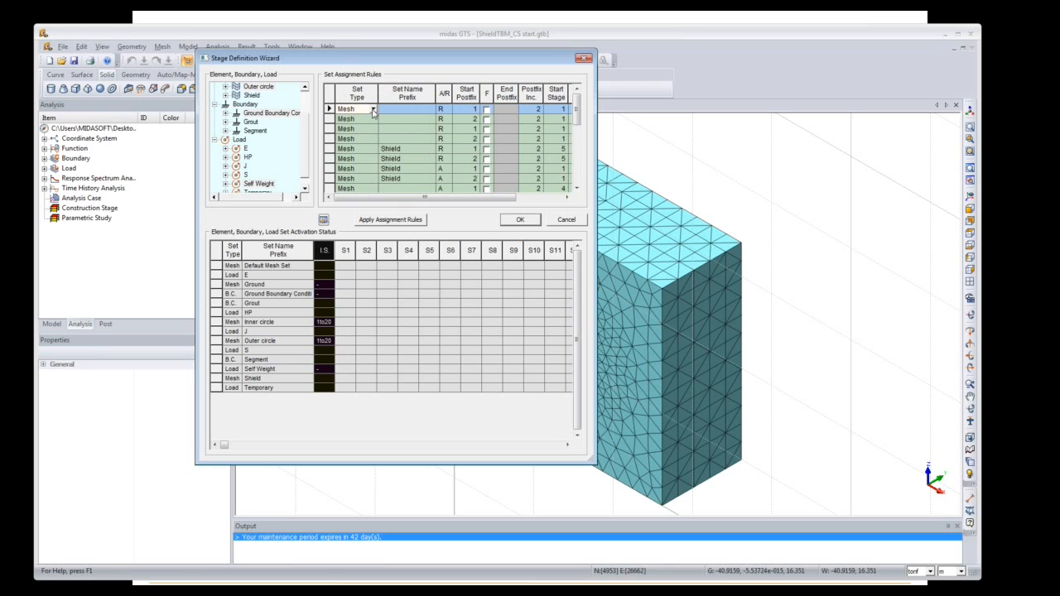
left_click(373, 109)
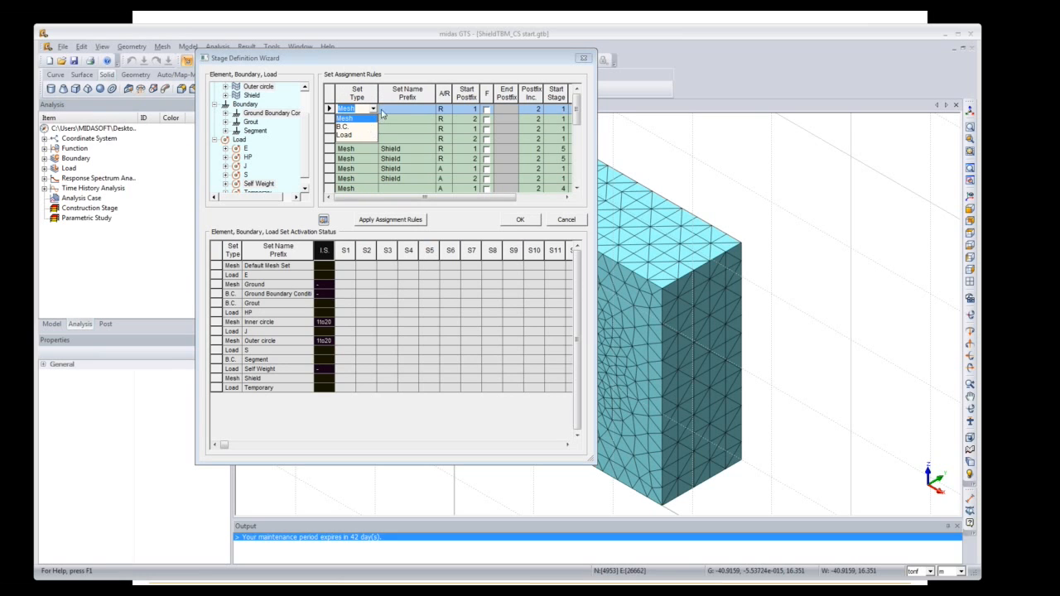
left_click(383, 112)
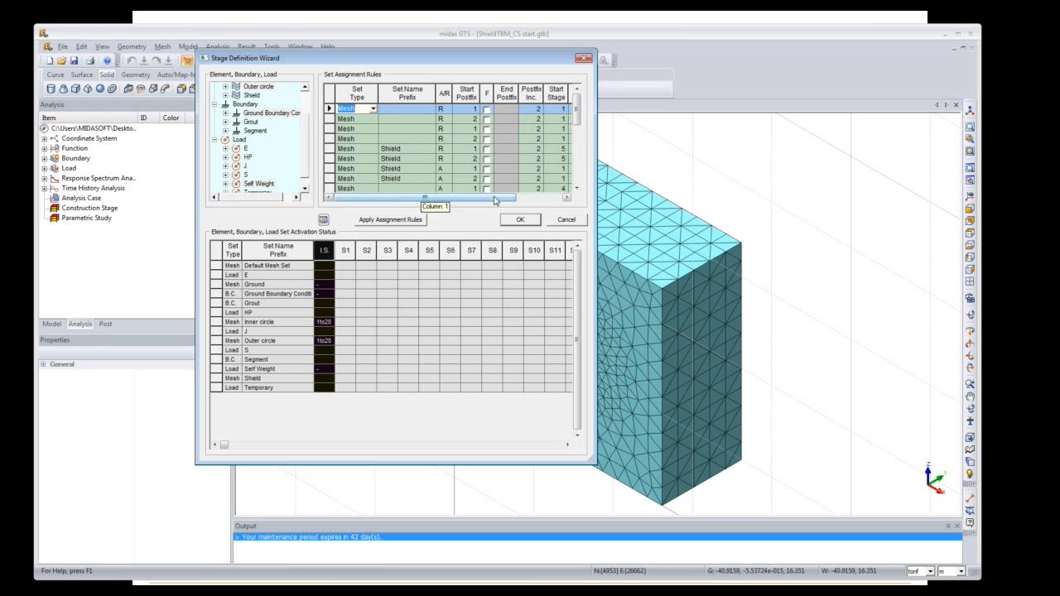
left_click_drag(474, 198, 520, 202)
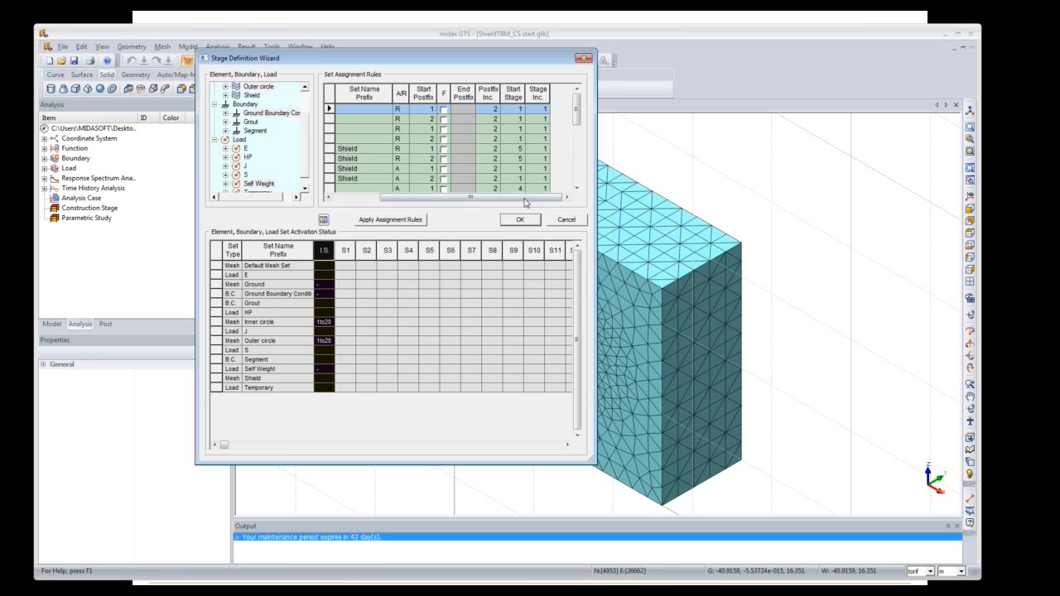
left_click_drag(527, 203, 454, 203)
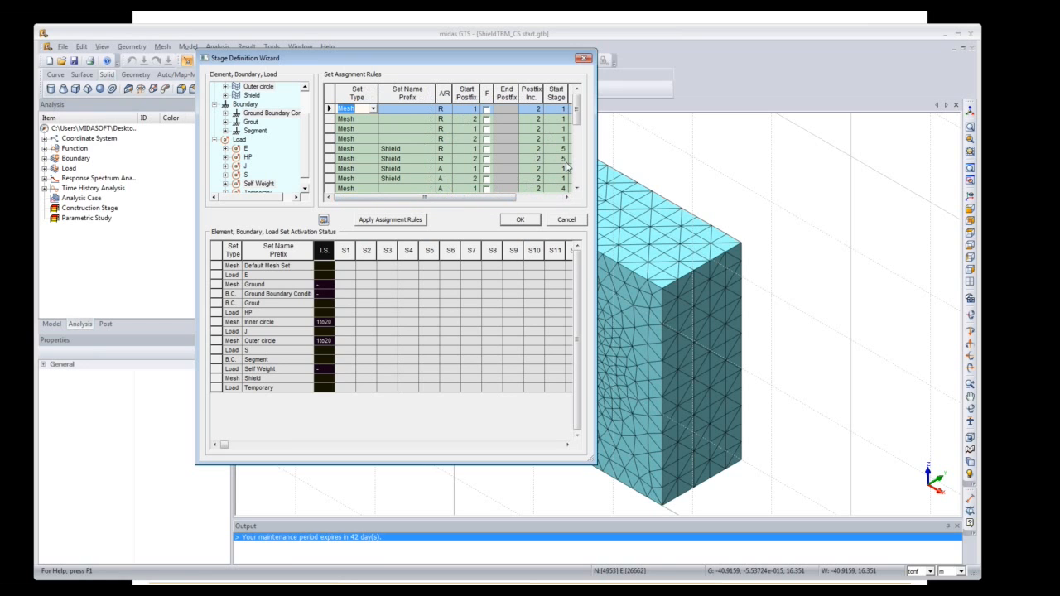
left_click(513, 221)
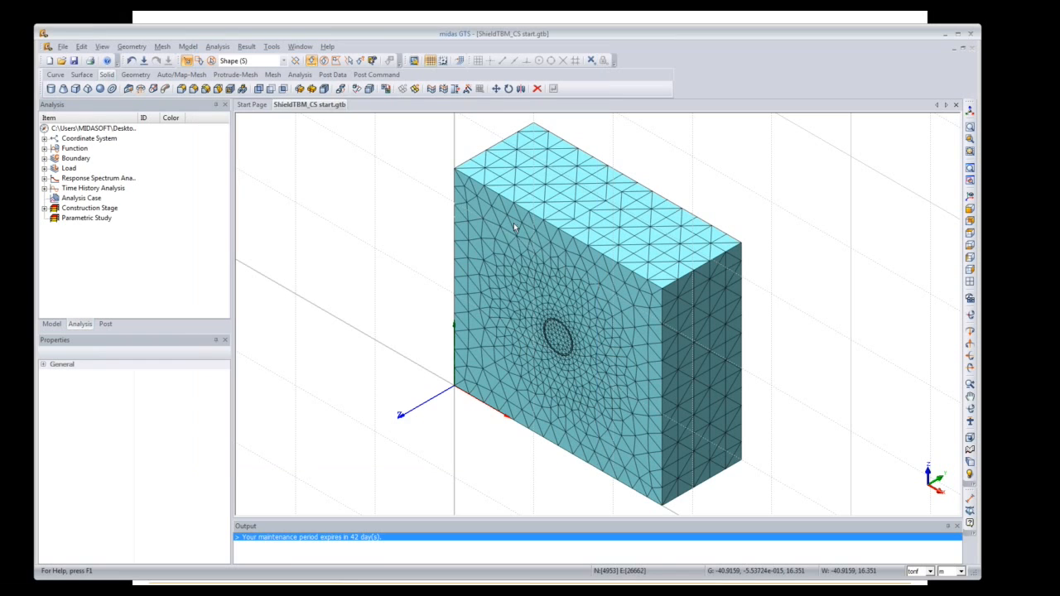
Step: Reopen the Stage Definition Wizard, paste the rules again and apply the assignment rules
left_click(188, 47)
mouse_move(237, 208)
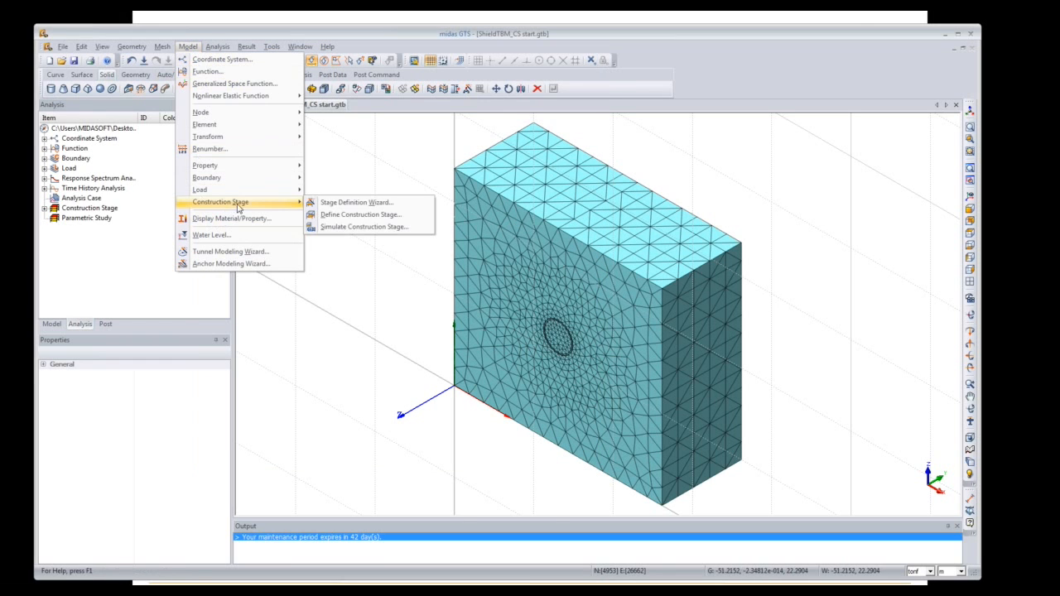
left_click(330, 208)
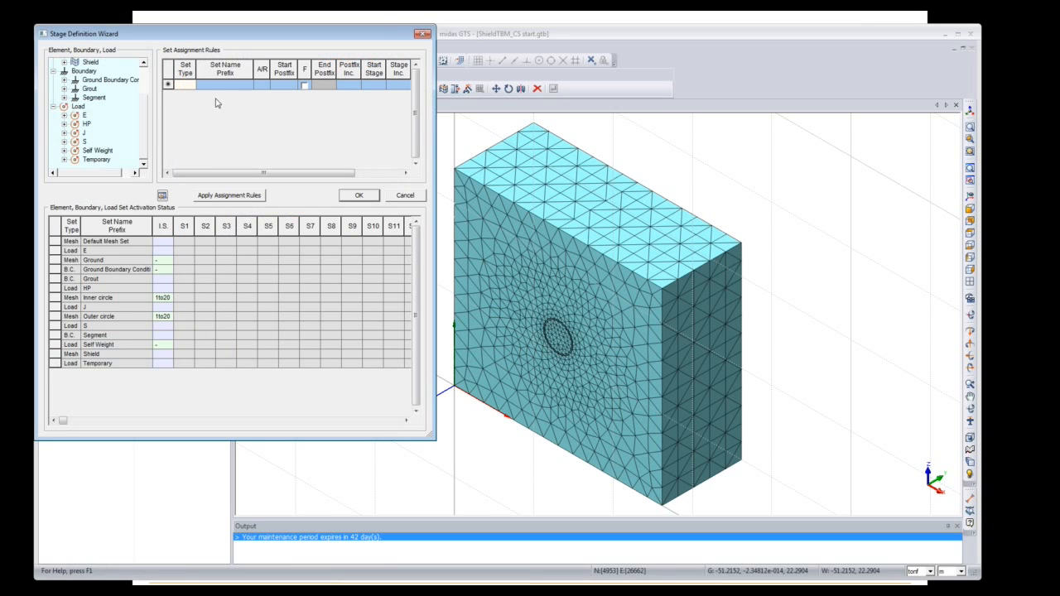
key("ctrl+v")
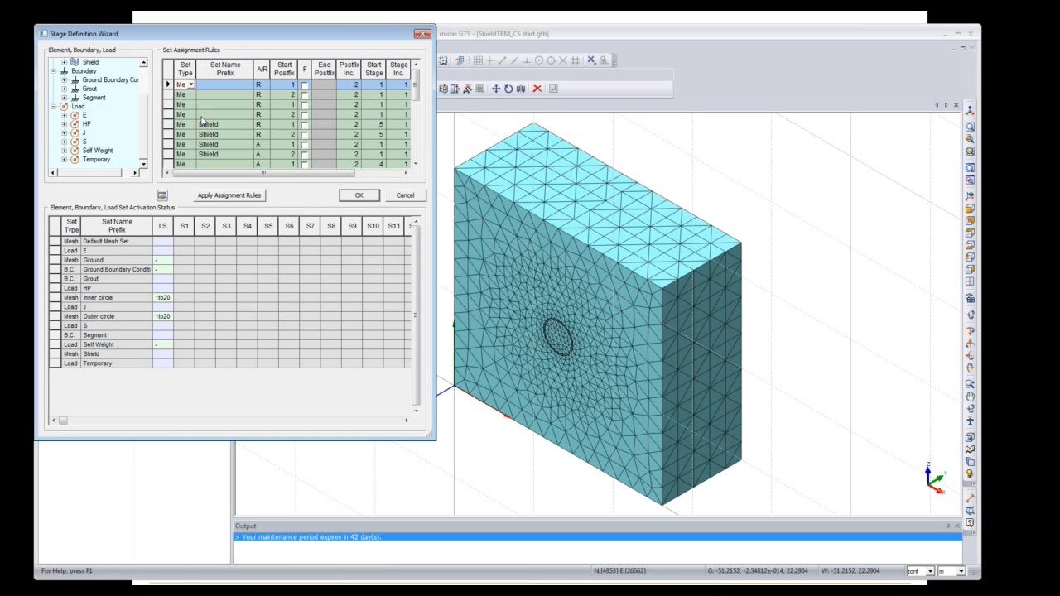
left_click(252, 197)
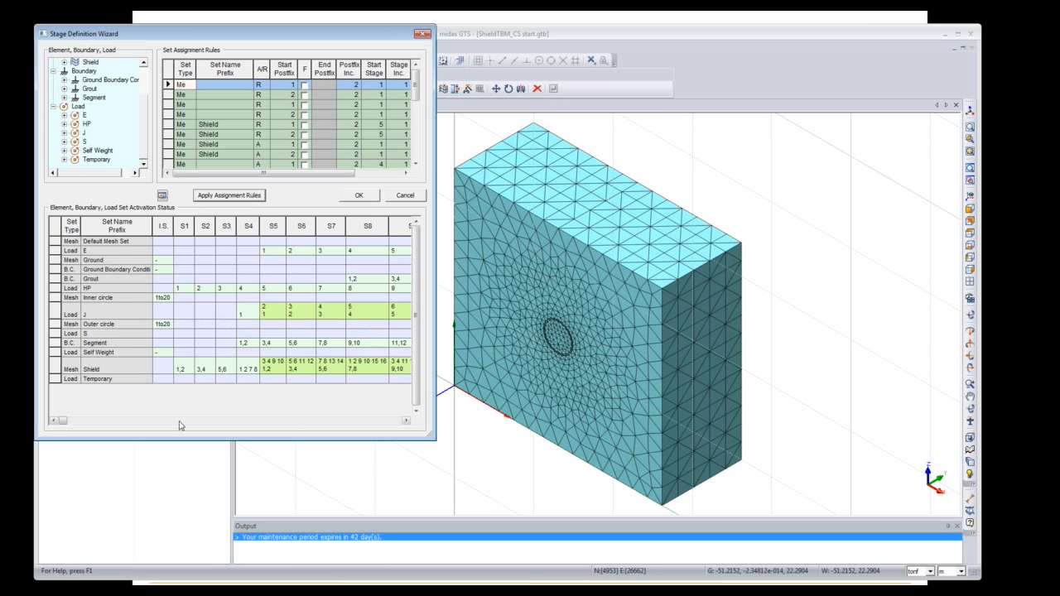
Step: Scroll the activation grid through stages S1–S17 to check it, then confirm the wizard
left_click(407, 421)
left_click(407, 421)
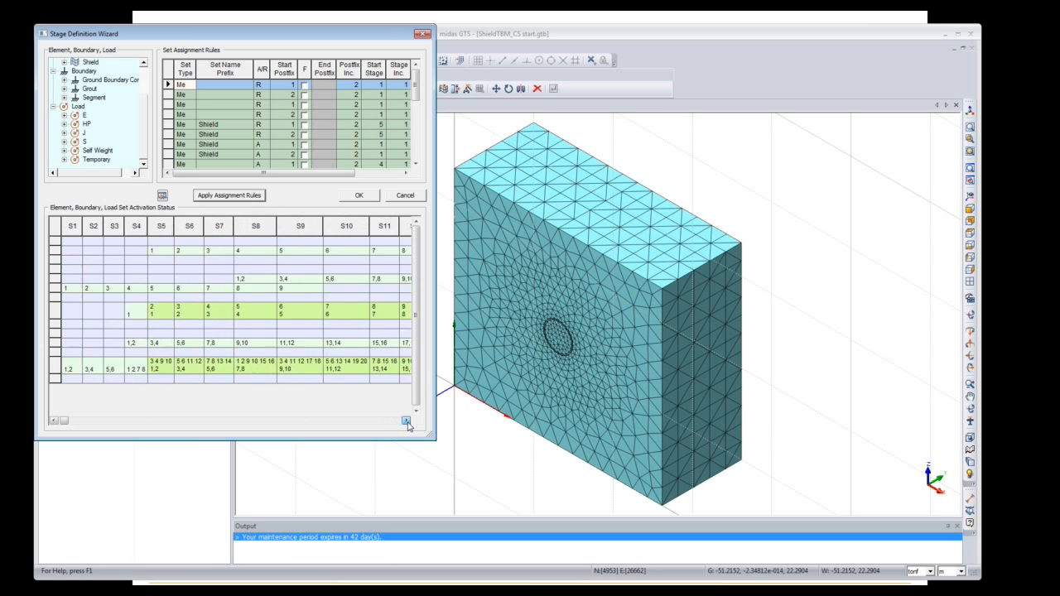
left_click(407, 421)
left_click(407, 421)
left_click(406, 421)
left_click(407, 420)
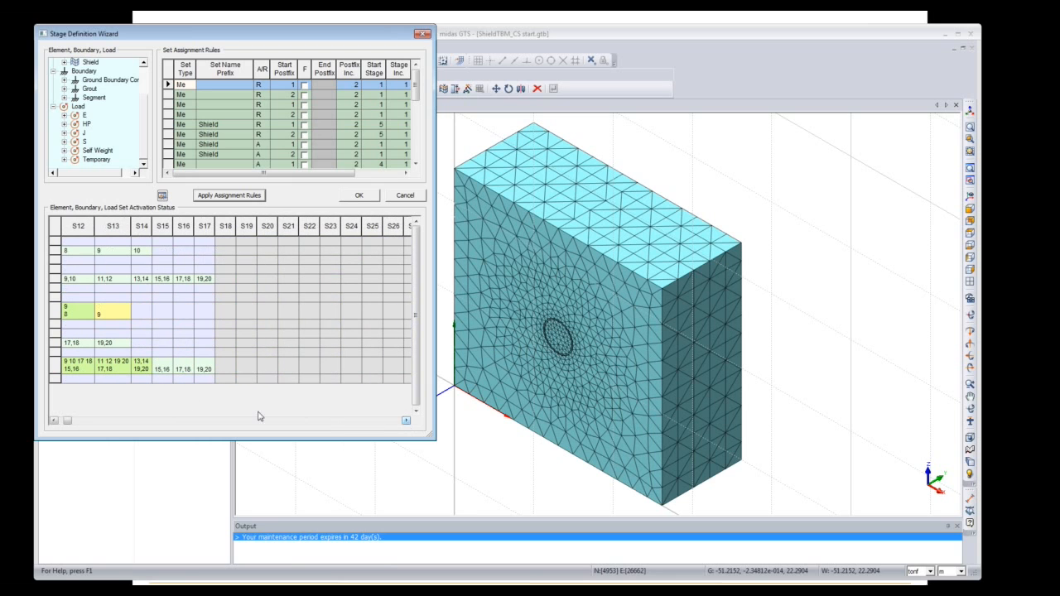
left_click(70, 422)
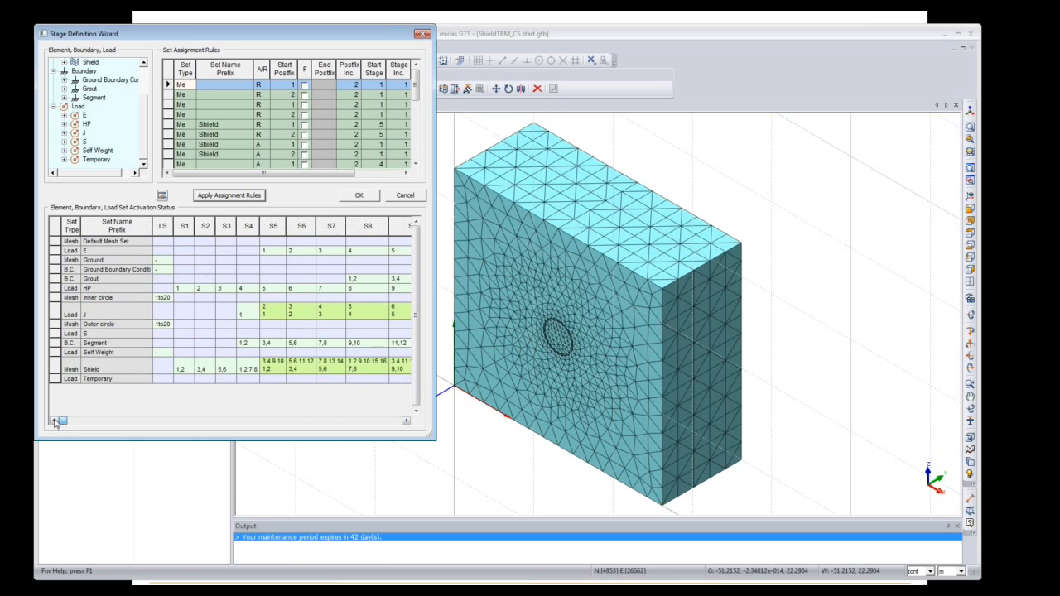
left_click(367, 201)
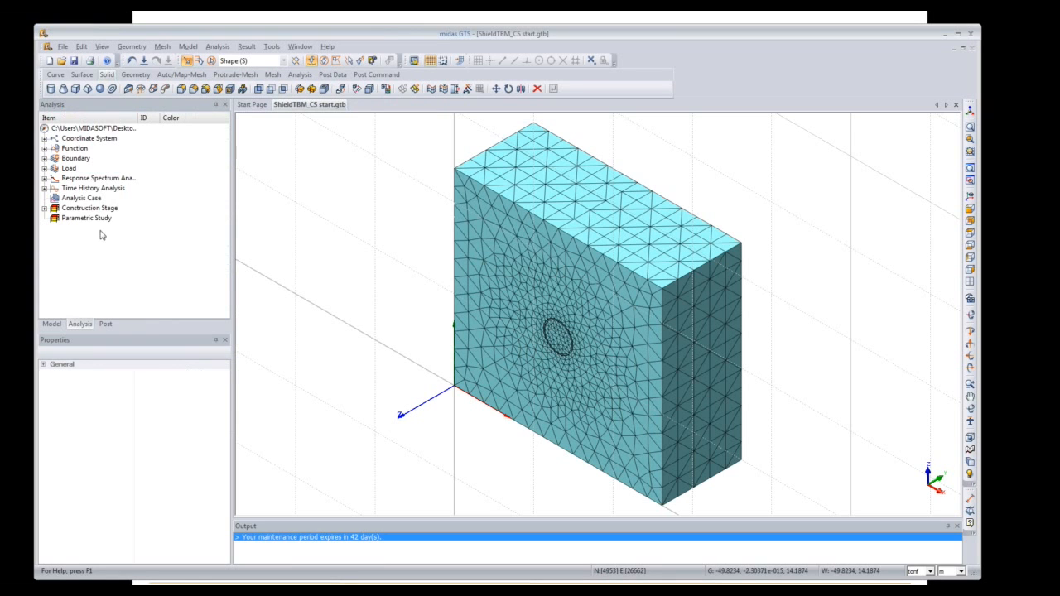
Step: Expand Construction Stage in the analysis tree, showing IS and CS1 details
left_click(43, 209)
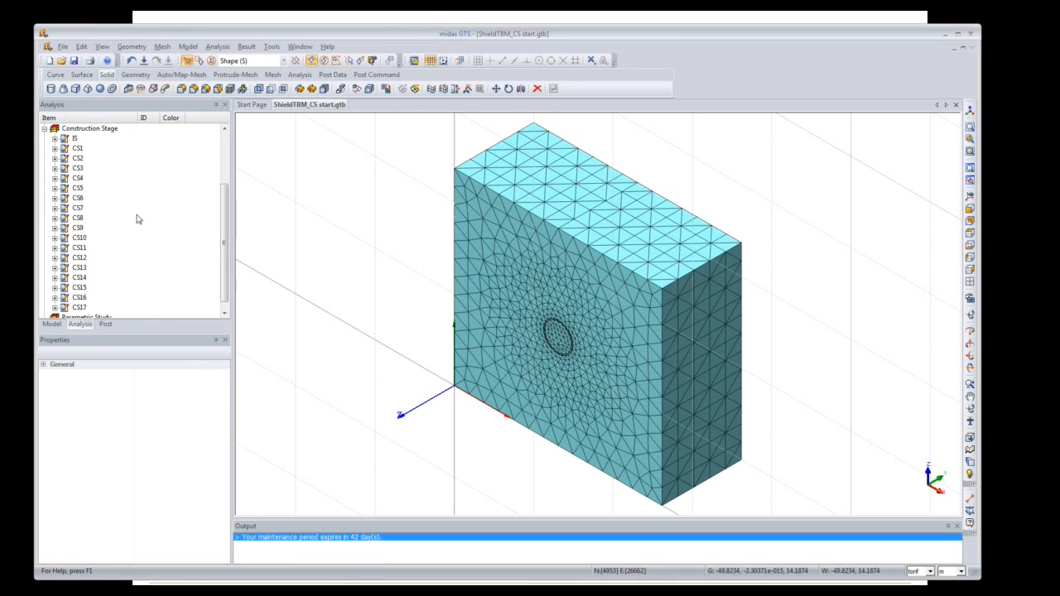
mouse_move(225, 244)
left_mouse_down()
mouse_move(226, 252)
mouse_move(219, 239)
left_mouse_up()
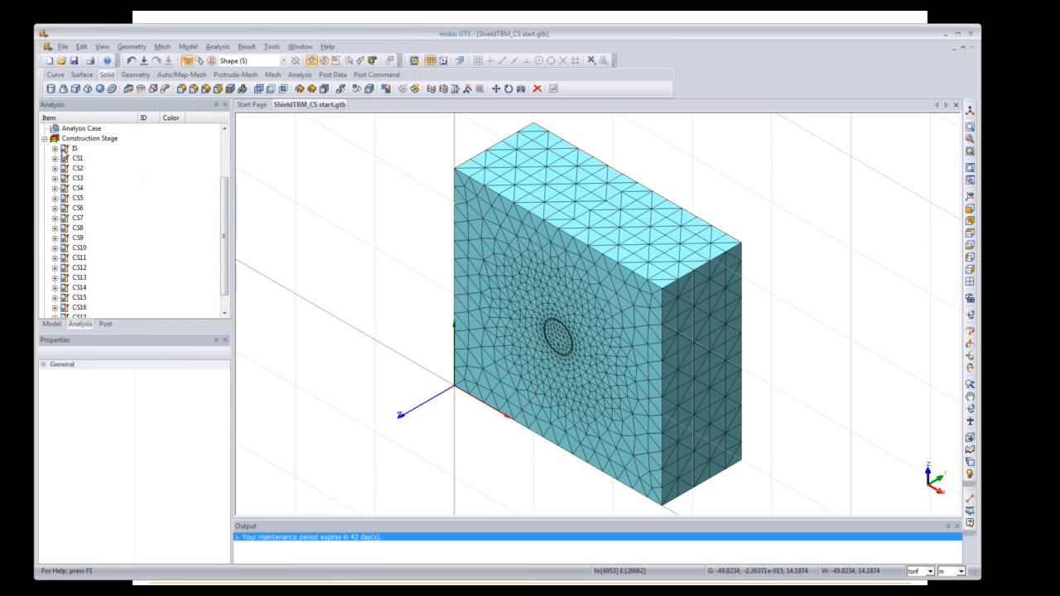
left_click(55, 148)
left_click(55, 168)
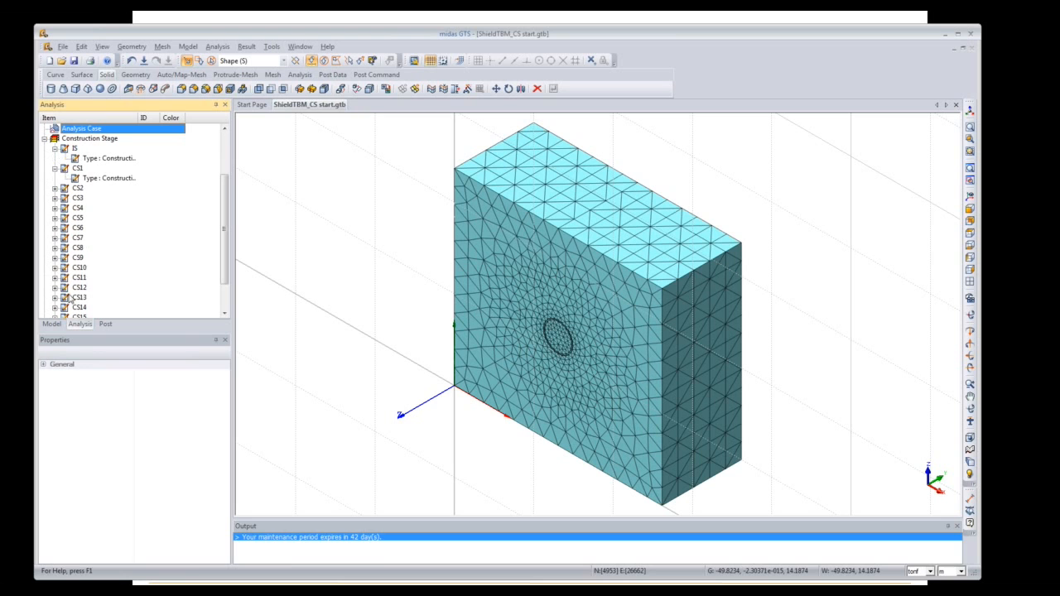
Step: Open Define Construction Stage from the Model menu
left_click(188, 46)
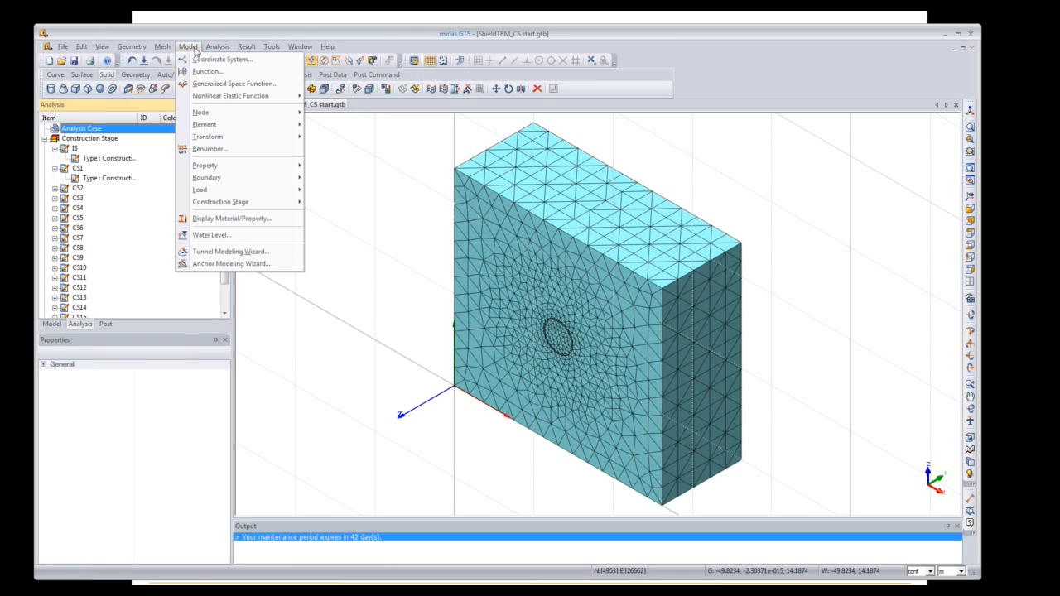
left_click(238, 205)
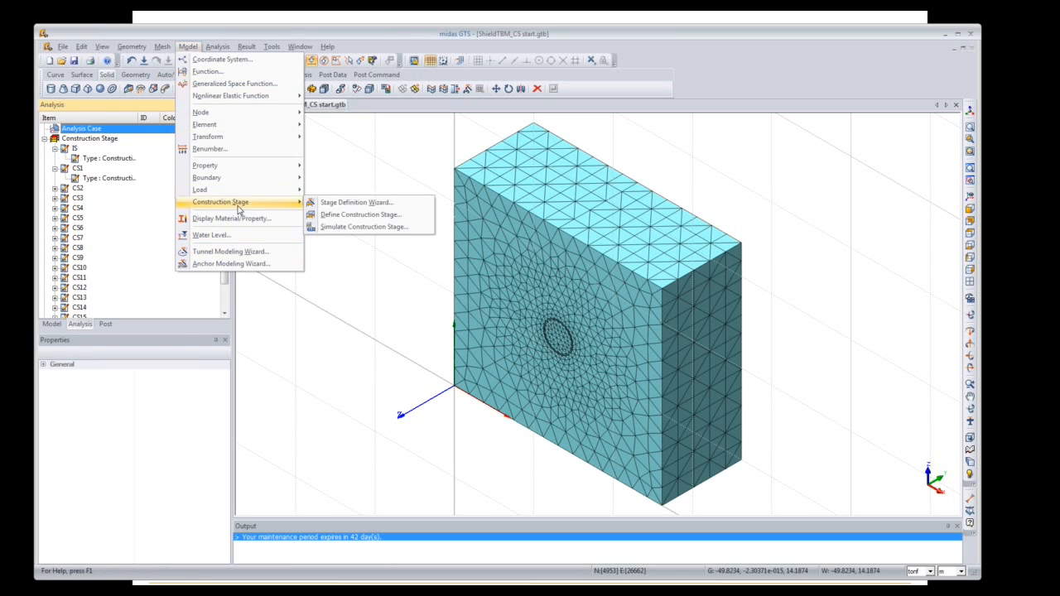
left_click(361, 215)
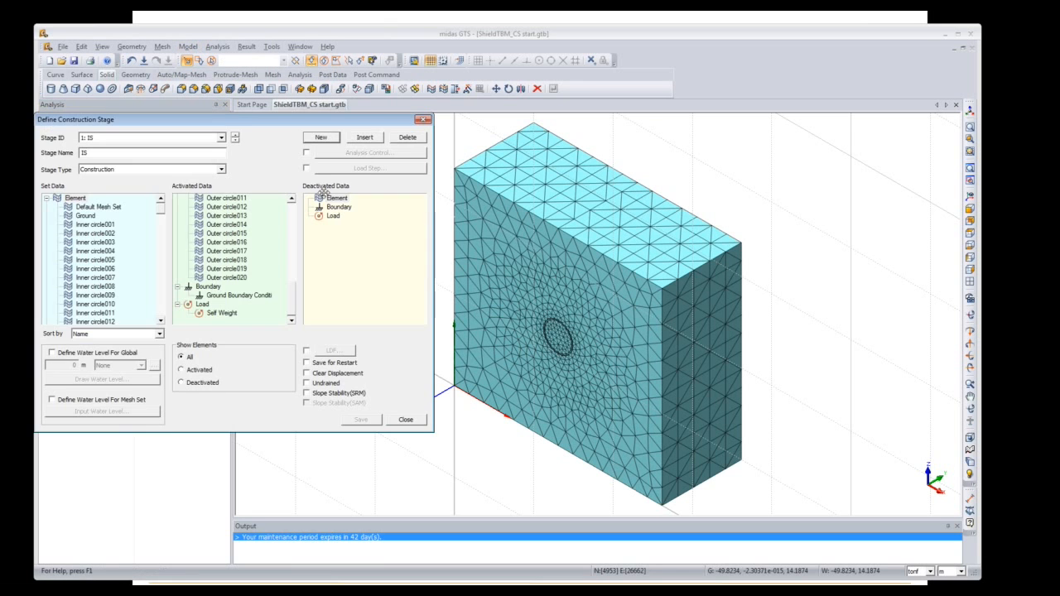
Step: Enable Clear Displacement for stage IS and save it
left_click_drag(259, 120, 388, 118)
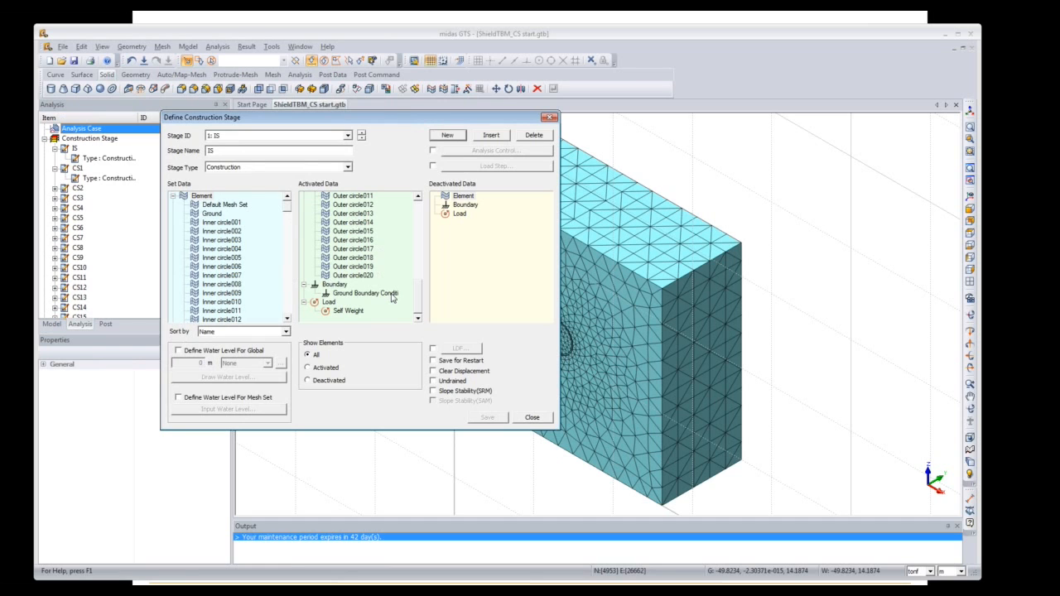
mouse_move(417, 300)
left_mouse_down()
mouse_move(417, 217)
mouse_move(419, 306)
left_mouse_up()
left_click(434, 372)
left_click(488, 418)
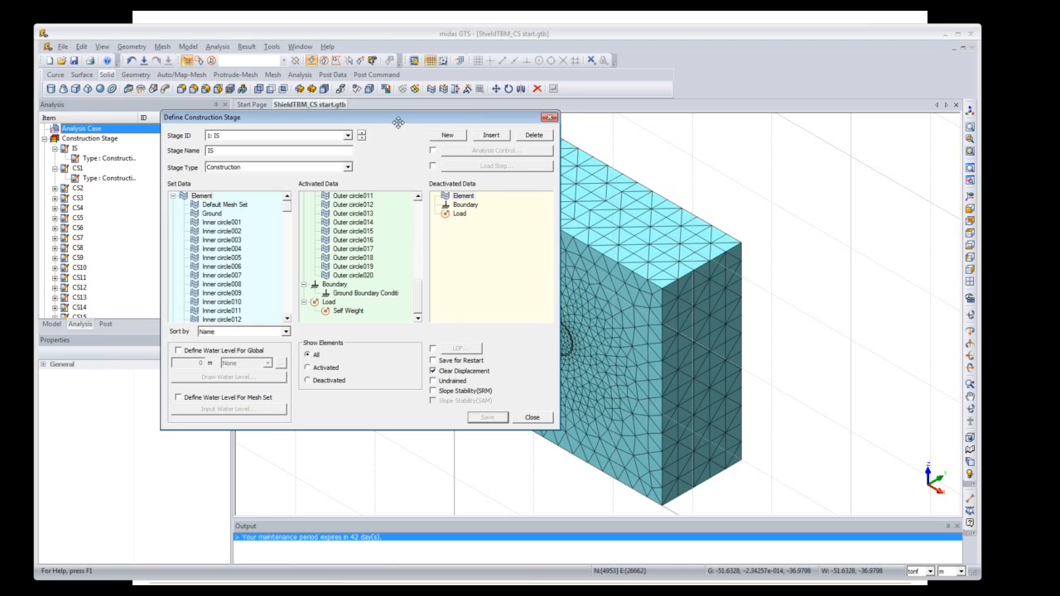
Step: Review stages CS1 through CS6 showing activated elements, then return to stage IS
left_click_drag(399, 122, 331, 116)
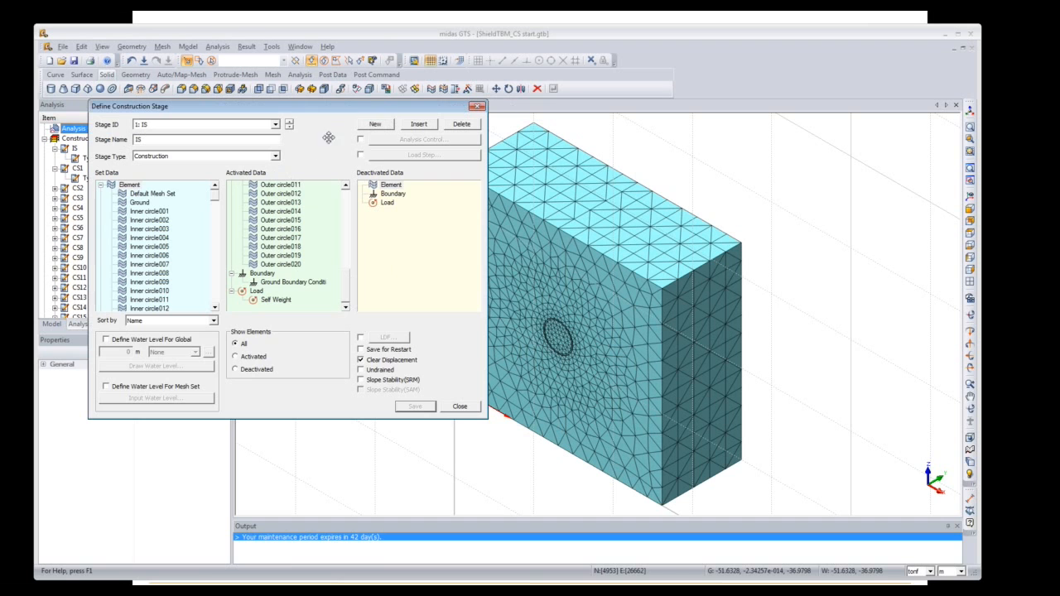
left_click(289, 127)
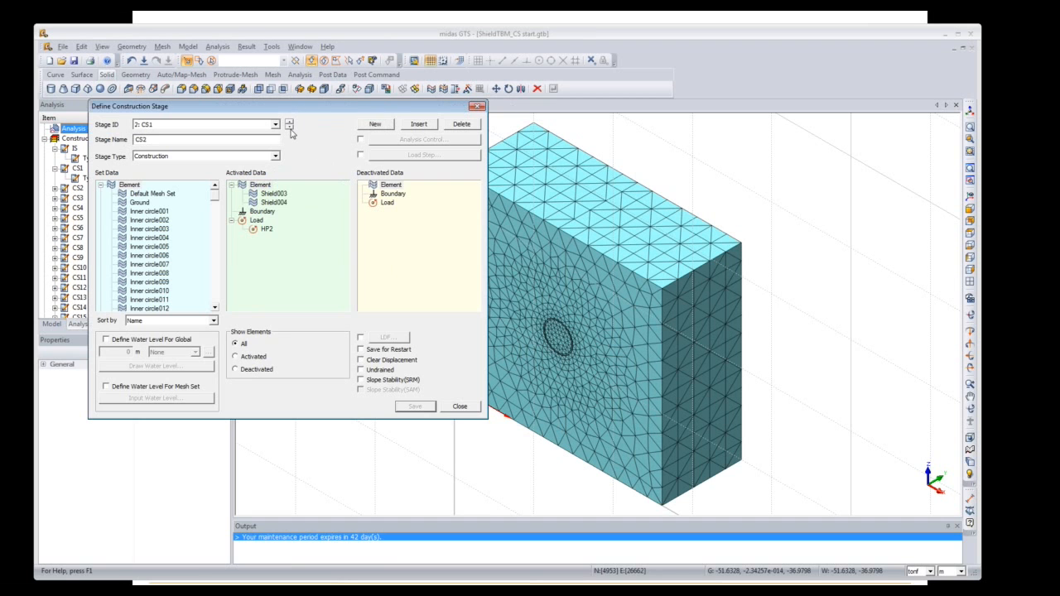
left_click(289, 127)
left_click_drag(343, 107, 421, 62)
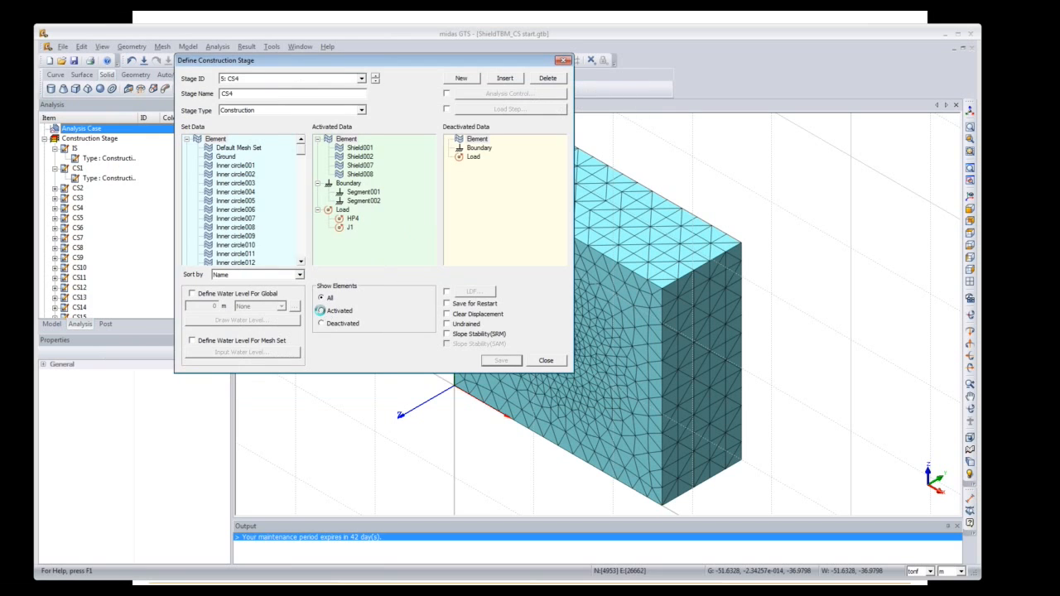
left_click(322, 310)
left_click(375, 76)
left_click(375, 76)
left_click(362, 79)
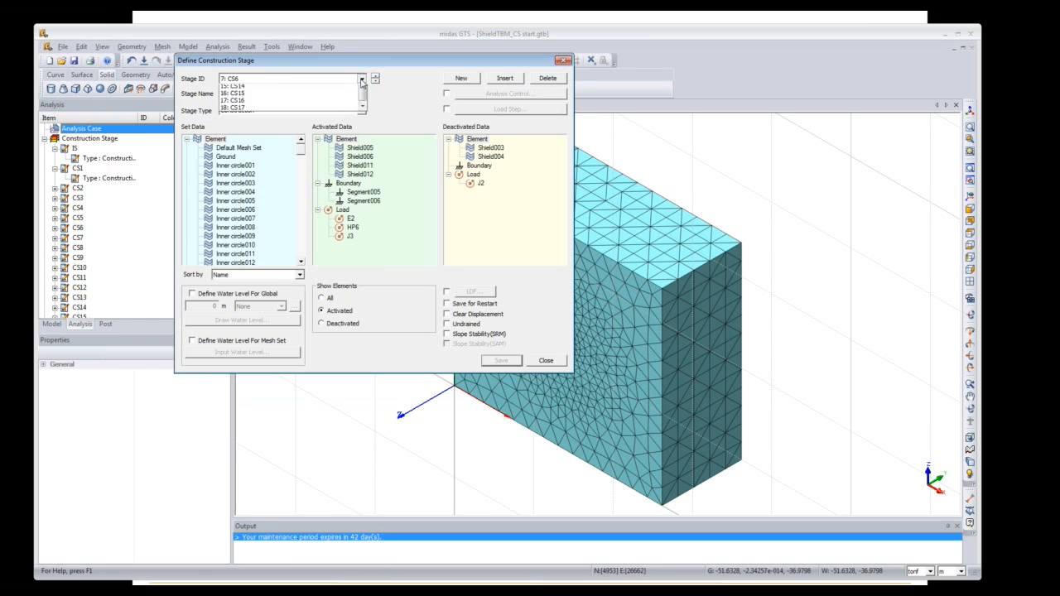
left_click_drag(365, 124, 363, 94)
left_click(329, 88)
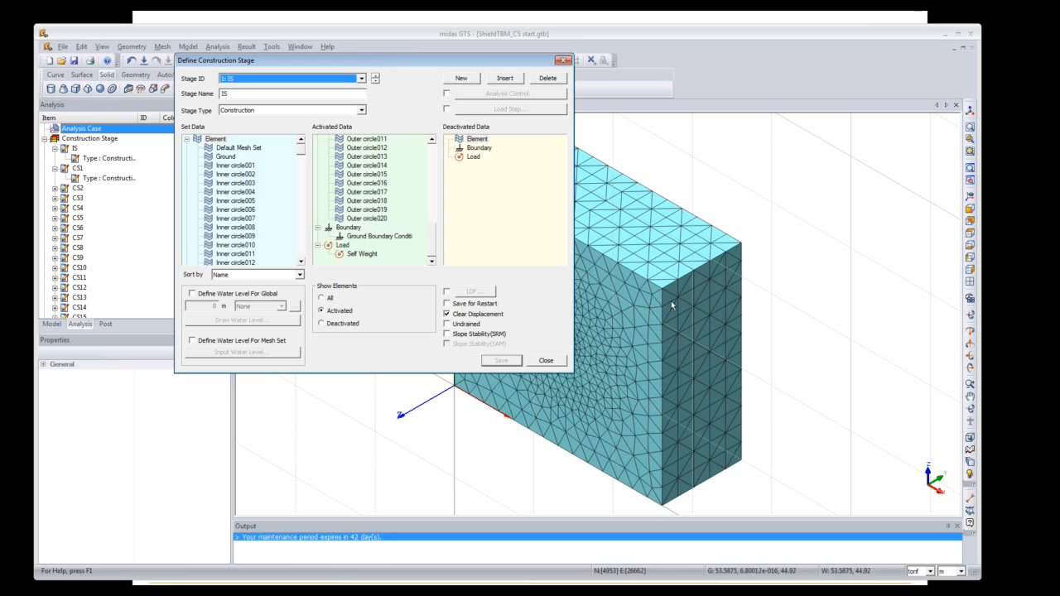
Step: Step through the stages again, toggling activated and deactivated element views, ending on CS5
left_click_drag(425, 66, 76, 102)
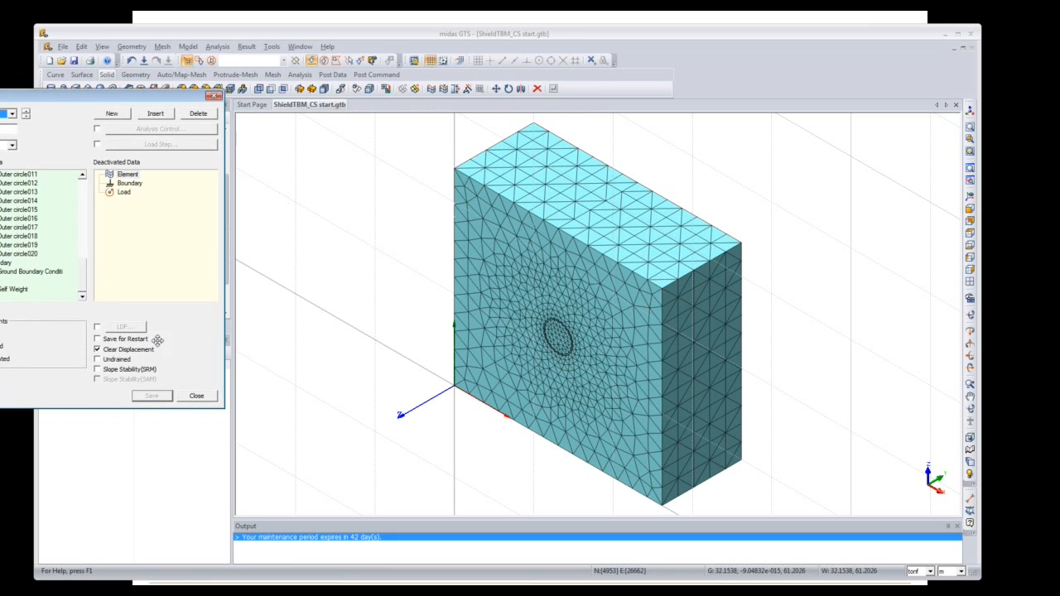
left_click_drag(43, 102, 183, 107)
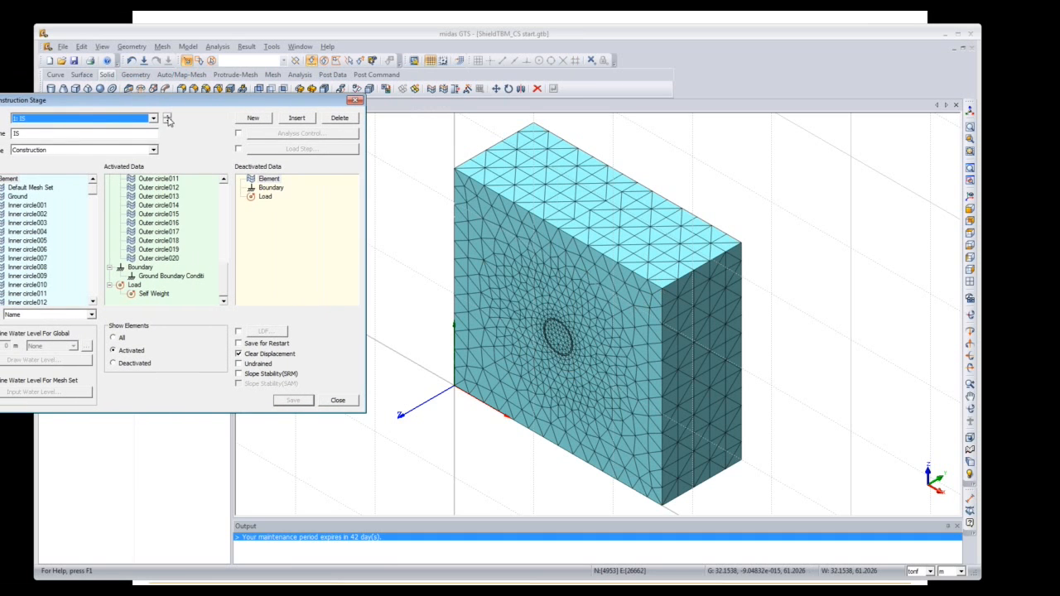
left_click(167, 121)
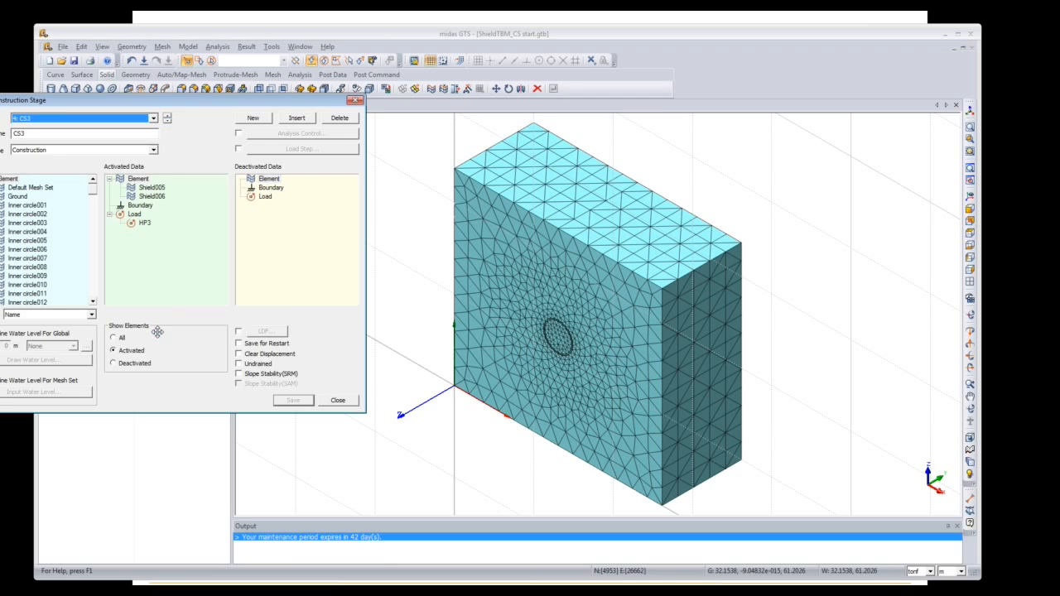
left_click(168, 121)
left_click(167, 122)
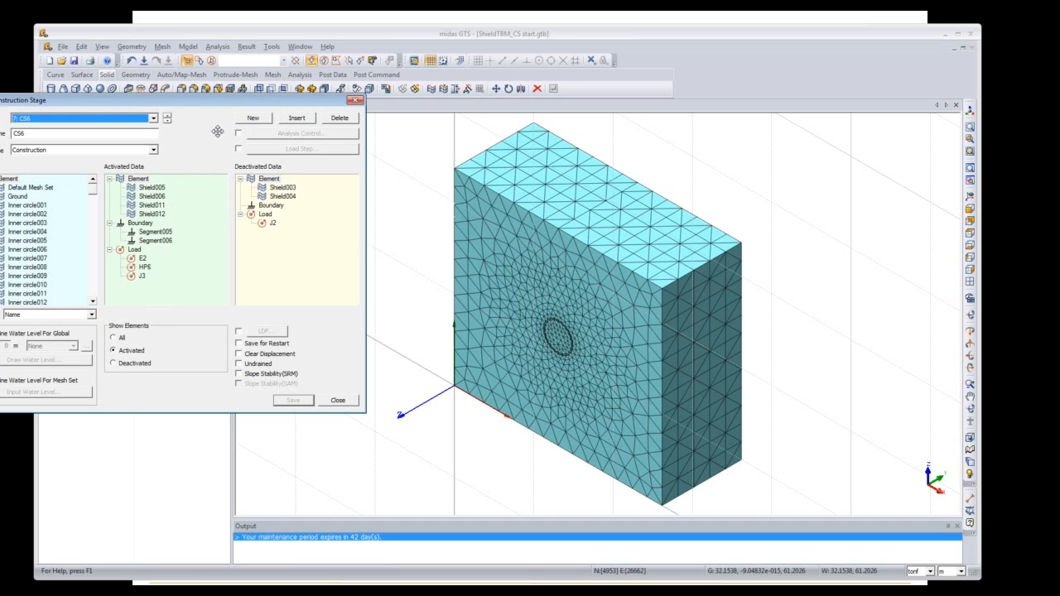
left_click_drag(218, 133, 278, 136)
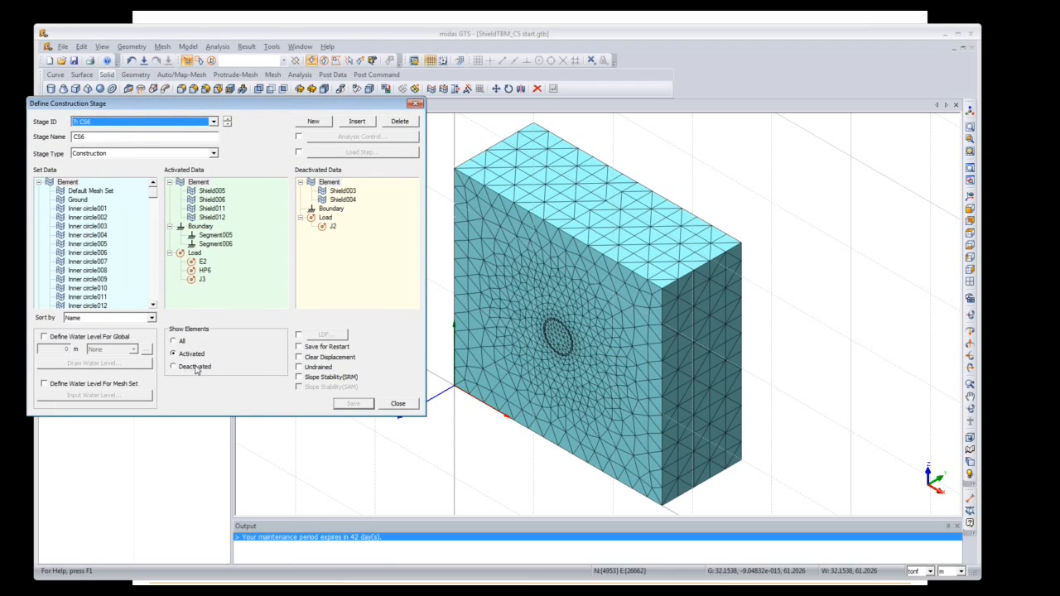
left_click(197, 367)
left_click(198, 354)
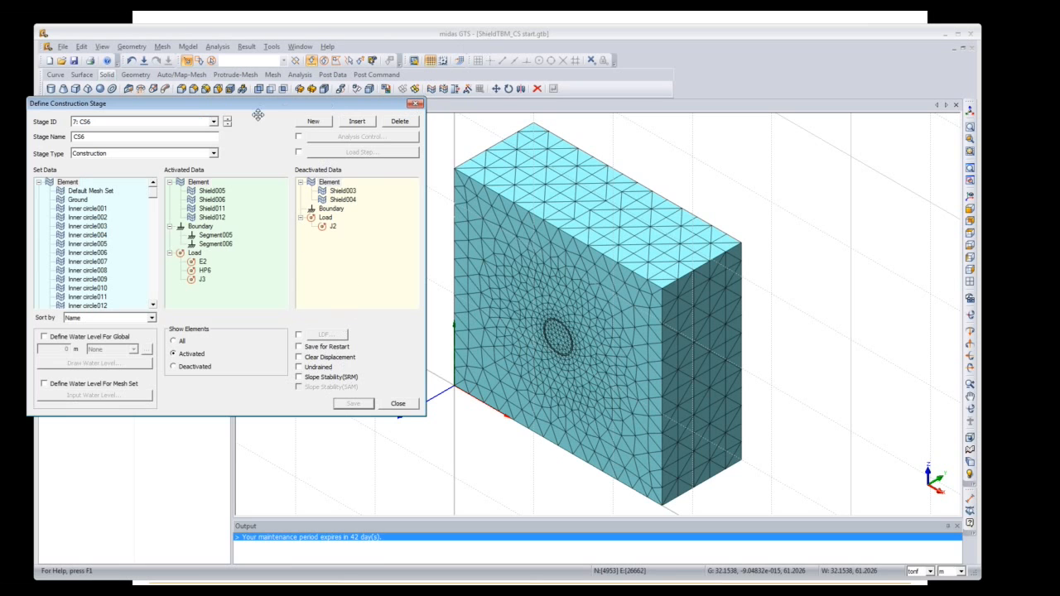
left_click(228, 122)
Step: Close the stage editor, glance at Analysis Option unchanged, and open the Analysis Case list
left_click(415, 104)
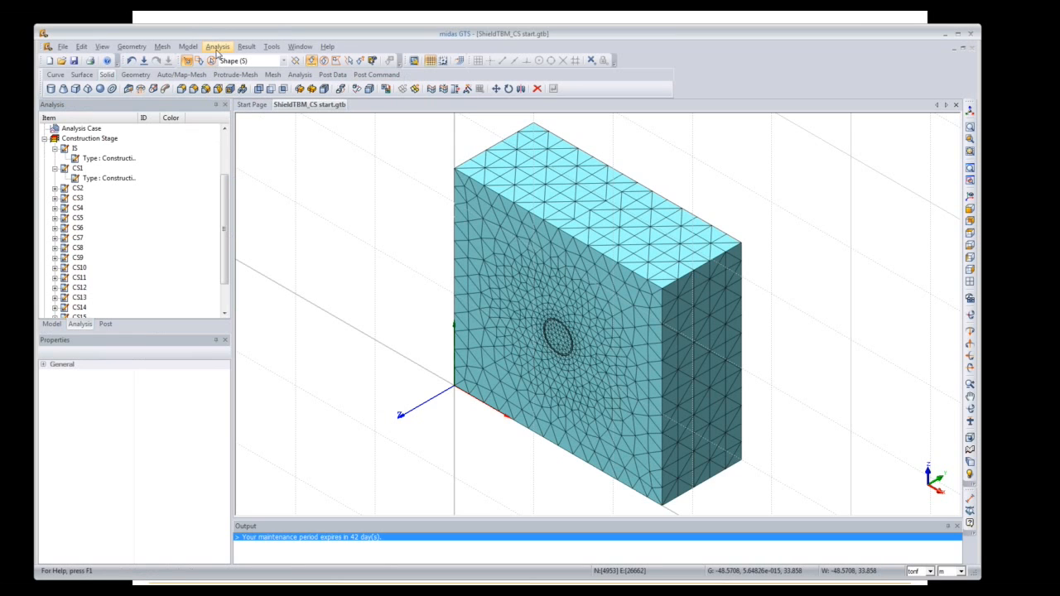
left_click(220, 48)
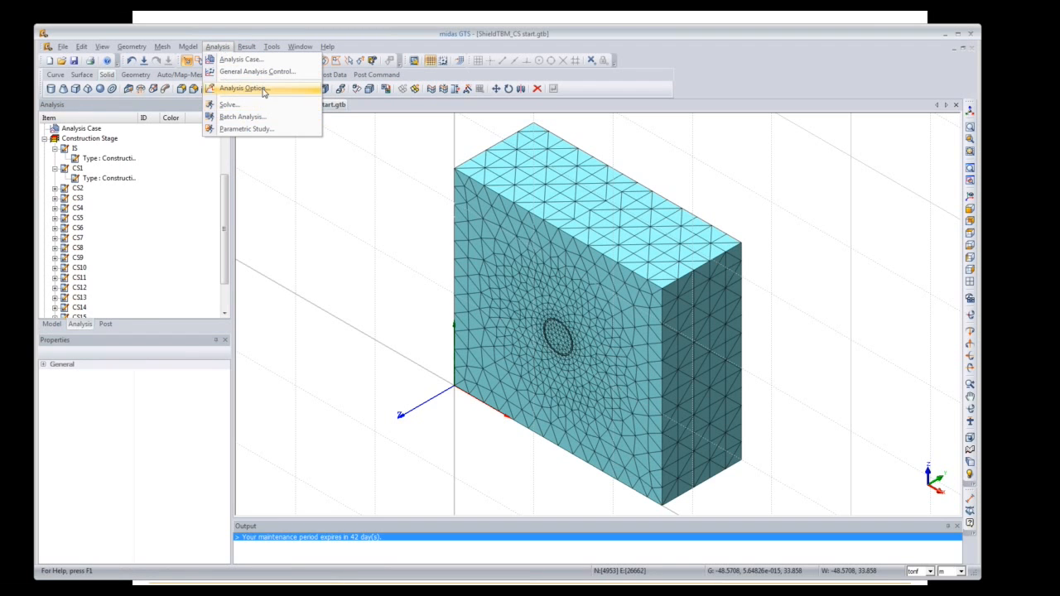
left_click(244, 87)
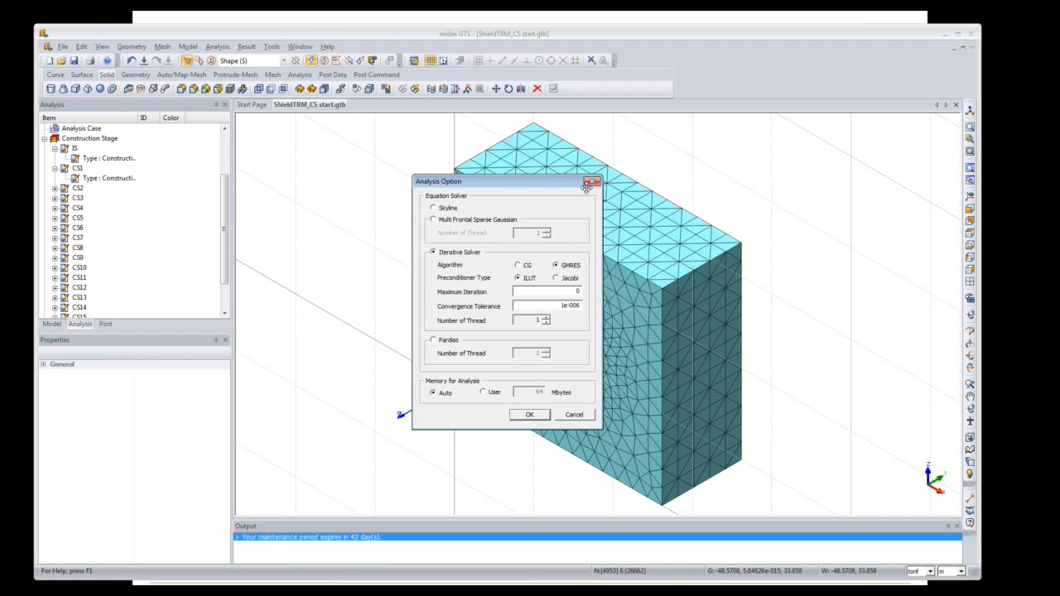
left_click(587, 187)
left_click(218, 47)
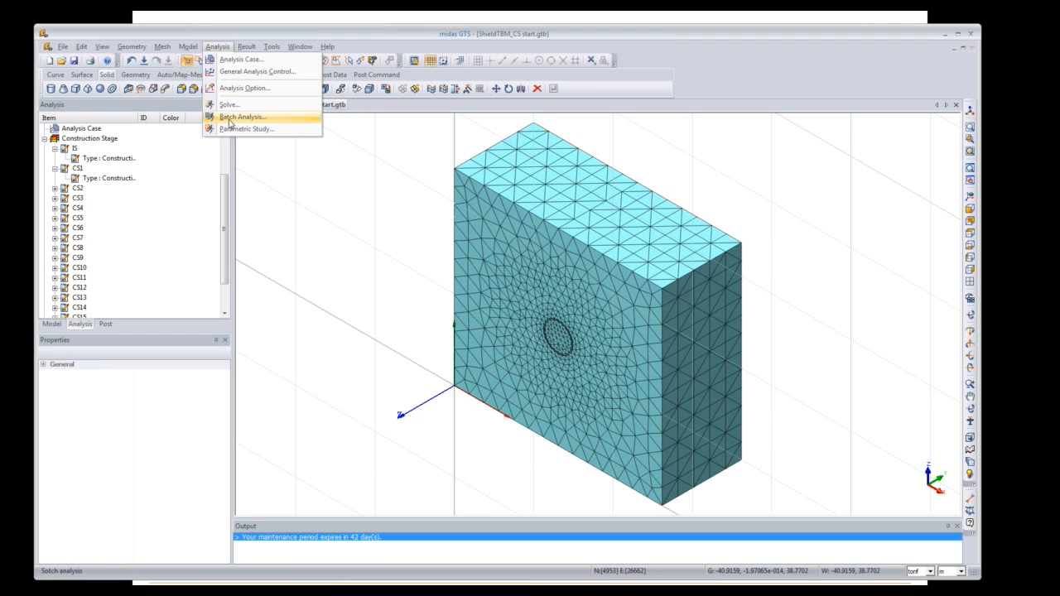
left_click(241, 60)
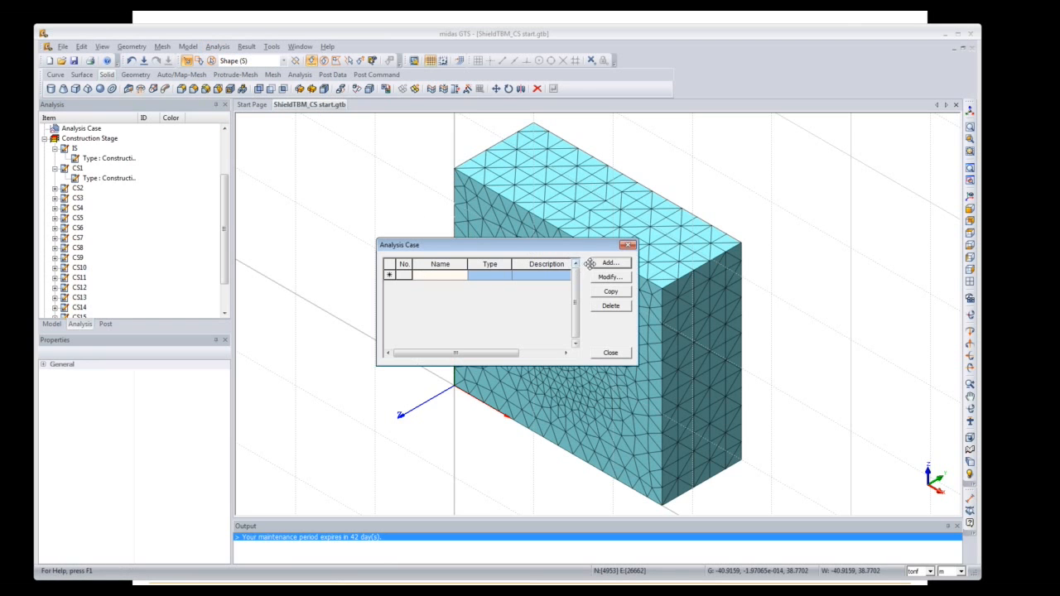
Step: Add a new analysis case named TBM with Construction Stage analysis type
left_click(604, 264)
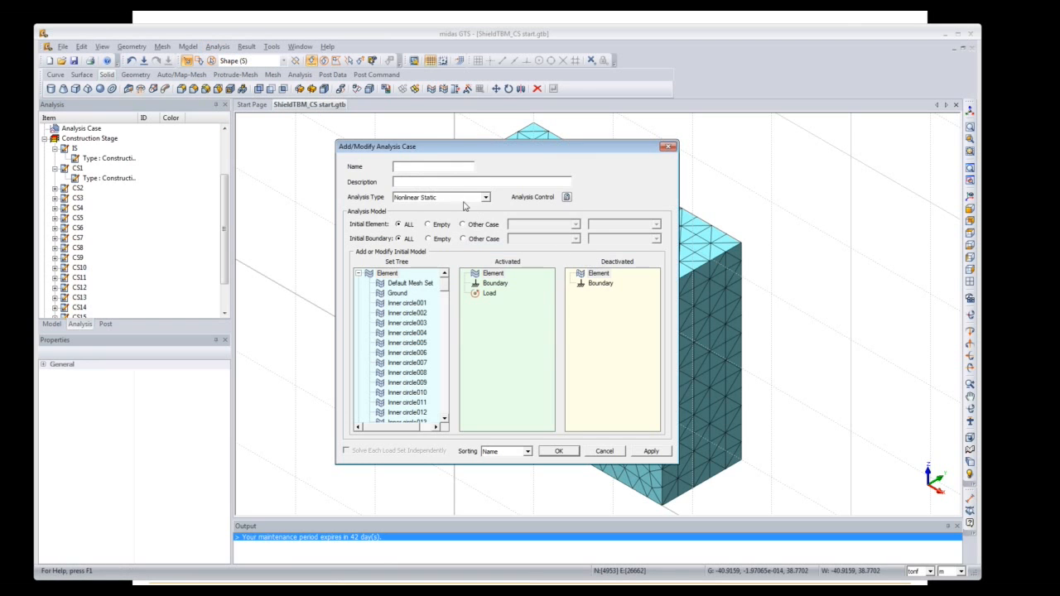
left_click(422, 167)
type("TBM")
left_click(484, 198)
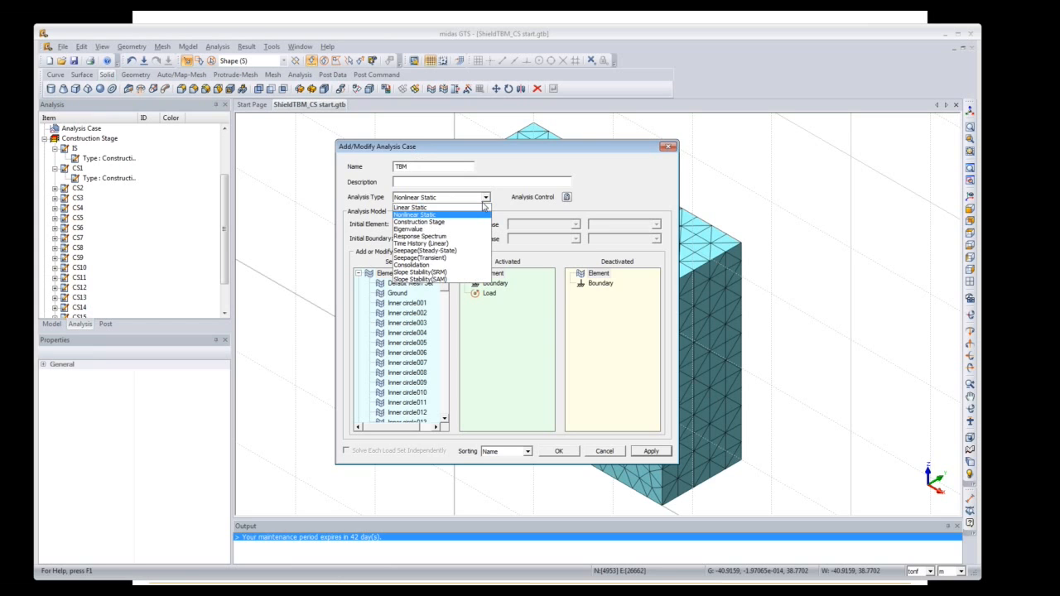
left_click(470, 222)
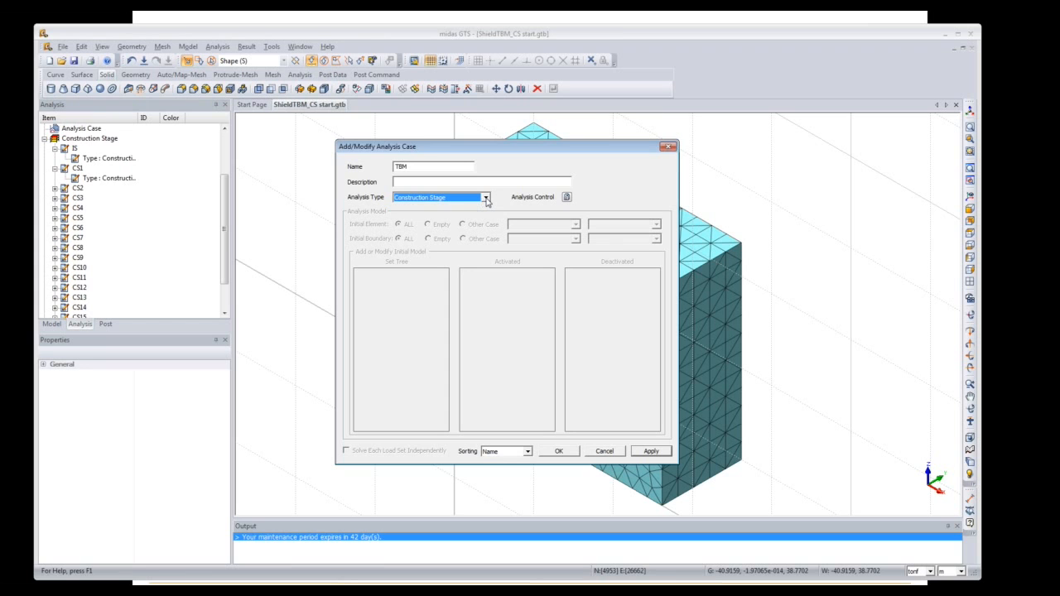
Step: Set IS as the initial stress stage with Ko condition, confirm the case, and close the list
left_click(568, 197)
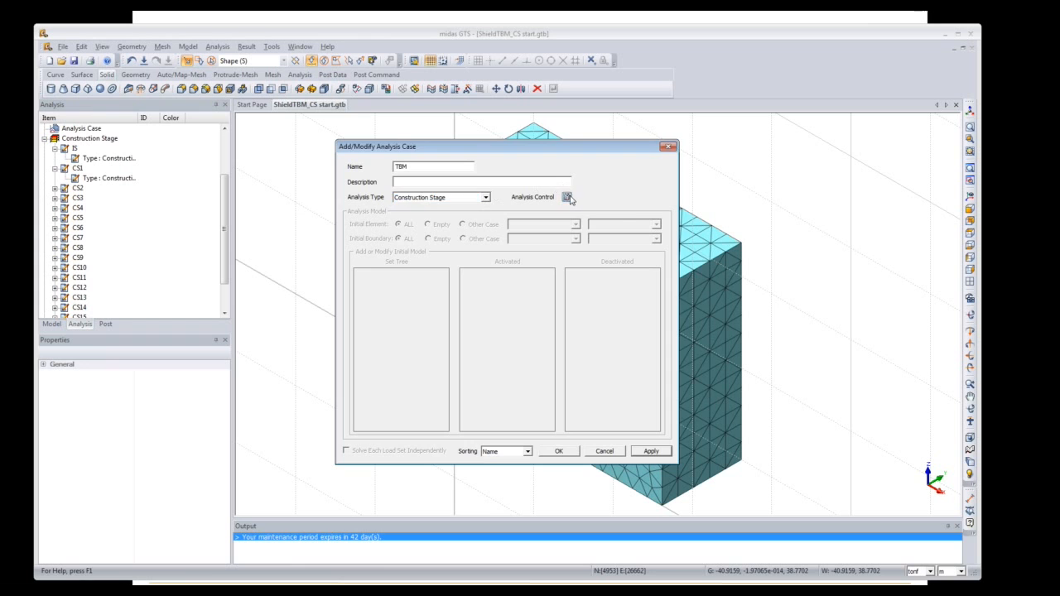
left_click_drag(542, 130, 843, 147)
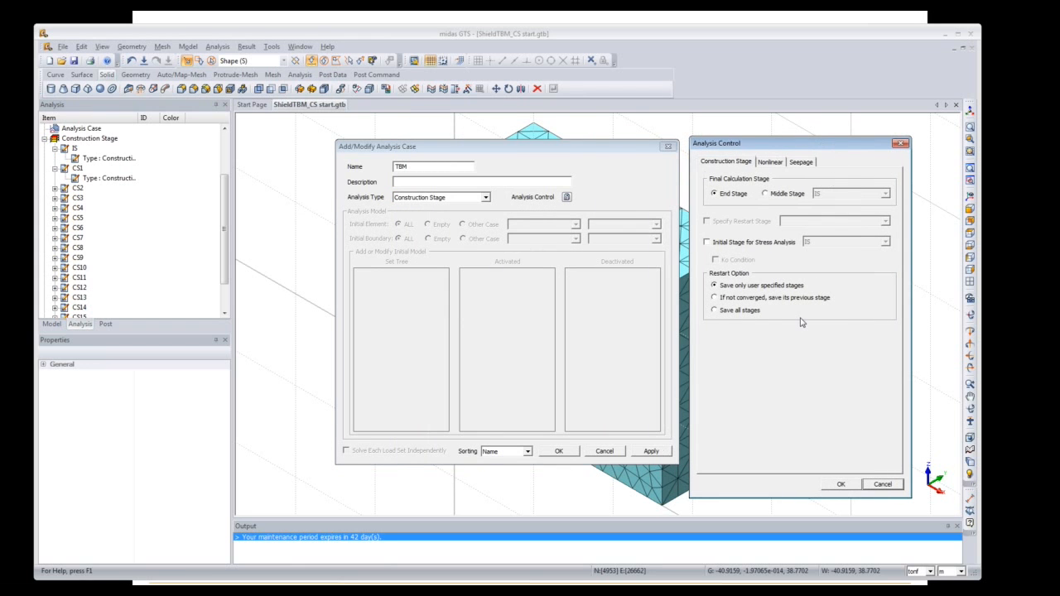
left_click(708, 243)
left_click(737, 261)
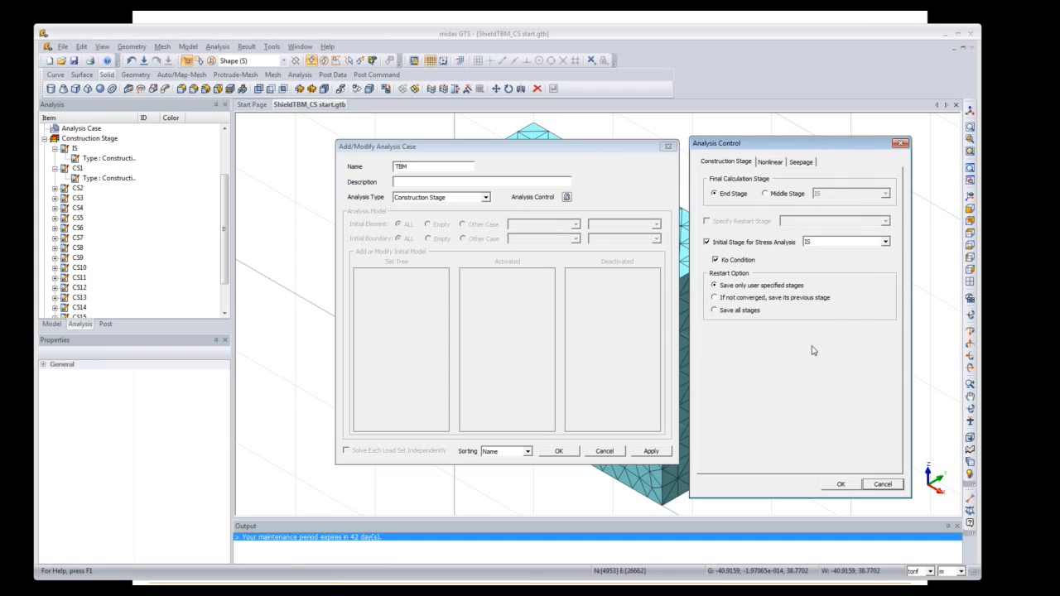
left_click(841, 486)
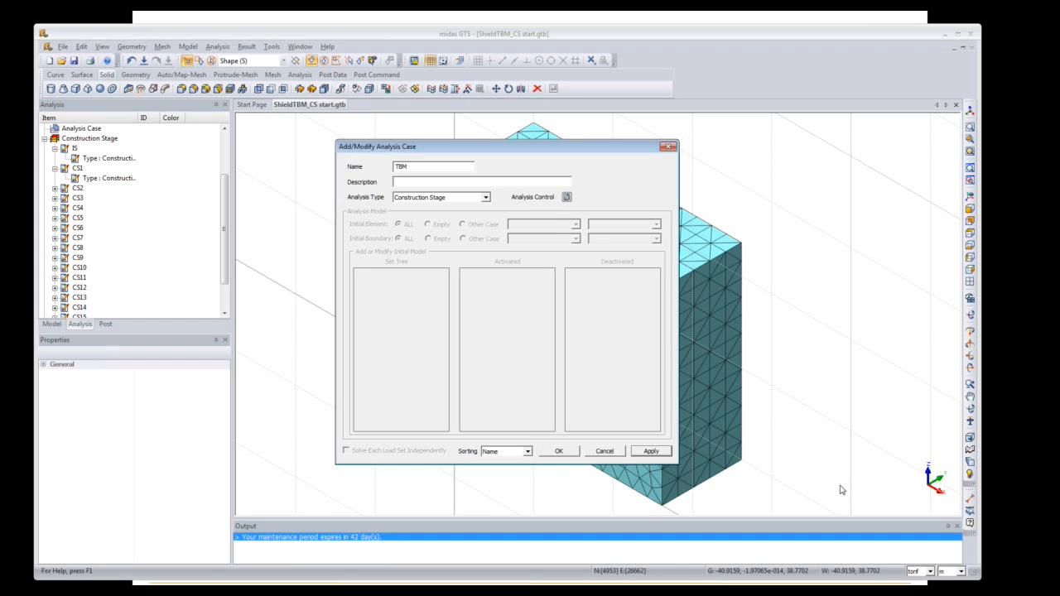
left_click(556, 452)
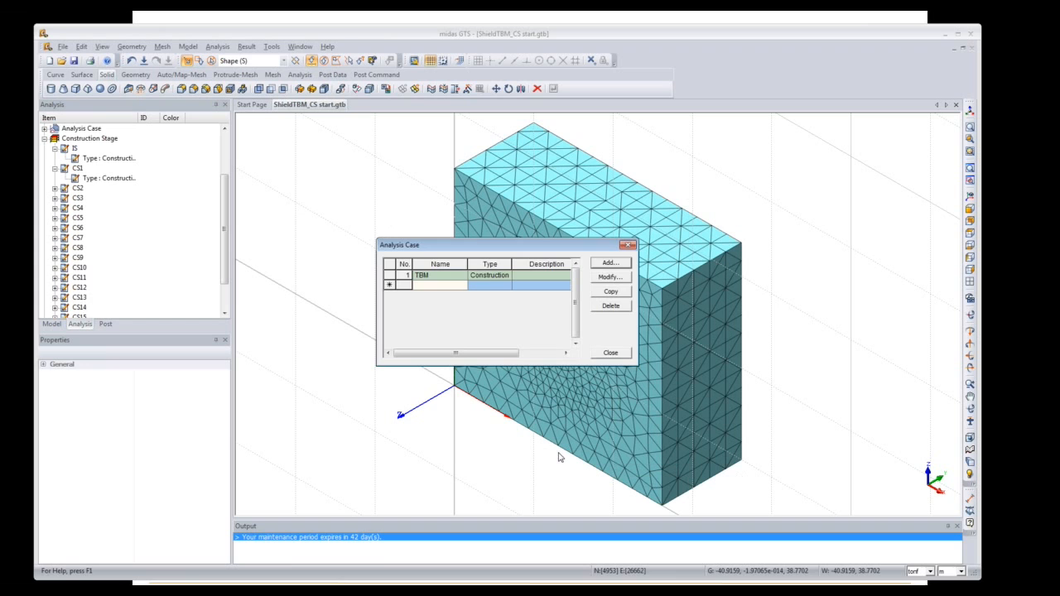
left_click(611, 353)
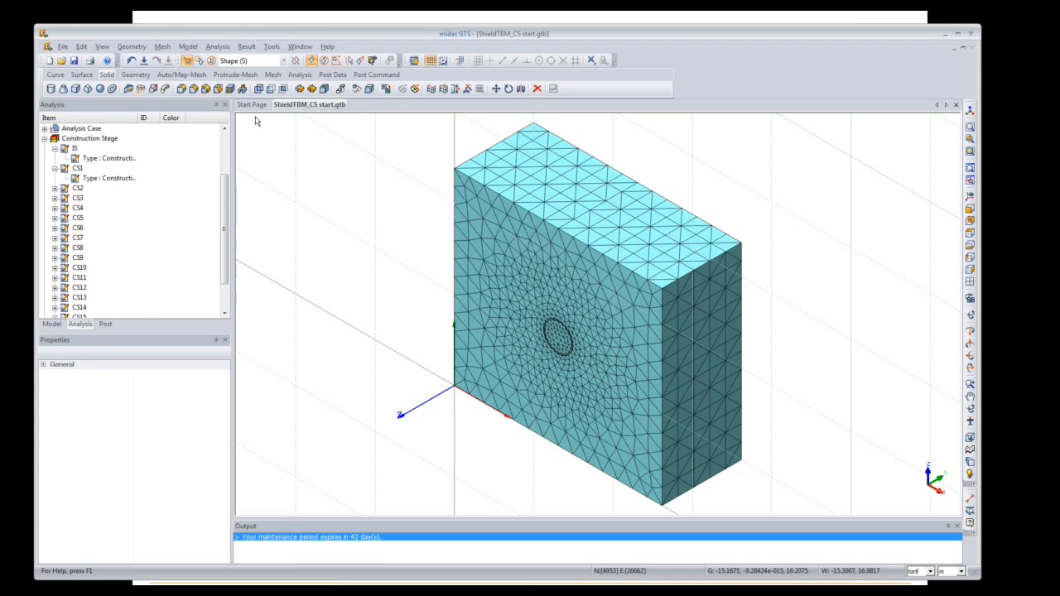
Step: Switch to the slideshow and advance to the Shield TBM Results Extraction slide
left_click(227, 48)
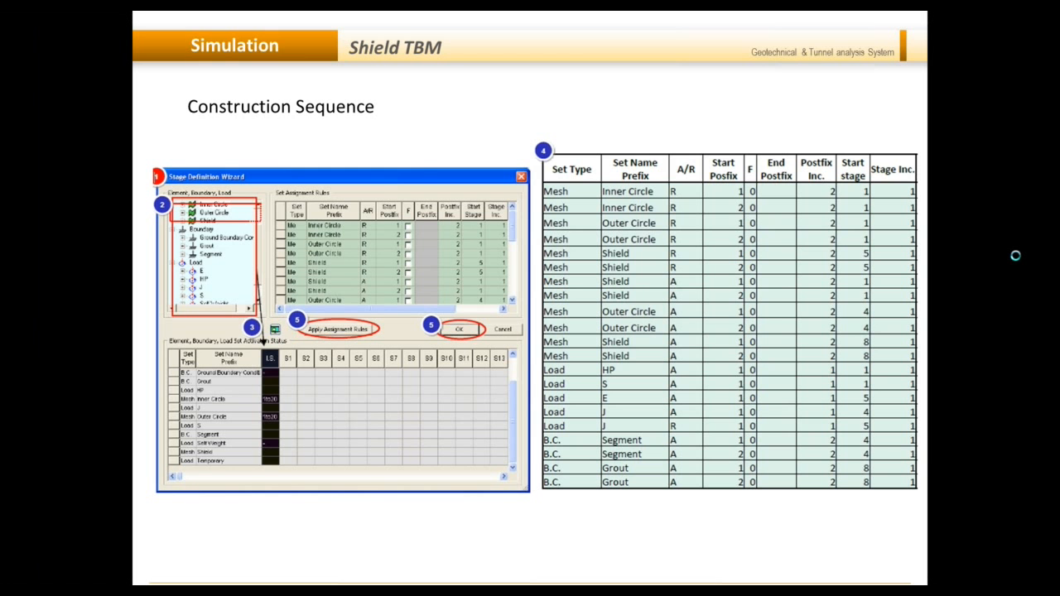
left_click(1016, 256)
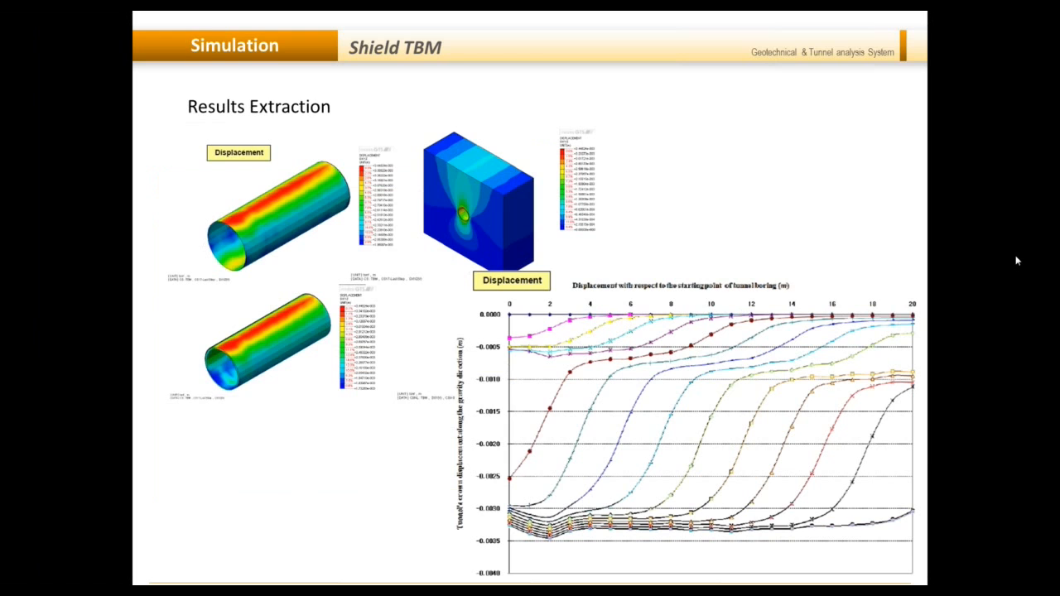
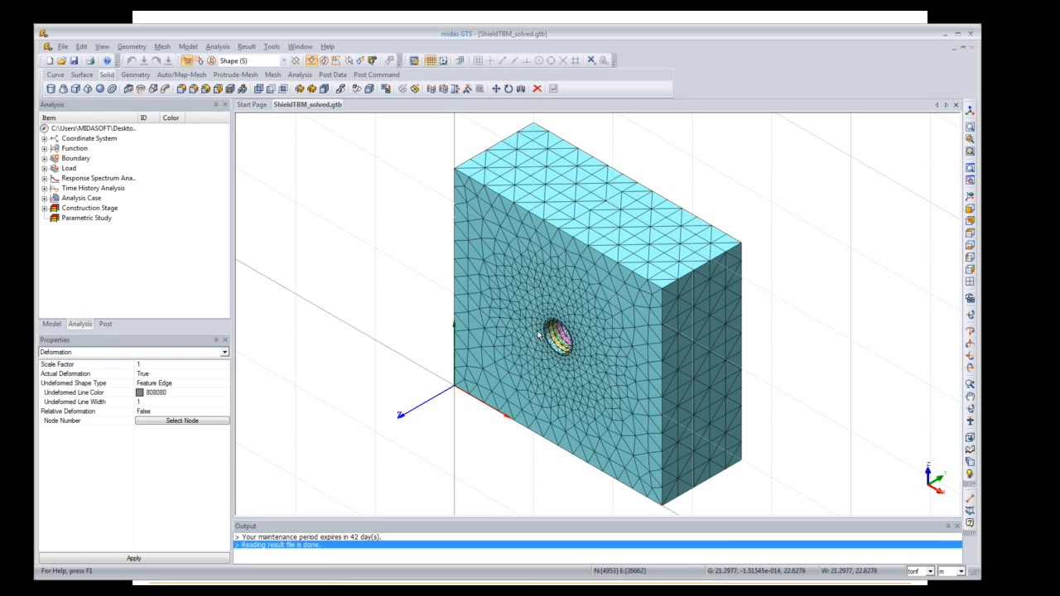
Step: Turn off the background grid in the 3D view of ShieldTBM_solved.gtb
left_click(427, 62)
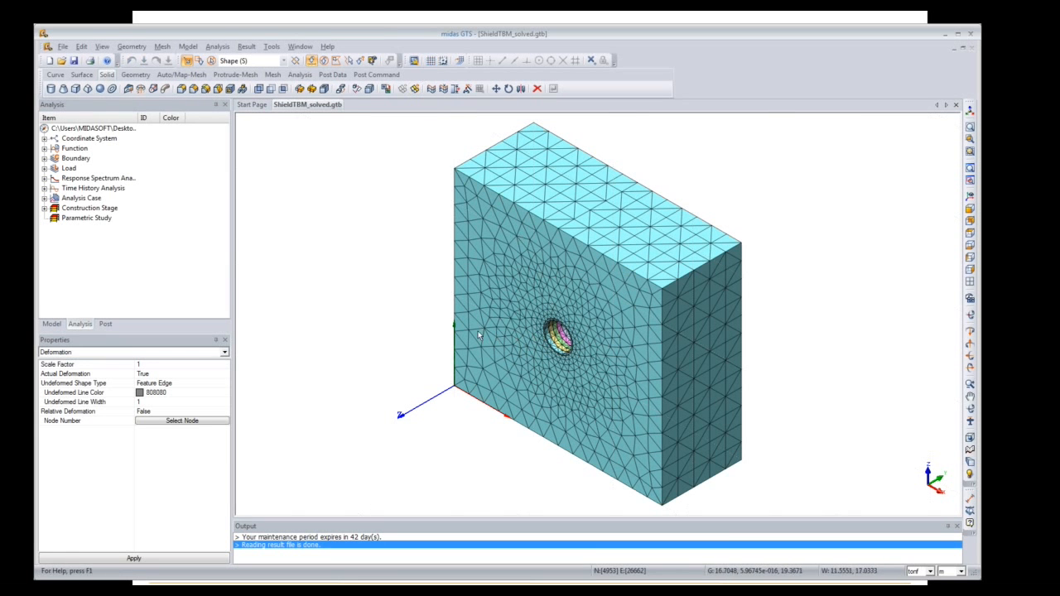
Step: Plot total displacement DXYZ(V) contours for IS-Step 001(1) from the Post results tree
left_click(106, 324)
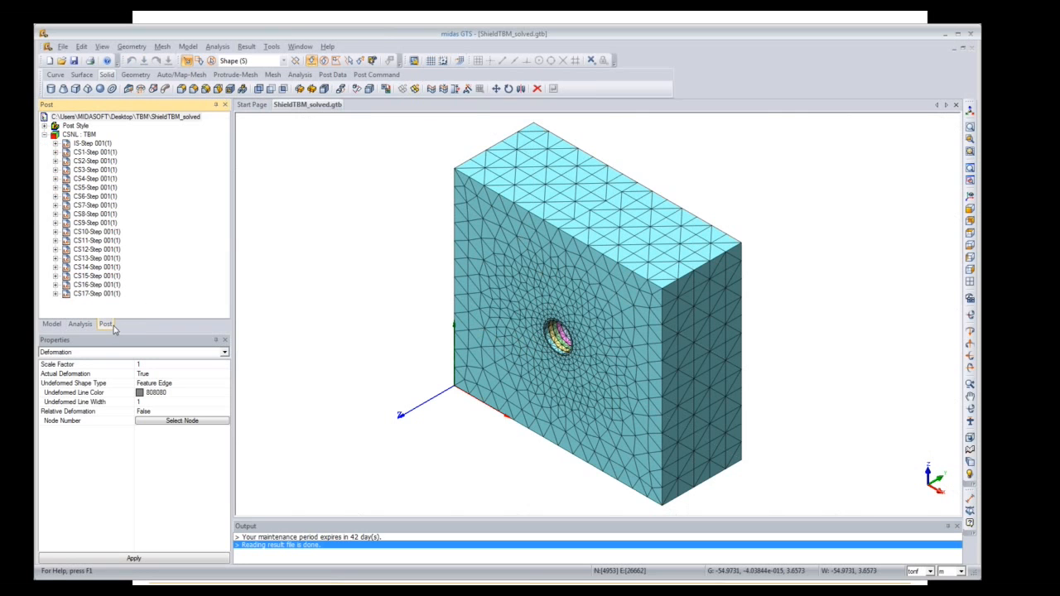
left_click(55, 144)
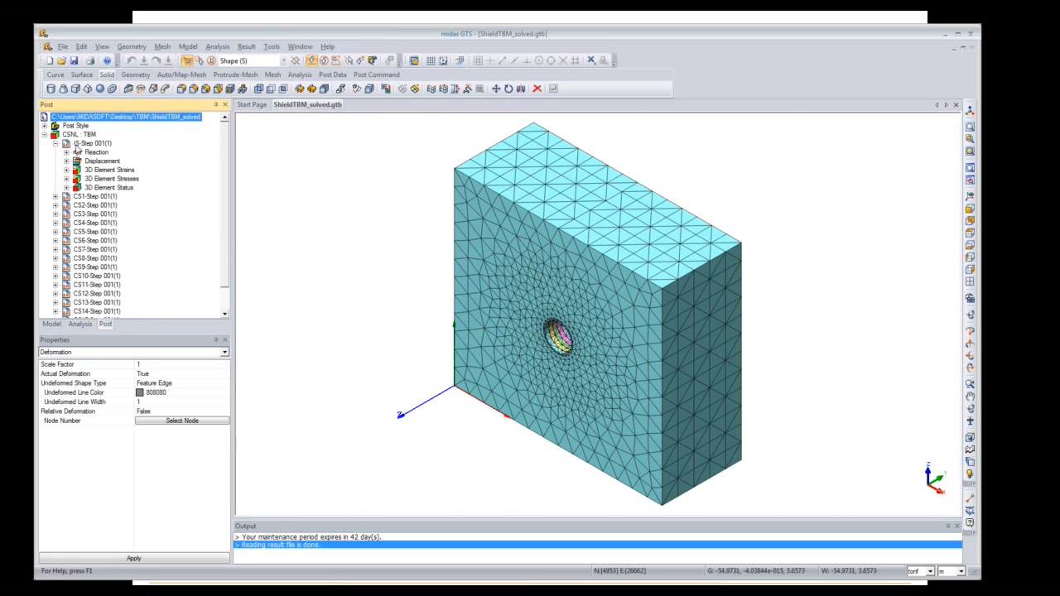
left_click(67, 160)
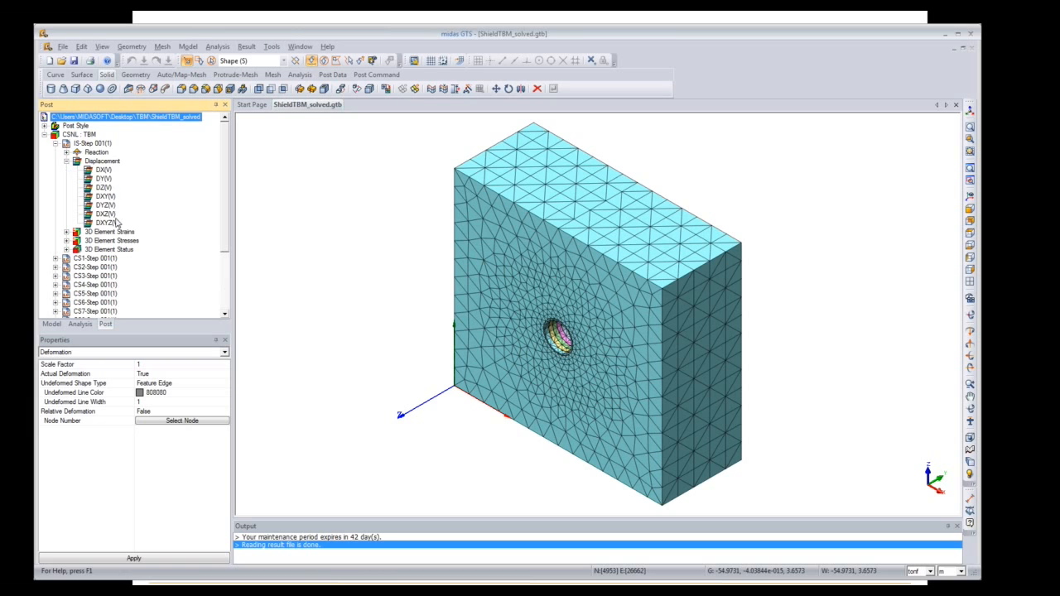
double_click(109, 223)
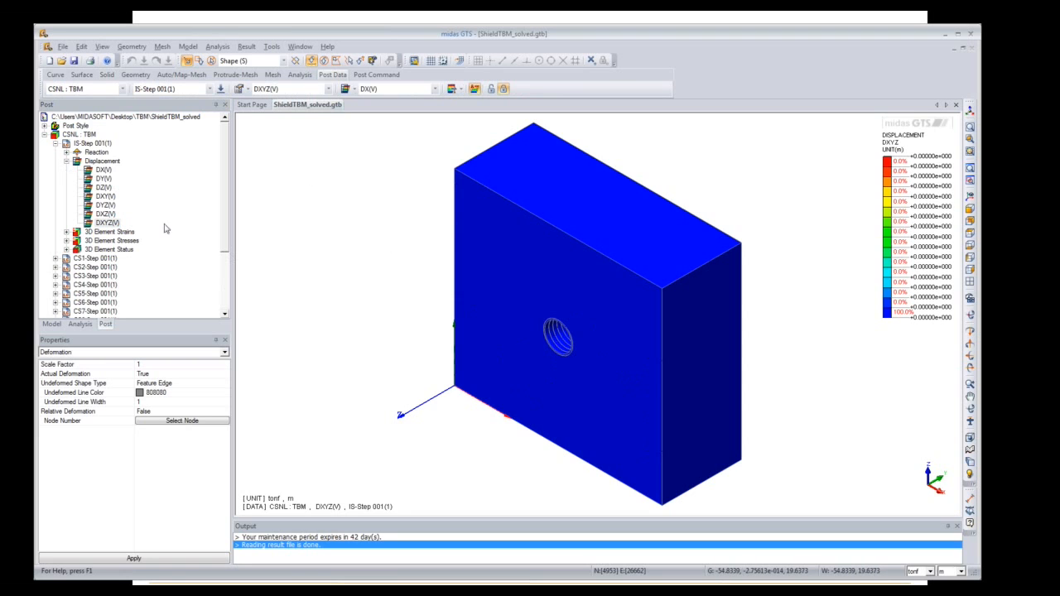
Step: Hide all mesh sets in the Model tree, then show them again
left_click(53, 324)
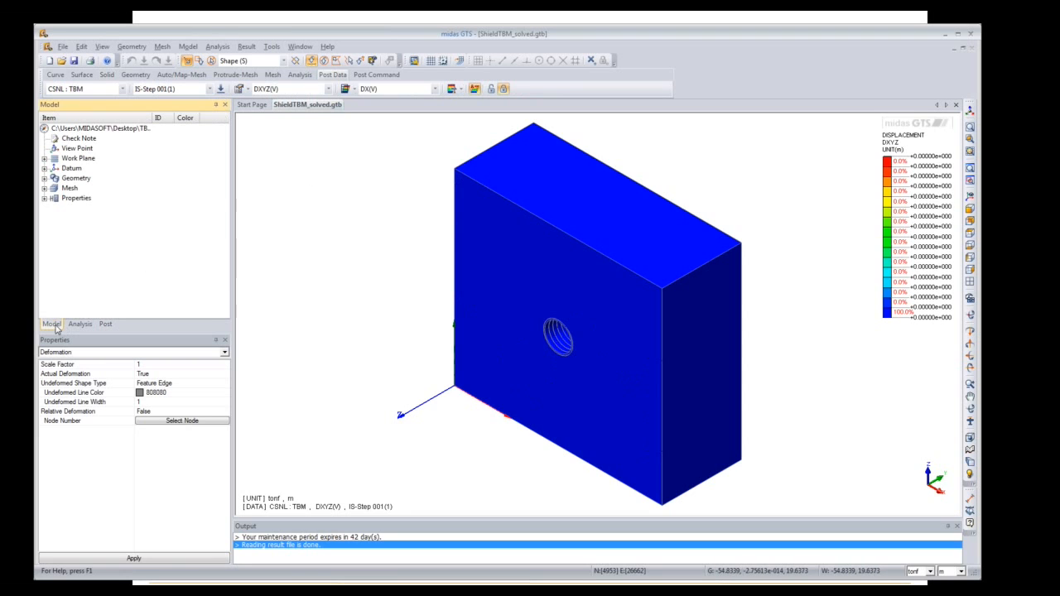
left_click(45, 189)
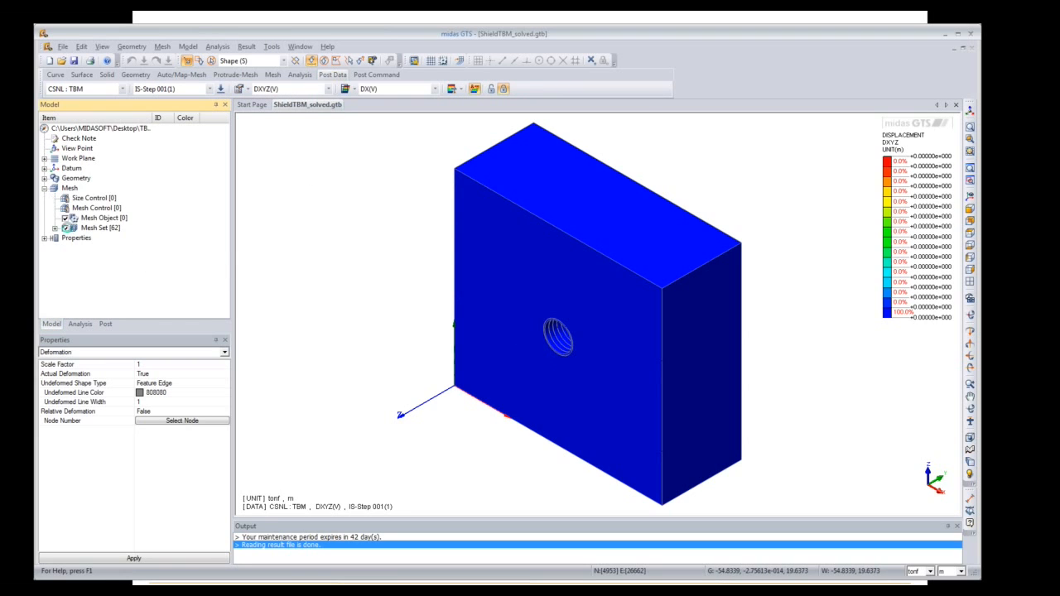
left_click(65, 228)
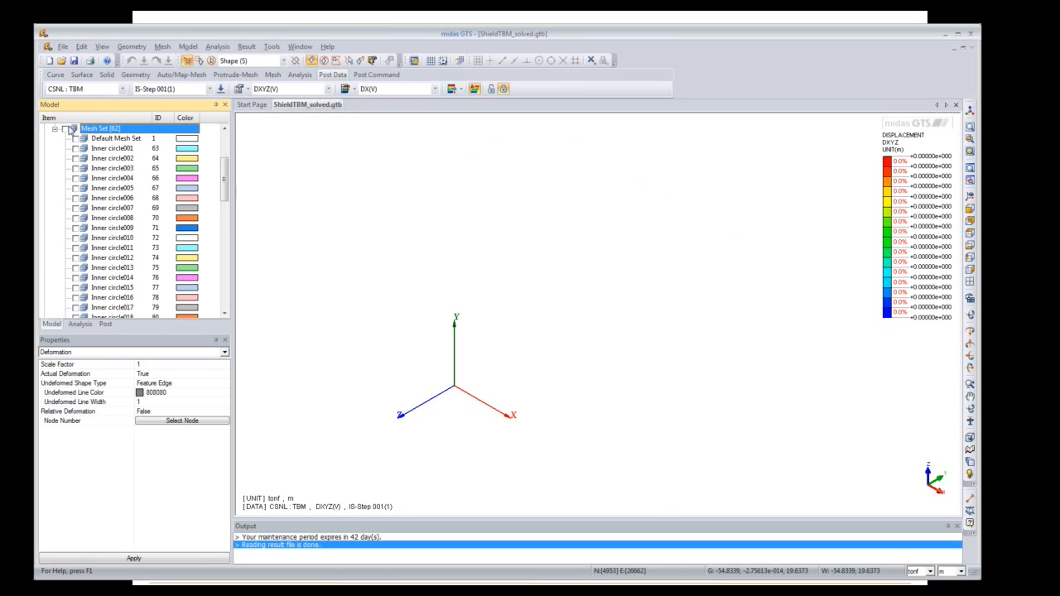
left_click(67, 130)
left_click(107, 324)
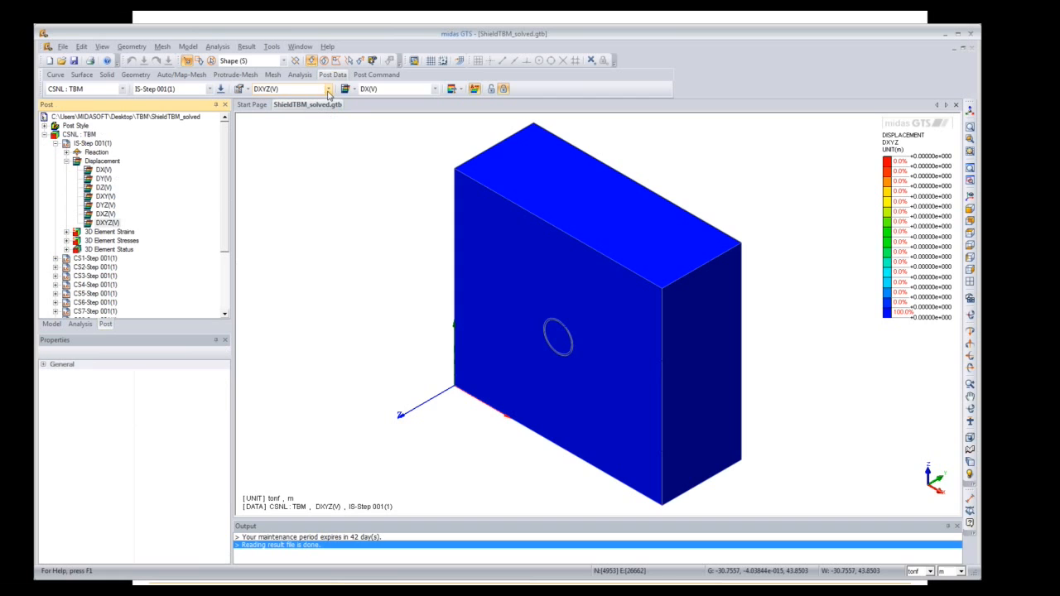
Step: Step the displacement results from CS1 through CS3, CS9 and CS13 to the final stage CS17
left_click(209, 89)
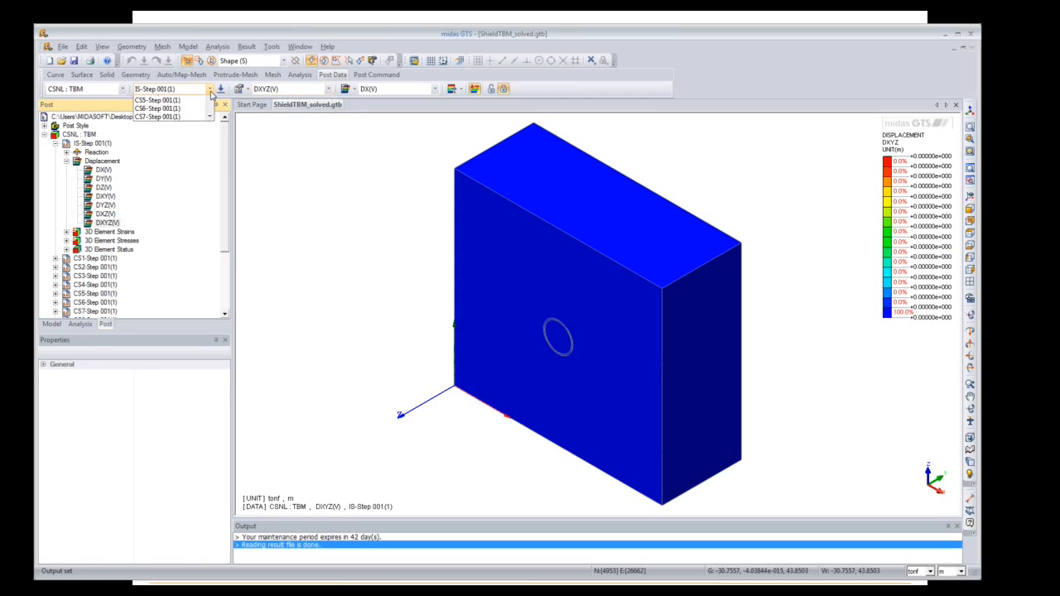
left_click(193, 110)
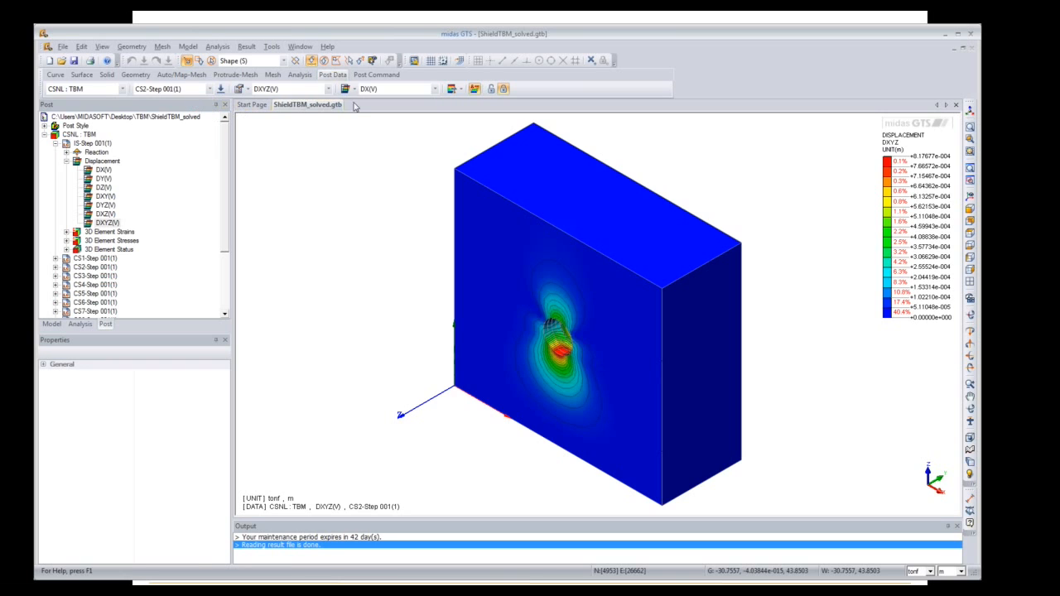
left_click(433, 89)
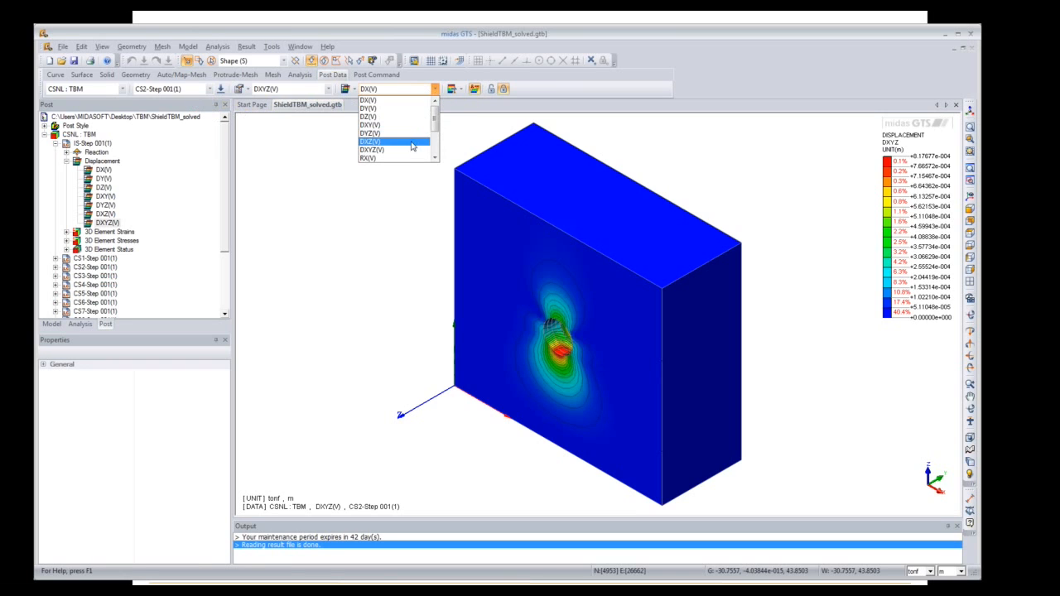
left_click(408, 117)
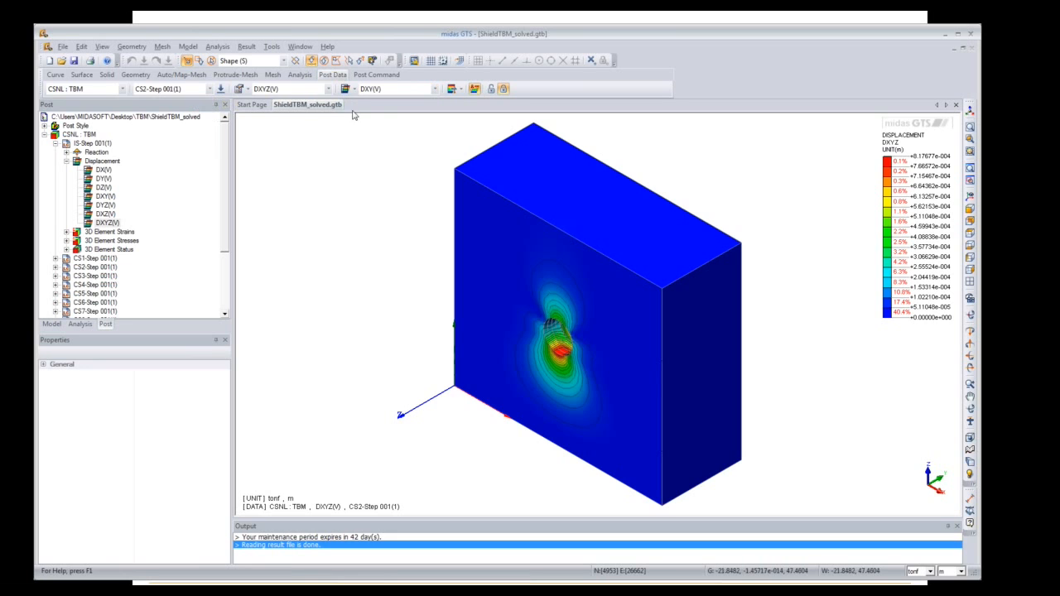
left_click(208, 88)
left_click(182, 109)
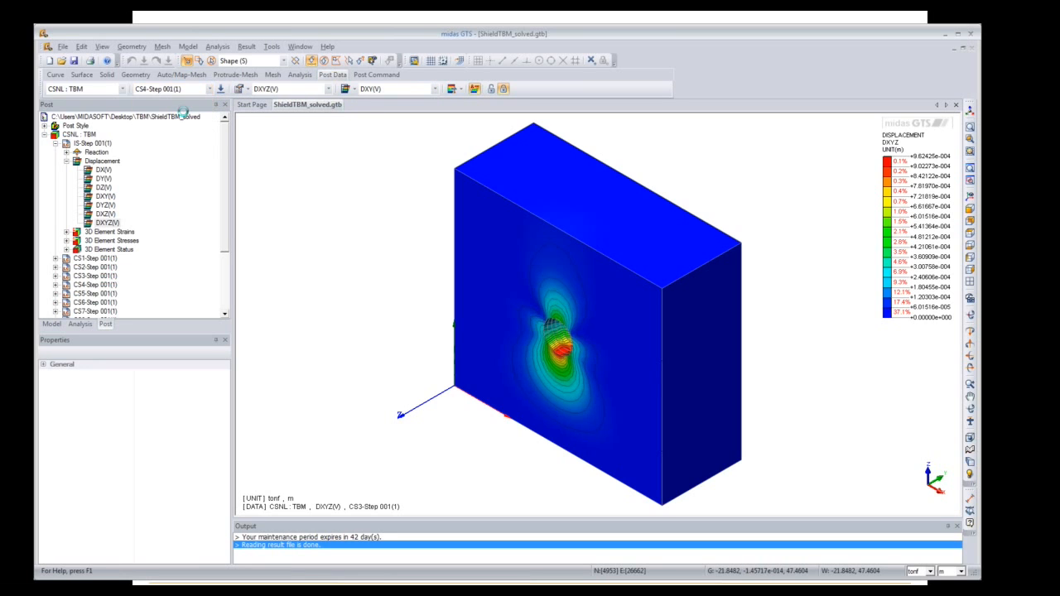
key("Down")
key("Down")
key("Down")
key("Down")
key("Down")
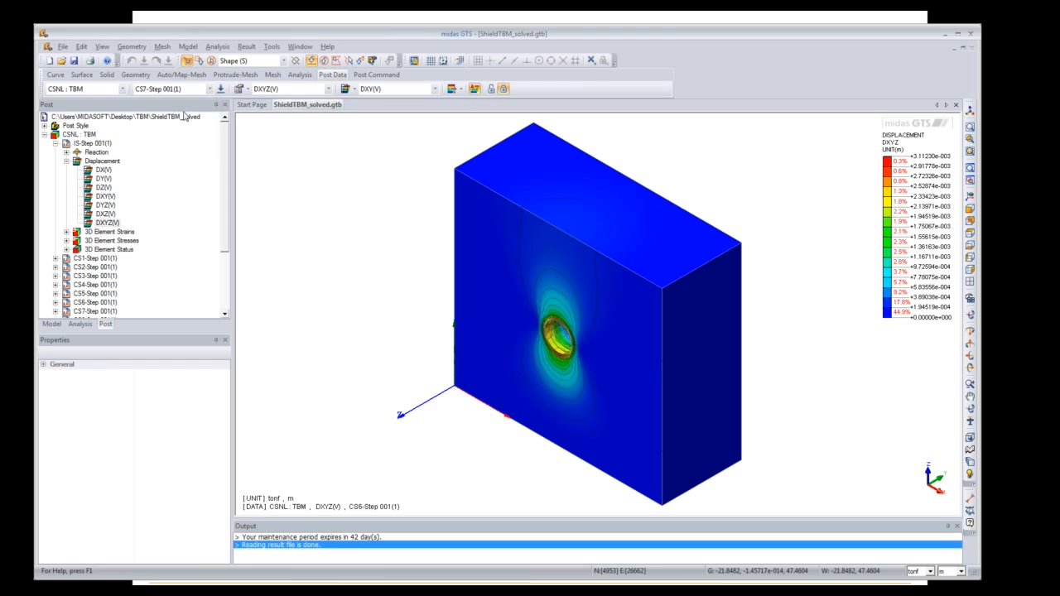
key("Down")
key("Down")
key("Down")
key("Down")
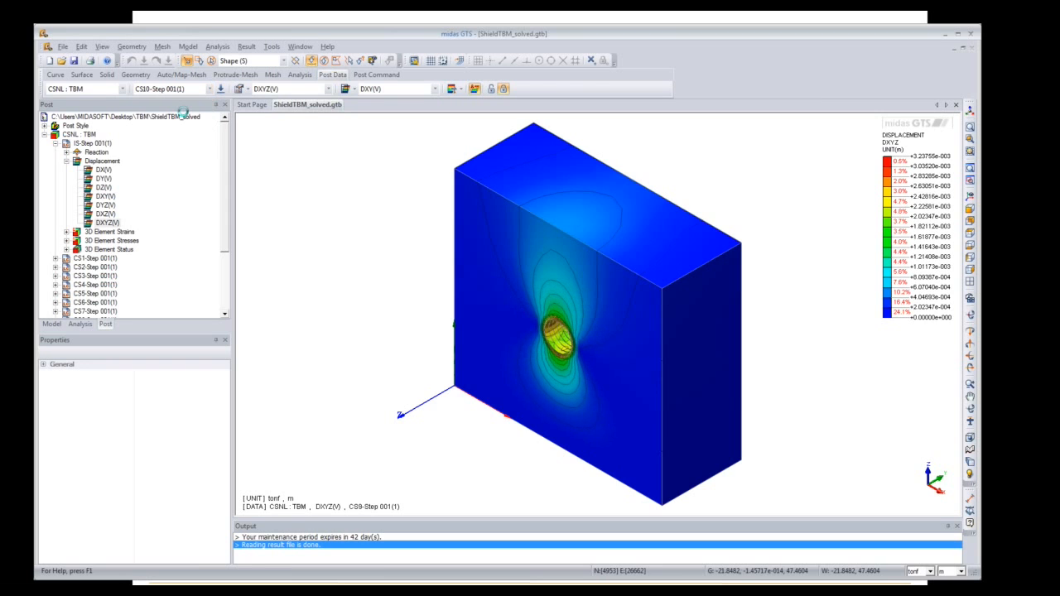
key("Down")
key("Down")
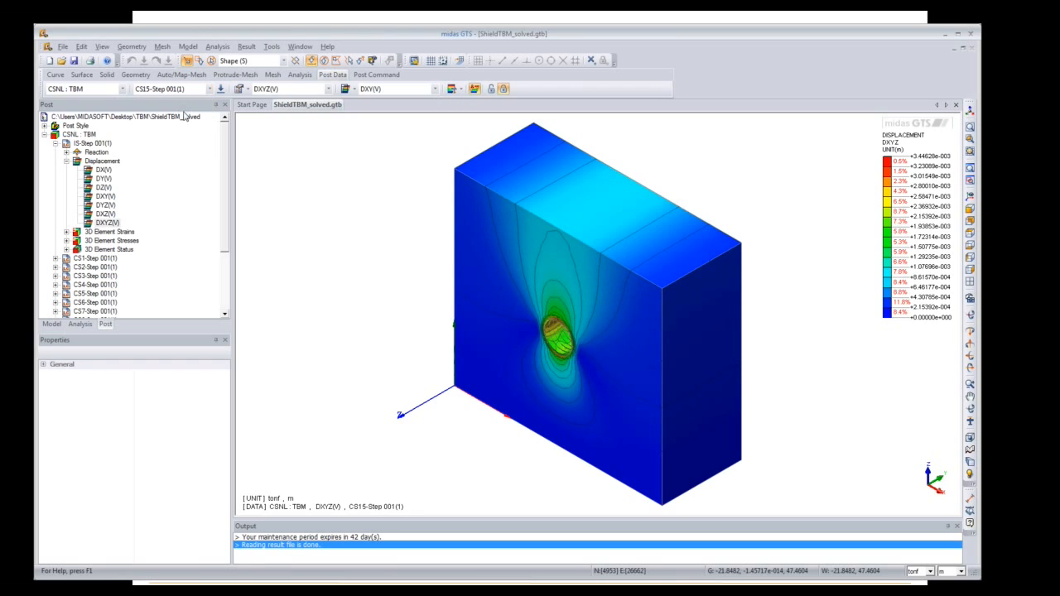
key("Down")
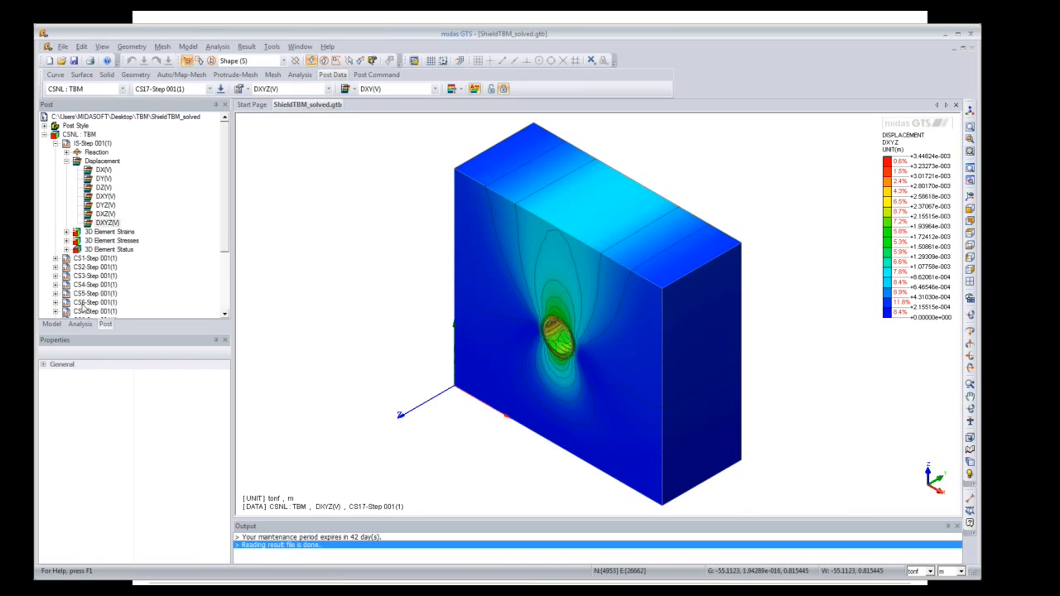
left_click(50, 324)
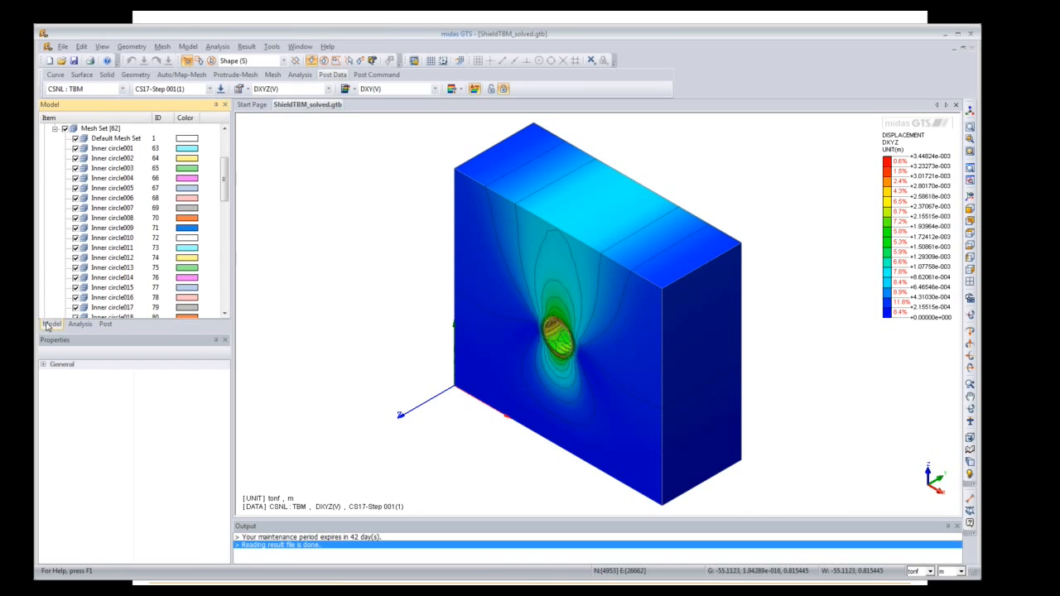
Step: Display only the inner and outer circle tunnel lining mesh sets
left_click(121, 150)
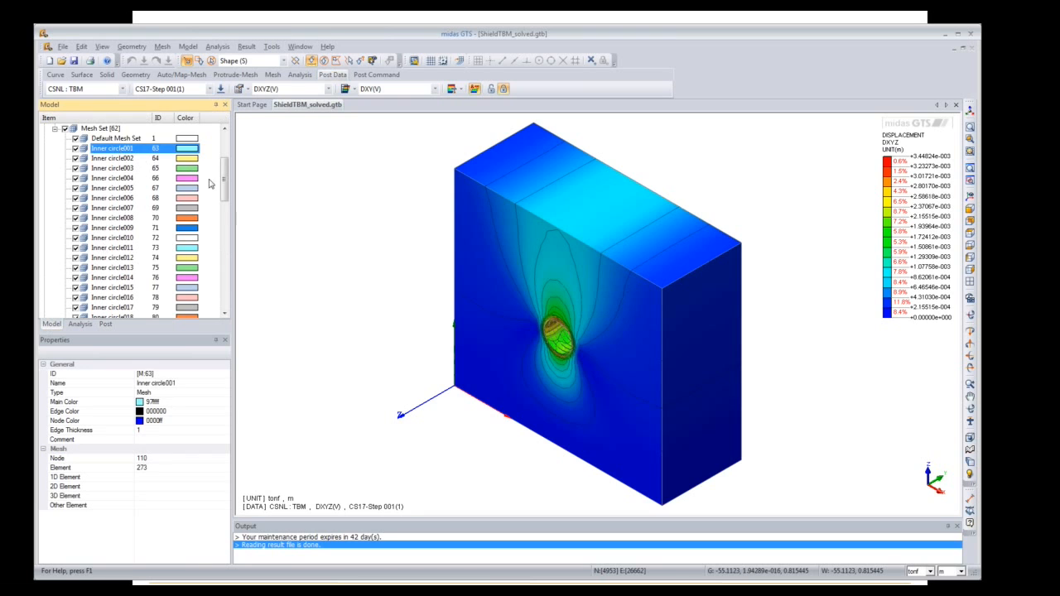
left_click_drag(223, 185, 226, 253)
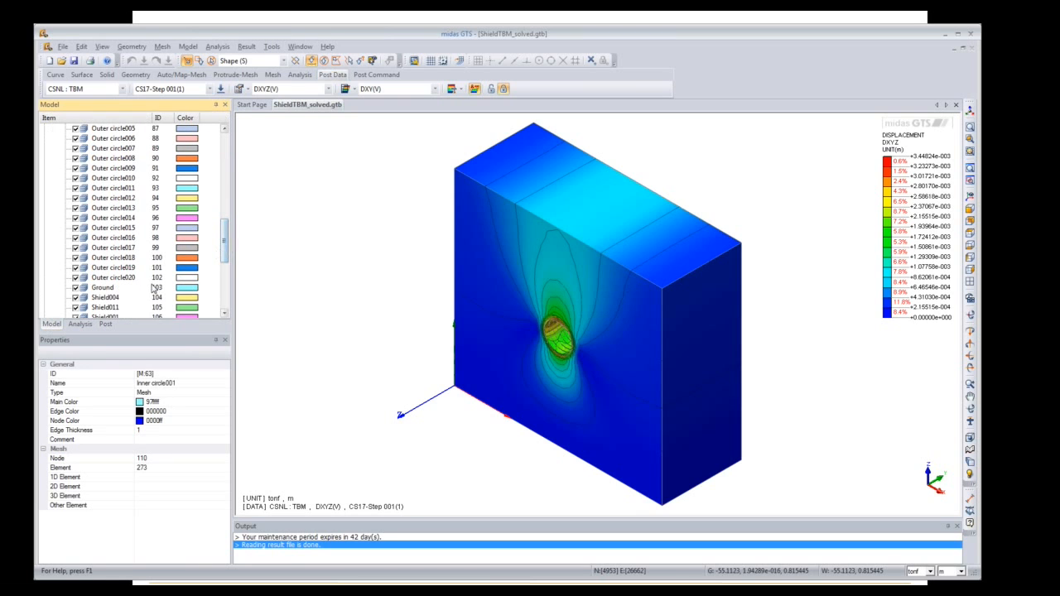
left_click(118, 281, "shift")
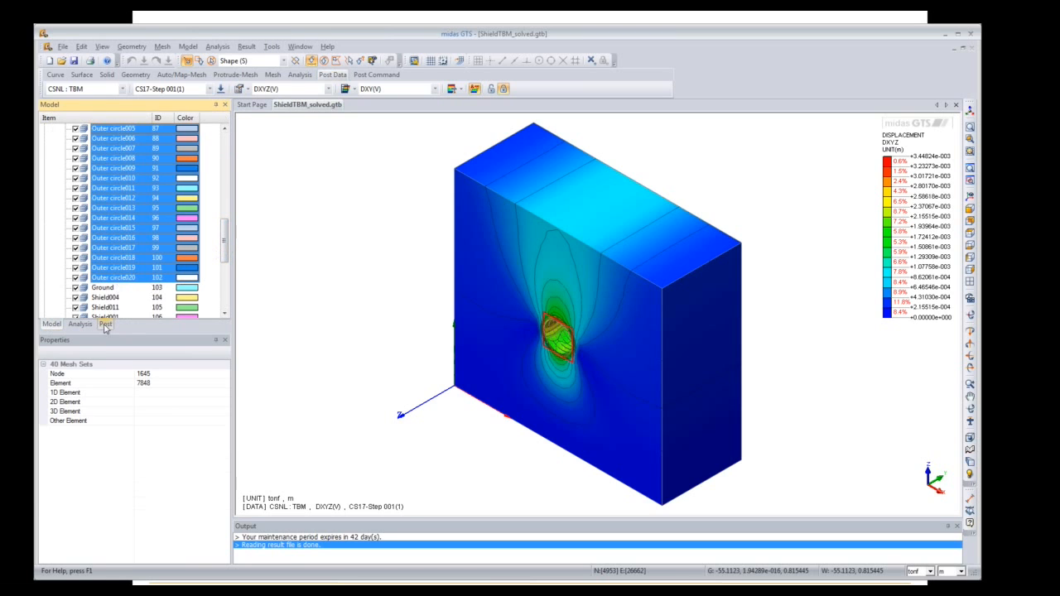
right_click(139, 279)
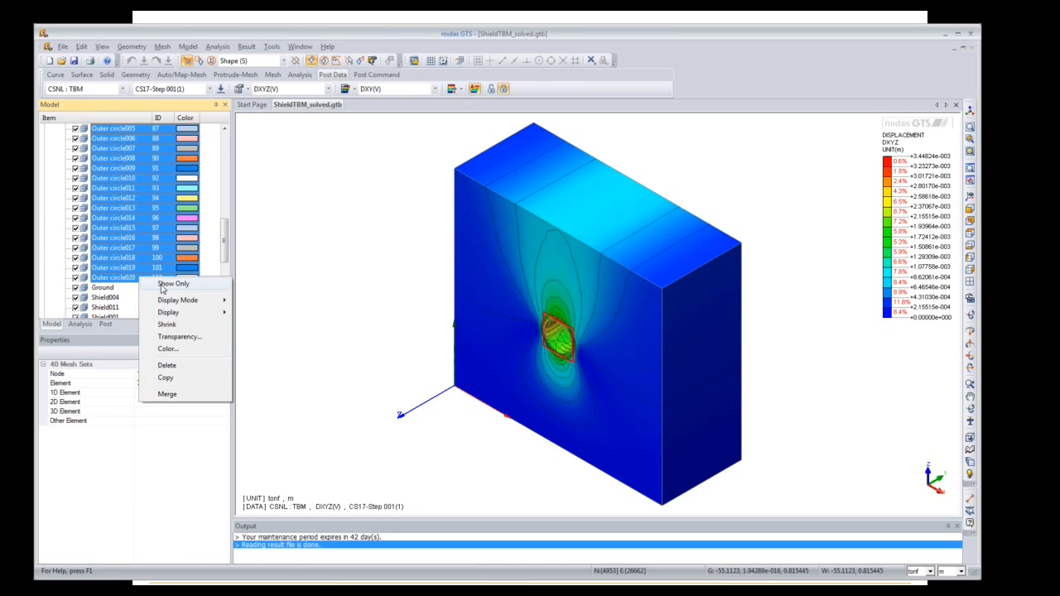
left_click(171, 283)
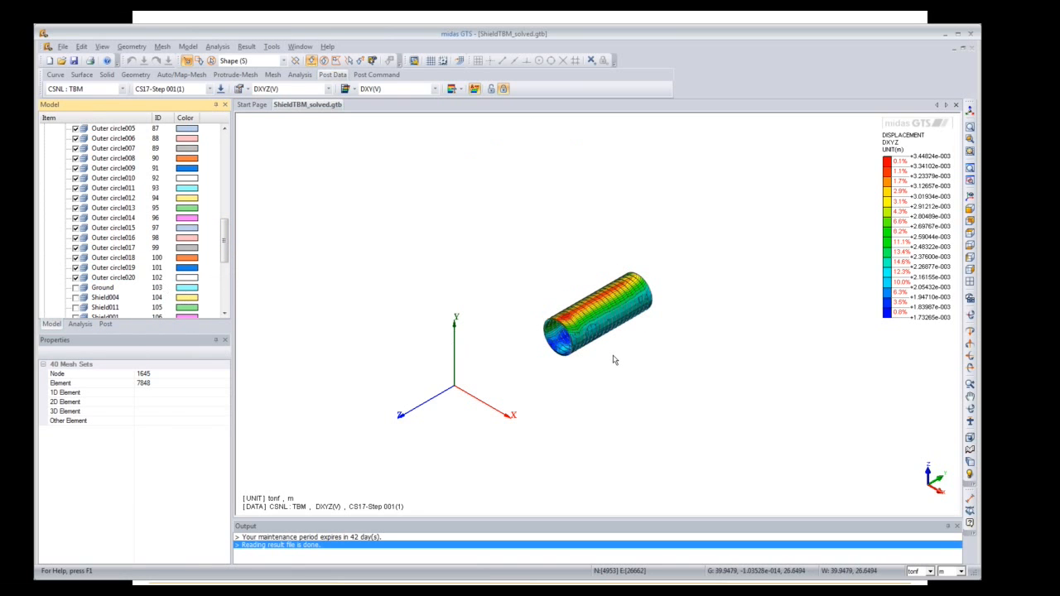
Step: Step the lining displacement from IS-Step 001(1) through CS1, CS4, CS5, CS7 to CS16
left_click(210, 88)
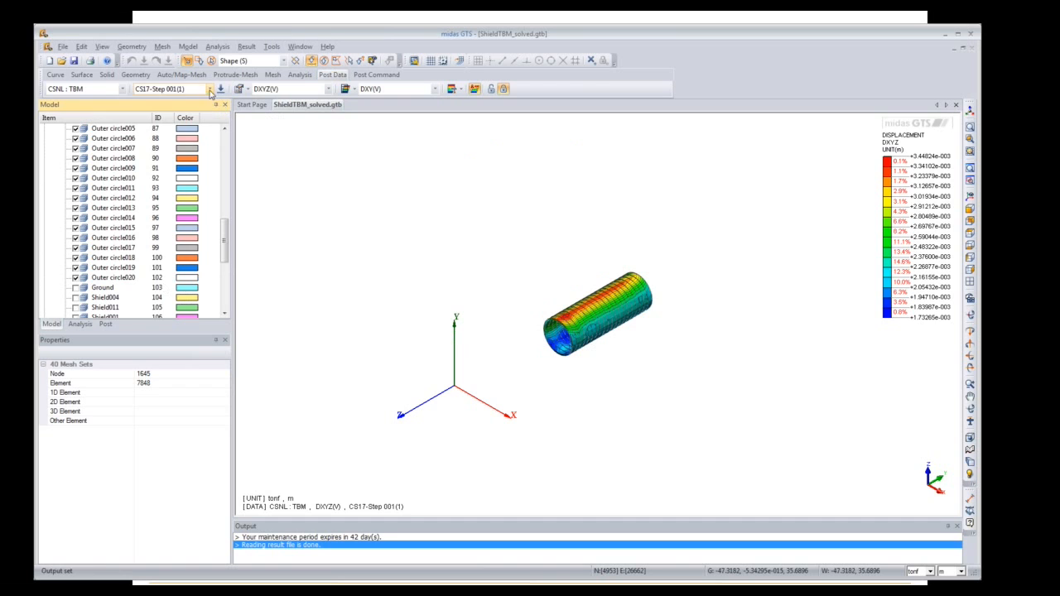
left_click_drag(213, 143, 213, 106)
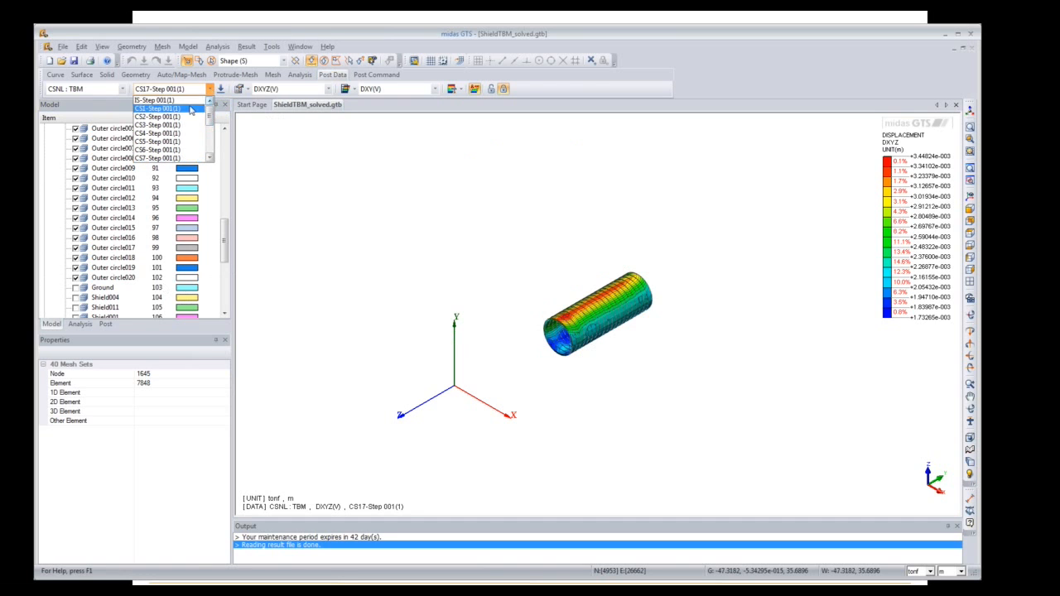
left_click(179, 101)
key("Down")
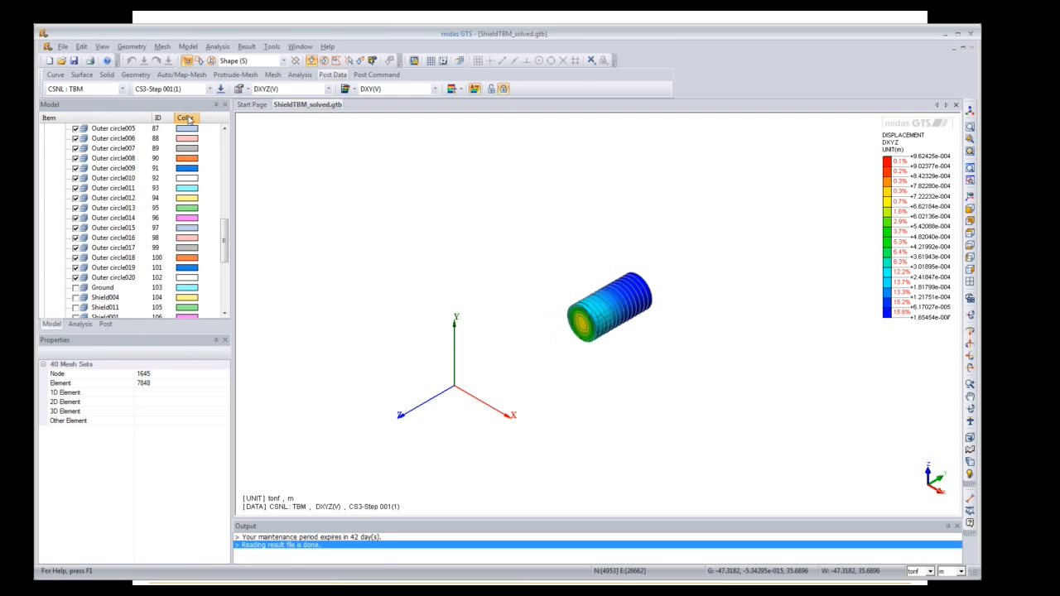
key("Down")
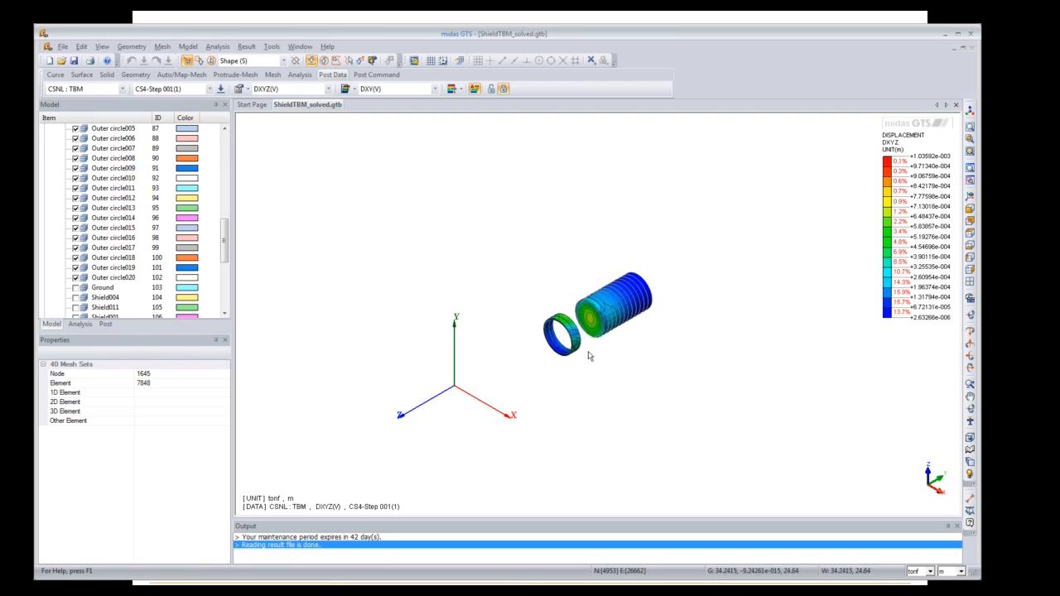
key("Down")
key("Down")
key("Down")
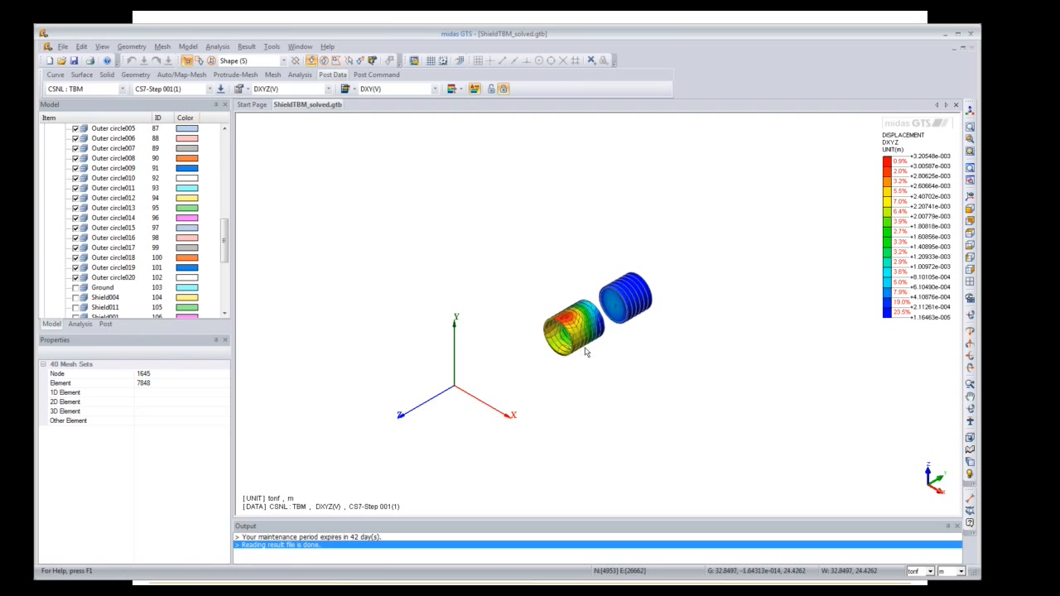
key("Down")
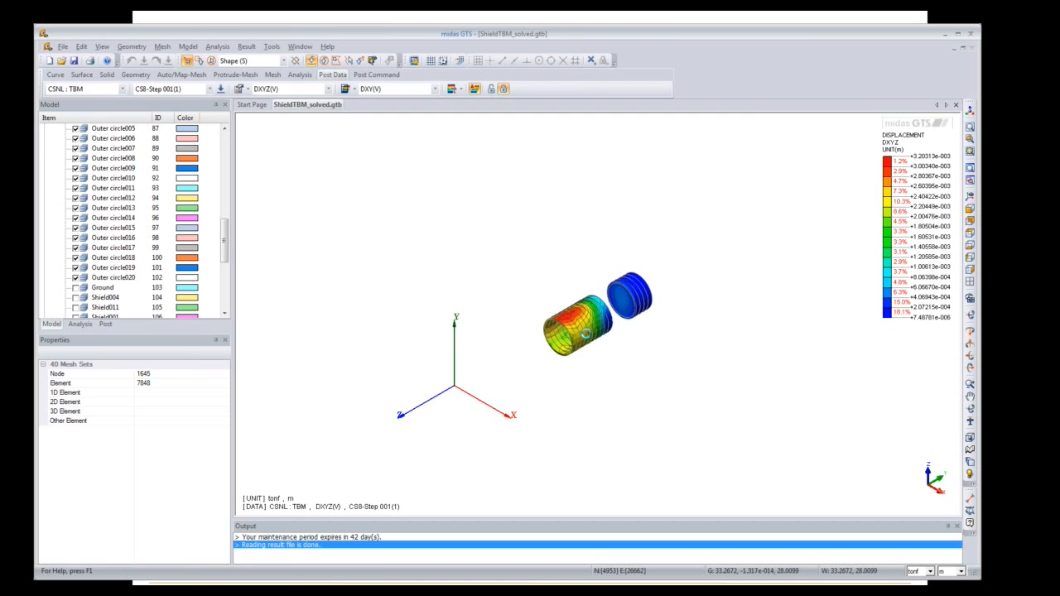
key("Down")
key("Down")
key("Down")
key("Down")
key("Down")
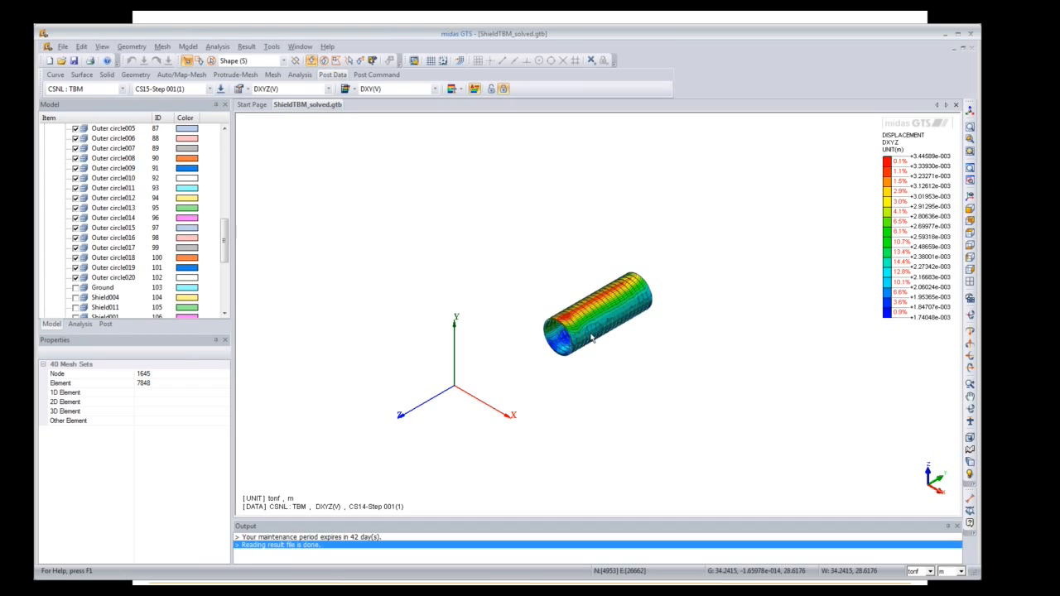
key("Down")
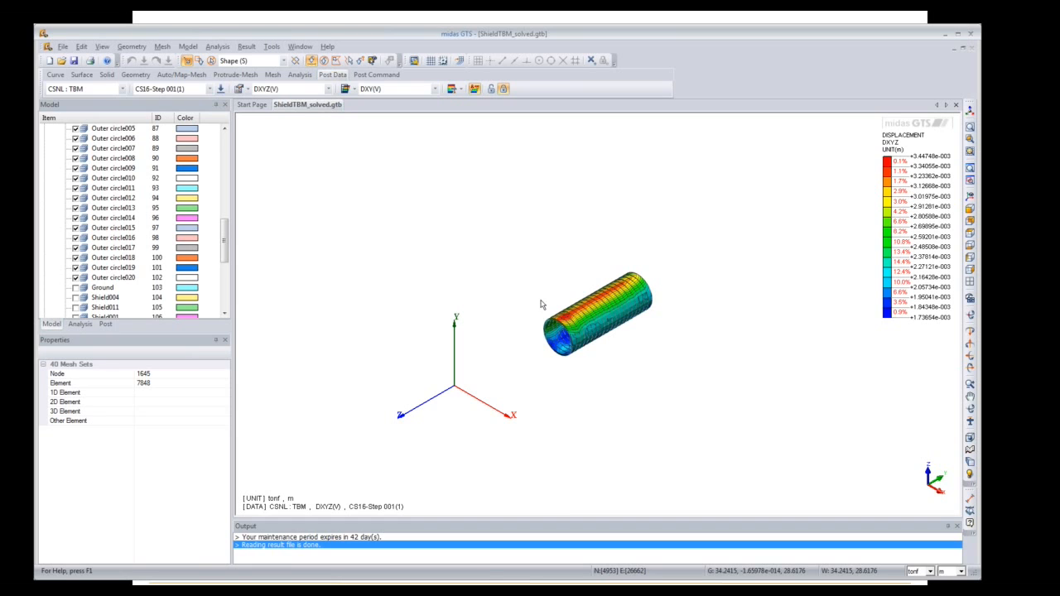
Step: Return to IS-Step 001(1) and display the whole mesh set
left_click(211, 89)
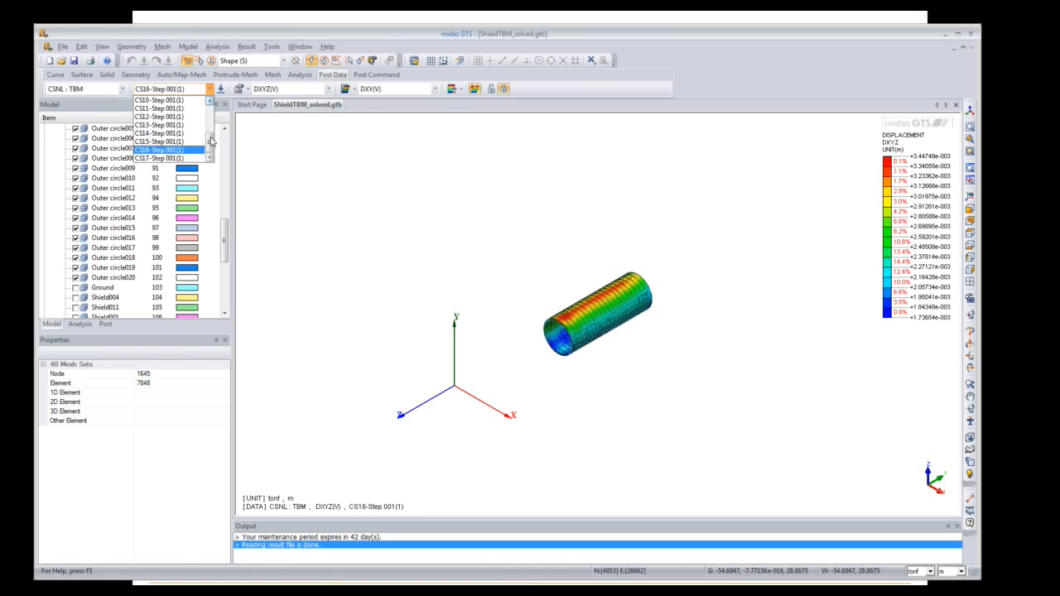
left_click_drag(211, 141, 210, 109)
left_click(191, 101)
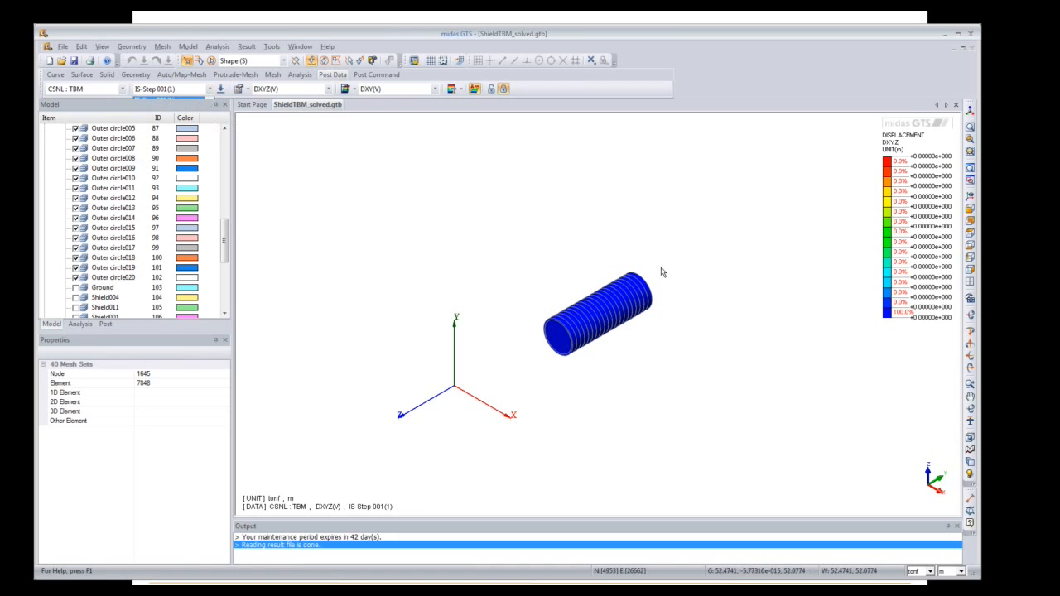
left_click_drag(223, 236, 223, 157)
left_click(64, 168)
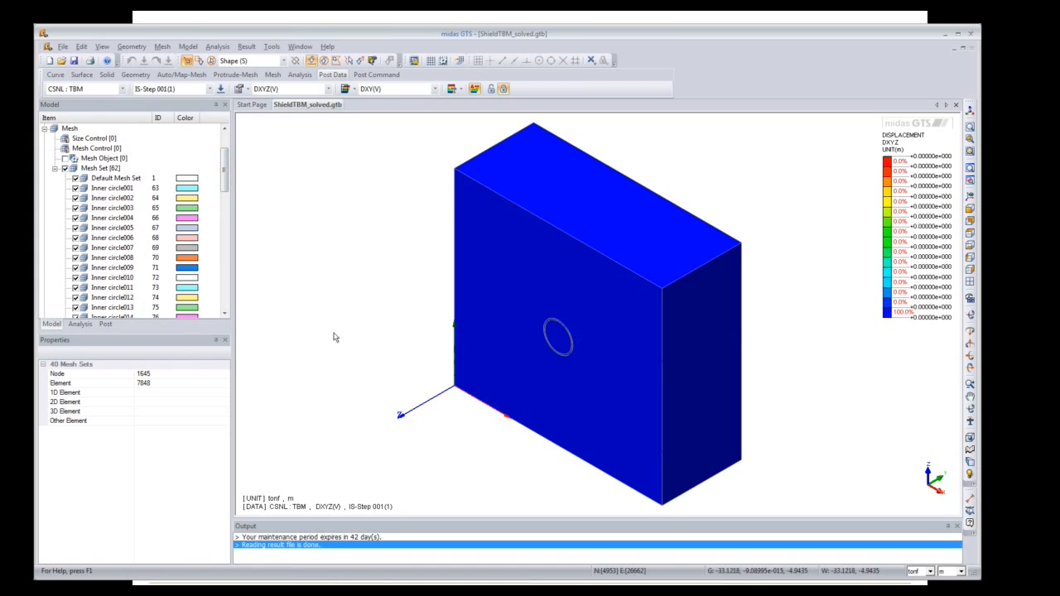
Step: Switch the result display mode to Slice Plane
left_click(374, 75)
left_click(53, 89)
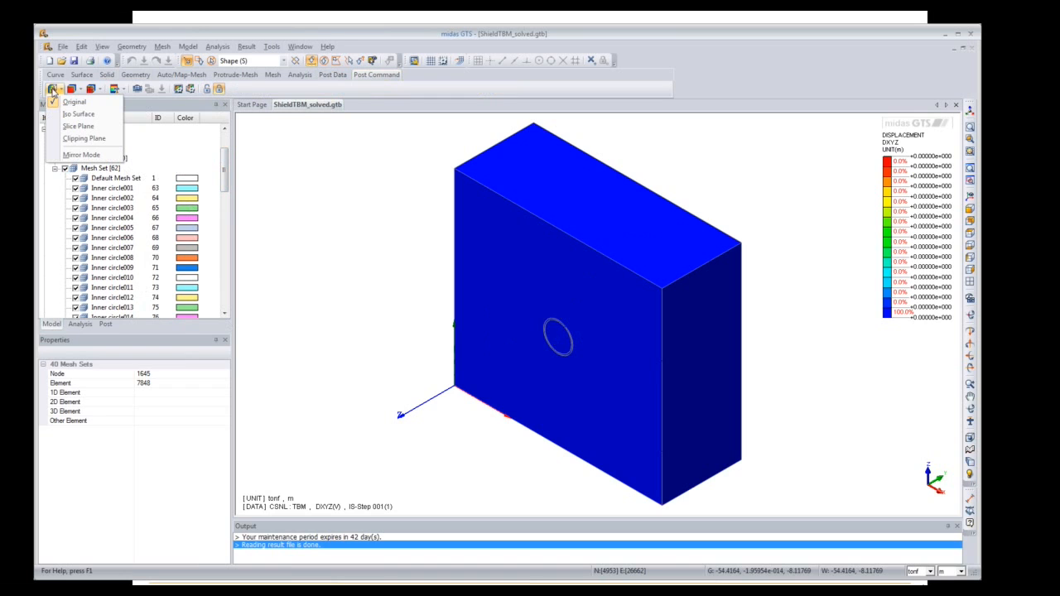
left_click(71, 127)
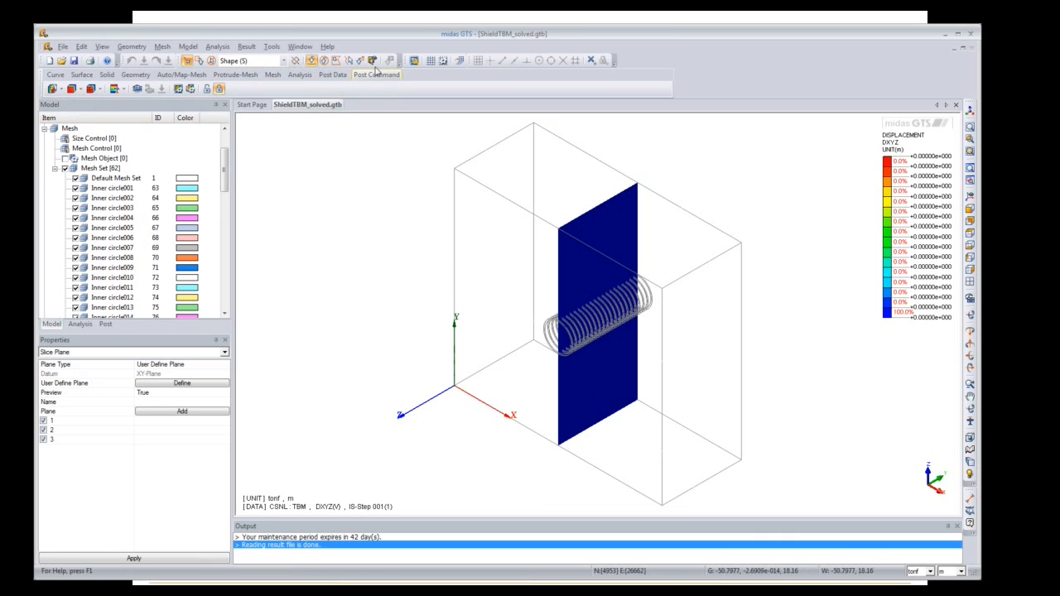
Step: Show CS1-Step 001(1) displacement on the first slice plane
left_click(337, 83)
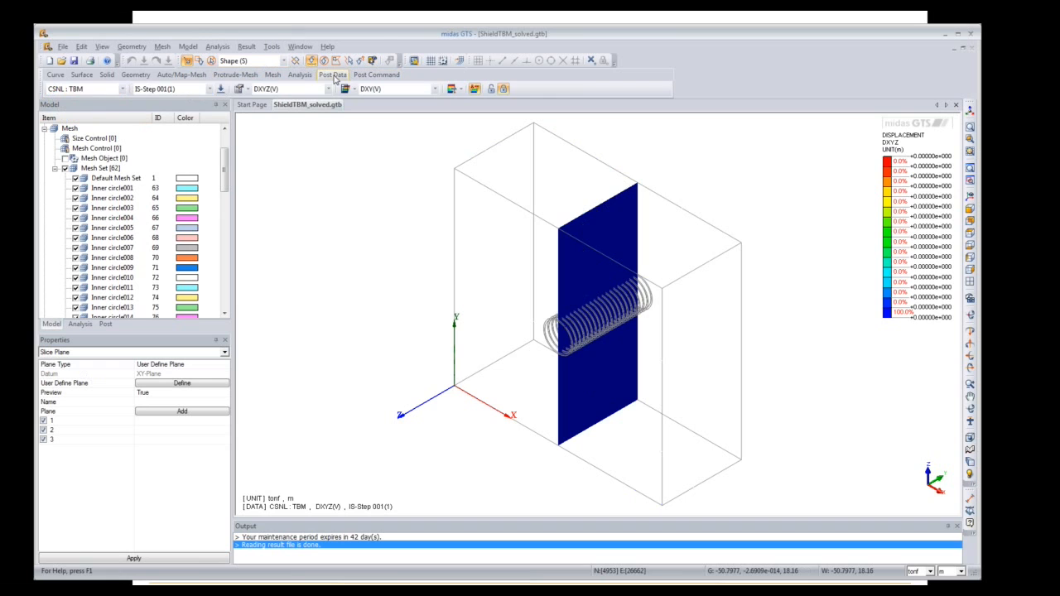
left_click(210, 89)
left_click(189, 108)
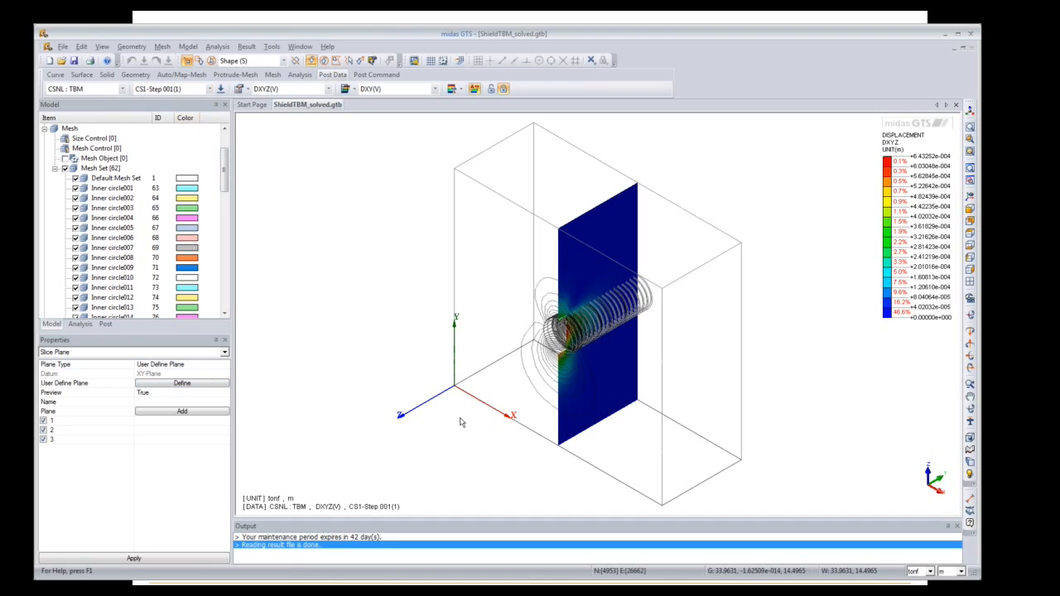
left_click(55, 422)
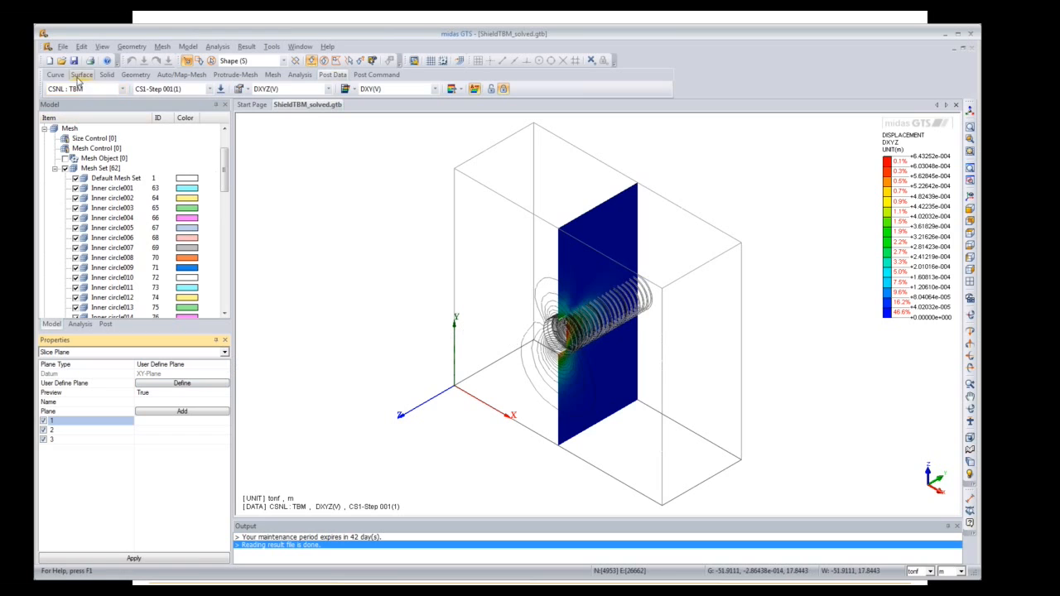
left_click(377, 75)
left_click(54, 89)
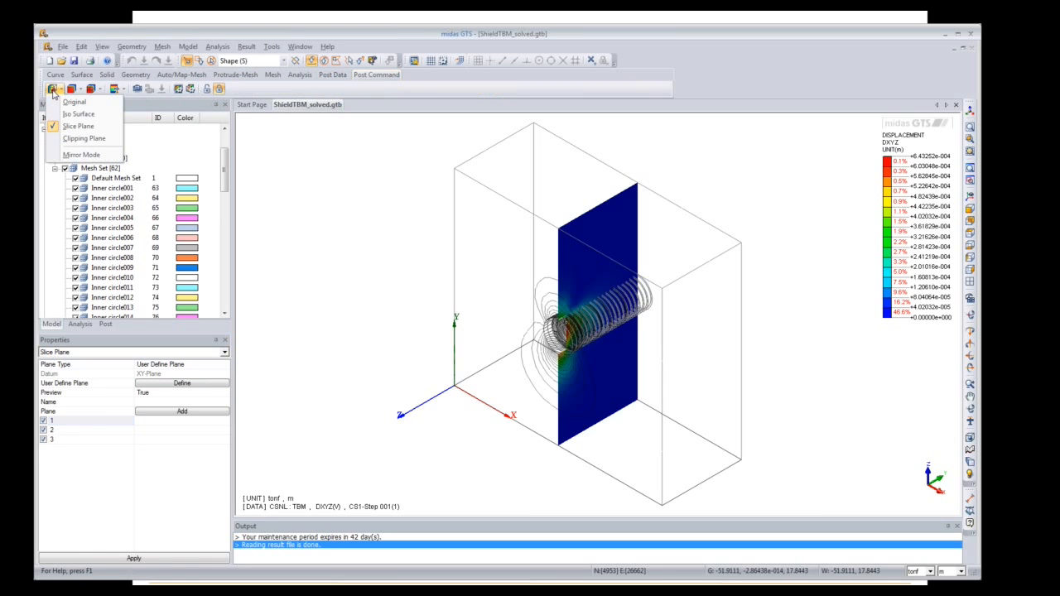
Step: Switch to Clipping Plane display and review its properties, including the reverse clipping setting
left_click(83, 139)
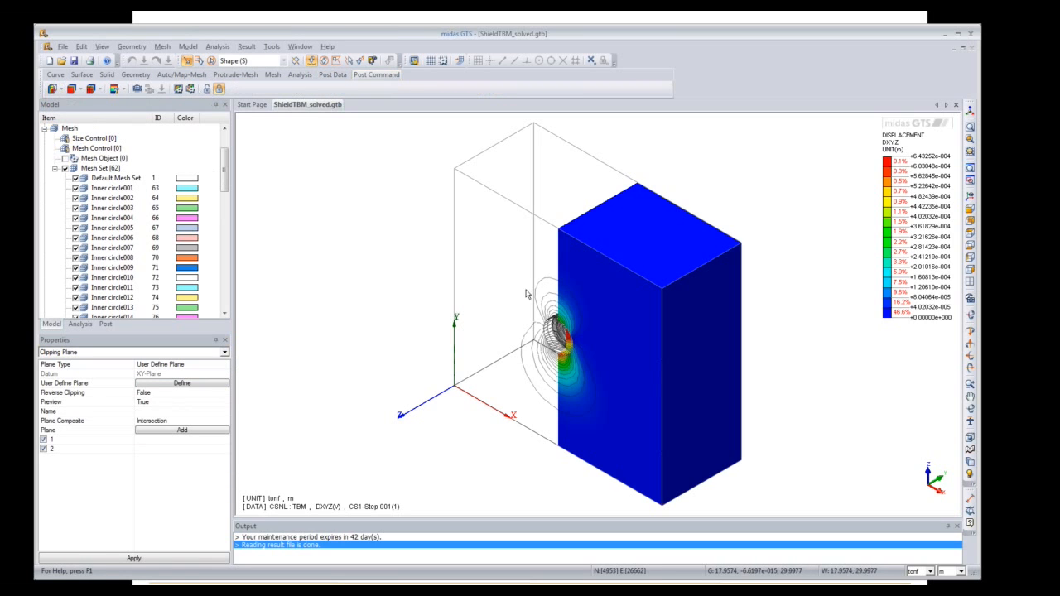
left_click(201, 354)
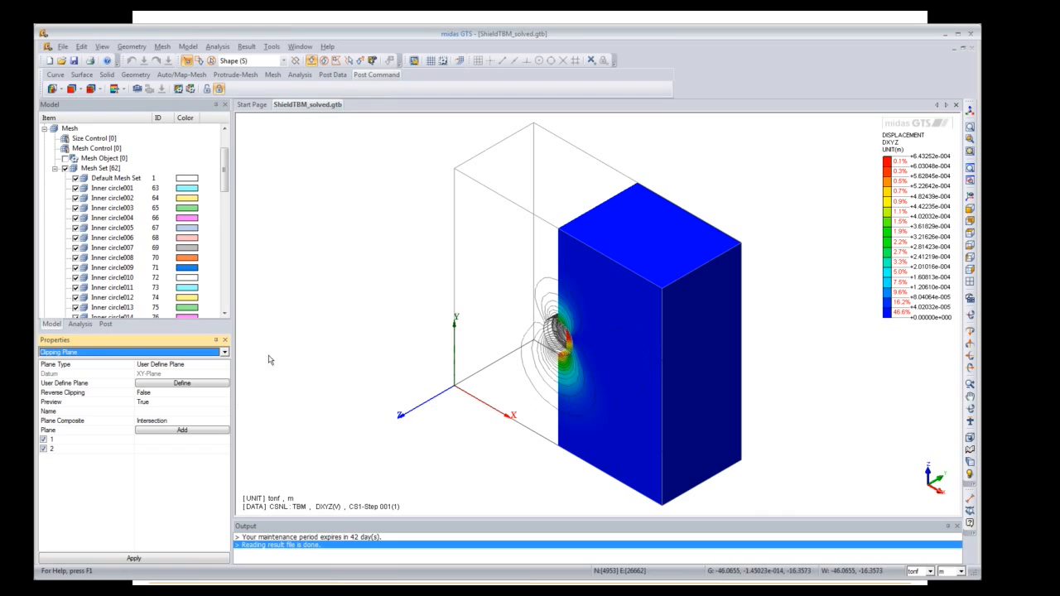
left_click(225, 353)
left_click(228, 357)
left_click(173, 393)
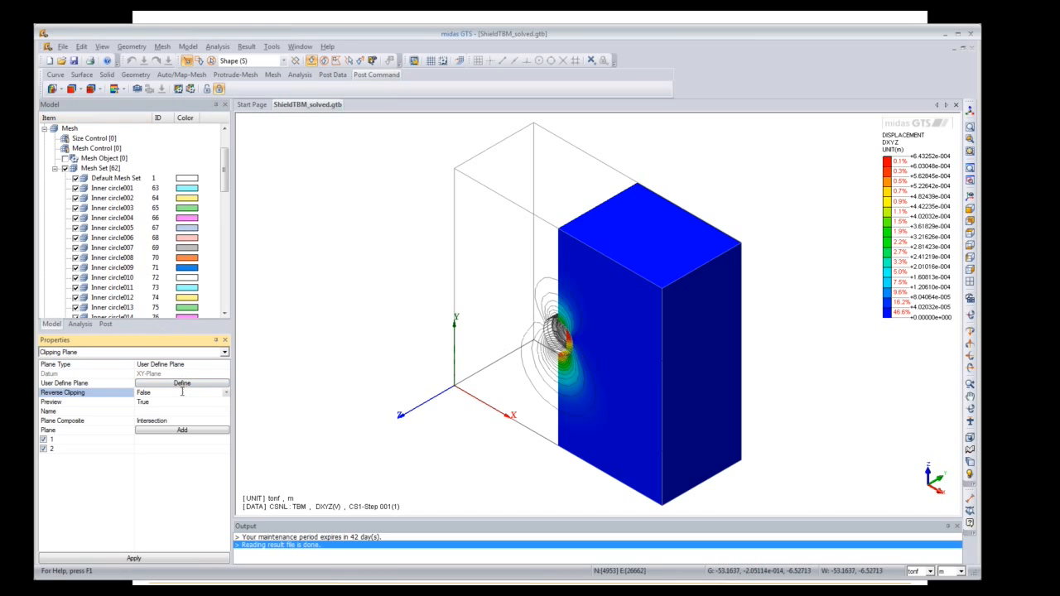
Step: Try sliding the clipping plane along the X axis, then close the definition unchanged
left_click(183, 383)
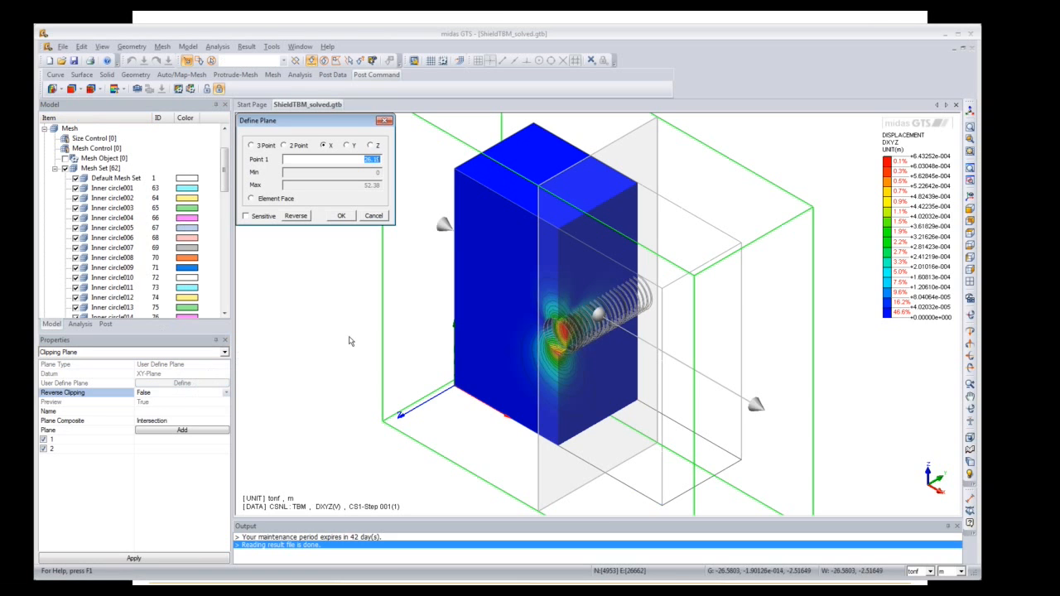
mouse_move(568, 368)
left_mouse_down()
mouse_move(603, 388)
mouse_move(527, 346)
mouse_move(555, 378)
left_mouse_up()
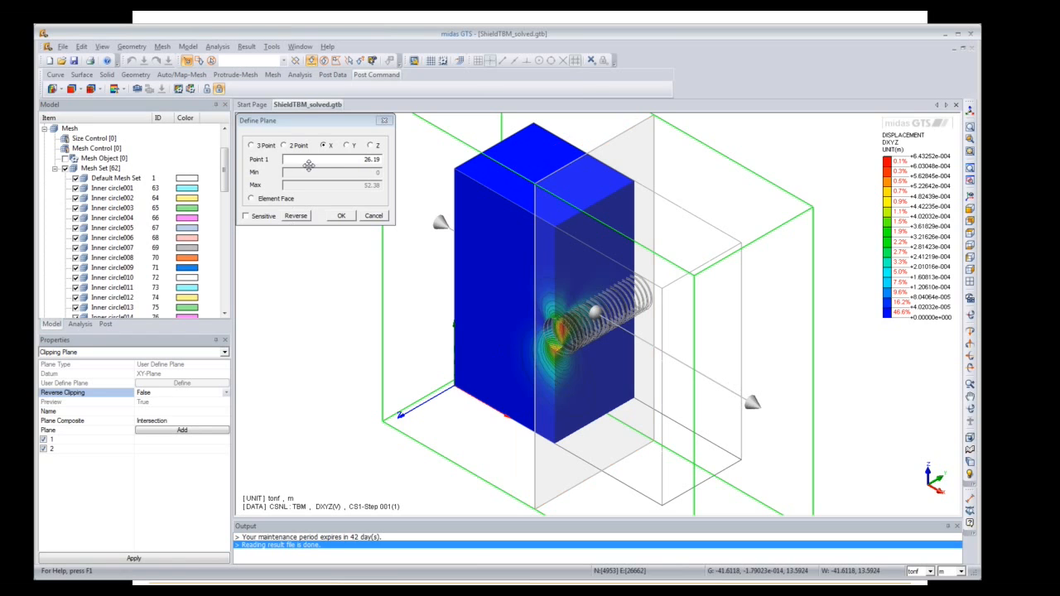
left_click(354, 157)
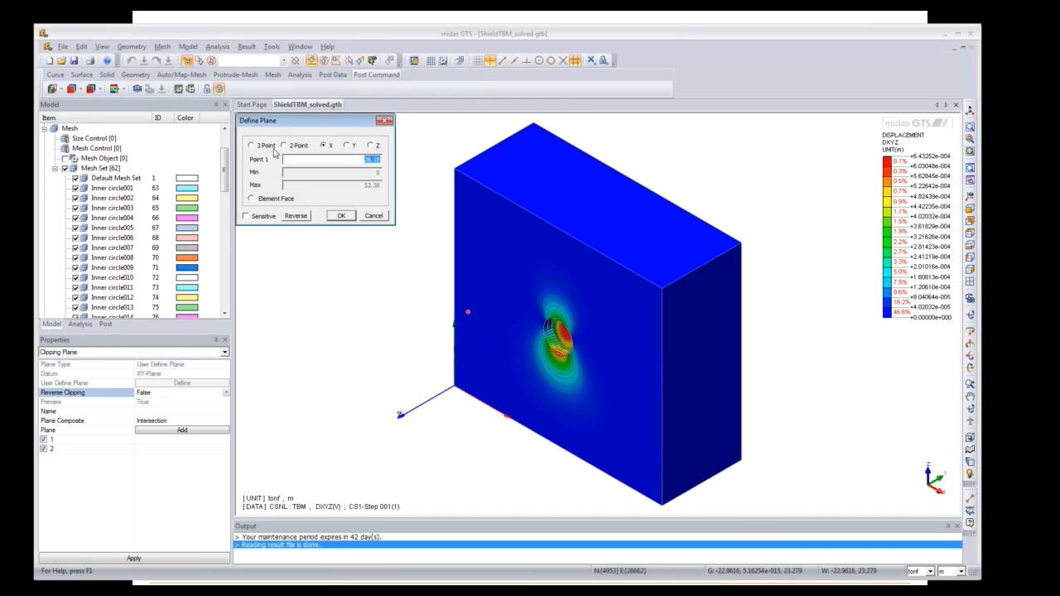
left_click(383, 122)
Step: Apply clipping planes 1 and 2 as a Union, then revert to Intersection and reapply
left_click(49, 442)
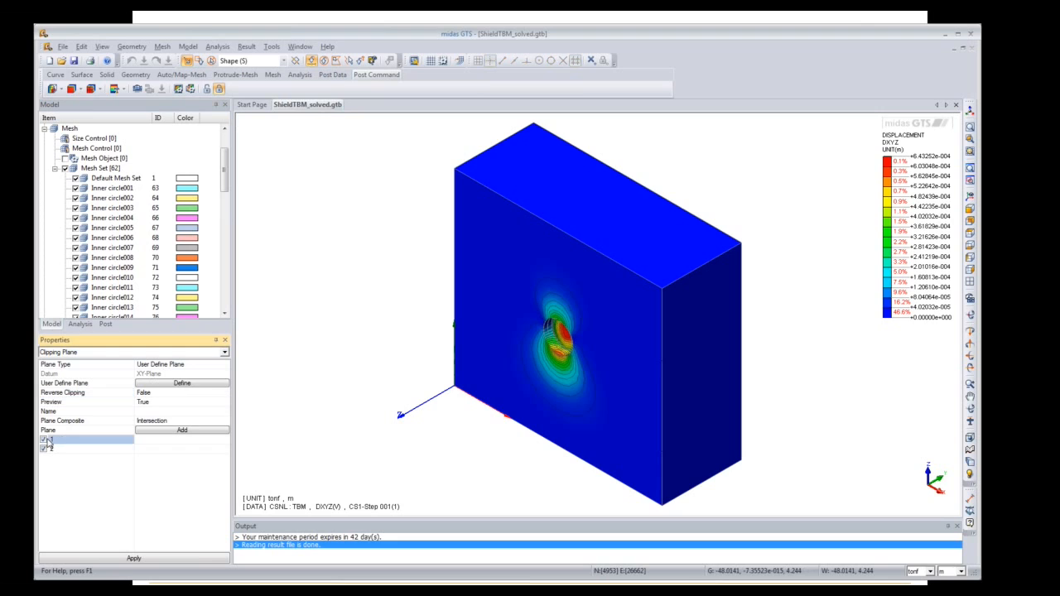
left_click(47, 449)
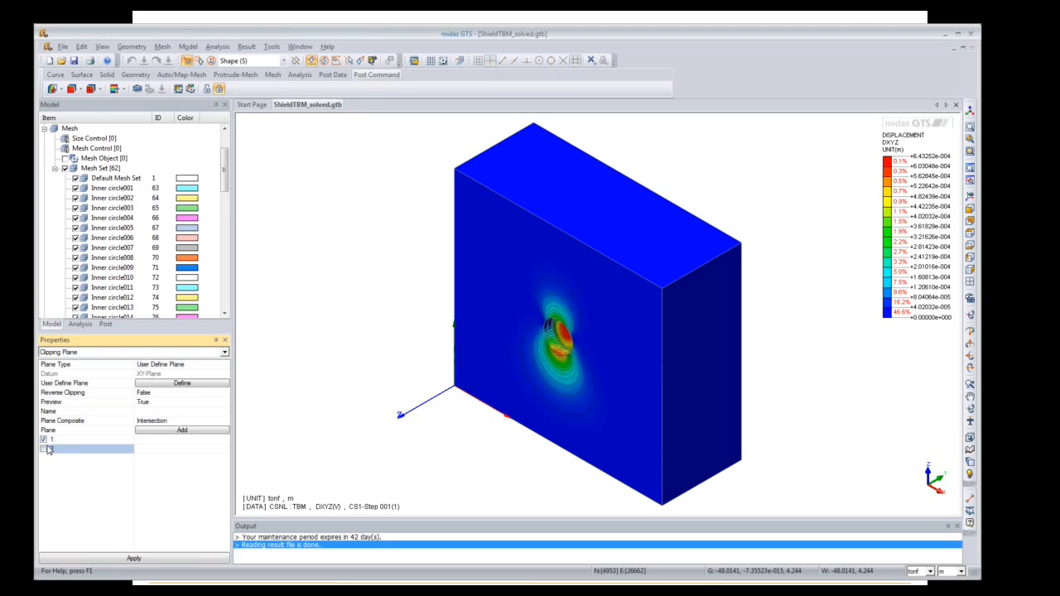
left_click(200, 423)
left_click(224, 422)
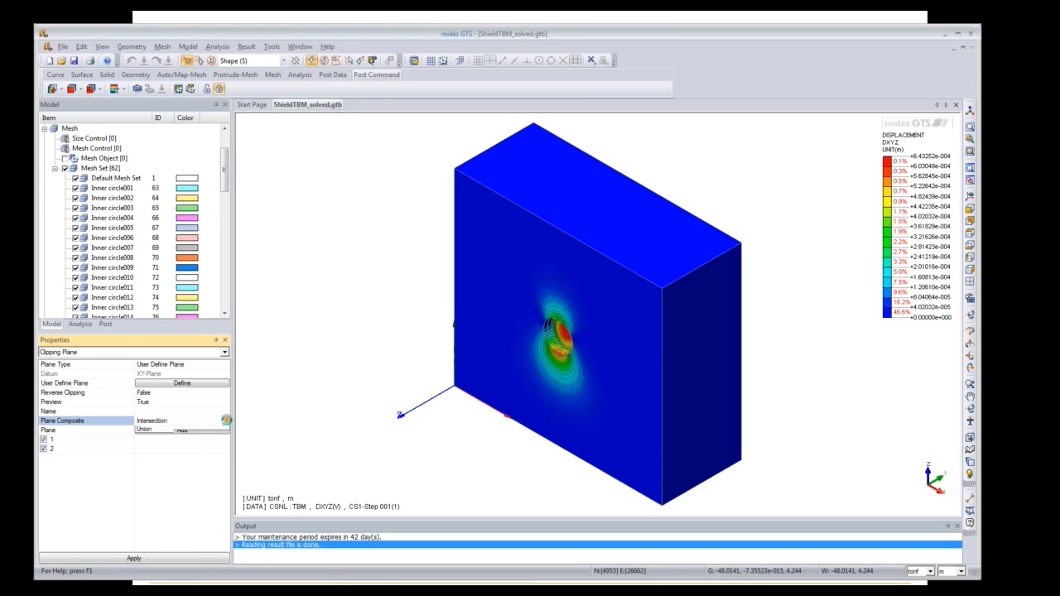
left_click(211, 439)
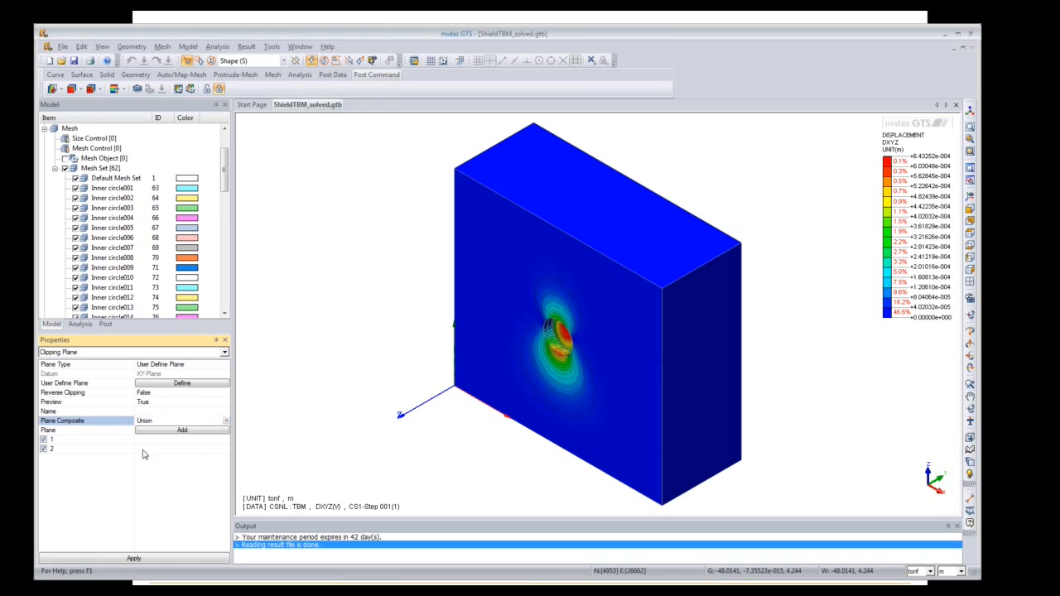
left_click(153, 560)
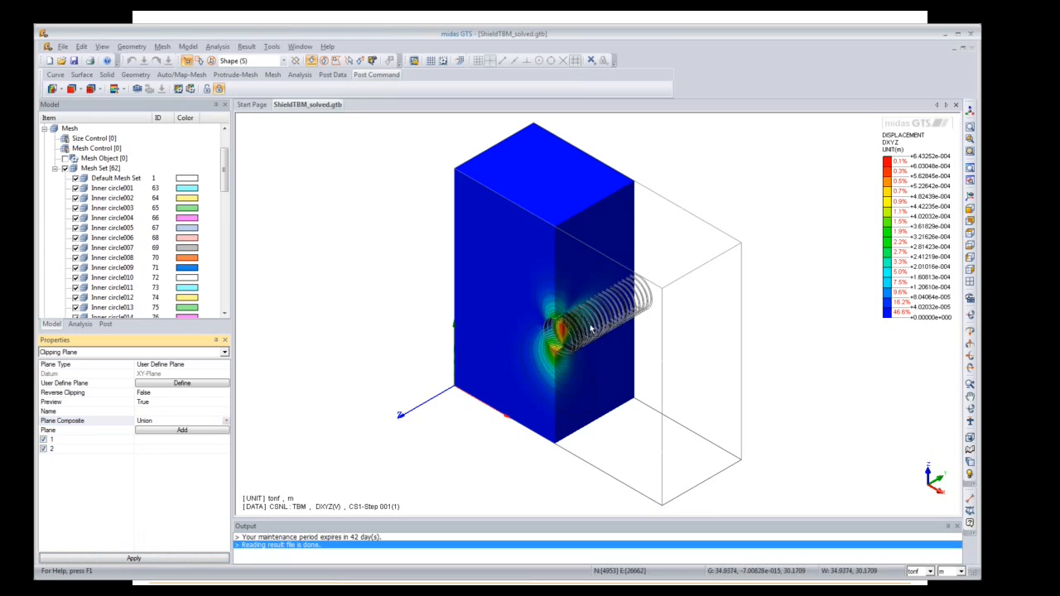
left_click(225, 421)
left_click(165, 440)
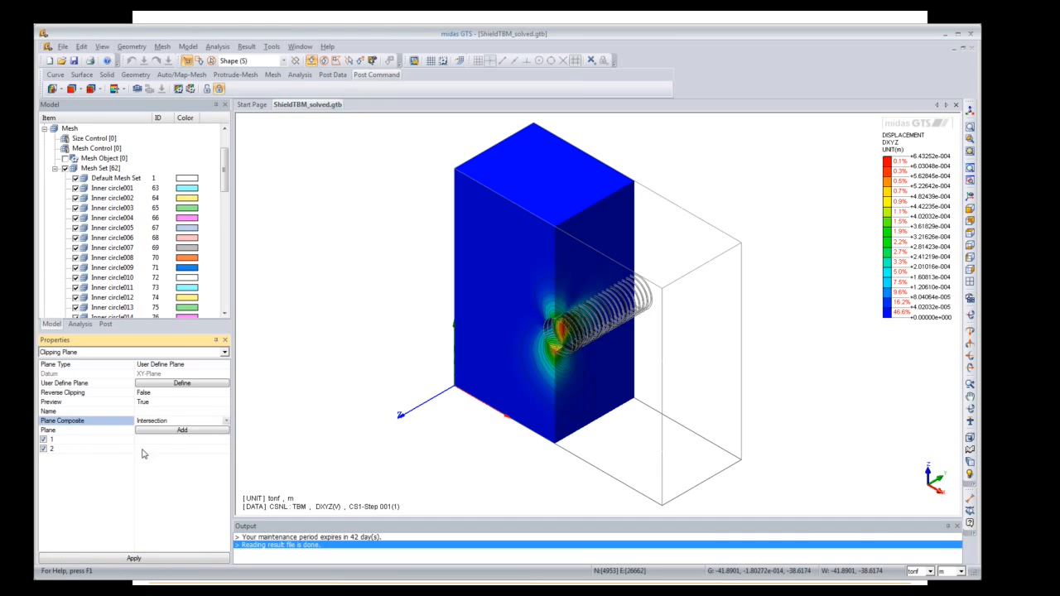
left_click(83, 559)
left_click(52, 451)
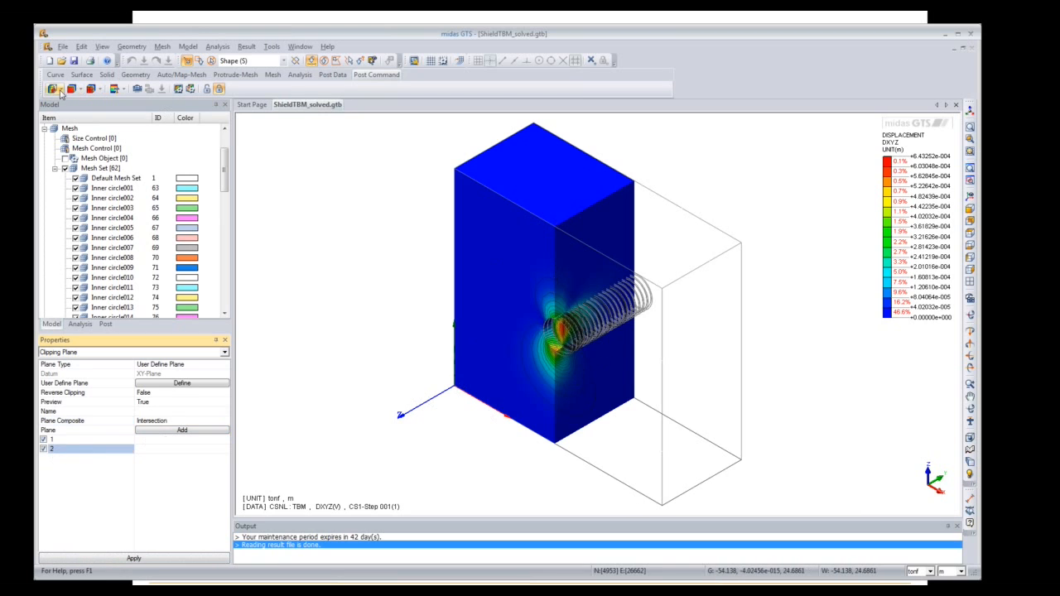
Step: Define a horizontal Z-axis clipping plane and add it as plane 3
left_click(182, 383)
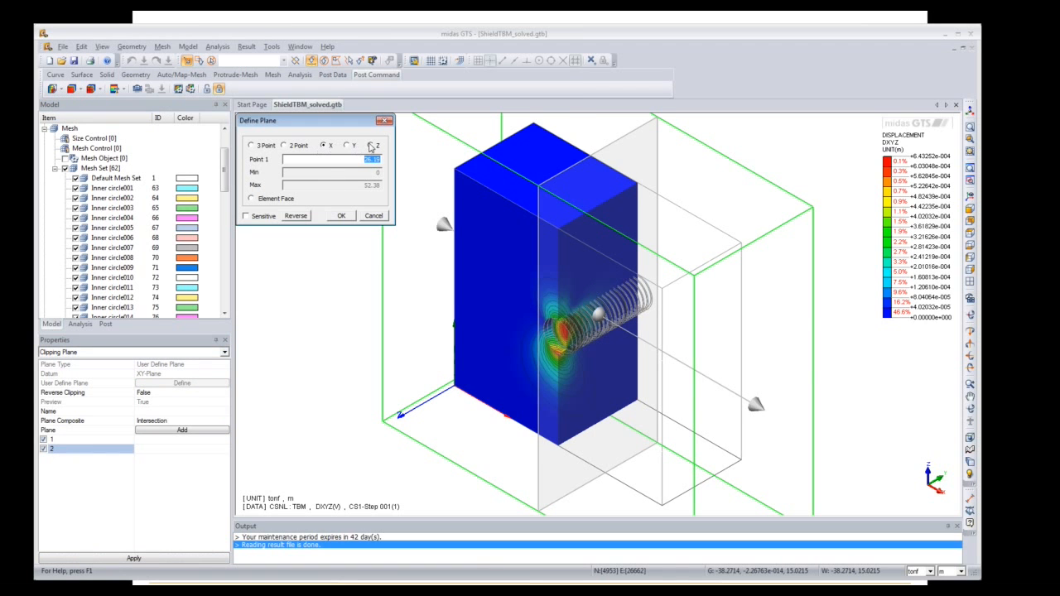
left_click(372, 146)
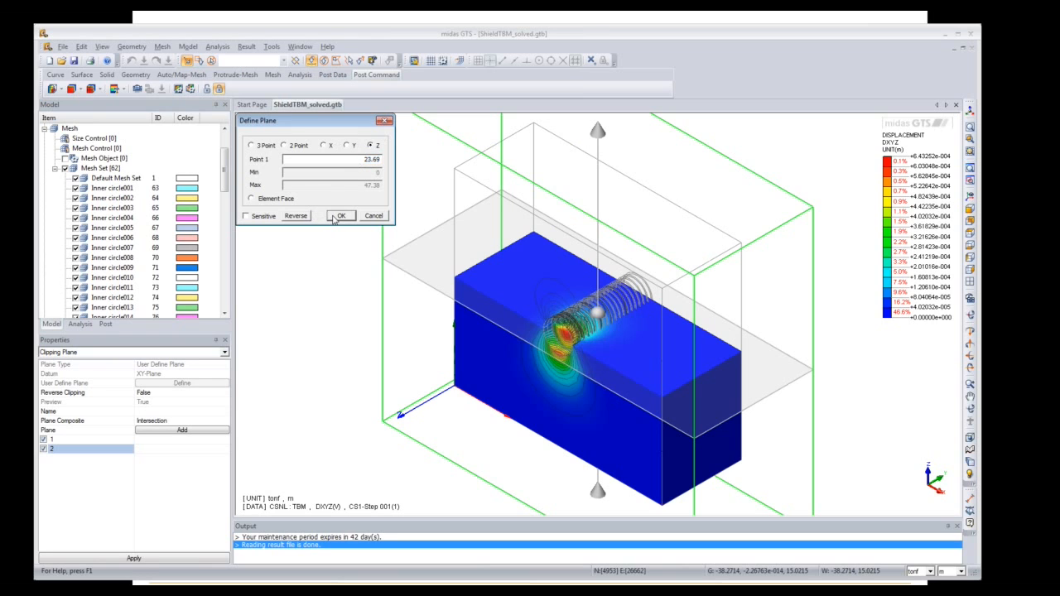
left_click(339, 216)
left_click(169, 412)
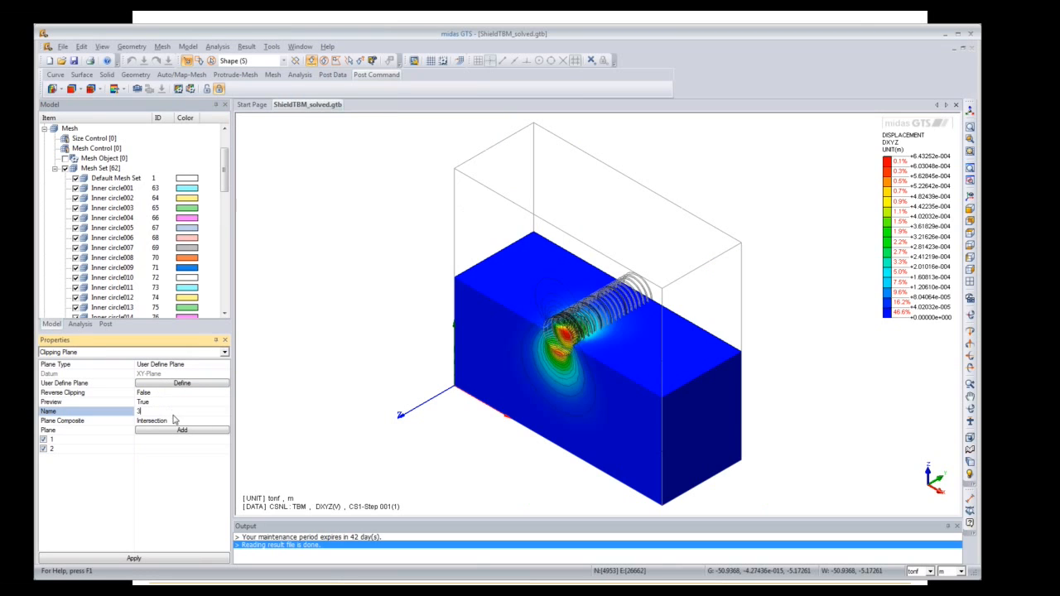
left_click(186, 431)
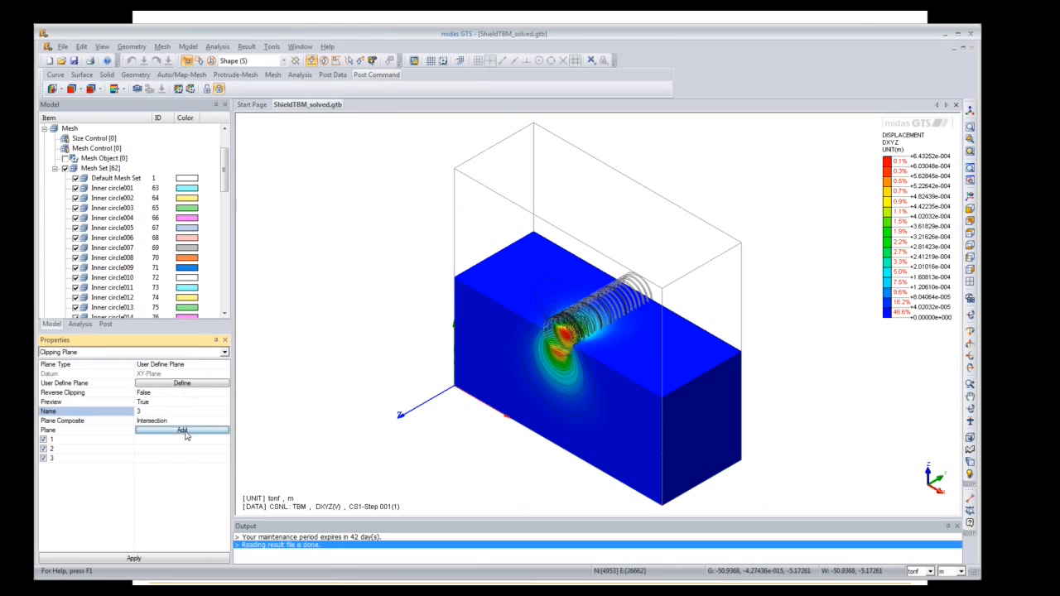
Step: Toggle plane 1 off and back on, set the planes to combine as Union, and apply
left_click(69, 460)
left_click(57, 441)
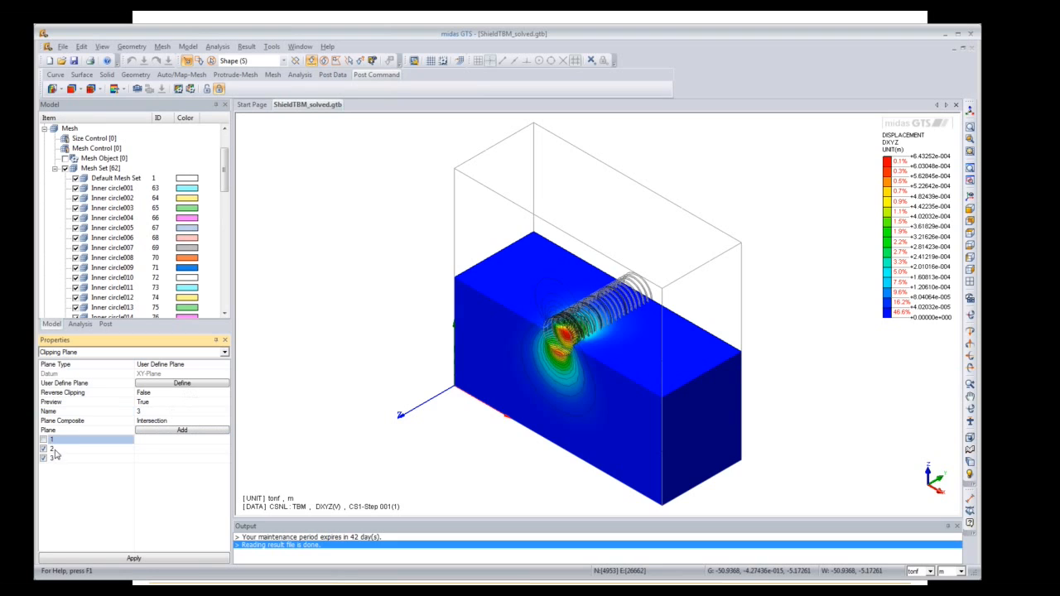
left_click(131, 560)
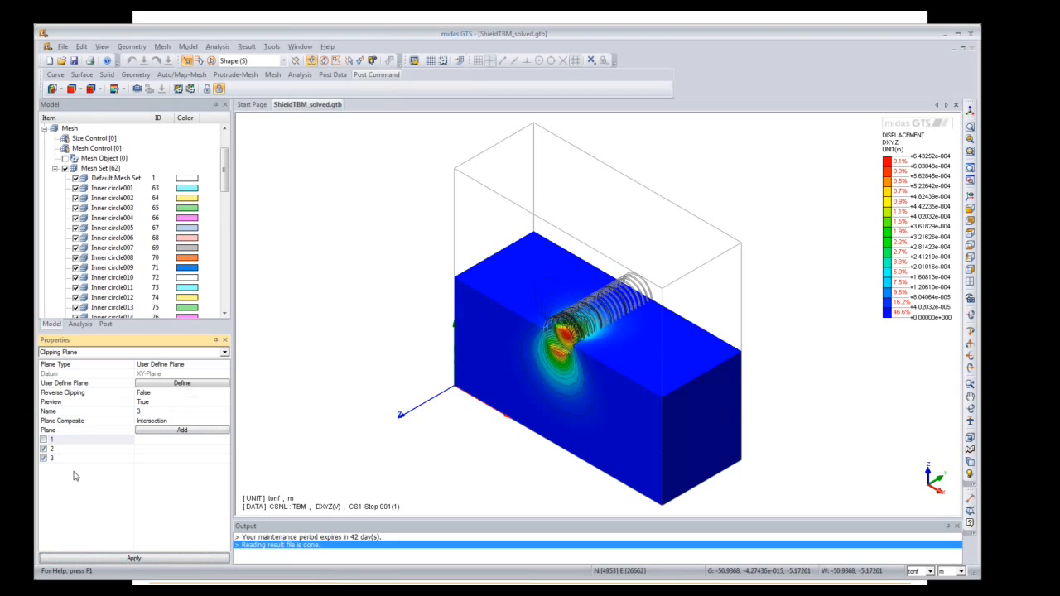
left_click(44, 440)
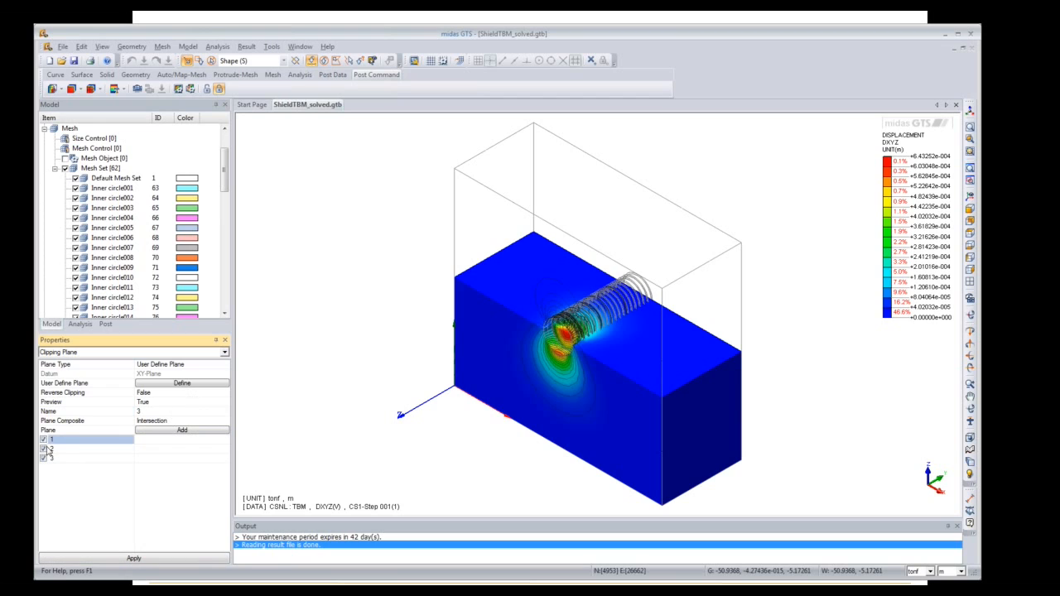
left_click(182, 423)
left_click(228, 423)
left_click(188, 443)
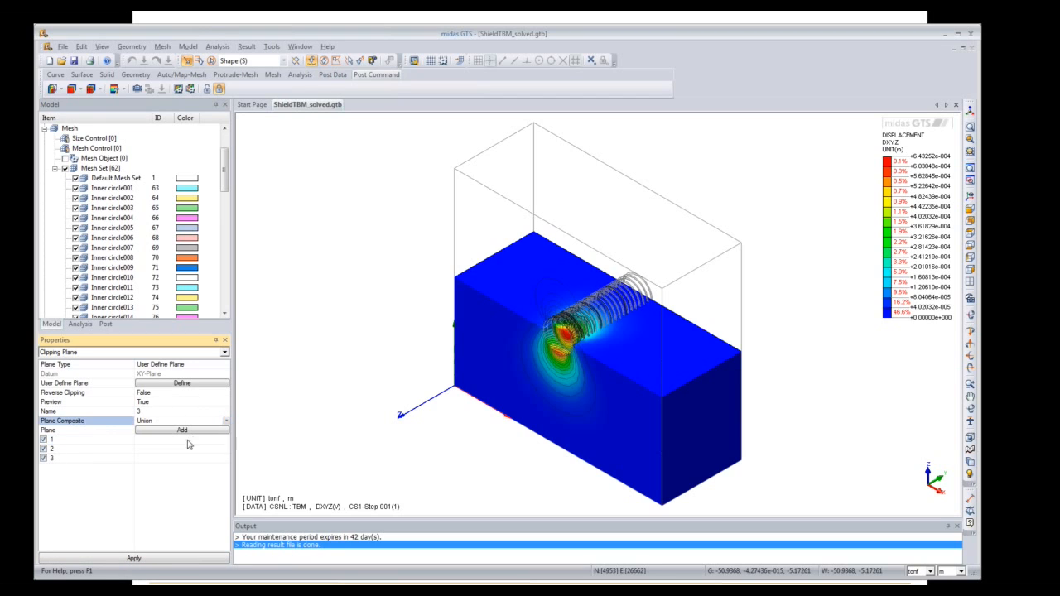
left_click(146, 559)
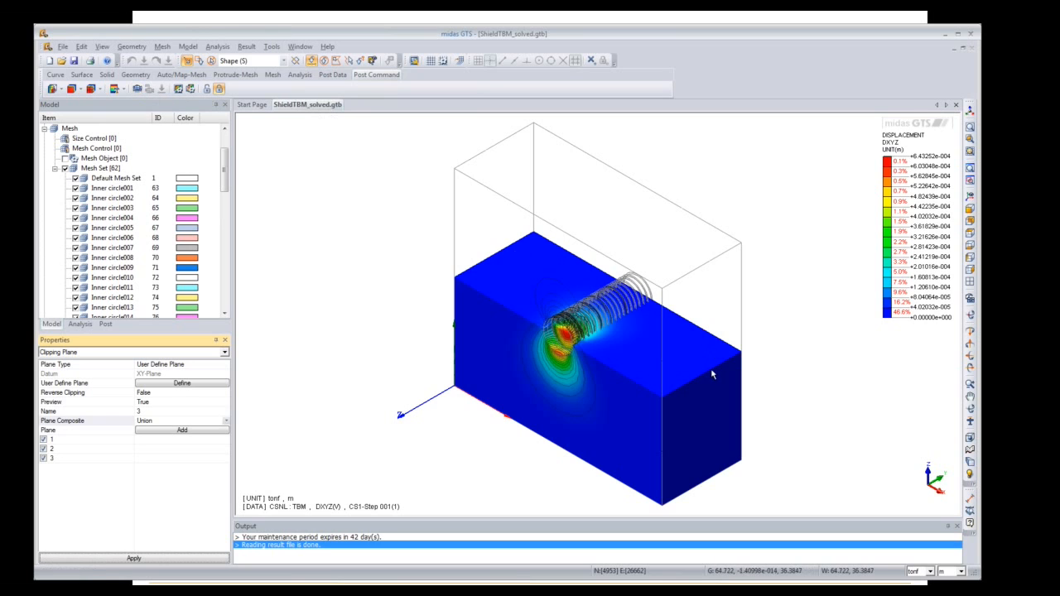
Step: Animate DXYZ displacement over all stages from IS to CS17 and start recording
left_click(140, 93)
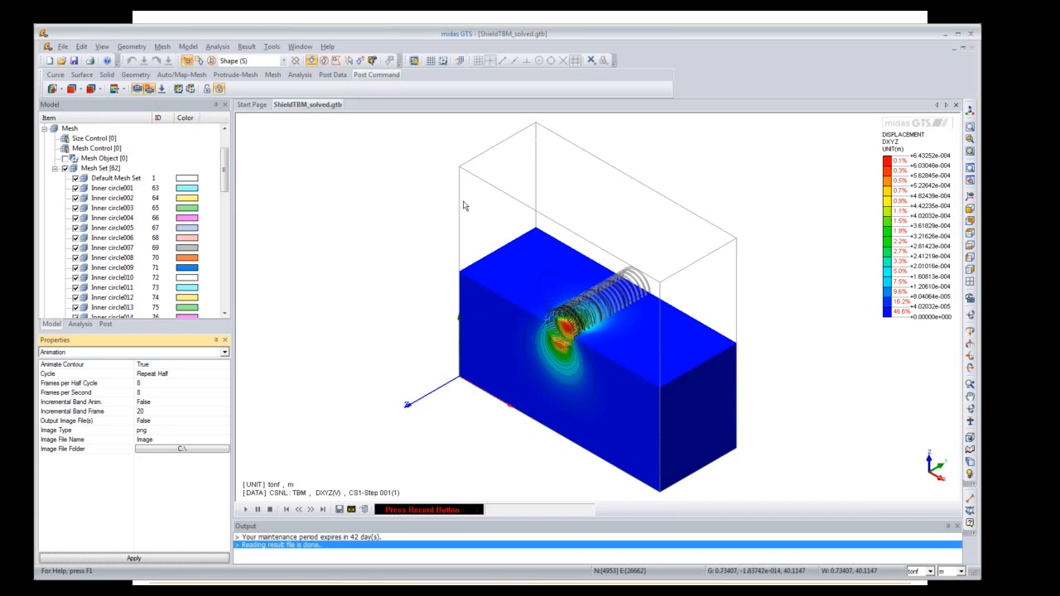
left_click(164, 89)
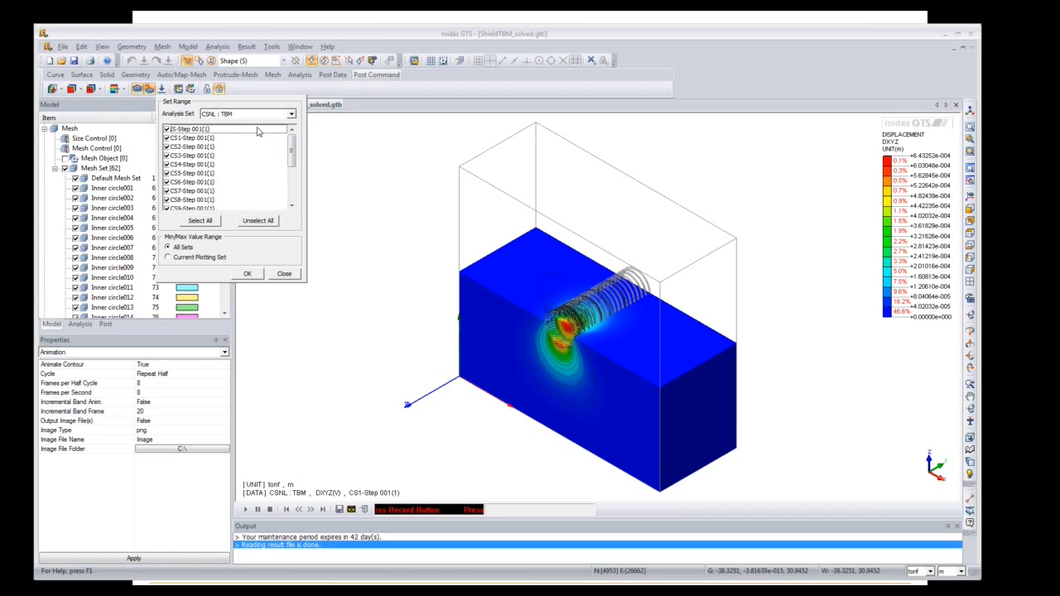
left_click_drag(294, 149, 292, 202)
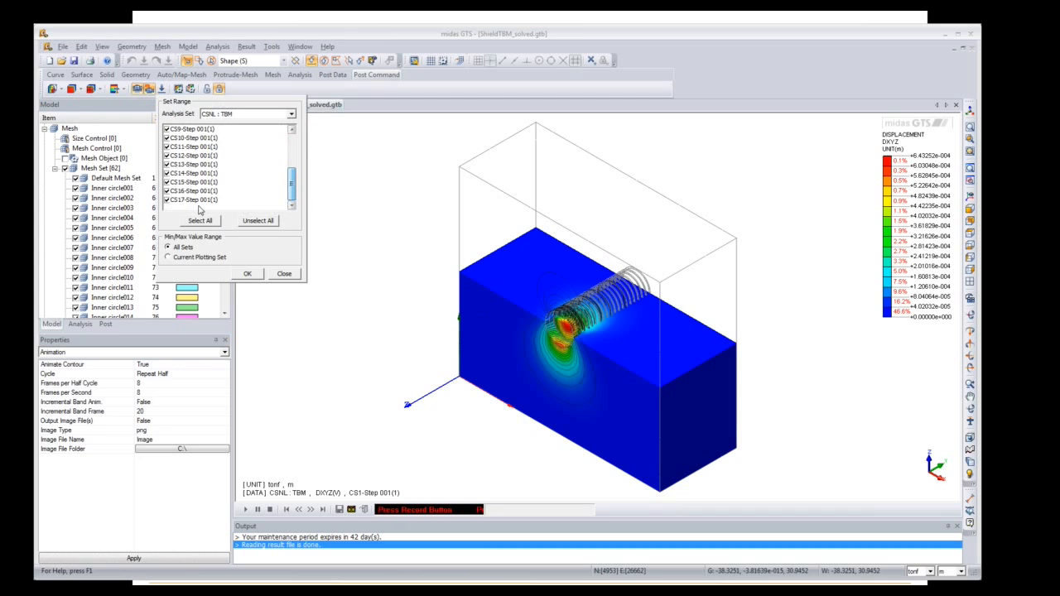
left_click(246, 274)
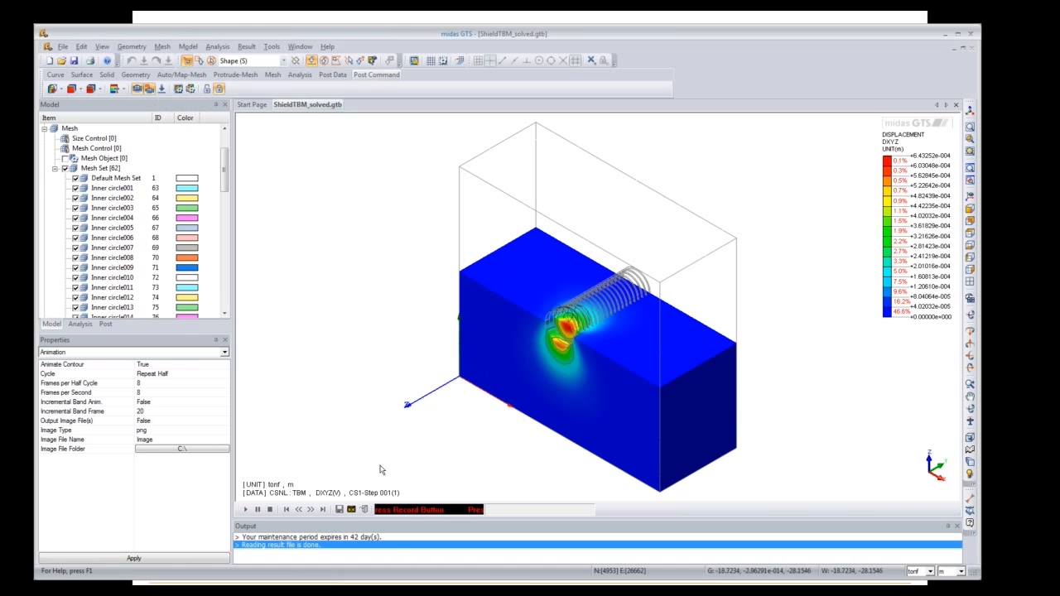
left_click(351, 509)
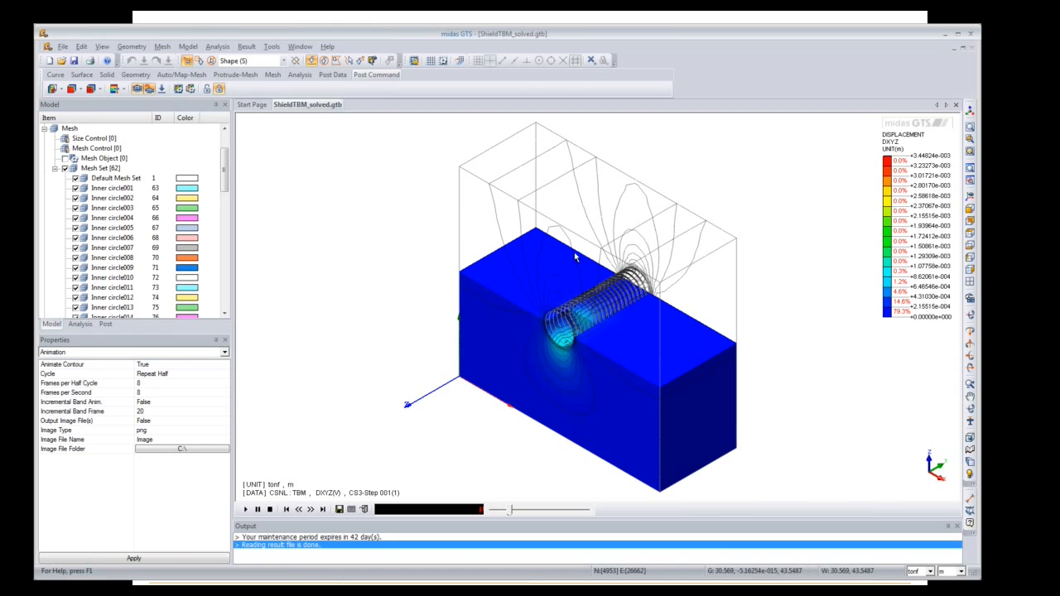
Step: Stop recording and save the stage animation as an AVI video
left_click(339, 510)
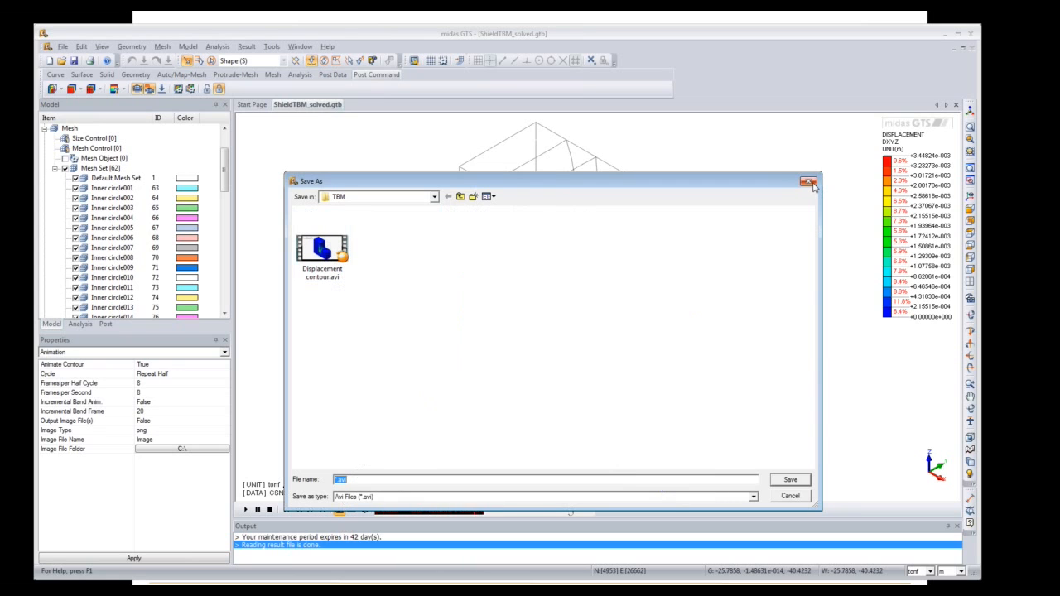
left_click(797, 497)
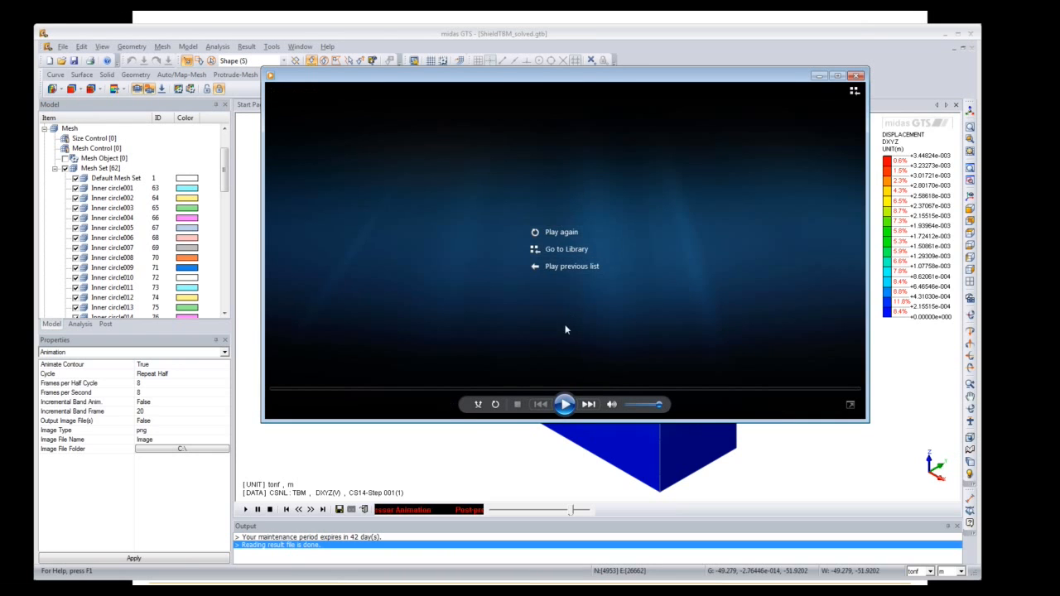
Step: Replay the displacement-contour video from the start, then close Windows Media Player
left_click(561, 235)
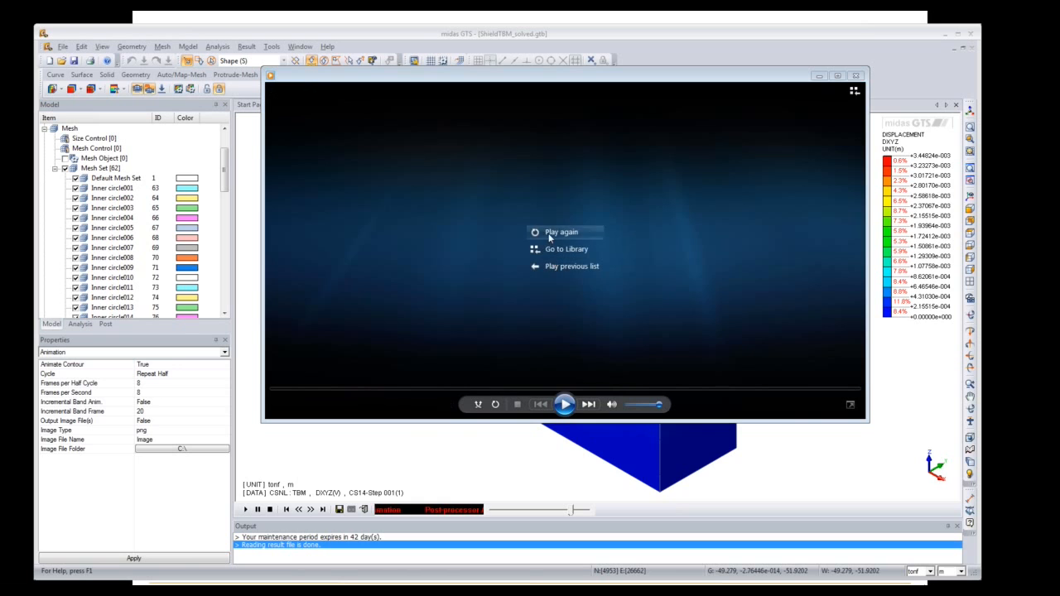
left_click(548, 235)
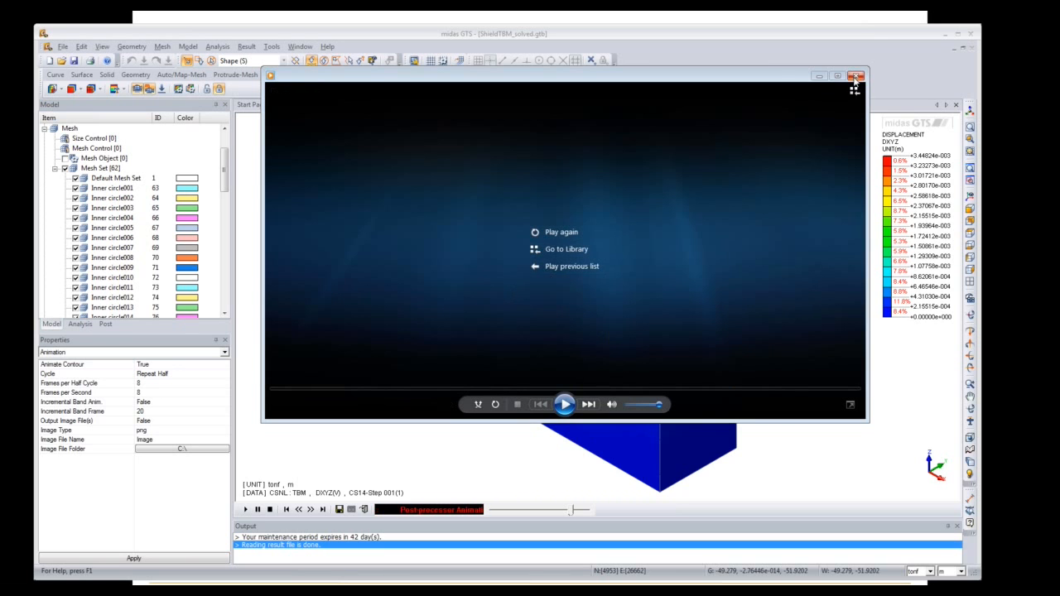
left_click(856, 77)
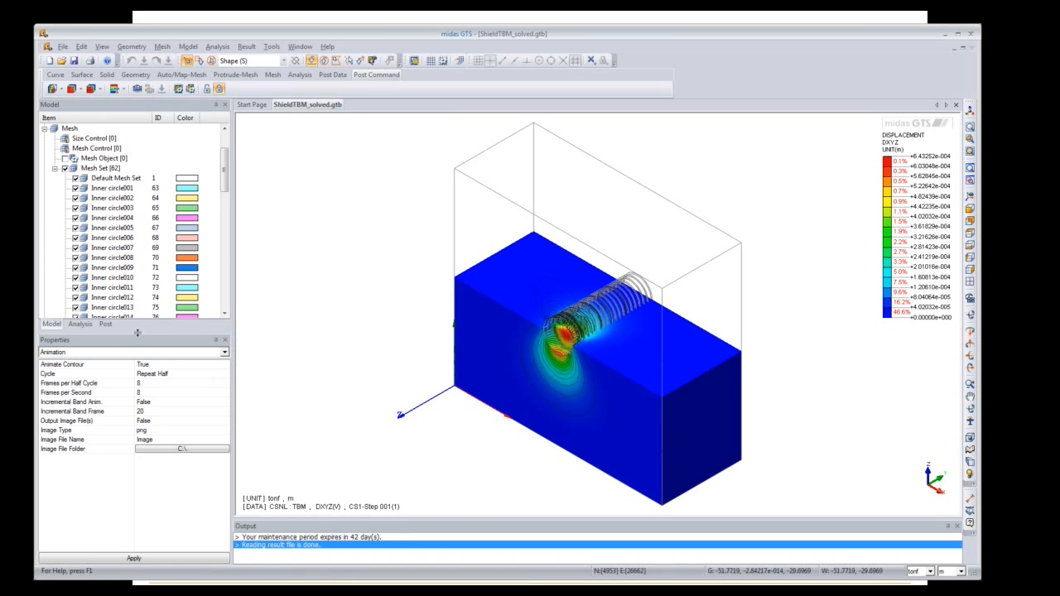
Step: Toggle element edges and bring up the Extract Result dialog, moved off the model
left_click(89, 91)
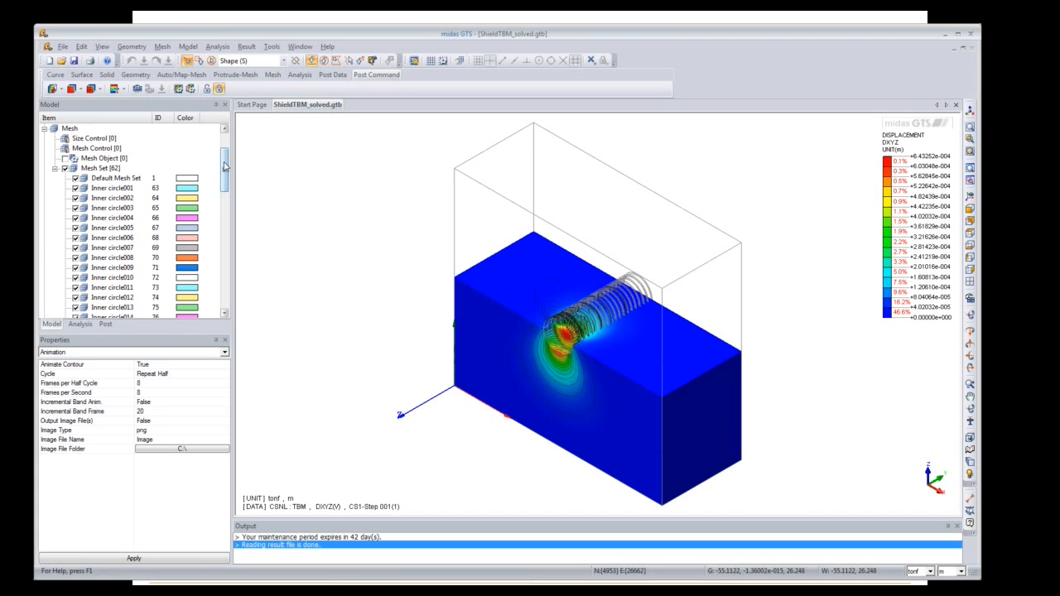
left_click(247, 47)
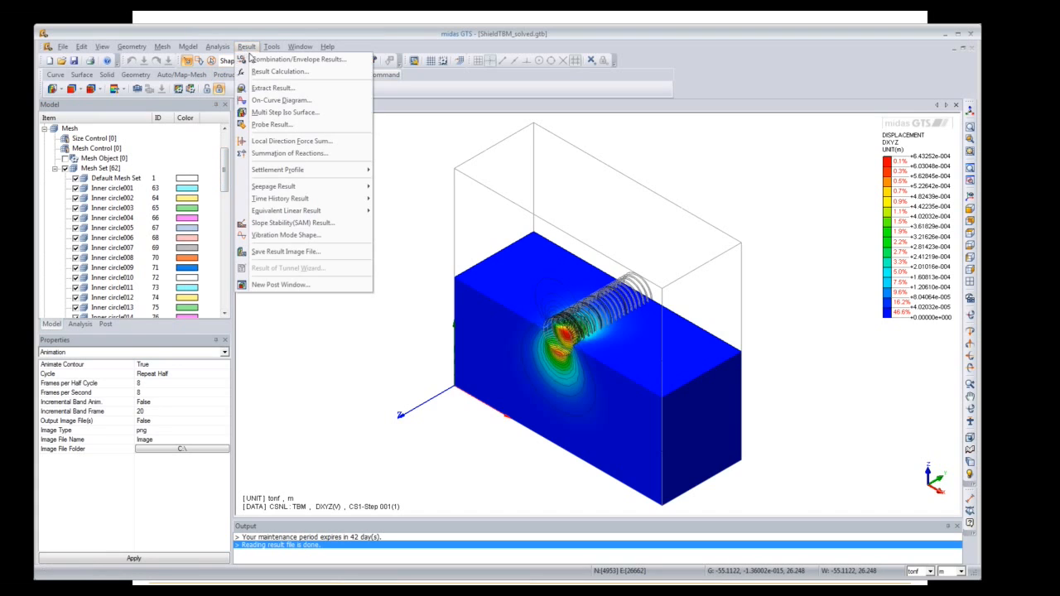
left_click(273, 87)
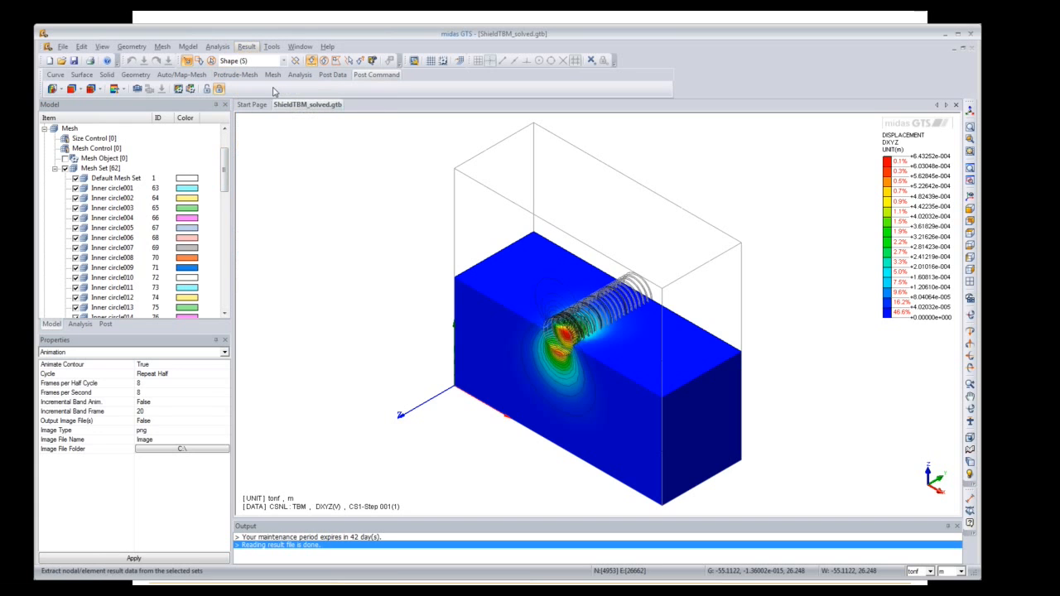
left_click_drag(179, 125, 381, 124)
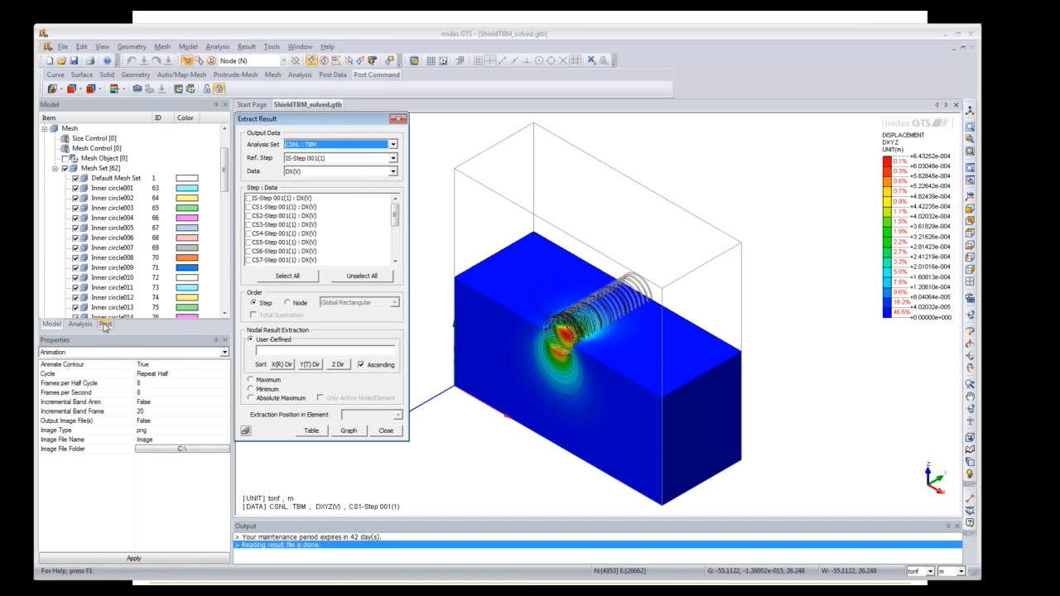
Step: Hide and reshow the mesh sets, then unload results to show the plain cyan mesh
left_click(65, 169)
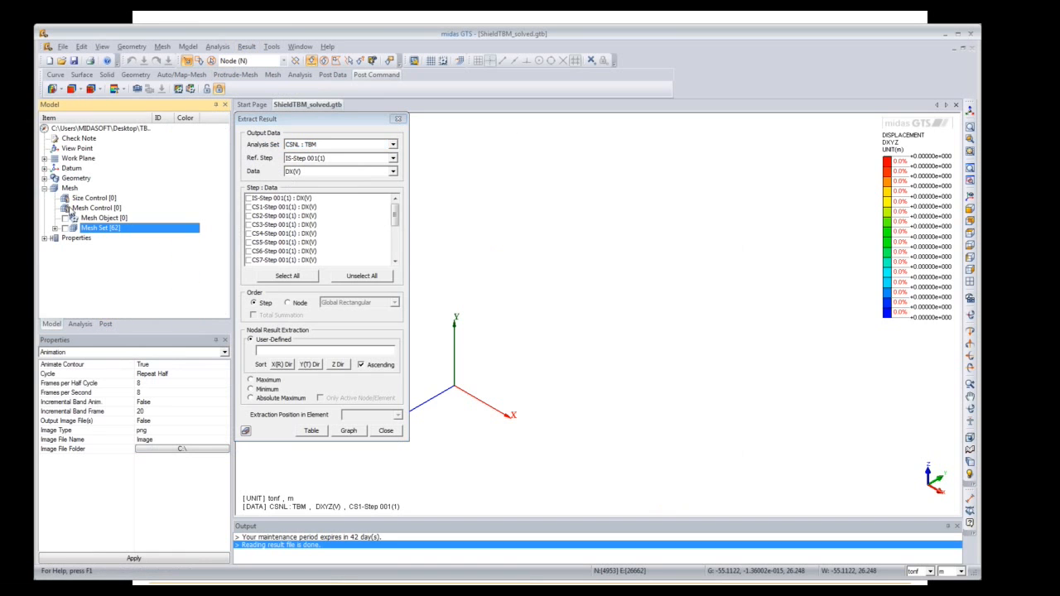
left_click(66, 228)
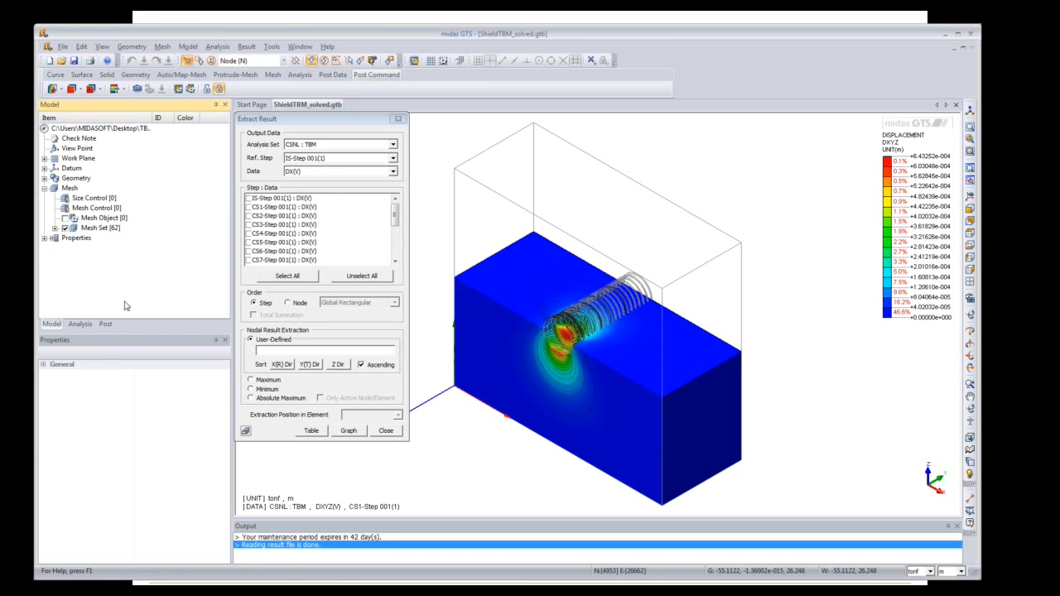
left_click(105, 324)
left_click(208, 89)
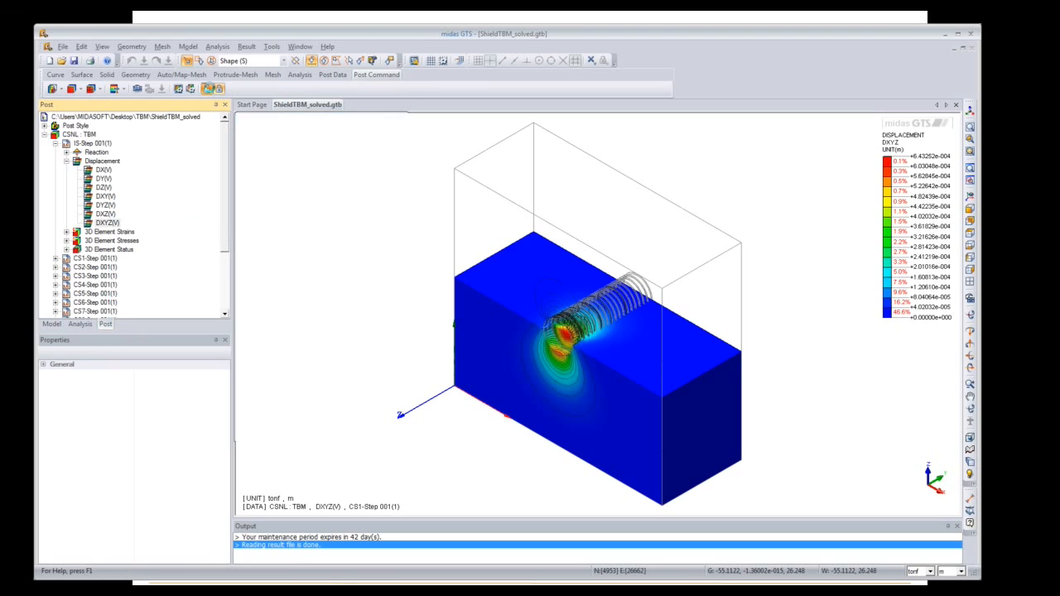
Step: Return to the model tree and view the model from the Front
left_click(50, 324)
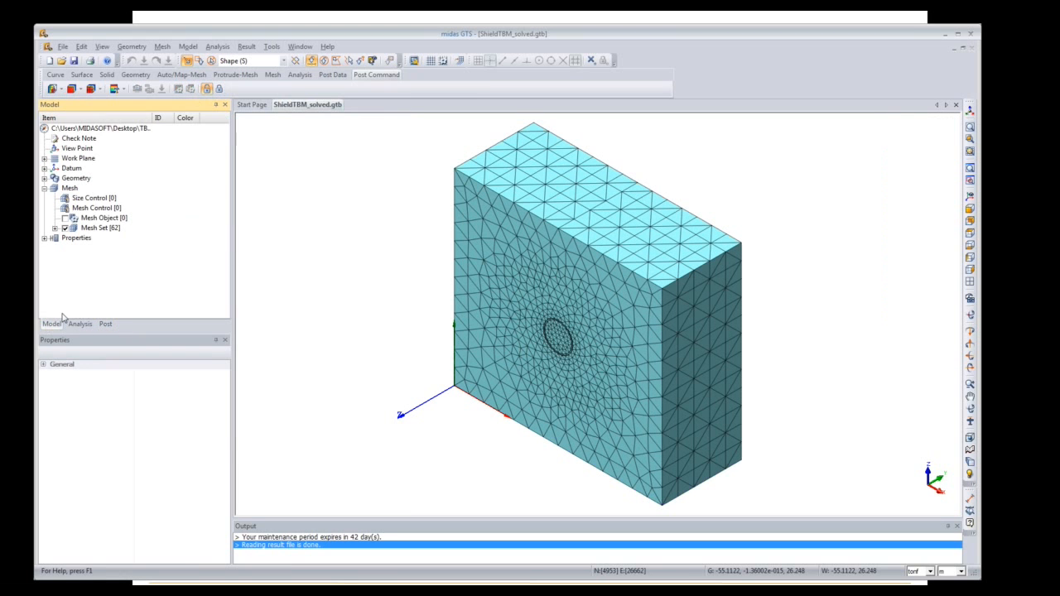
left_click(218, 89)
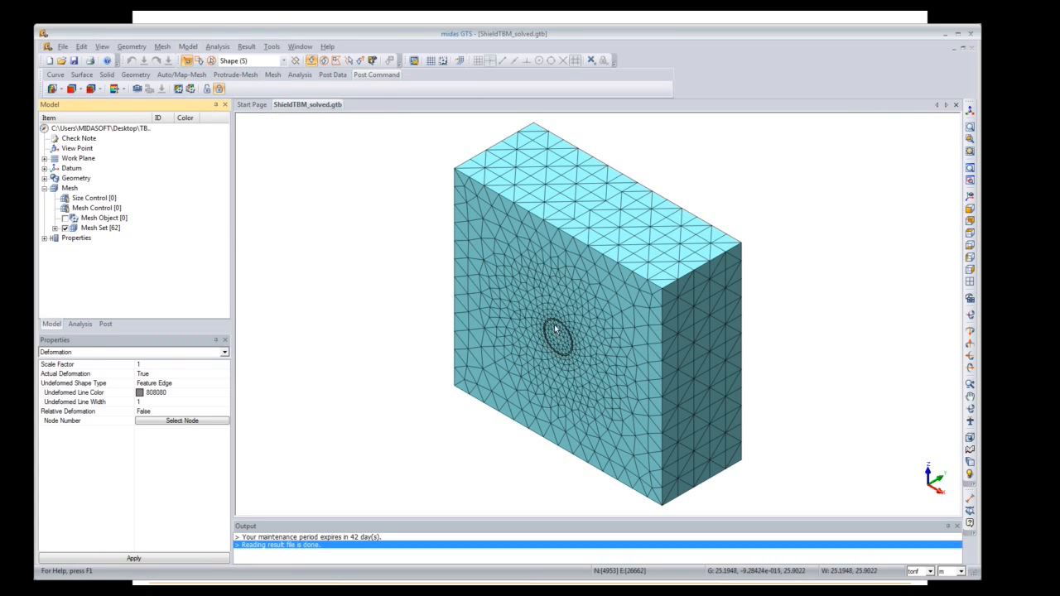
left_click(971, 211)
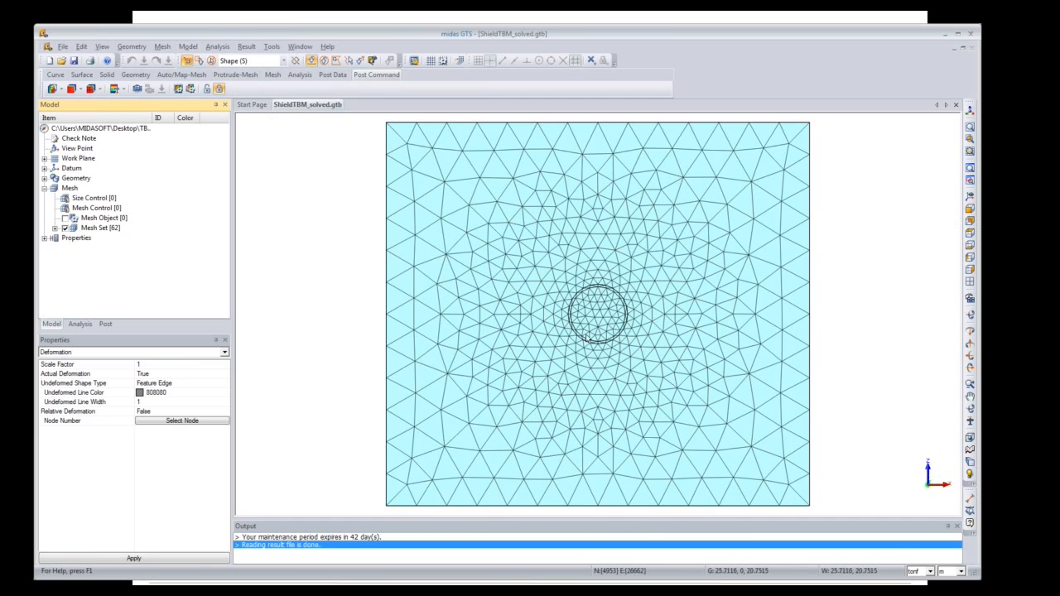
Step: Hide the circular tunnel mesh using the Mesh (M) selection filter
left_click(256, 63)
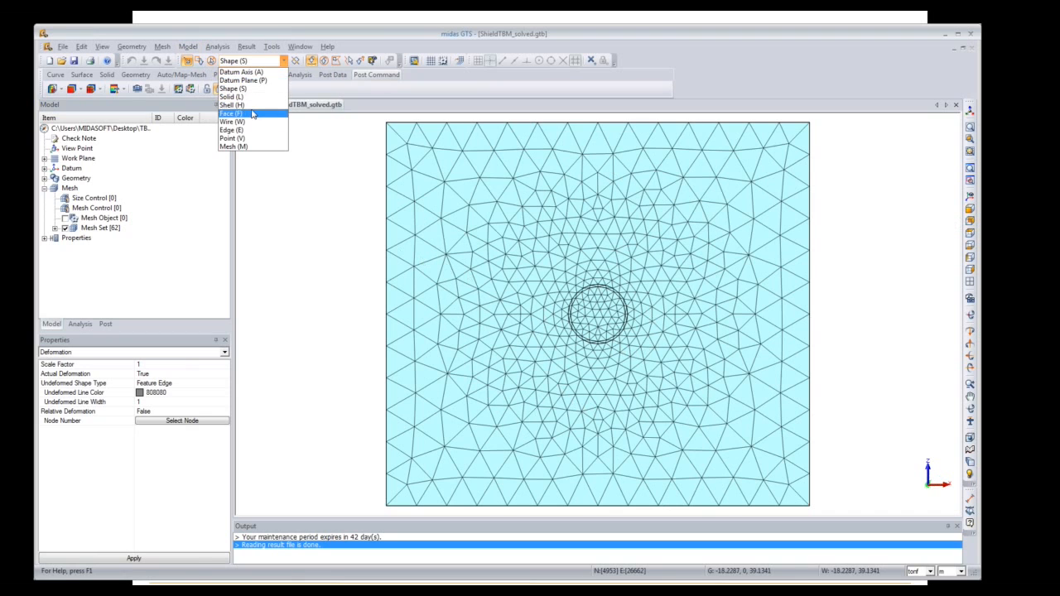
left_click(234, 147)
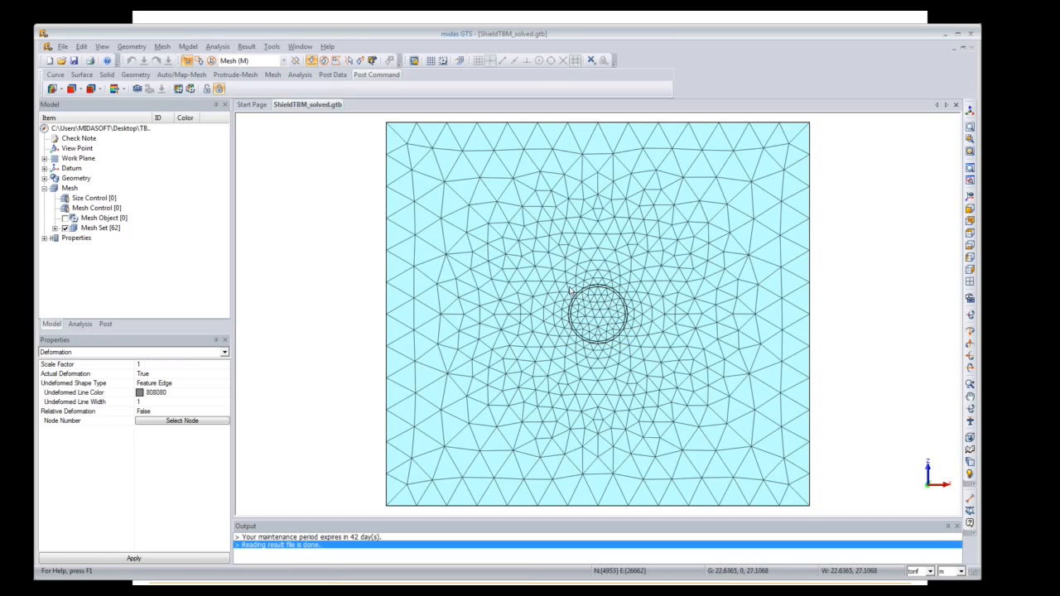
left_click_drag(566, 290, 633, 333)
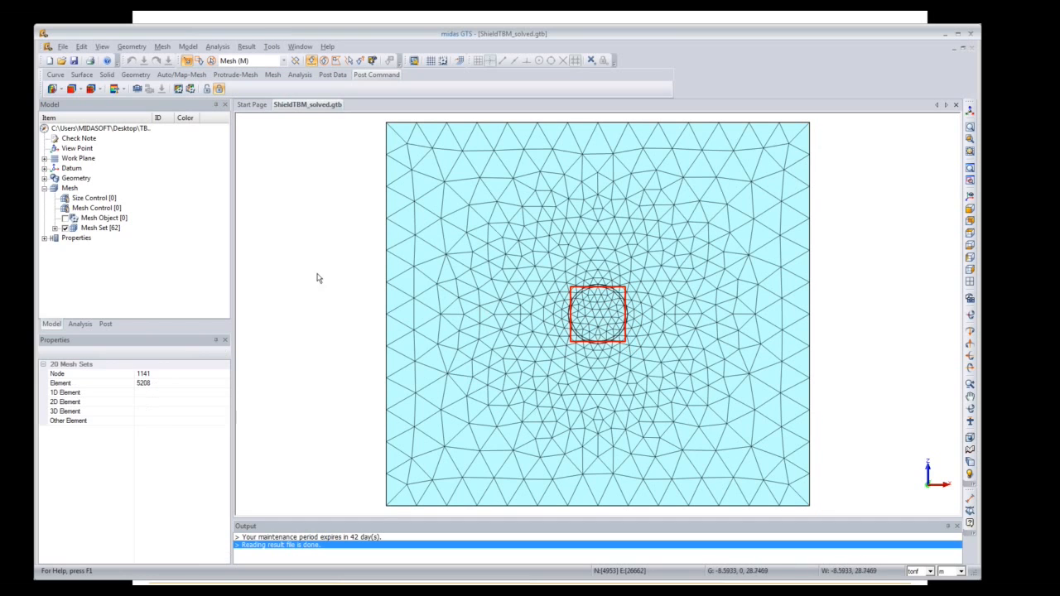
right_click(582, 320)
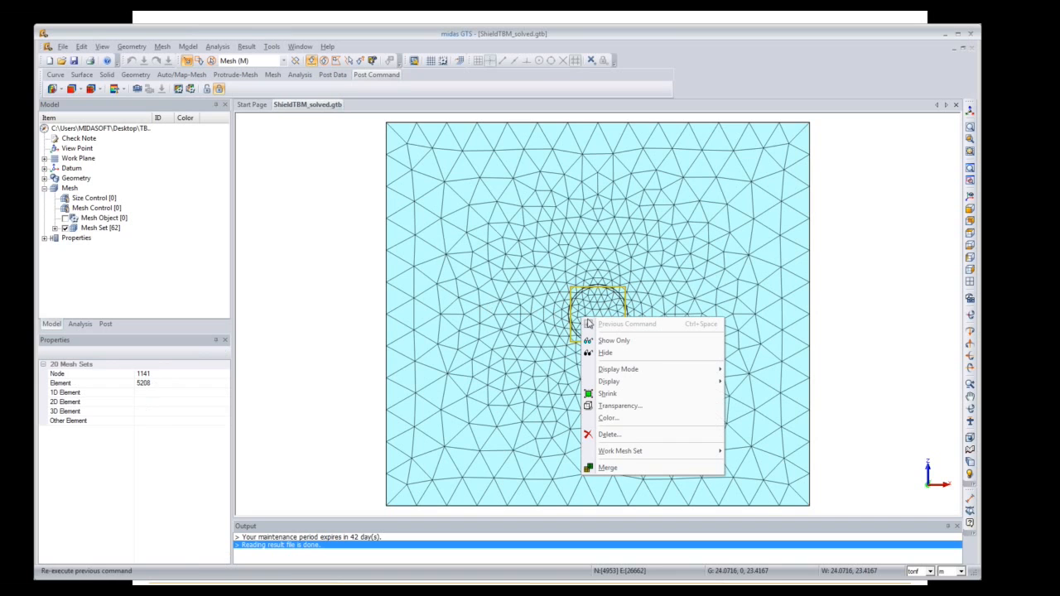
left_click(596, 353)
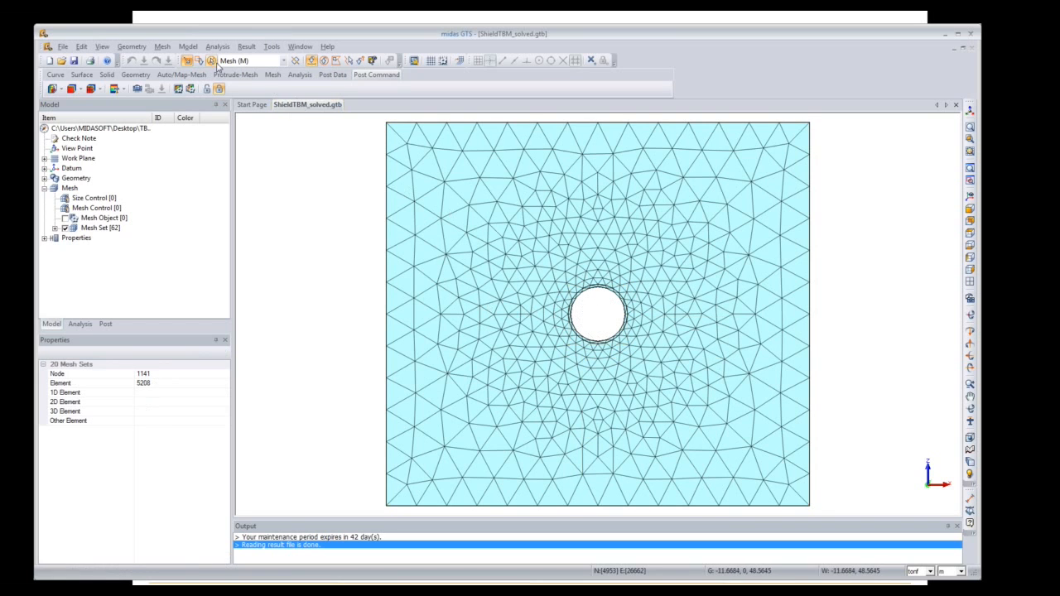
left_click(247, 47)
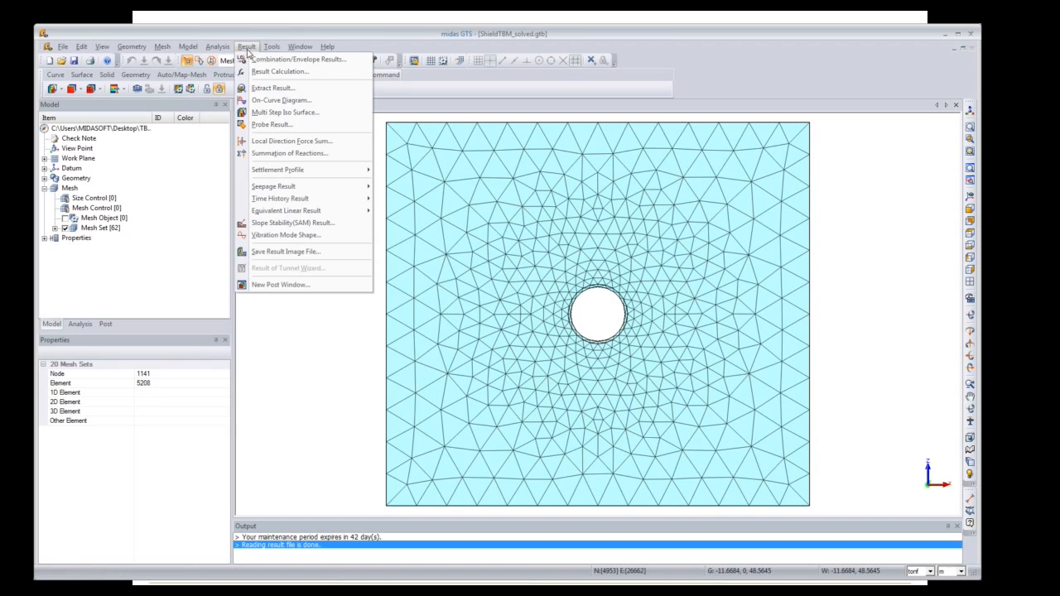
Step: Set Extract Result to DZ(V) data with every construction stage selected
left_click(273, 88)
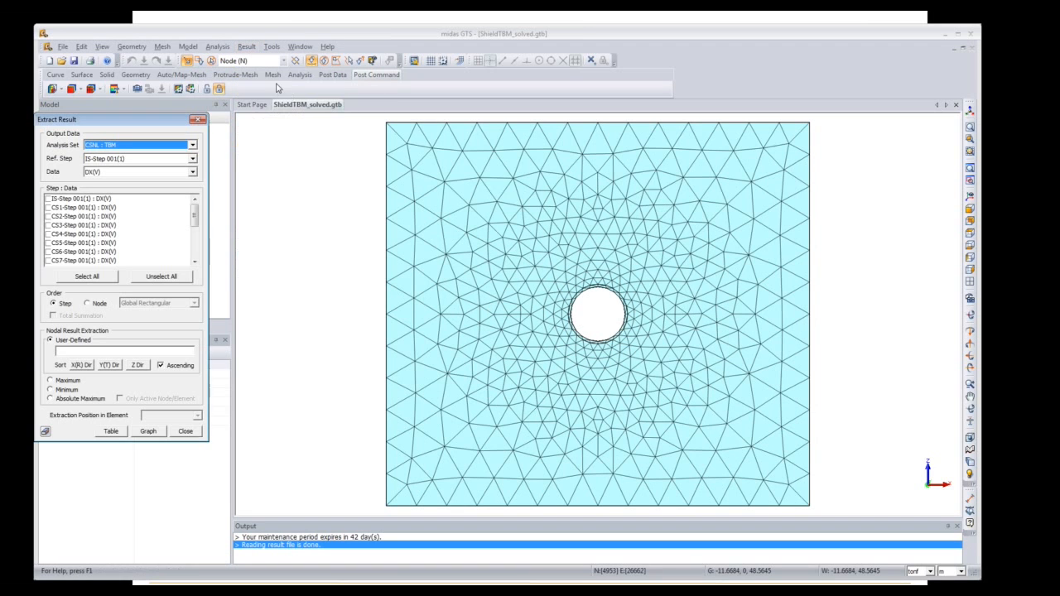
left_click(192, 173)
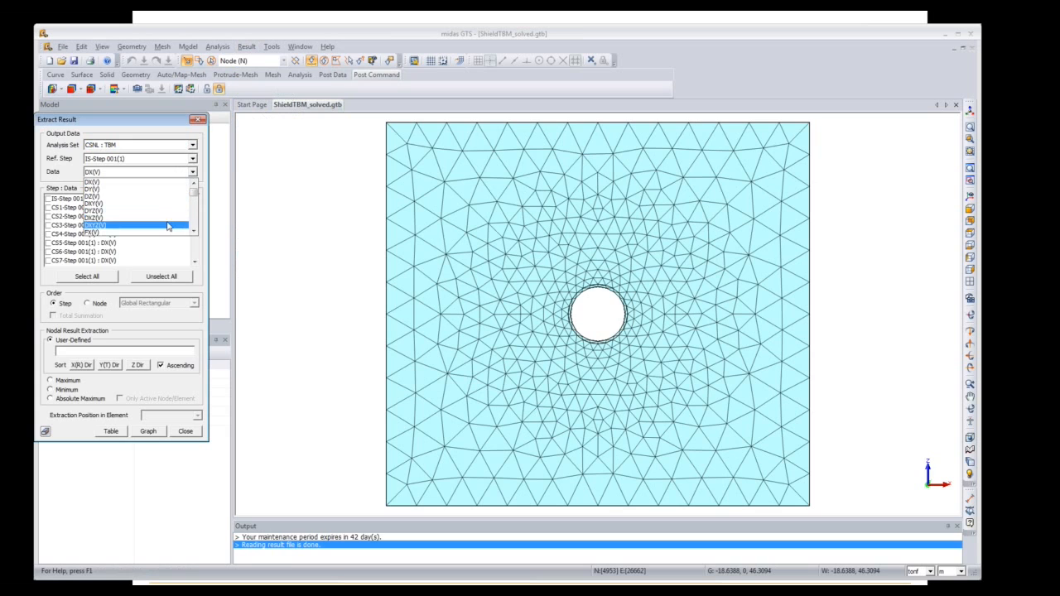
left_click(166, 197)
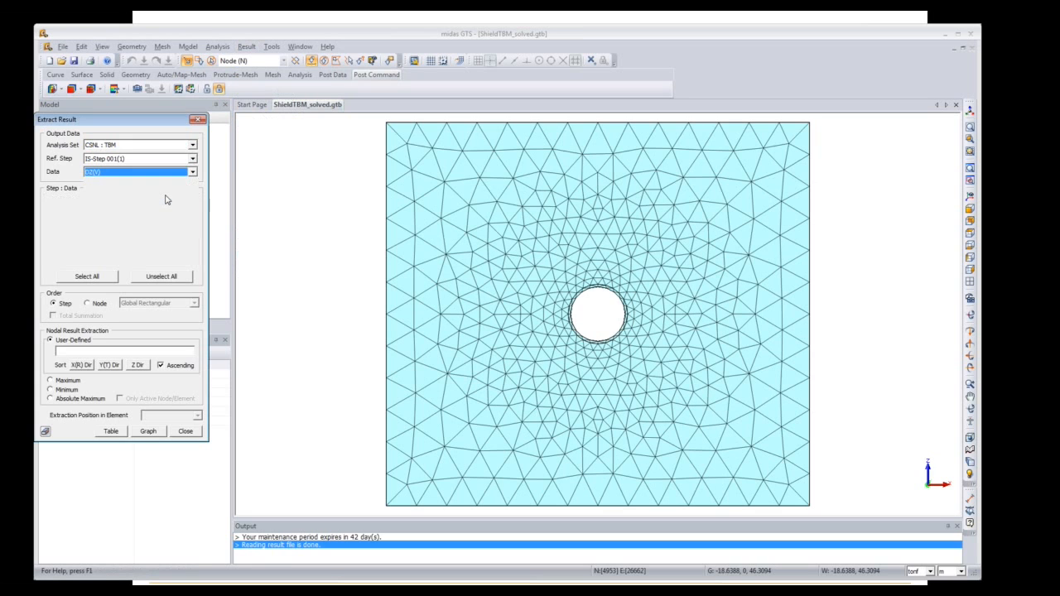
left_click(84, 278)
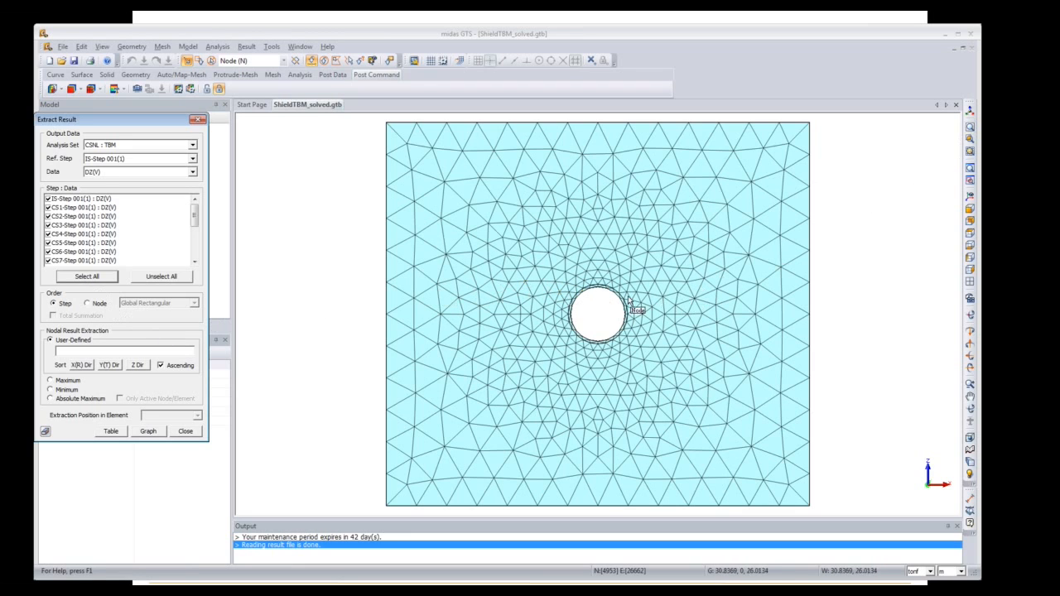
Step: Pick the tunnel-crown node, tabulate its DZ values, select the table and bring up Book1
scroll(602, 312, "up", 5)
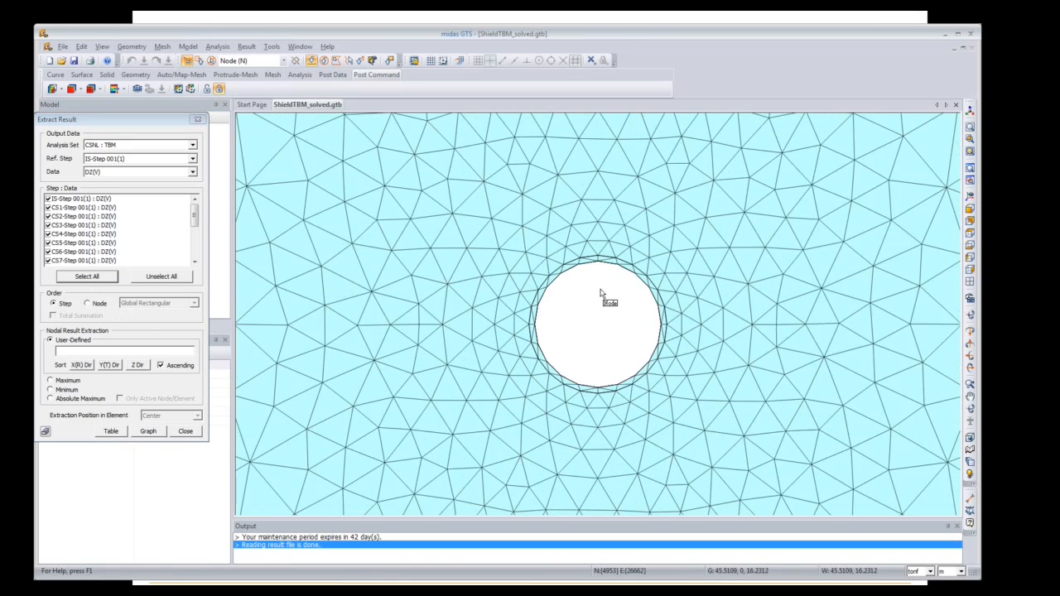
scroll(601, 292, "up", 2)
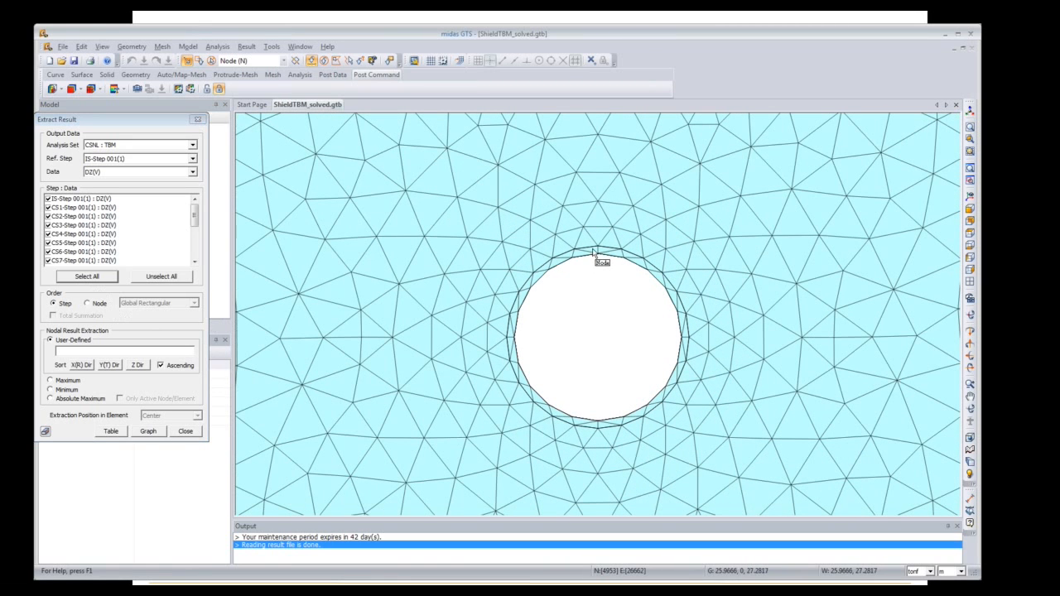
left_click(596, 252)
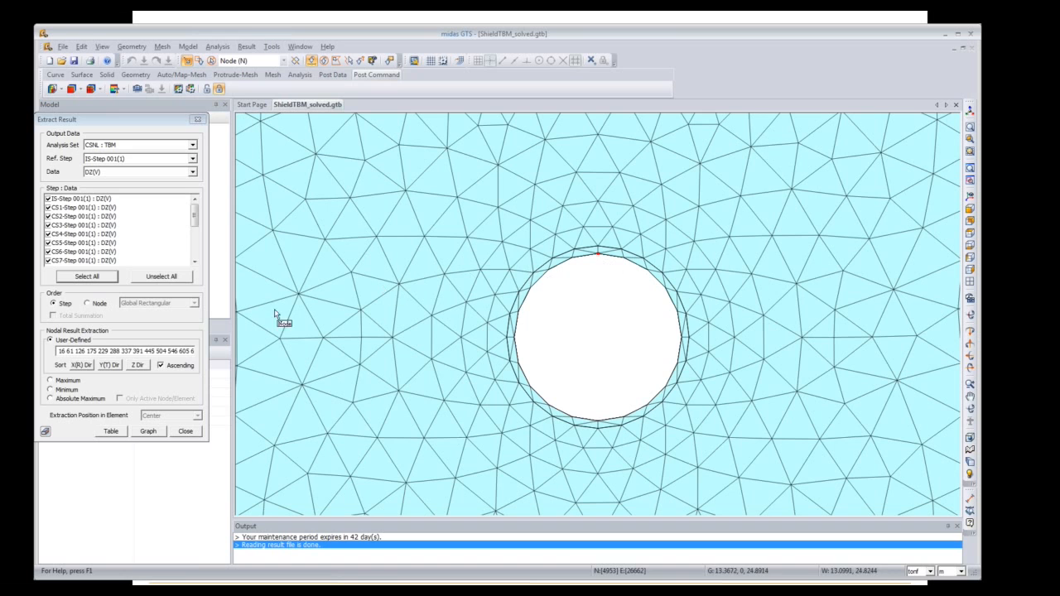
left_click(111, 433)
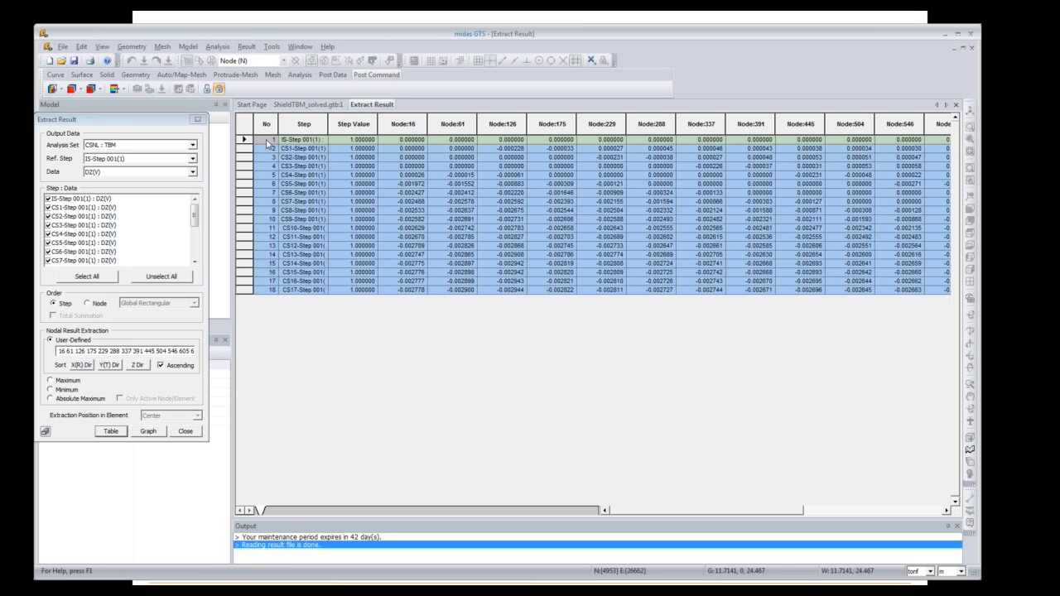
left_click_drag(268, 145, 975, 299)
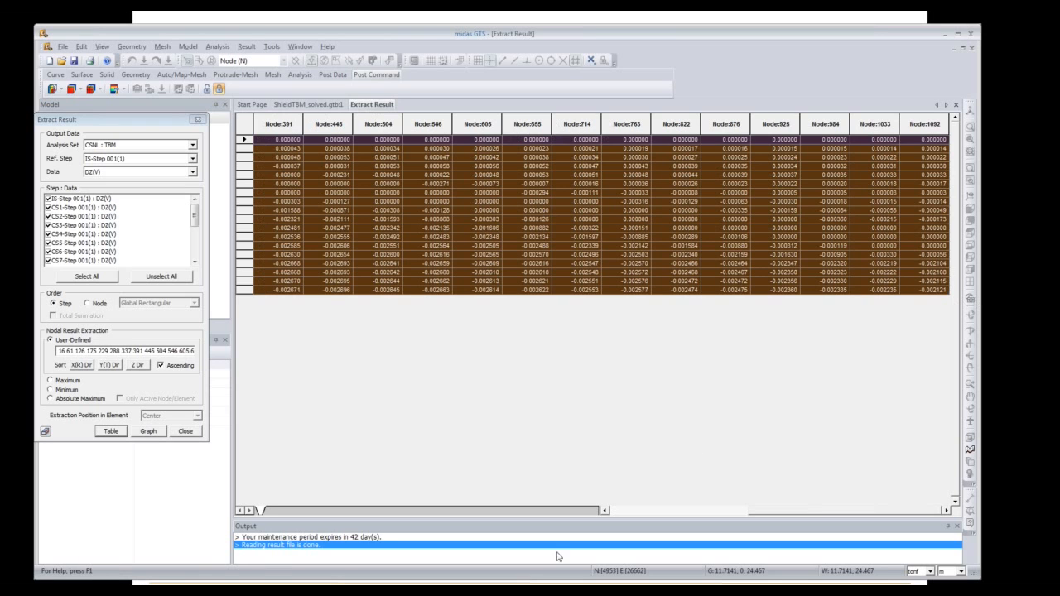
mouse_move(263, 591)
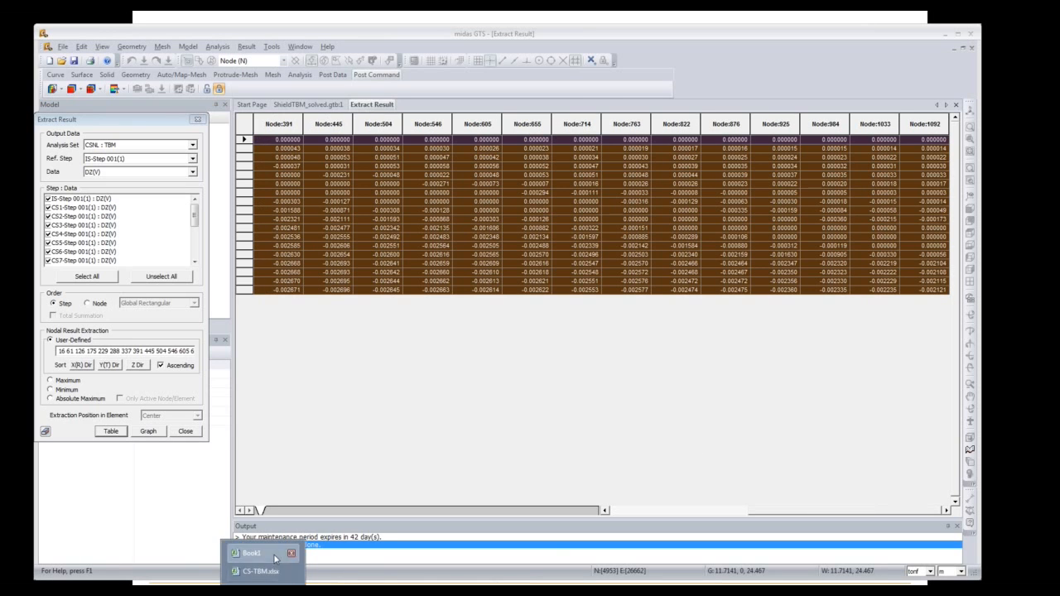
left_click(275, 555)
Step: Paste the DZ(V) table at cell A1 and widen columns E and G
left_click(180, 182)
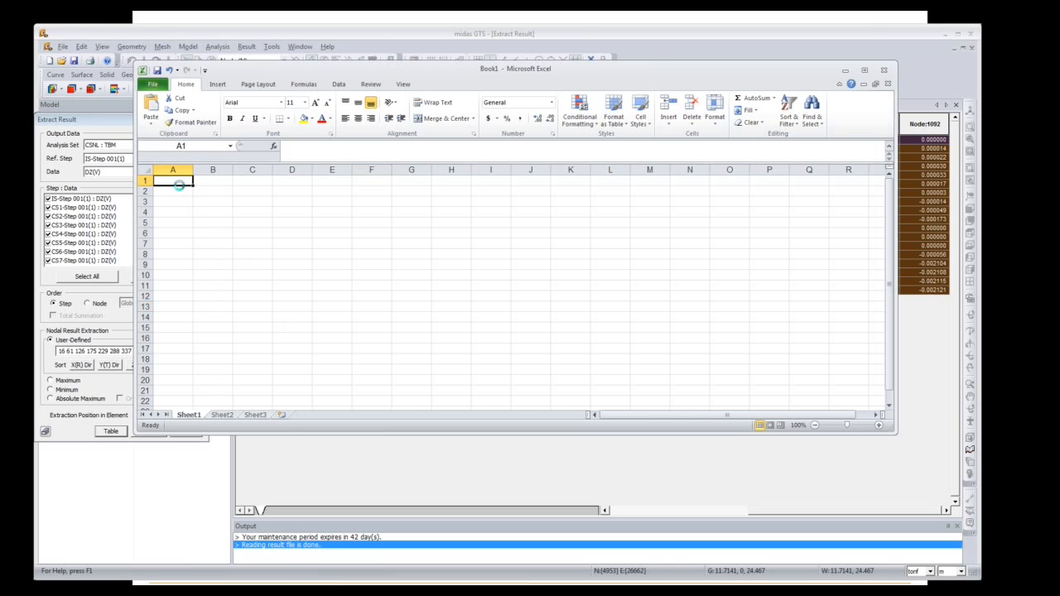
key("ctrl+v")
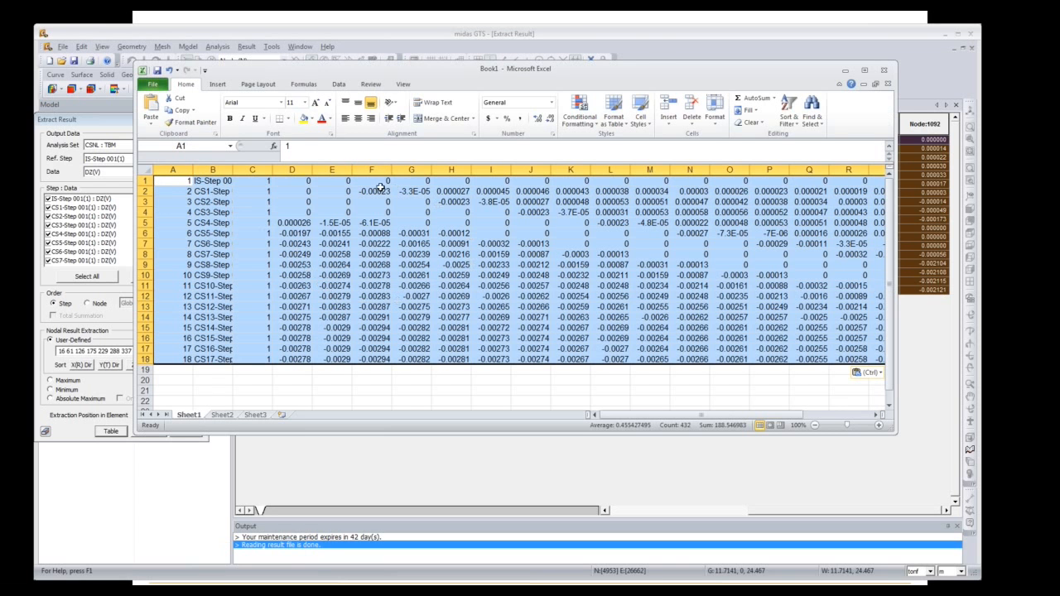
left_click_drag(355, 171, 473, 169)
left_click(441, 275)
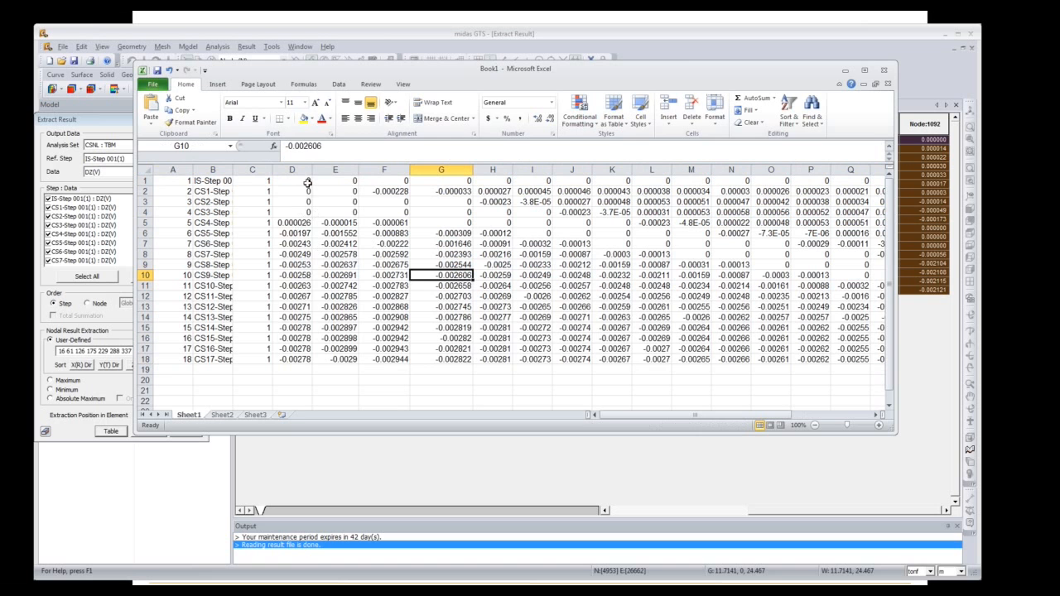
Step: Insert a trial Scatter chart of the node displacement columns, then delete it
left_click_drag(308, 182, 816, 356)
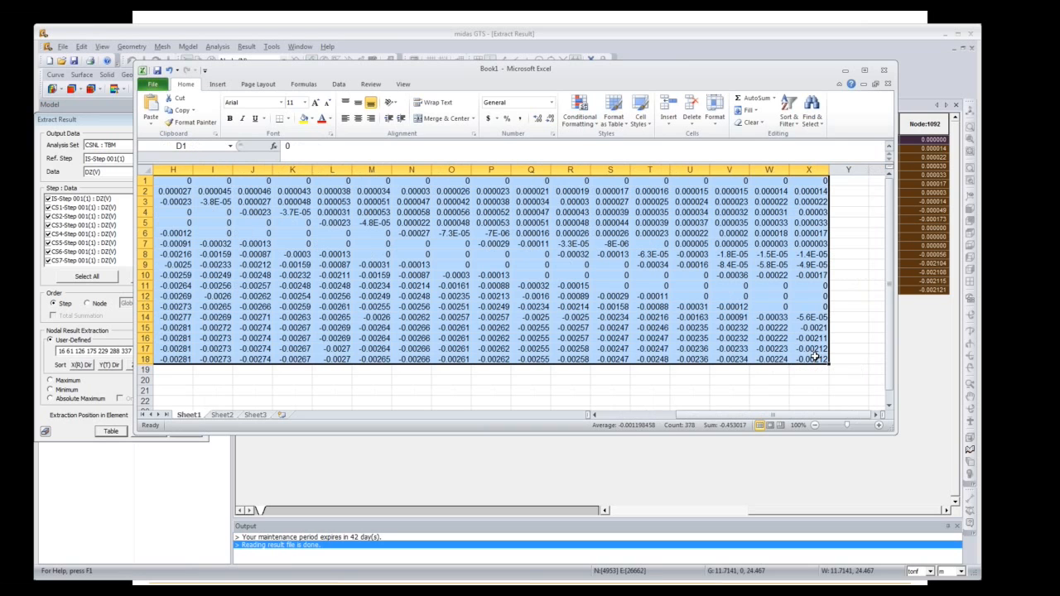
left_click(225, 86)
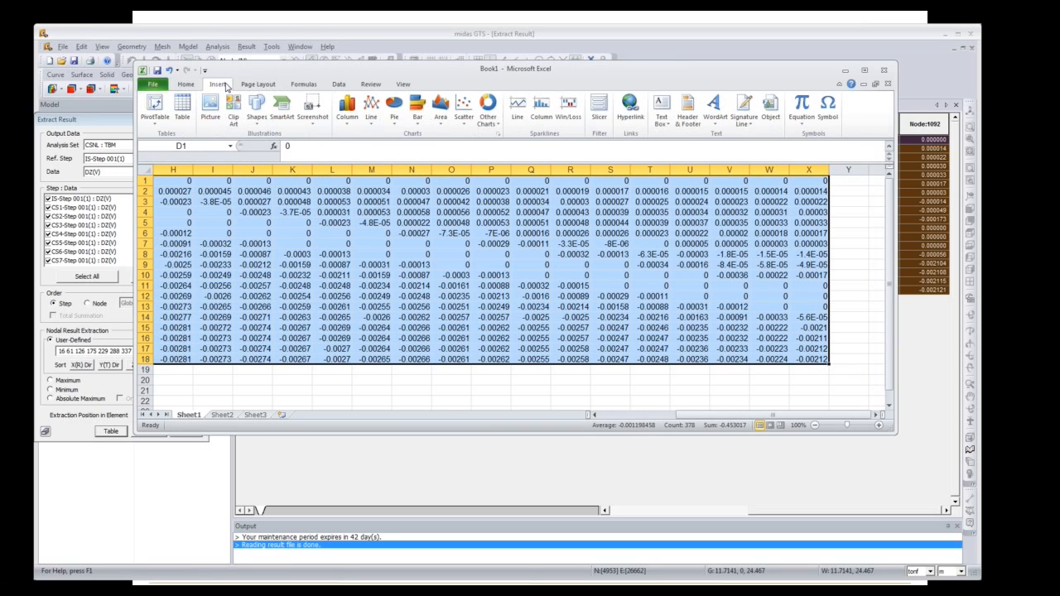
left_click(464, 108)
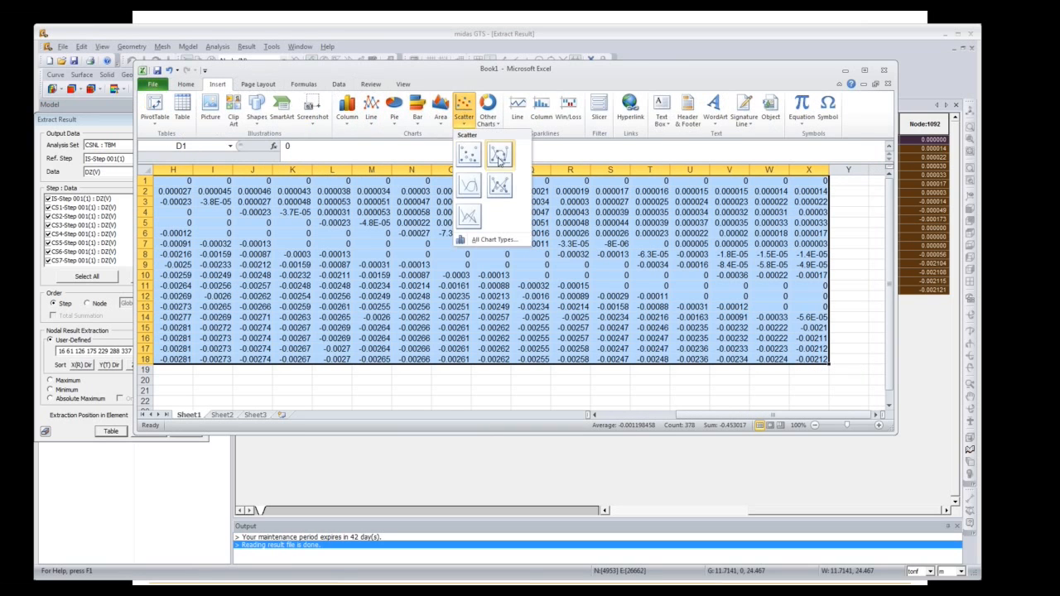
left_click(466, 153)
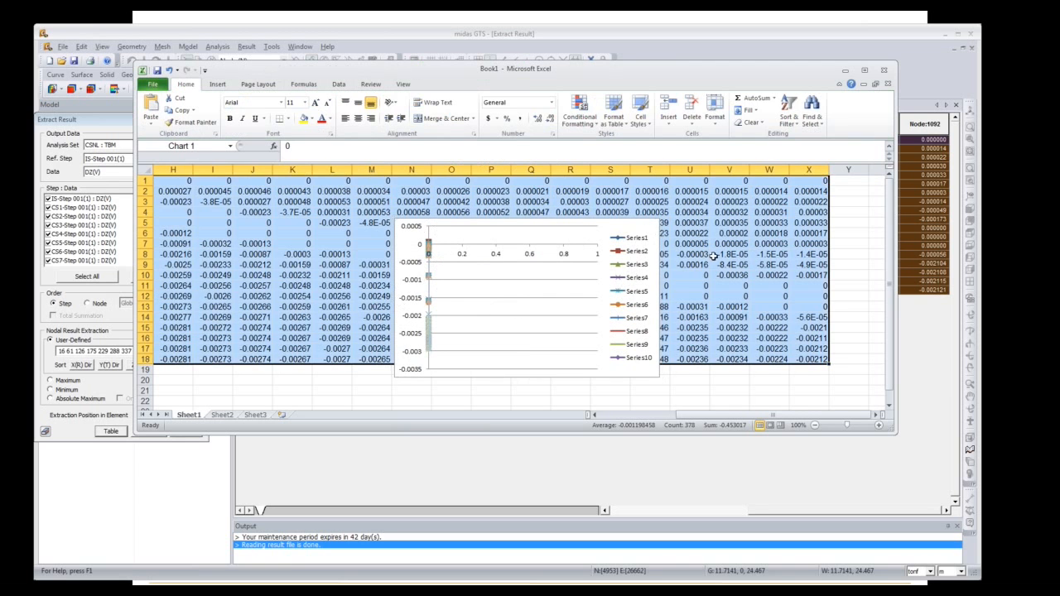
left_click(654, 260)
left_click(662, 258)
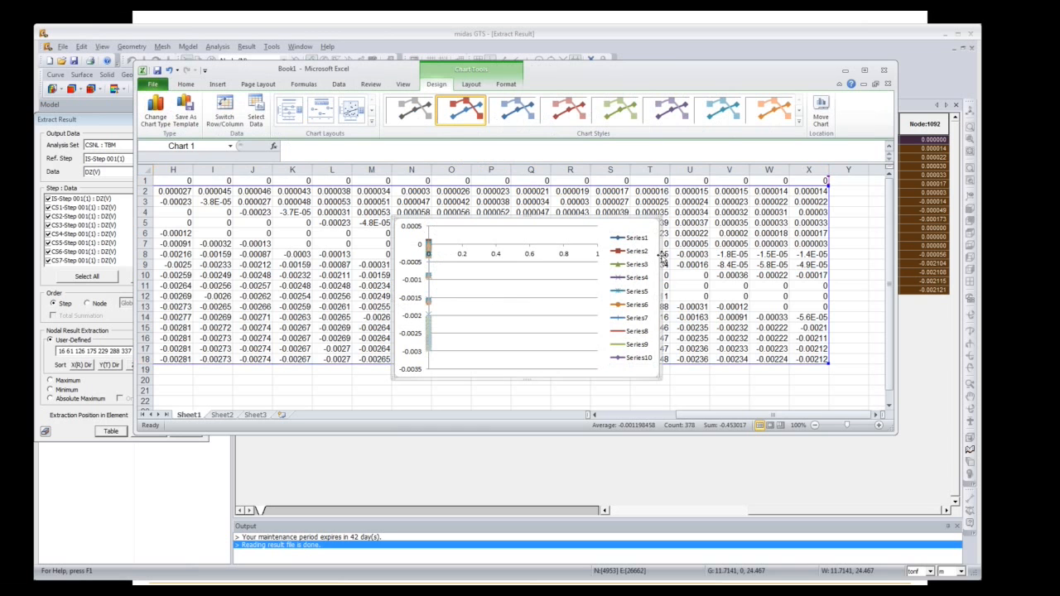
key("Delete")
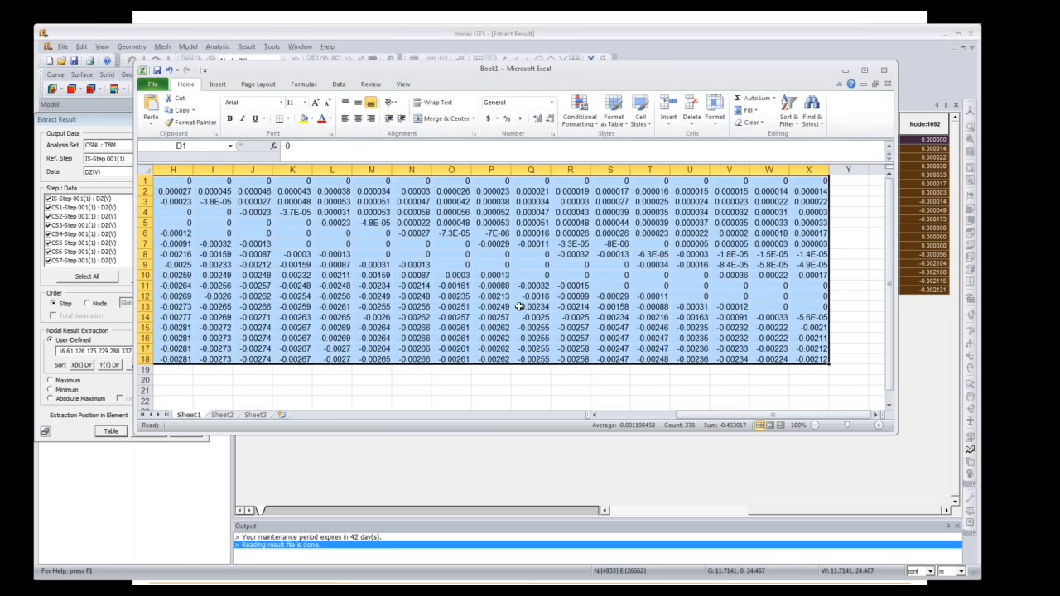
left_click_drag(772, 416, 674, 418)
Step: Insert a trial Scatter chart of columns D and E, then delete it
left_click(466, 318)
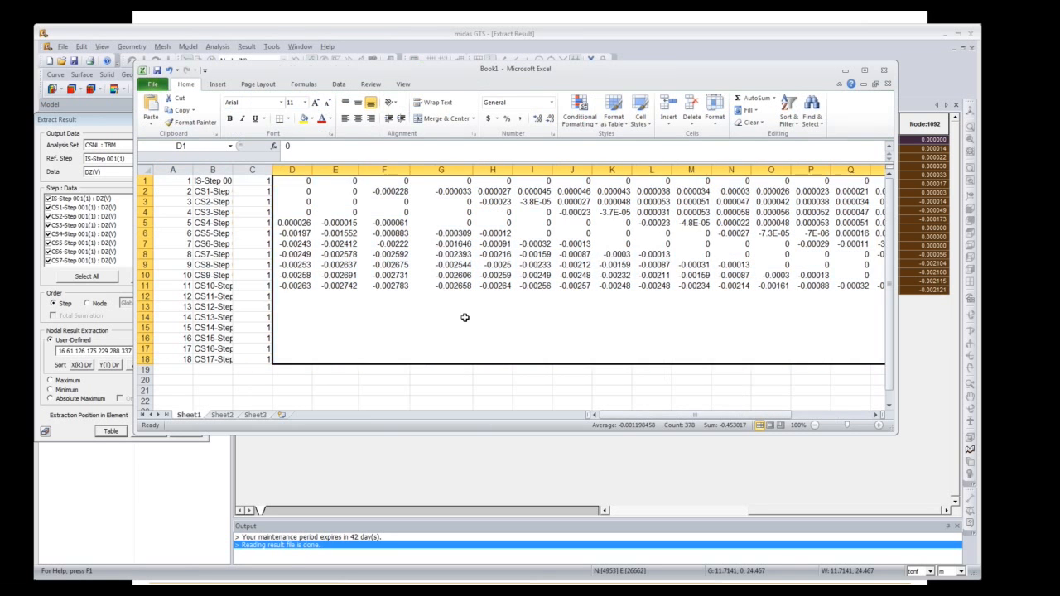
left_click_drag(296, 181, 385, 349)
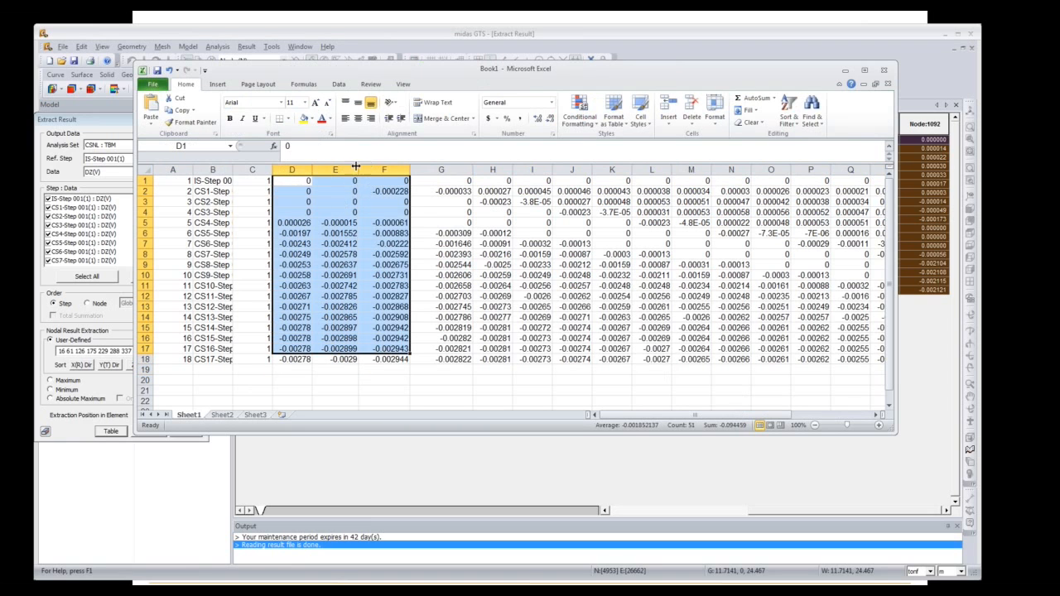
left_click_drag(296, 181, 338, 355)
left_click(217, 85)
left_click(442, 112)
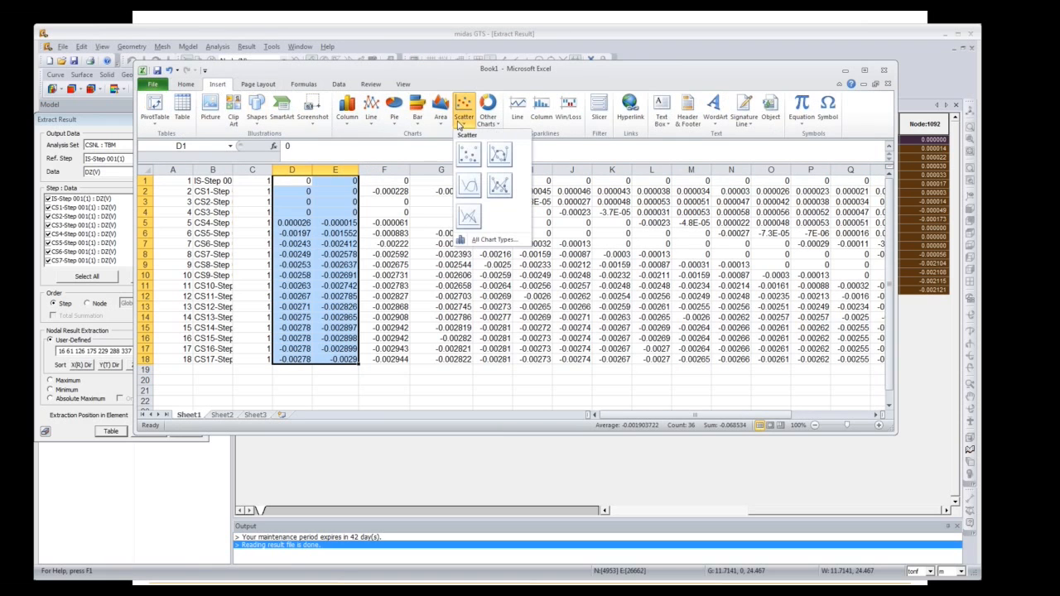
left_click(500, 155)
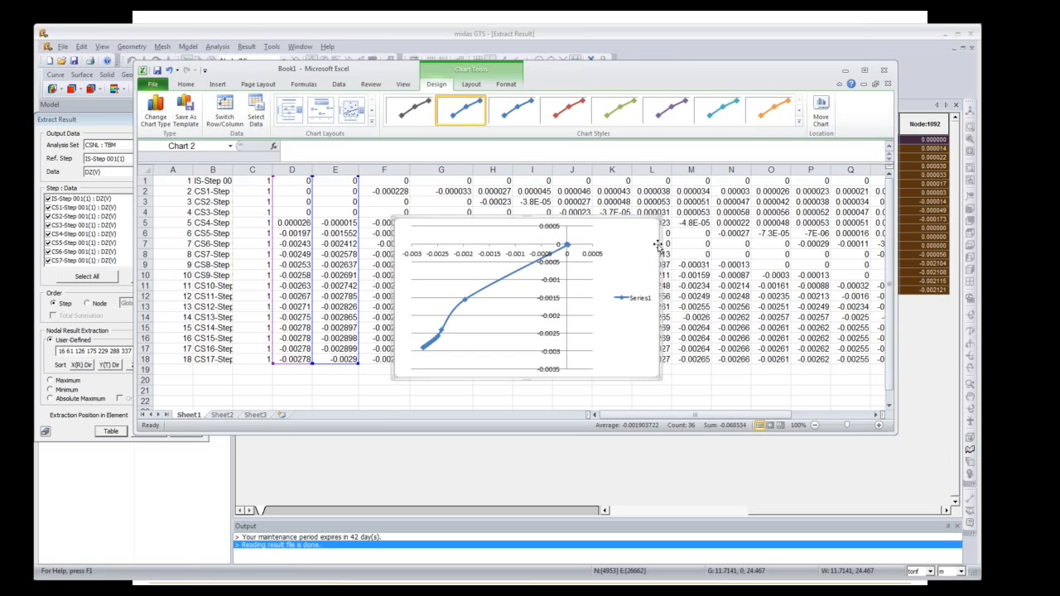
key("Delete")
Step: Select the node values D1:L16 and minimize the Excel window
left_click(478, 305)
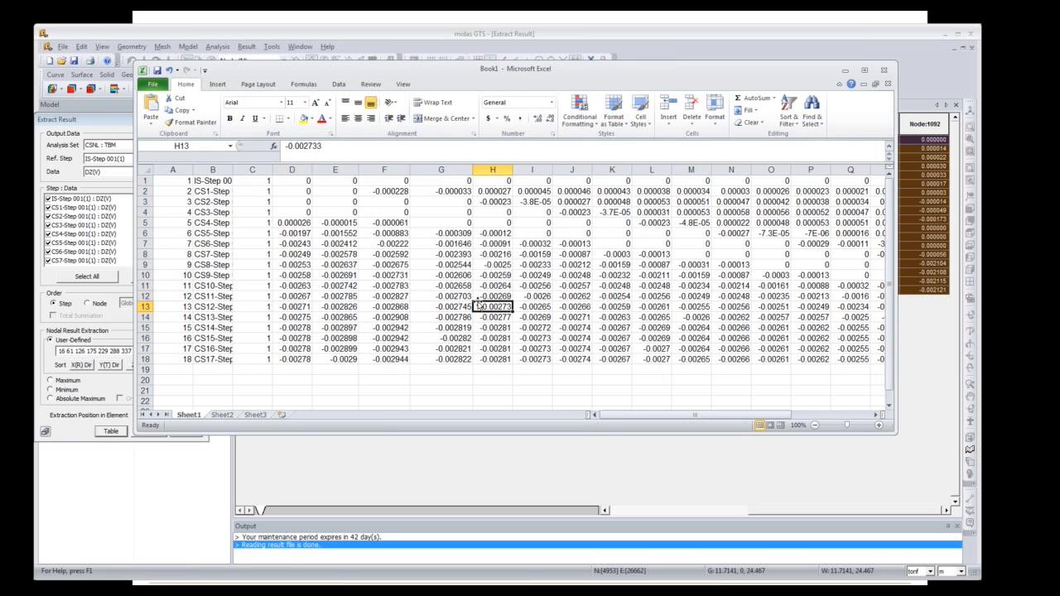
left_click_drag(294, 183, 759, 341)
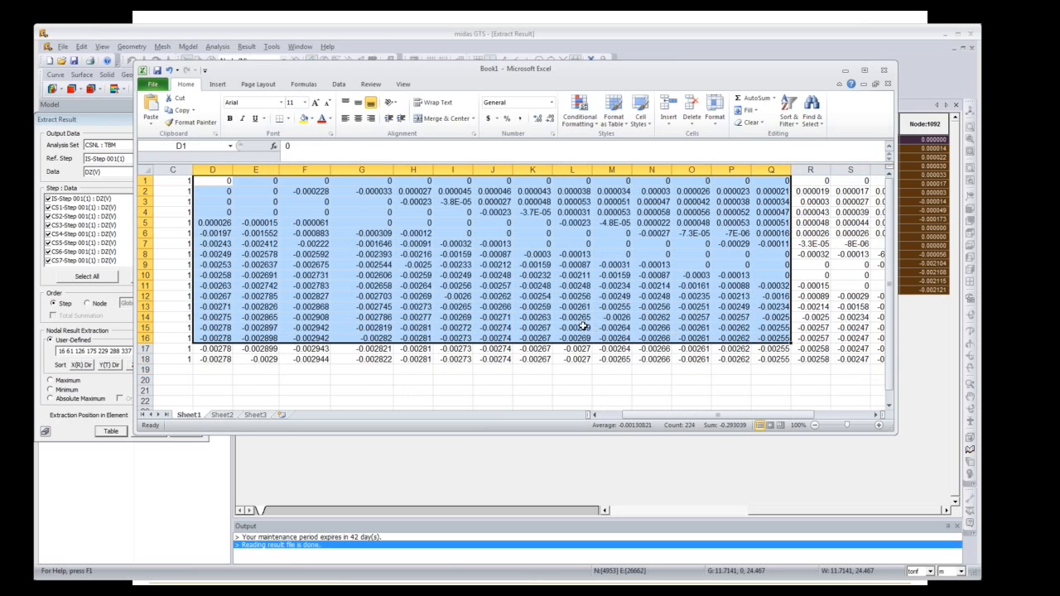
left_click(844, 71)
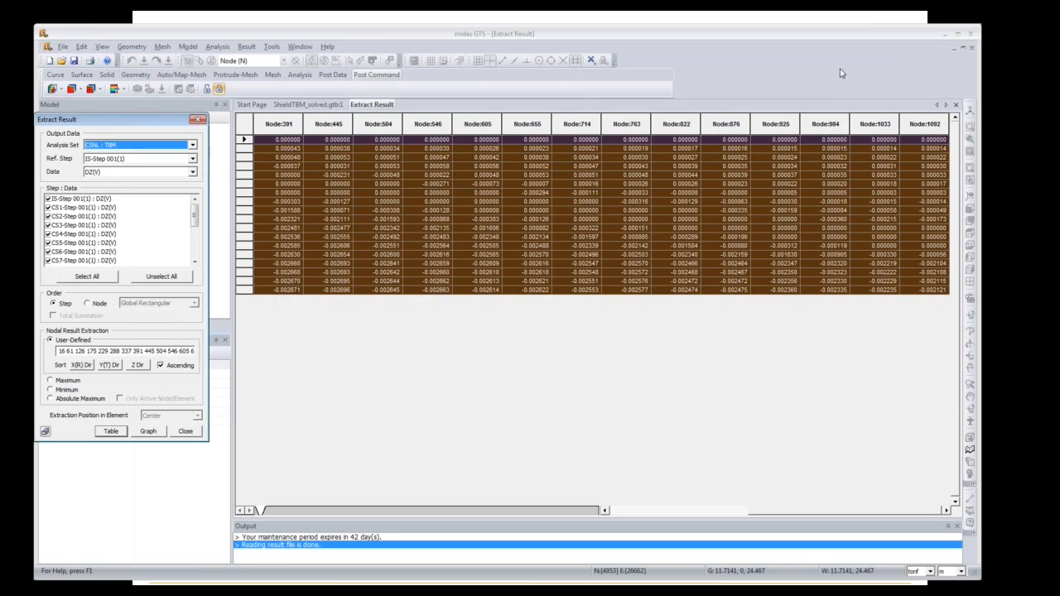
Step: Return to the ShieldTBM_solved.gtb:1 window in Iso view and close Extract Result
left_click(323, 106)
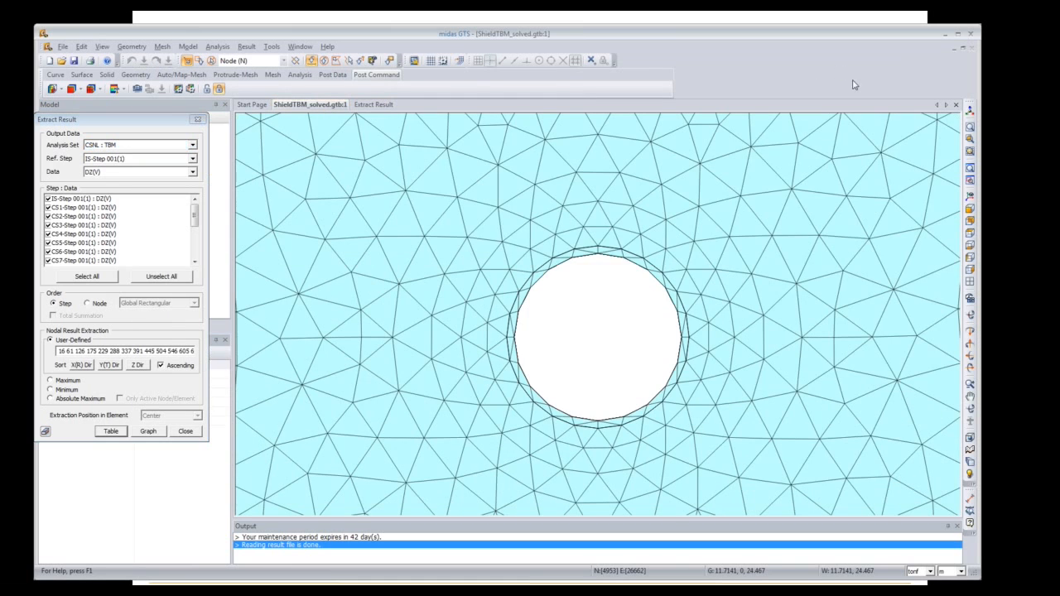
left_click(971, 111)
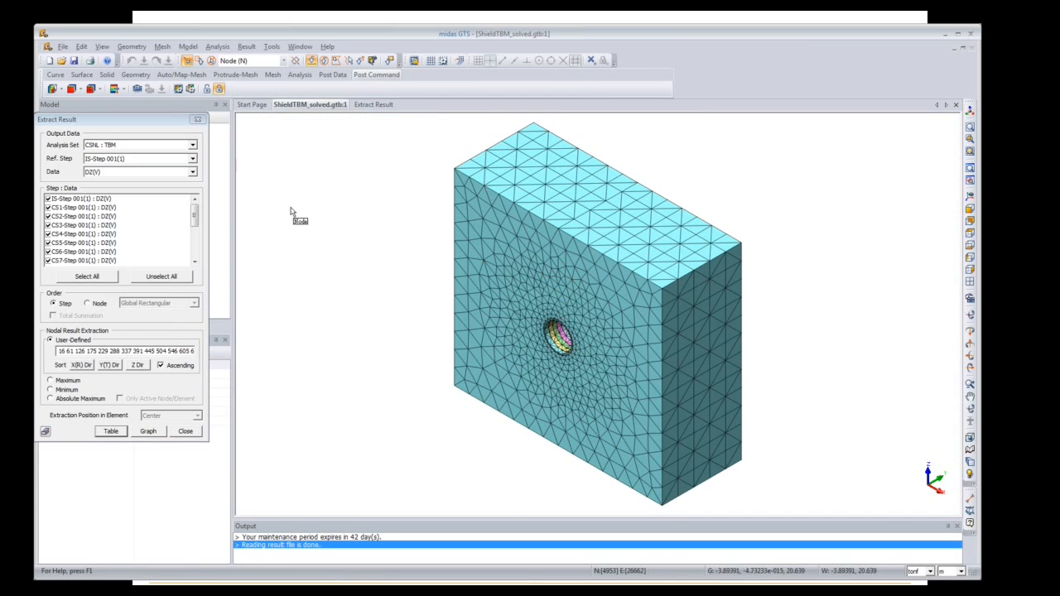
left_click(199, 122)
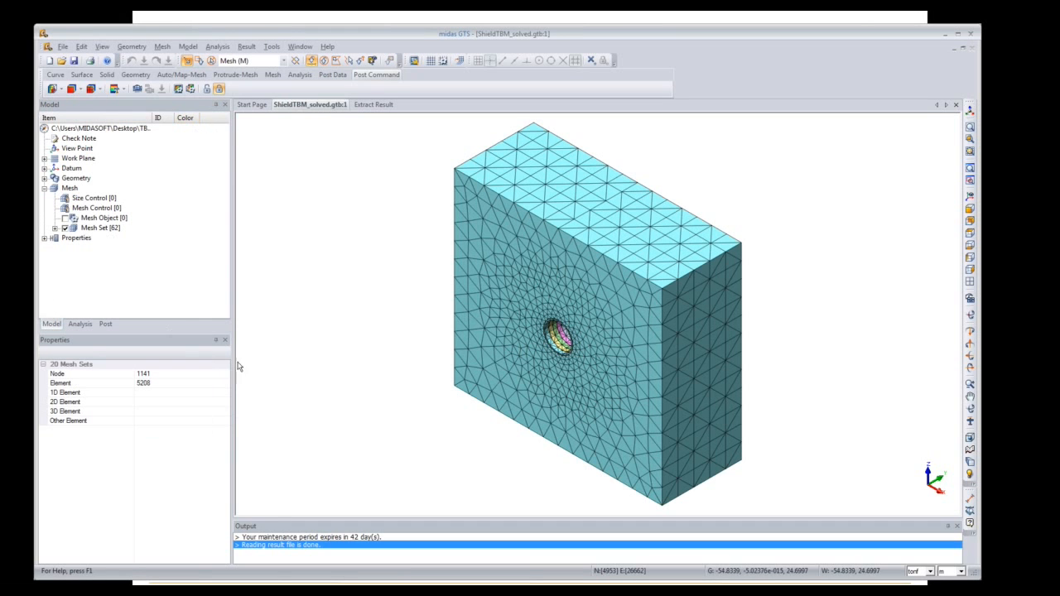